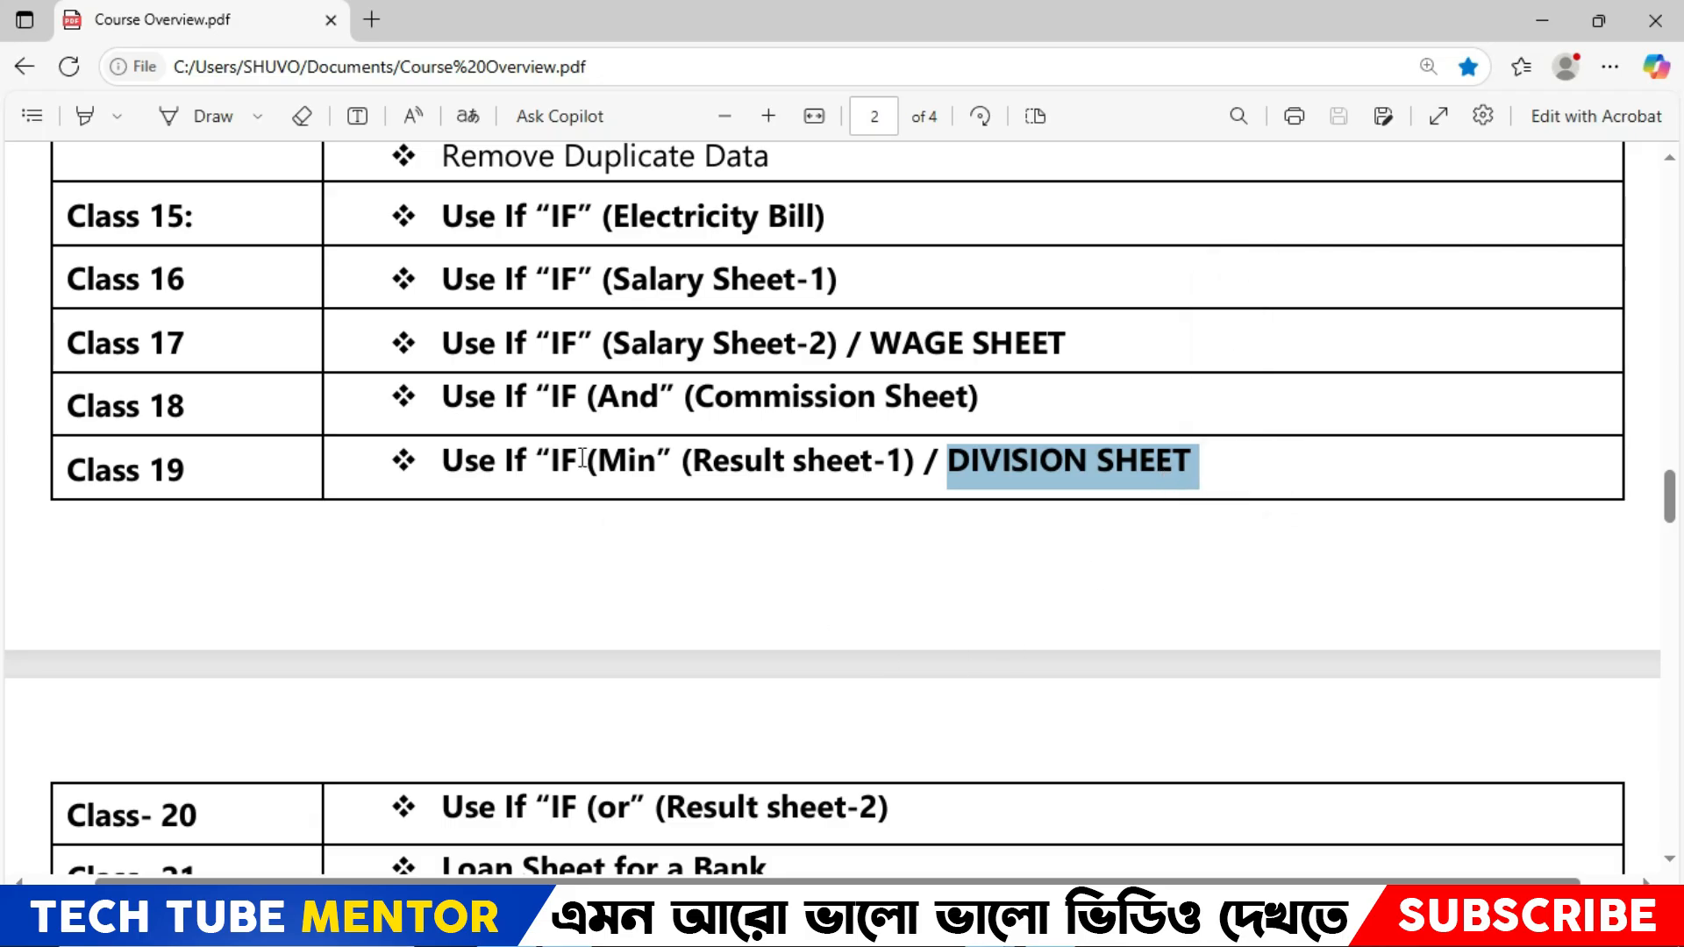
Review the Class 19 topics in the course overview, the IF (Min) result sheet and the DIVISION SHEET.
{"action": "left_click", "coordinate": [557, 457]}
{"action": "left_click_drag", "start_coordinate": [557, 458], "coordinate": [645, 453]}
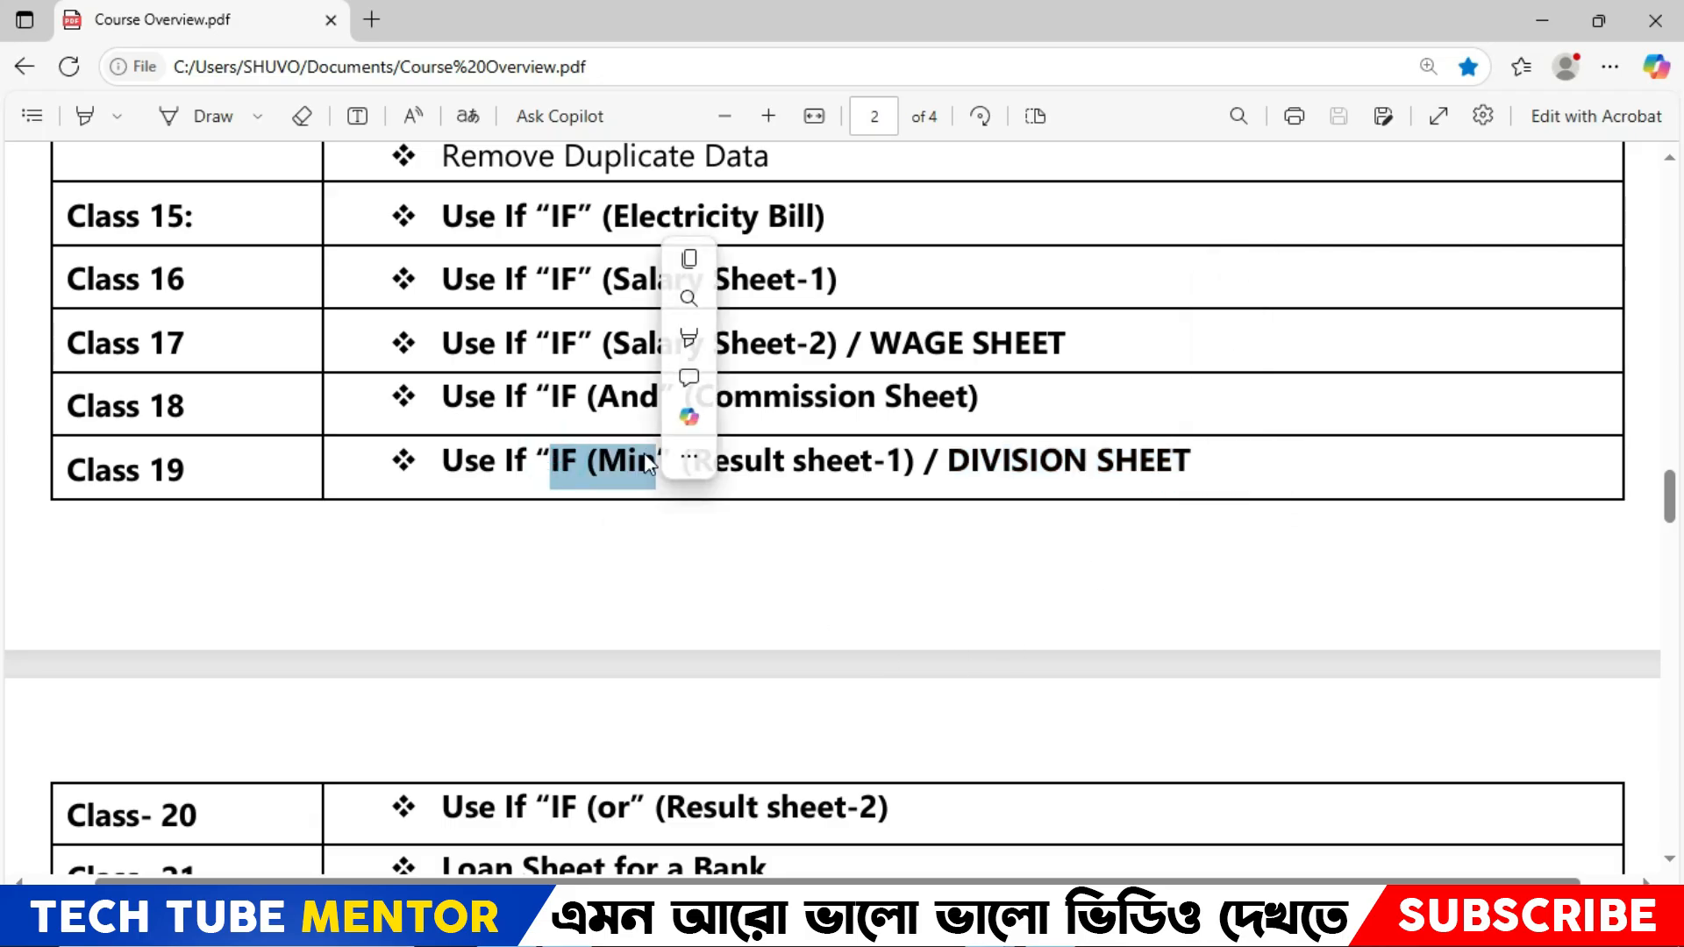
{"action": "scroll", "coordinate": [966, 481], "scroll_direction": "down", "scroll_amount": 1}
{"action": "scroll", "coordinate": [1008, 478], "scroll_direction": "up", "scroll_amount": 1}
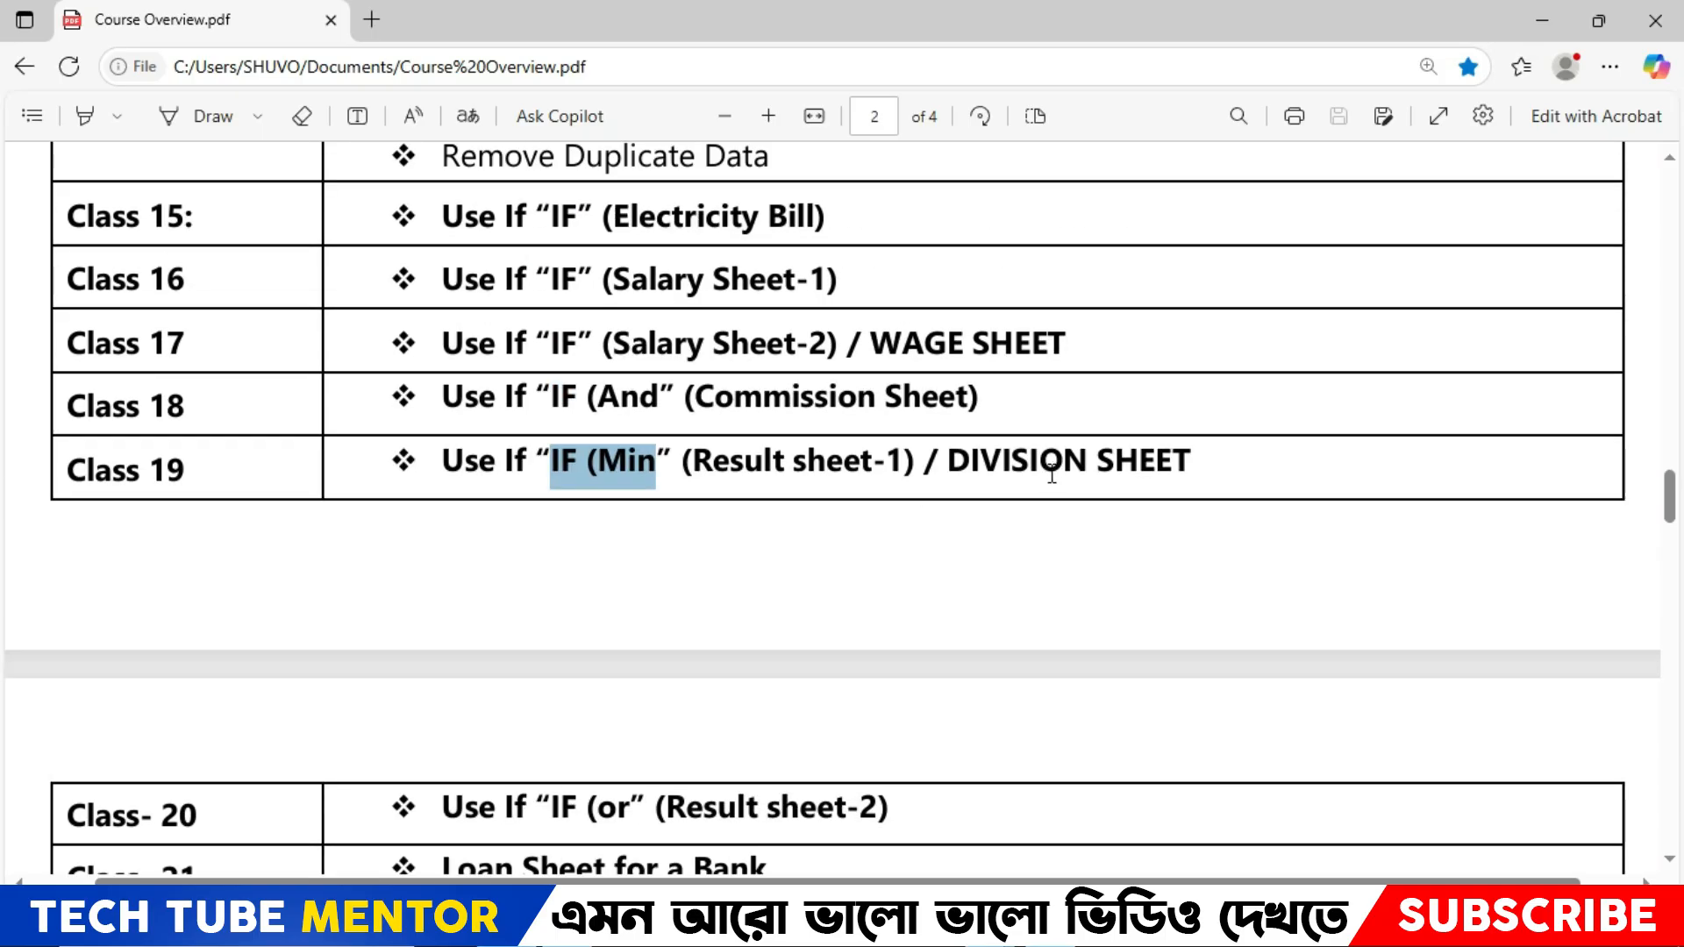
{"action": "left_click_drag", "start_coordinate": [951, 469], "coordinate": [1209, 463]}
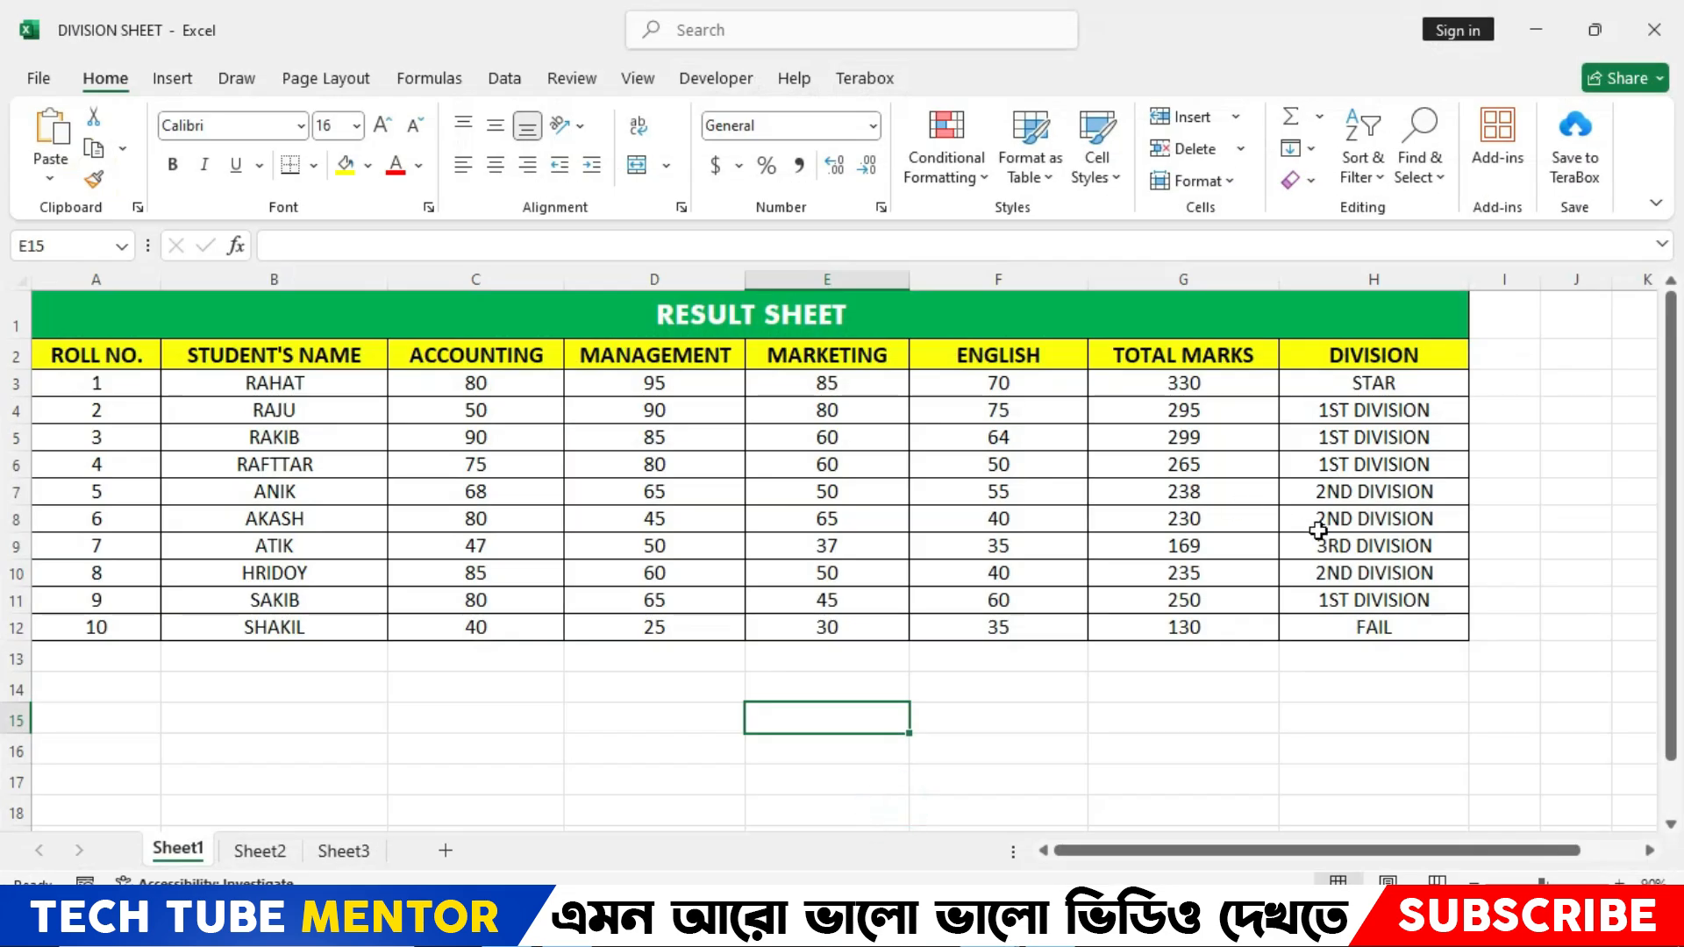
Switch to the DIVISION SHEET workbook in Excel and examine its subject marks, TOTAL MARKS and the nested IF formulas in the DIVISION column.
{"action": "left_click", "coordinate": [1319, 529]}
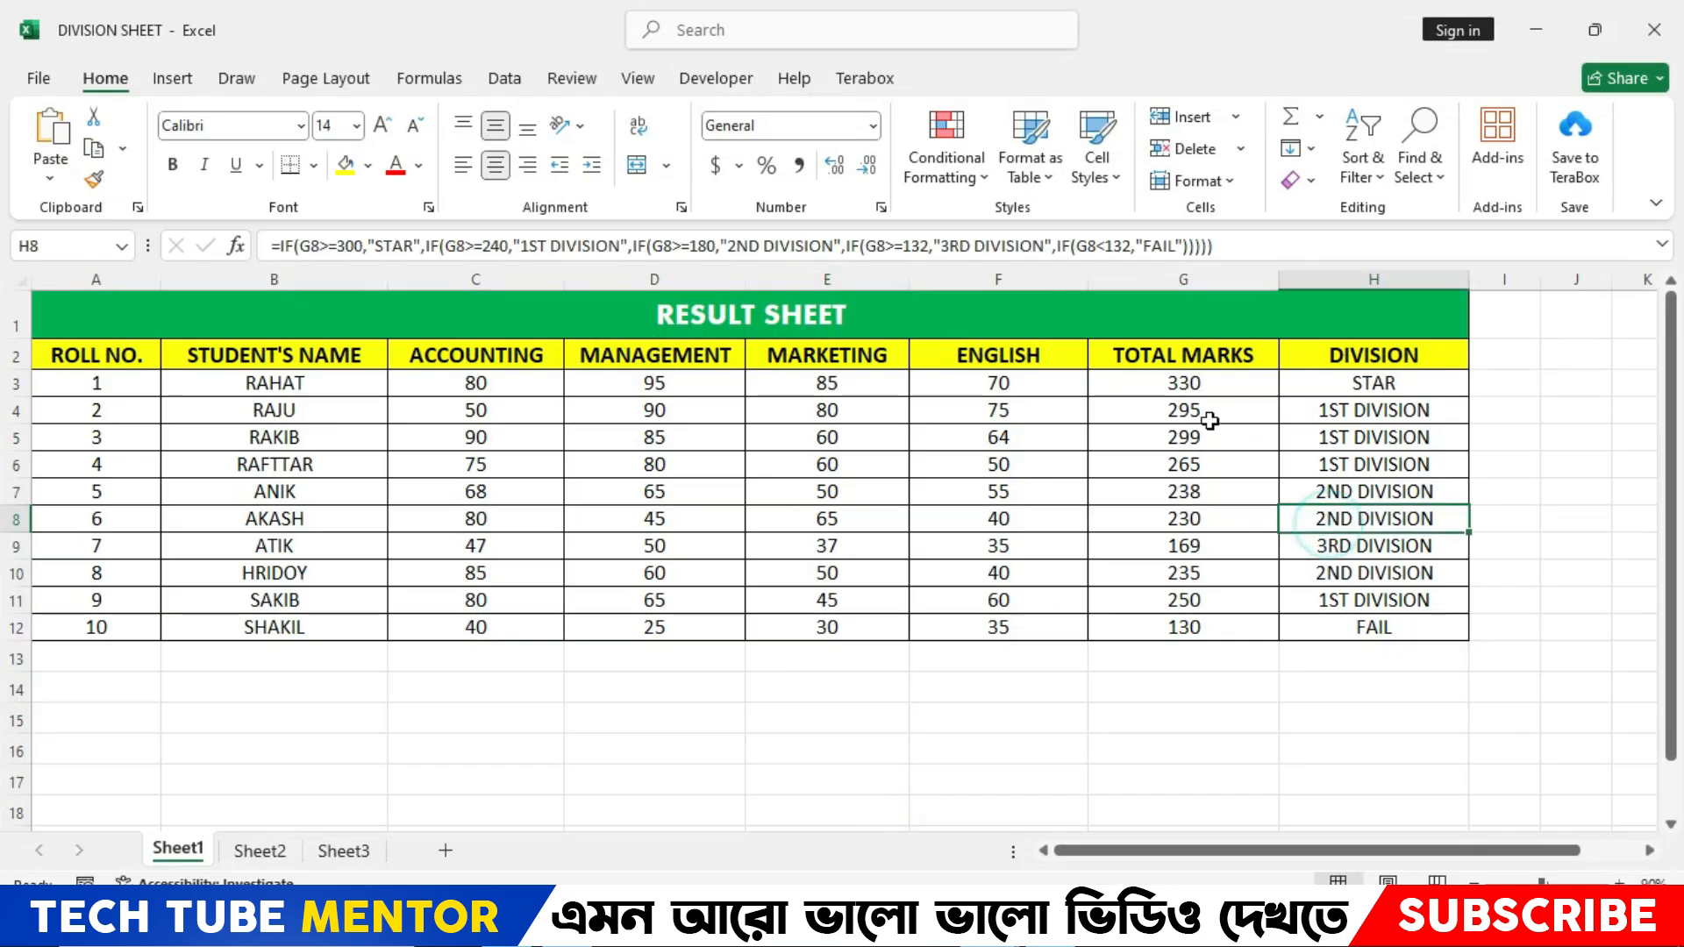
{"action": "left_click", "coordinate": [1144, 383]}
{"action": "left_click_drag", "start_coordinate": [430, 386], "coordinate": [1015, 614]}
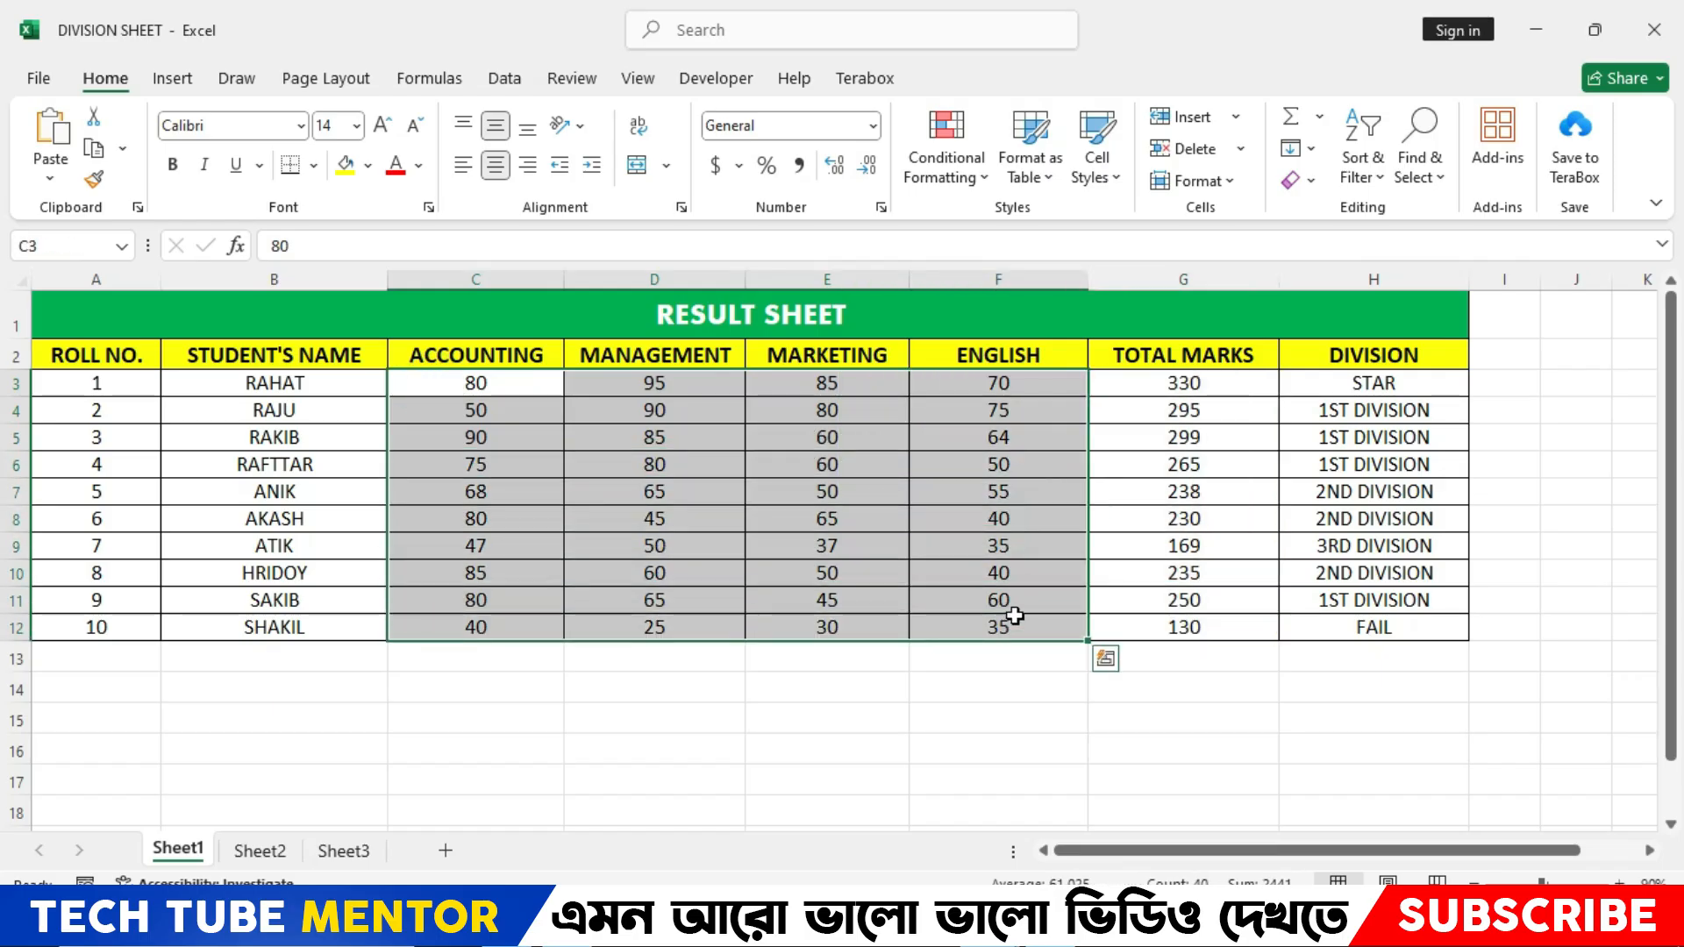
{"action": "left_click", "coordinate": [1177, 394]}
{"action": "left_click", "coordinate": [1399, 386]}
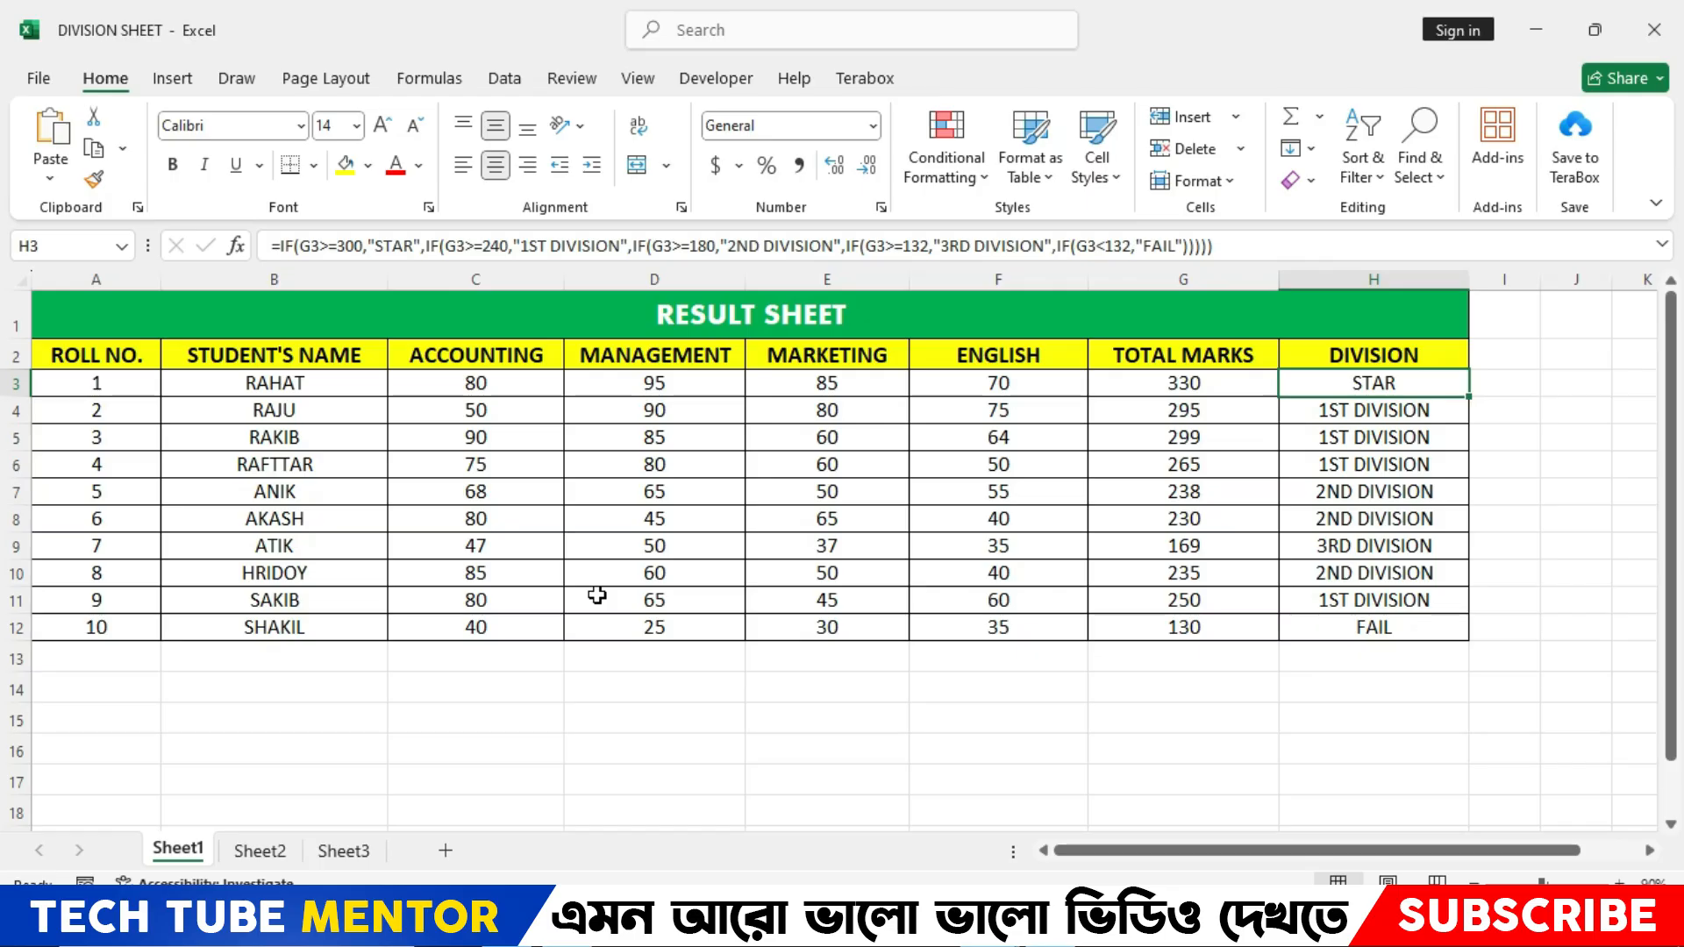
{"action": "left_click_drag", "start_coordinate": [1331, 379], "coordinate": [1297, 628]}
{"action": "left_click_drag", "start_coordinate": [1189, 382], "coordinate": [1191, 628]}
{"action": "left_click", "coordinate": [1334, 384]}
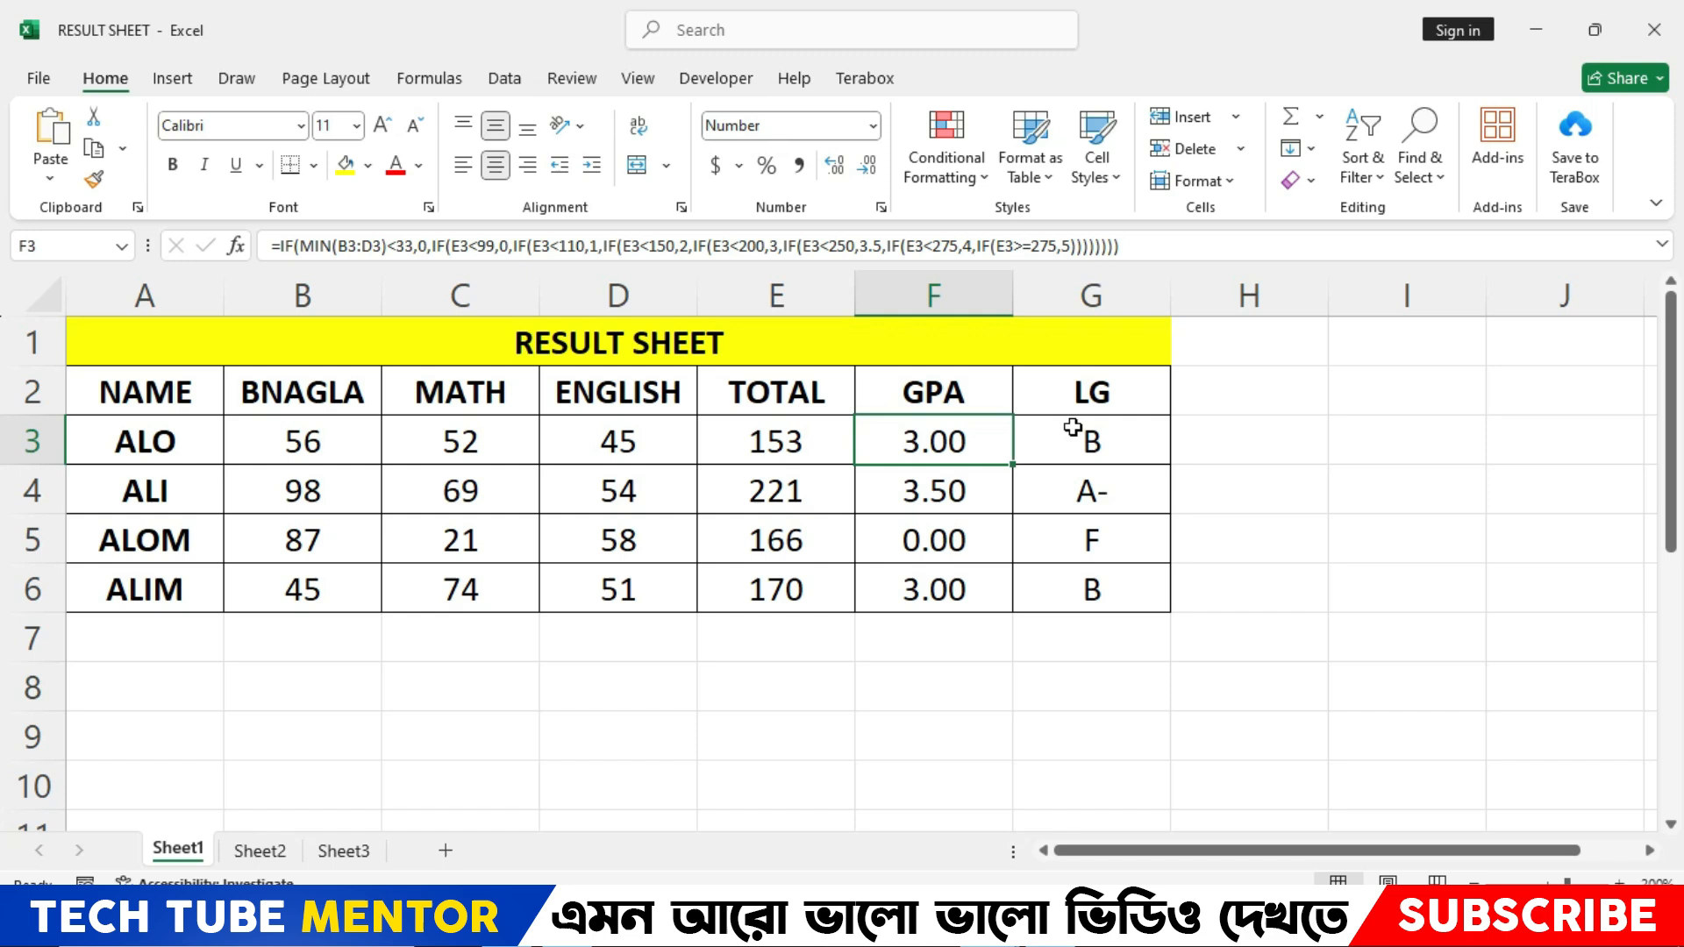
Switch to the RESULT SHEET workbook and examine the GPA and LG columns, including the GPA formula in F3.
{"action": "left_click", "coordinate": [1068, 392]}
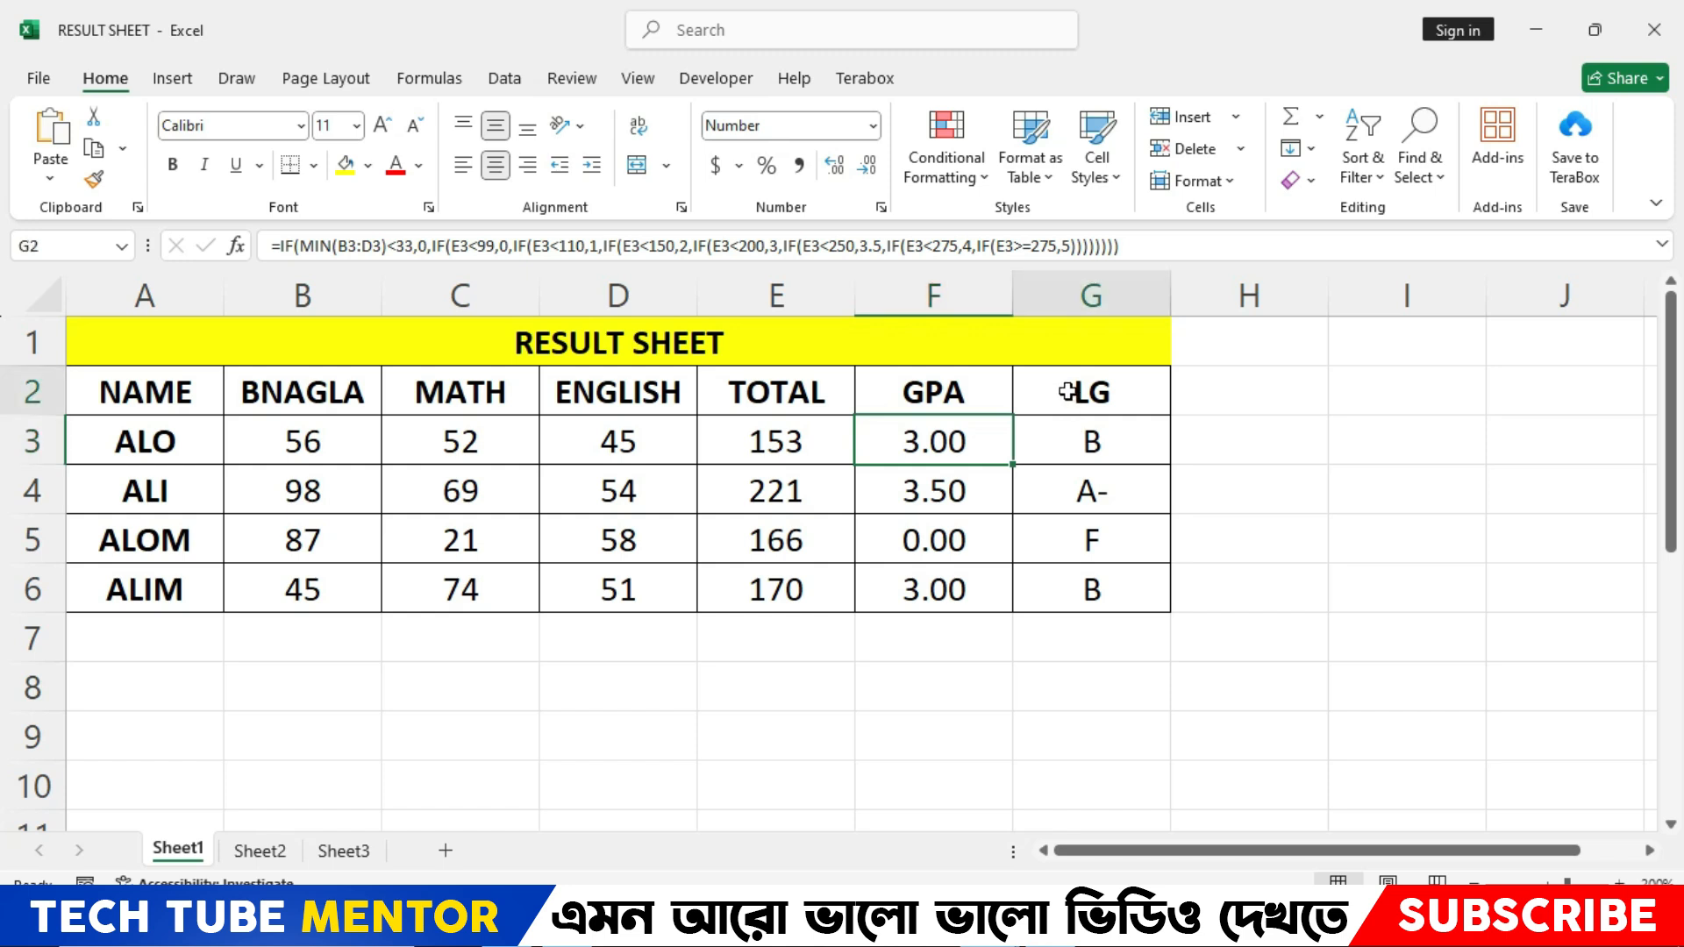
{"action": "left_click_drag", "start_coordinate": [1068, 391], "coordinate": [1079, 575]}
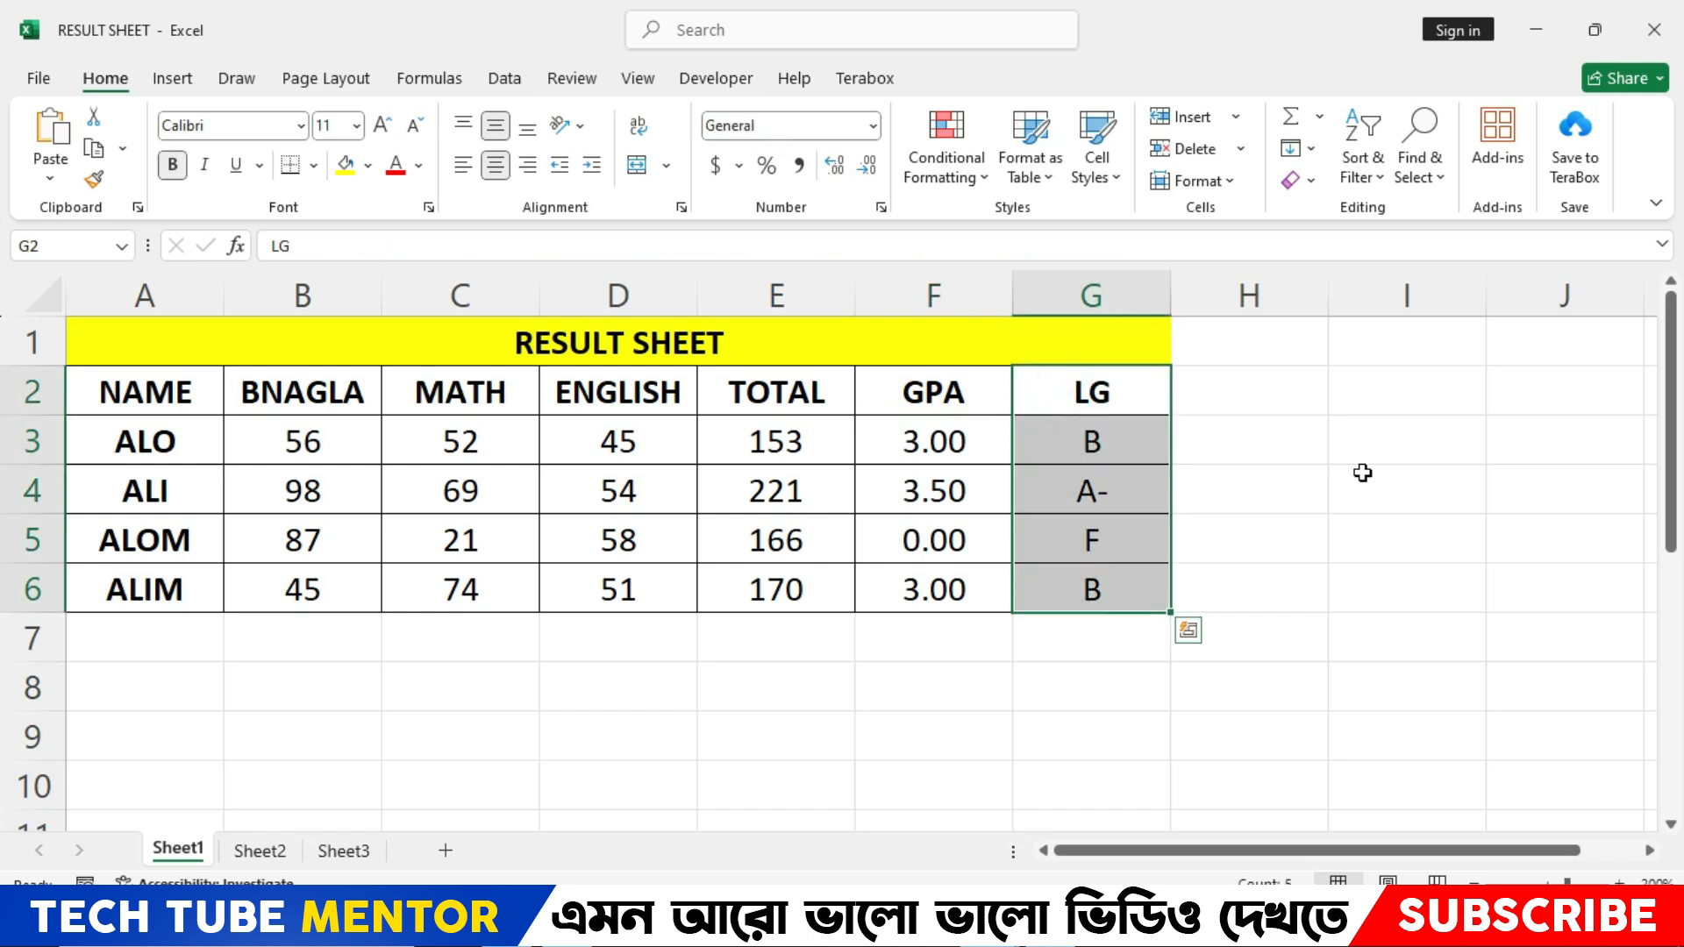
{"action": "left_click", "coordinate": [901, 450]}
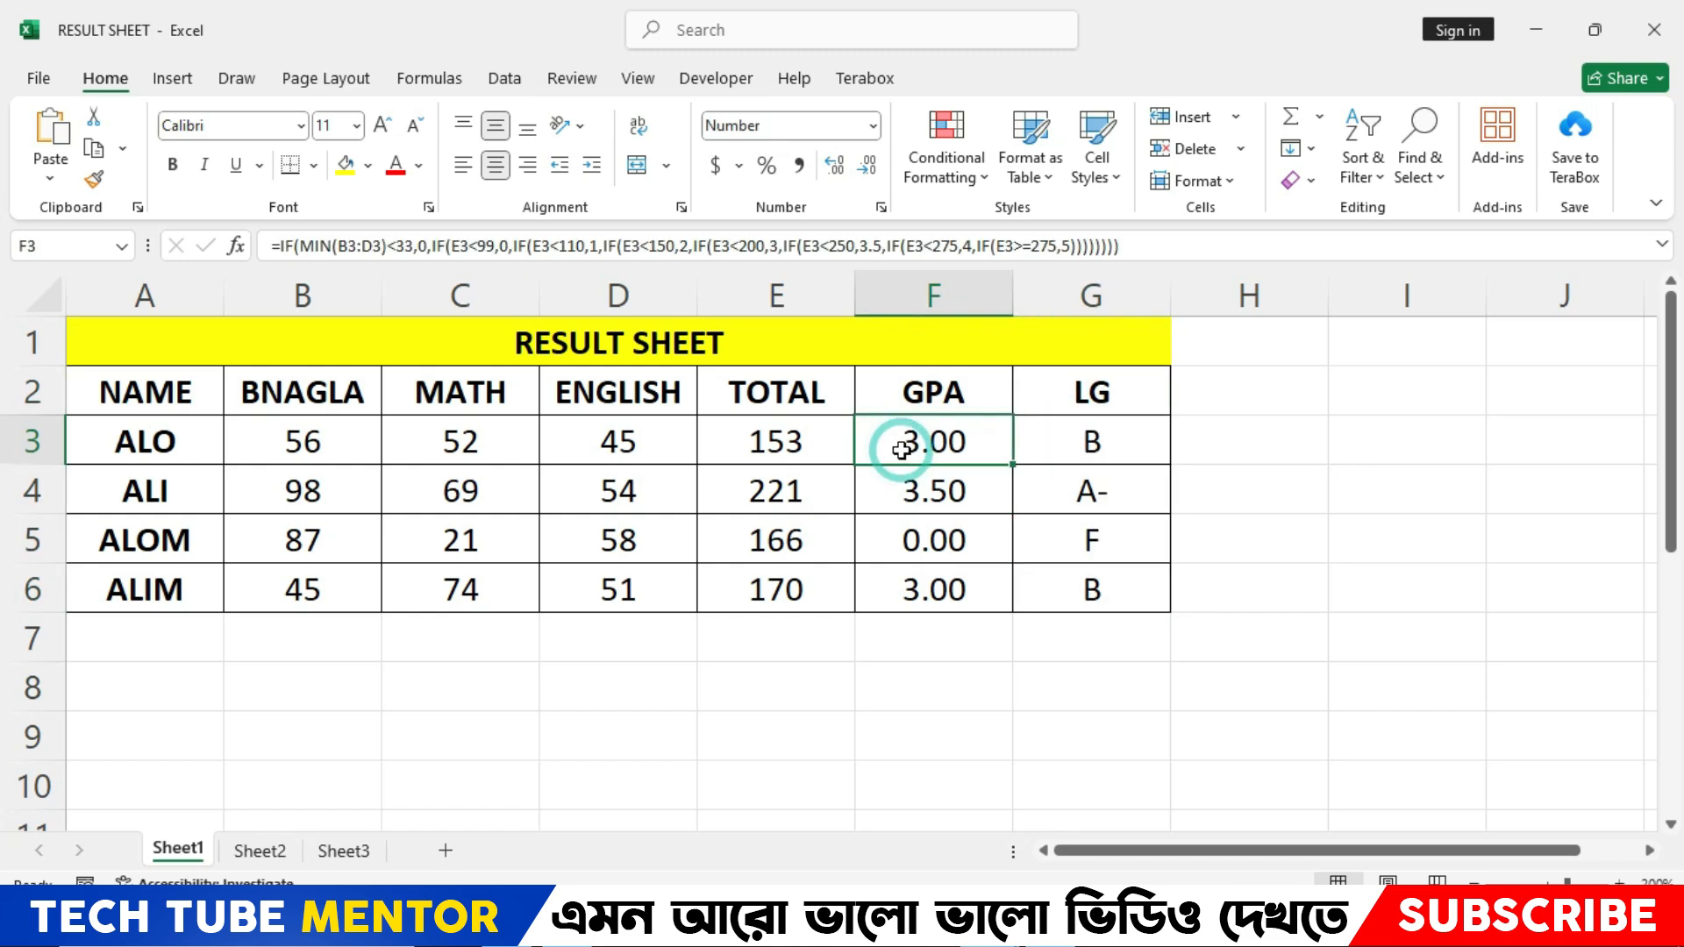
{"action": "left_click_drag", "start_coordinate": [1085, 443], "coordinate": [1088, 590]}
{"action": "left_click", "coordinate": [932, 438]}
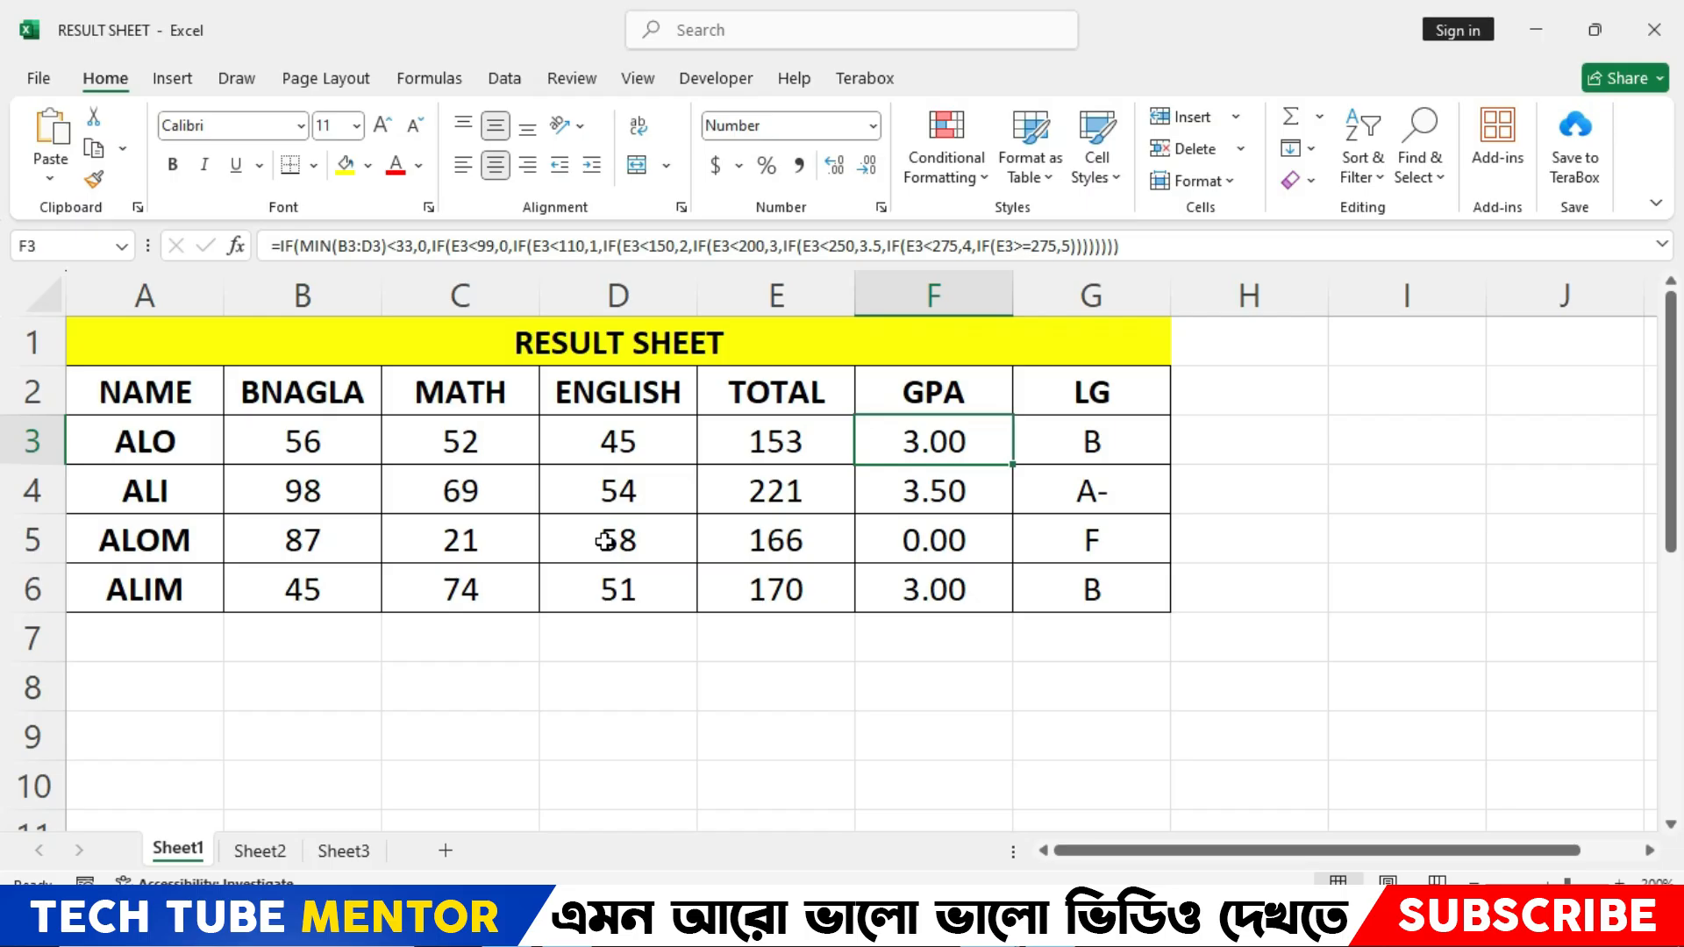
Examine the MIN(B3:D3)<33 test and the remaining nested IF conditions in F3's GPA formula.
{"action": "left_click", "coordinate": [399, 245]}
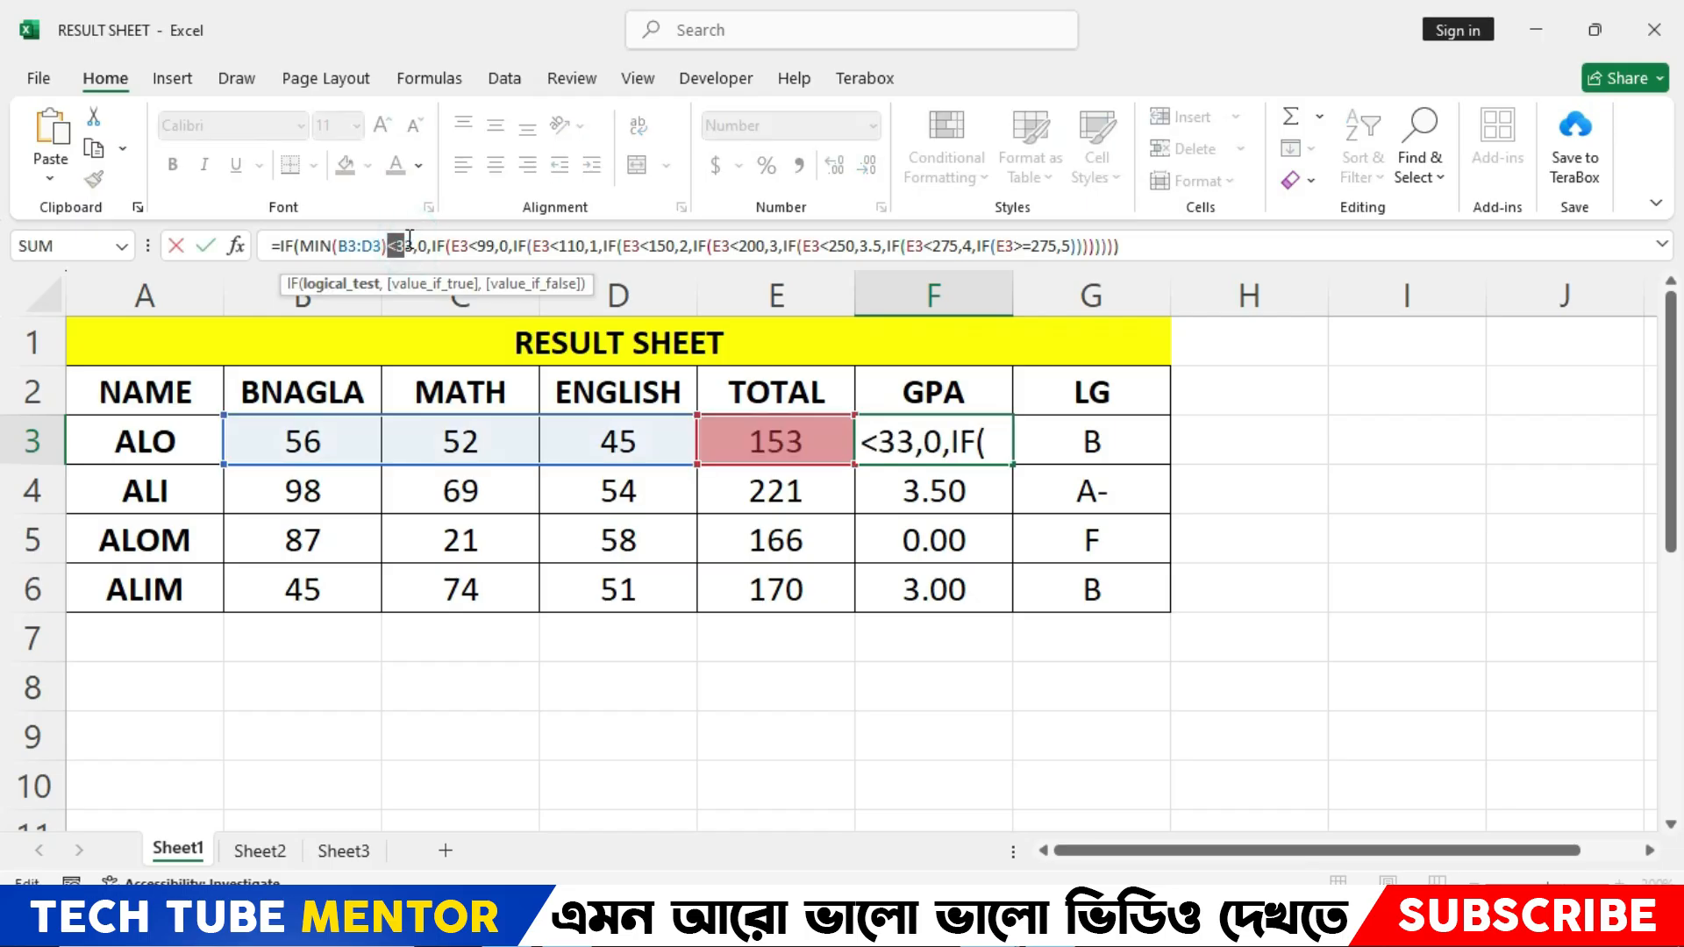
{"action": "left_click_drag", "start_coordinate": [413, 246], "coordinate": [300, 246]}
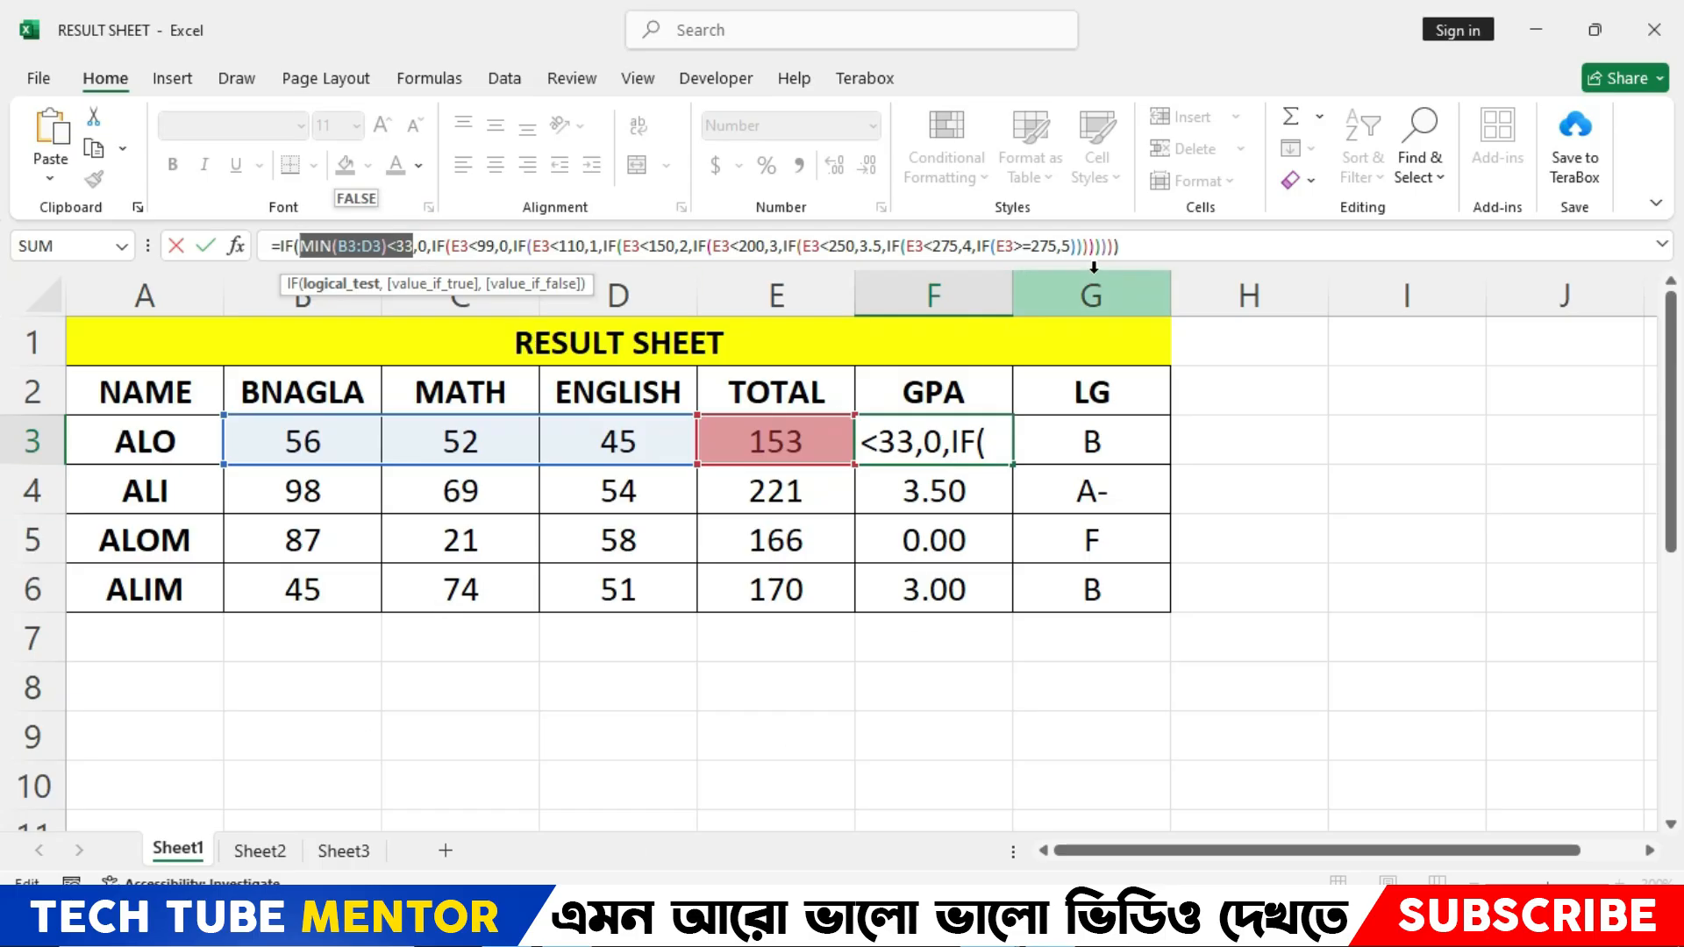
{"action": "left_click", "coordinate": [1147, 250]}
{"action": "left_click_drag", "start_coordinate": [1206, 248], "coordinate": [429, 246]}
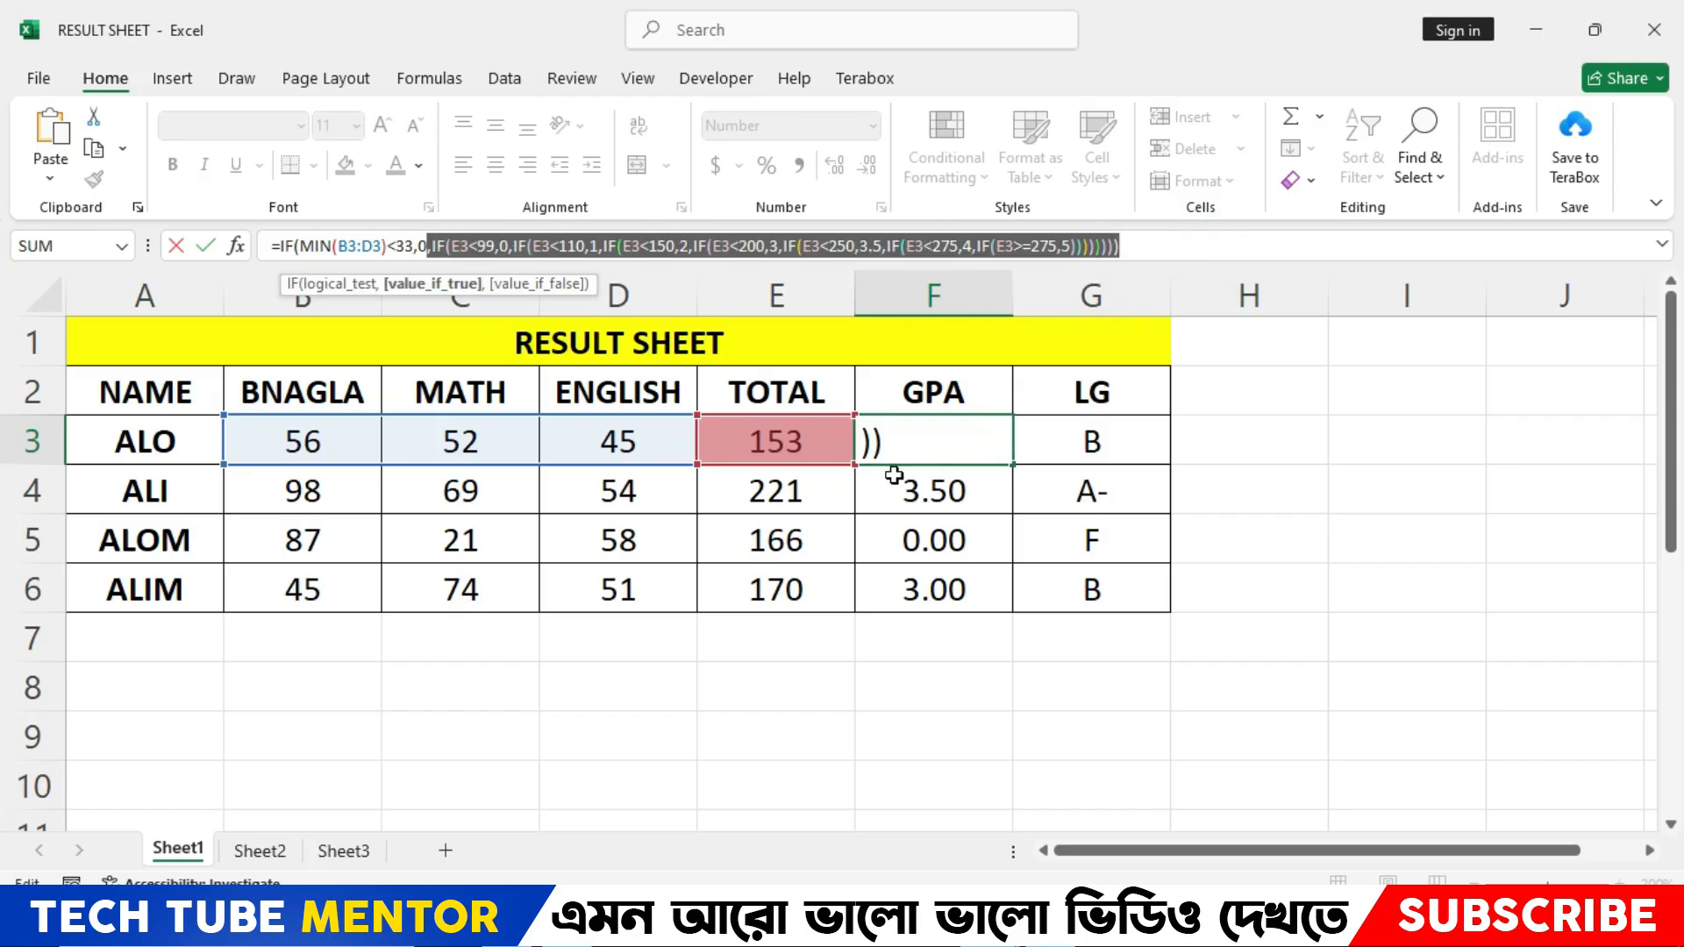
{"action": "key", "text": "Return"}
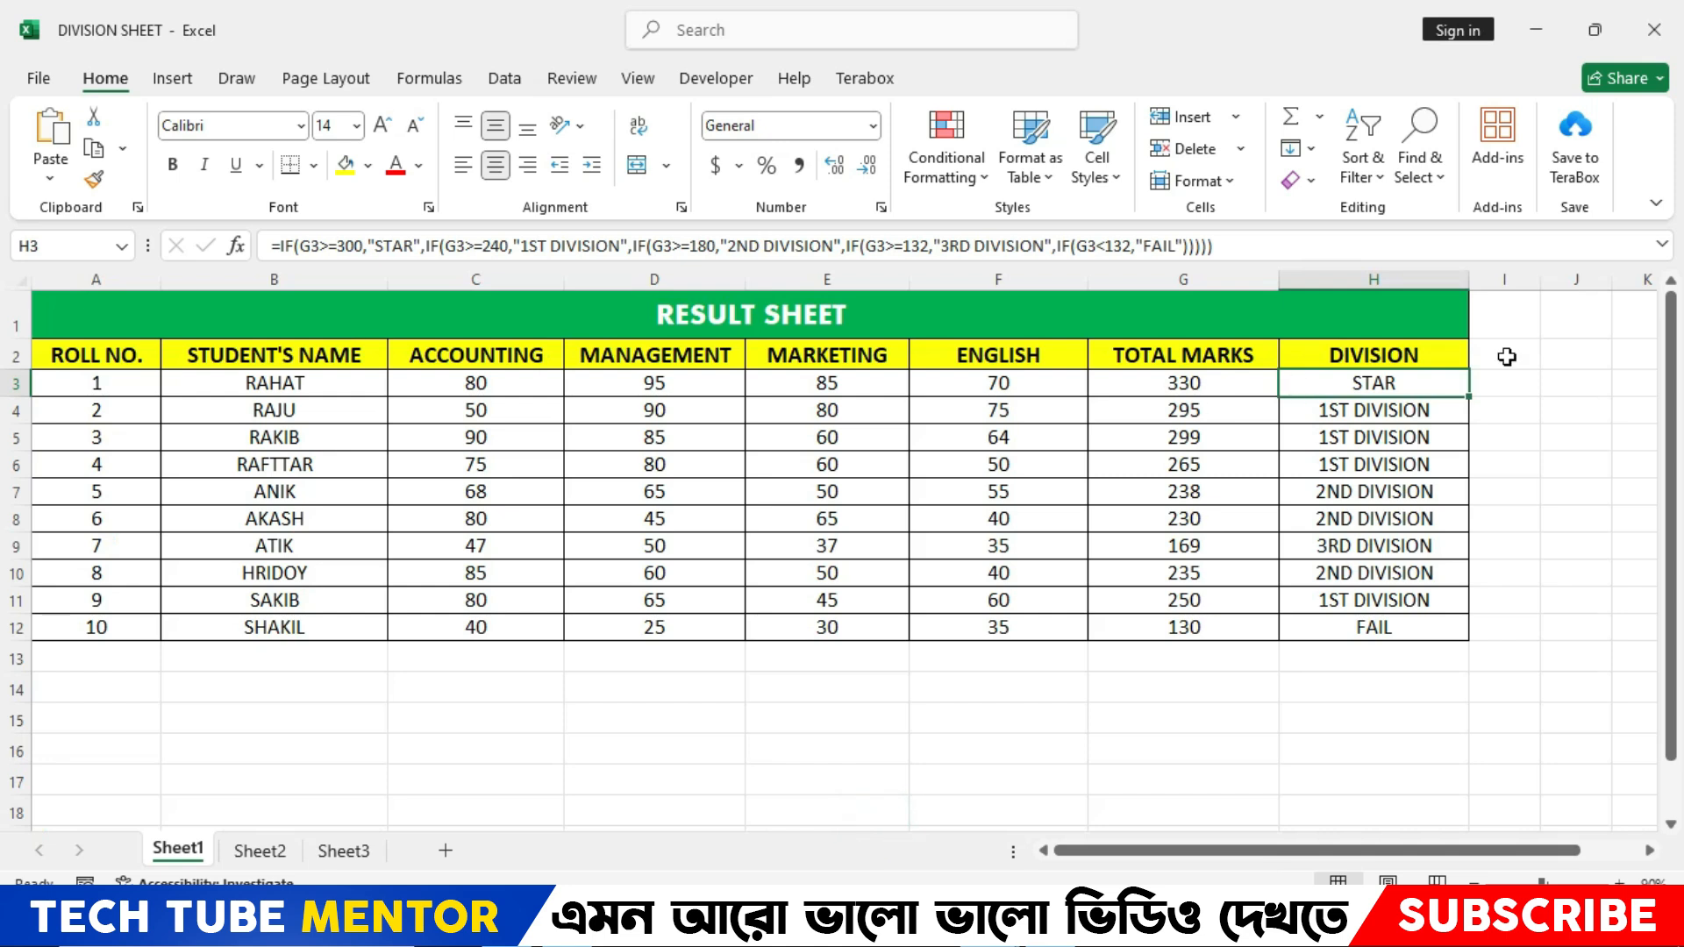
Compare the DIVISION SHEET and RESULT SHEET workbooks, and inspect the subject marks, TOTAL and GPA formulas in RESULT SHEET.
{"action": "mouse_move", "coordinate": [987, 930]}
{"action": "left_click", "coordinate": [1065, 815]}
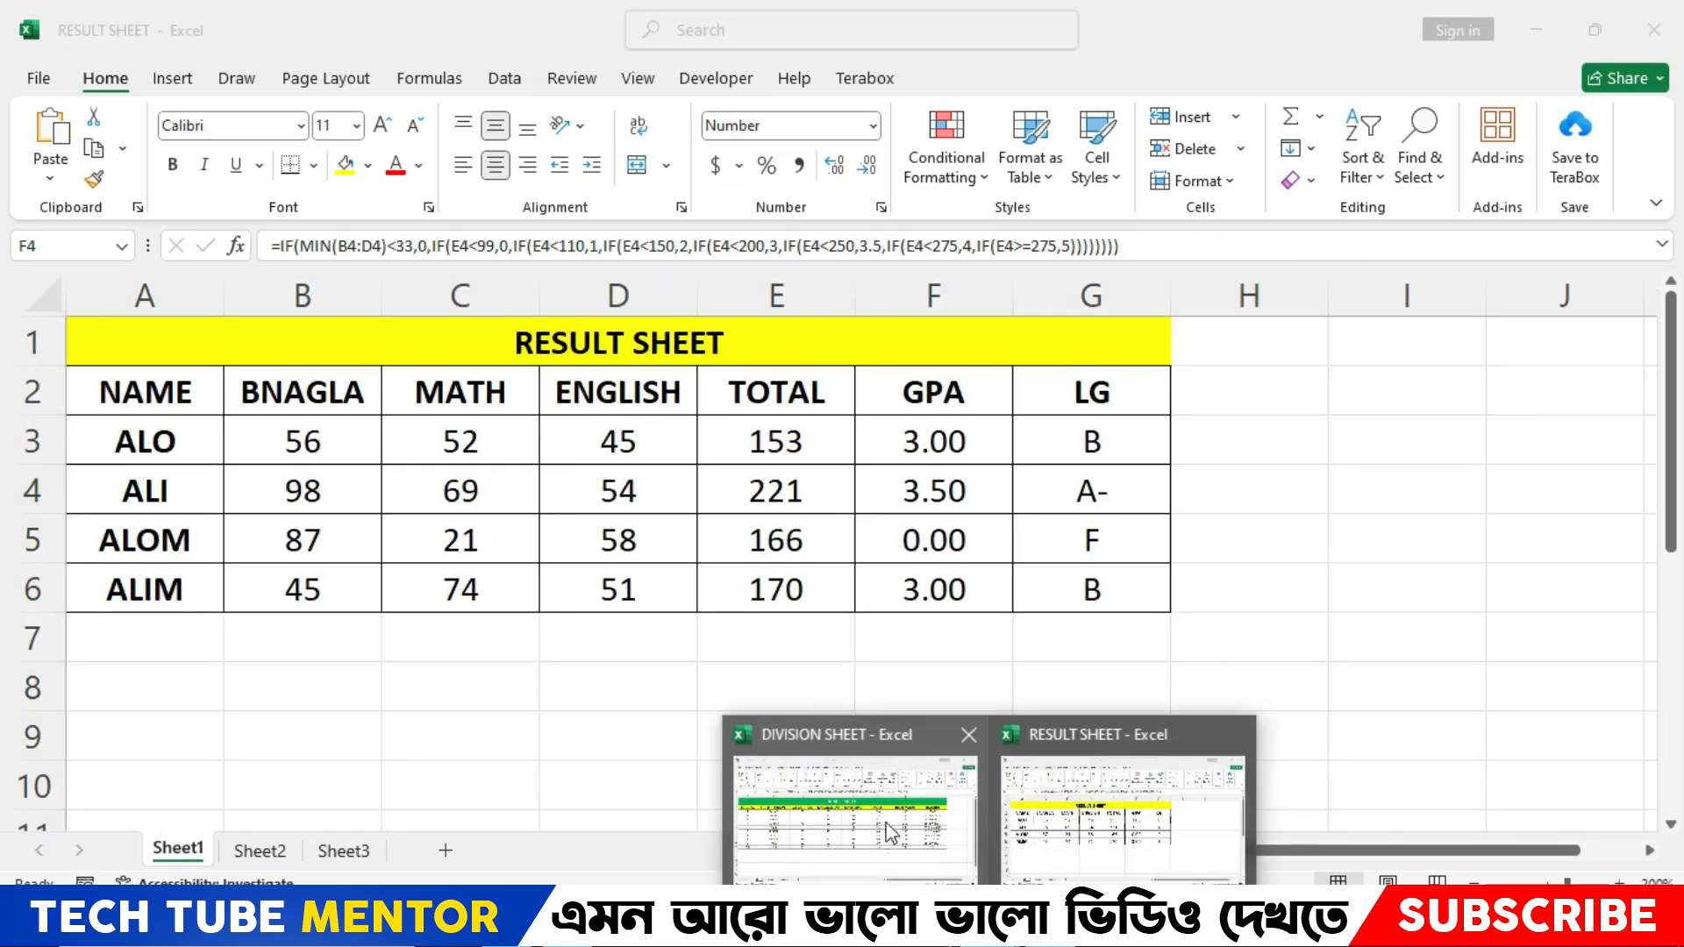
{"action": "left_click", "coordinate": [876, 819]}
{"action": "left_click", "coordinate": [1071, 803]}
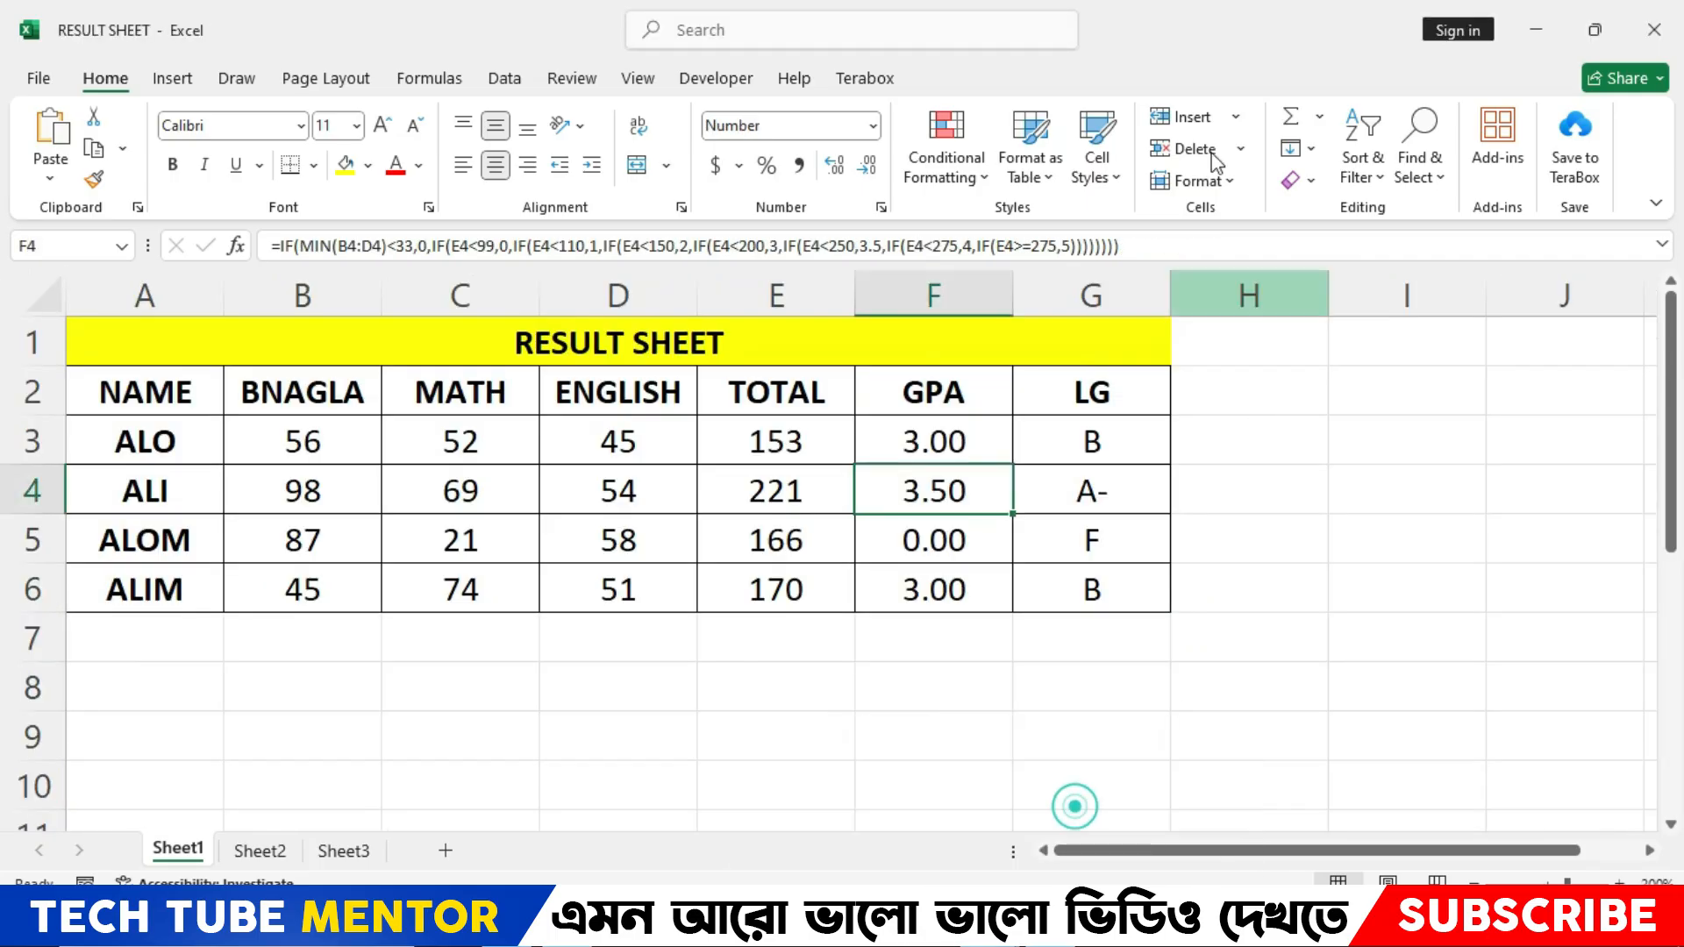
{"action": "left_click", "coordinate": [971, 671]}
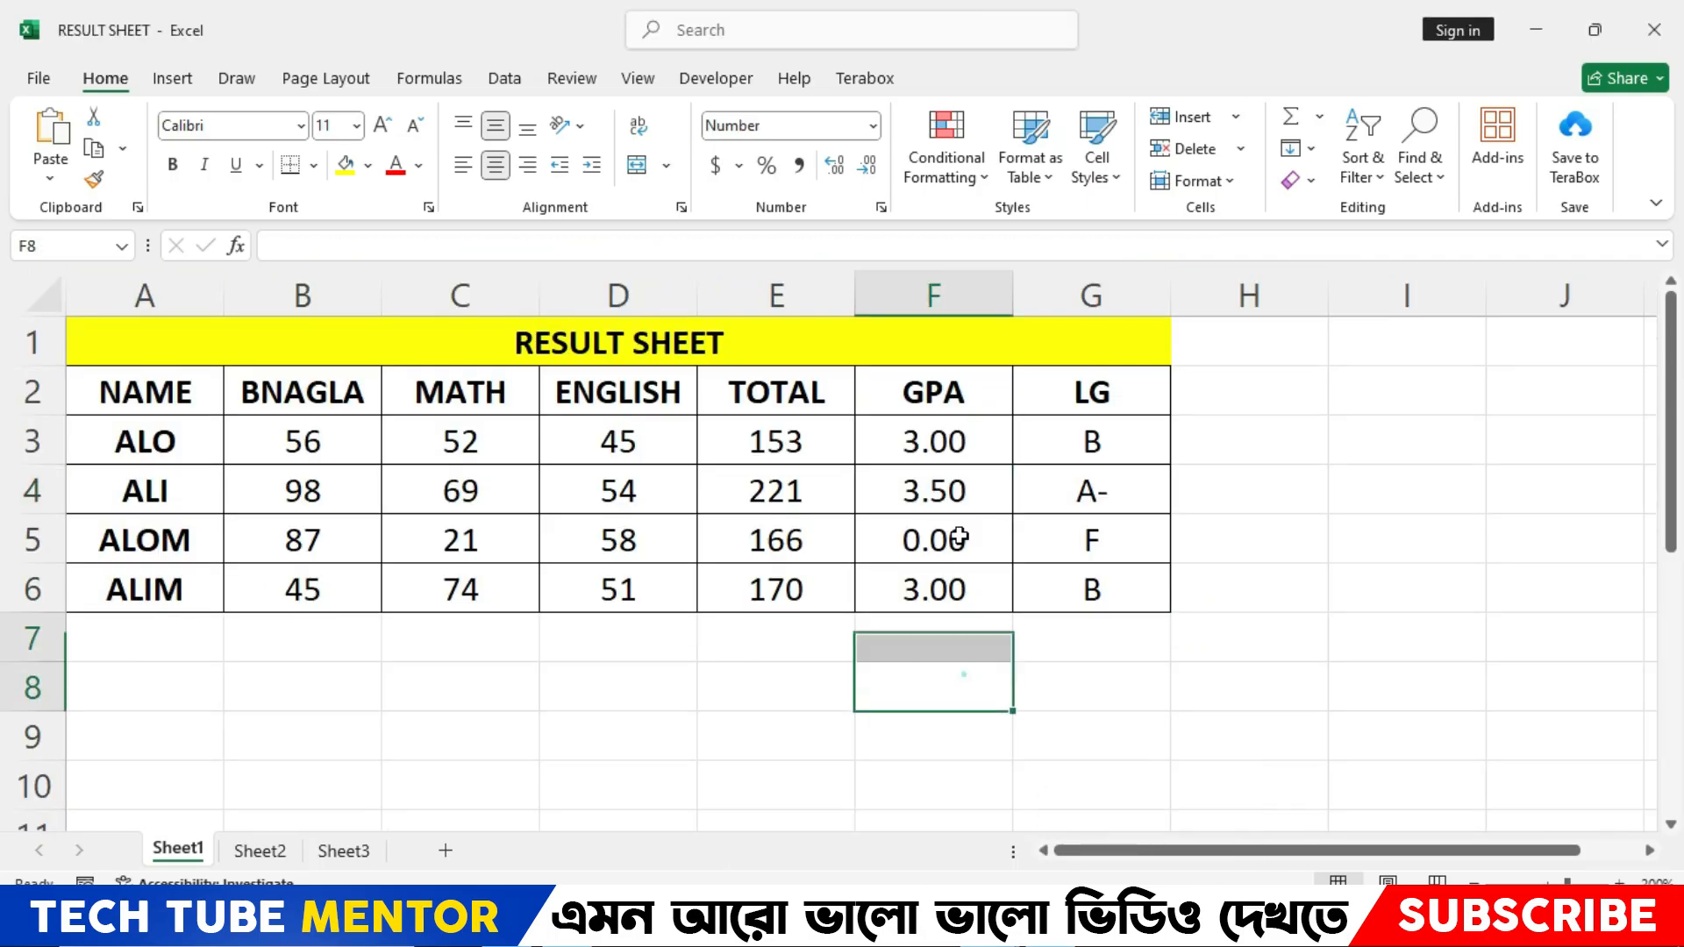
{"action": "left_click", "coordinate": [970, 489]}
{"action": "left_click", "coordinate": [932, 429]}
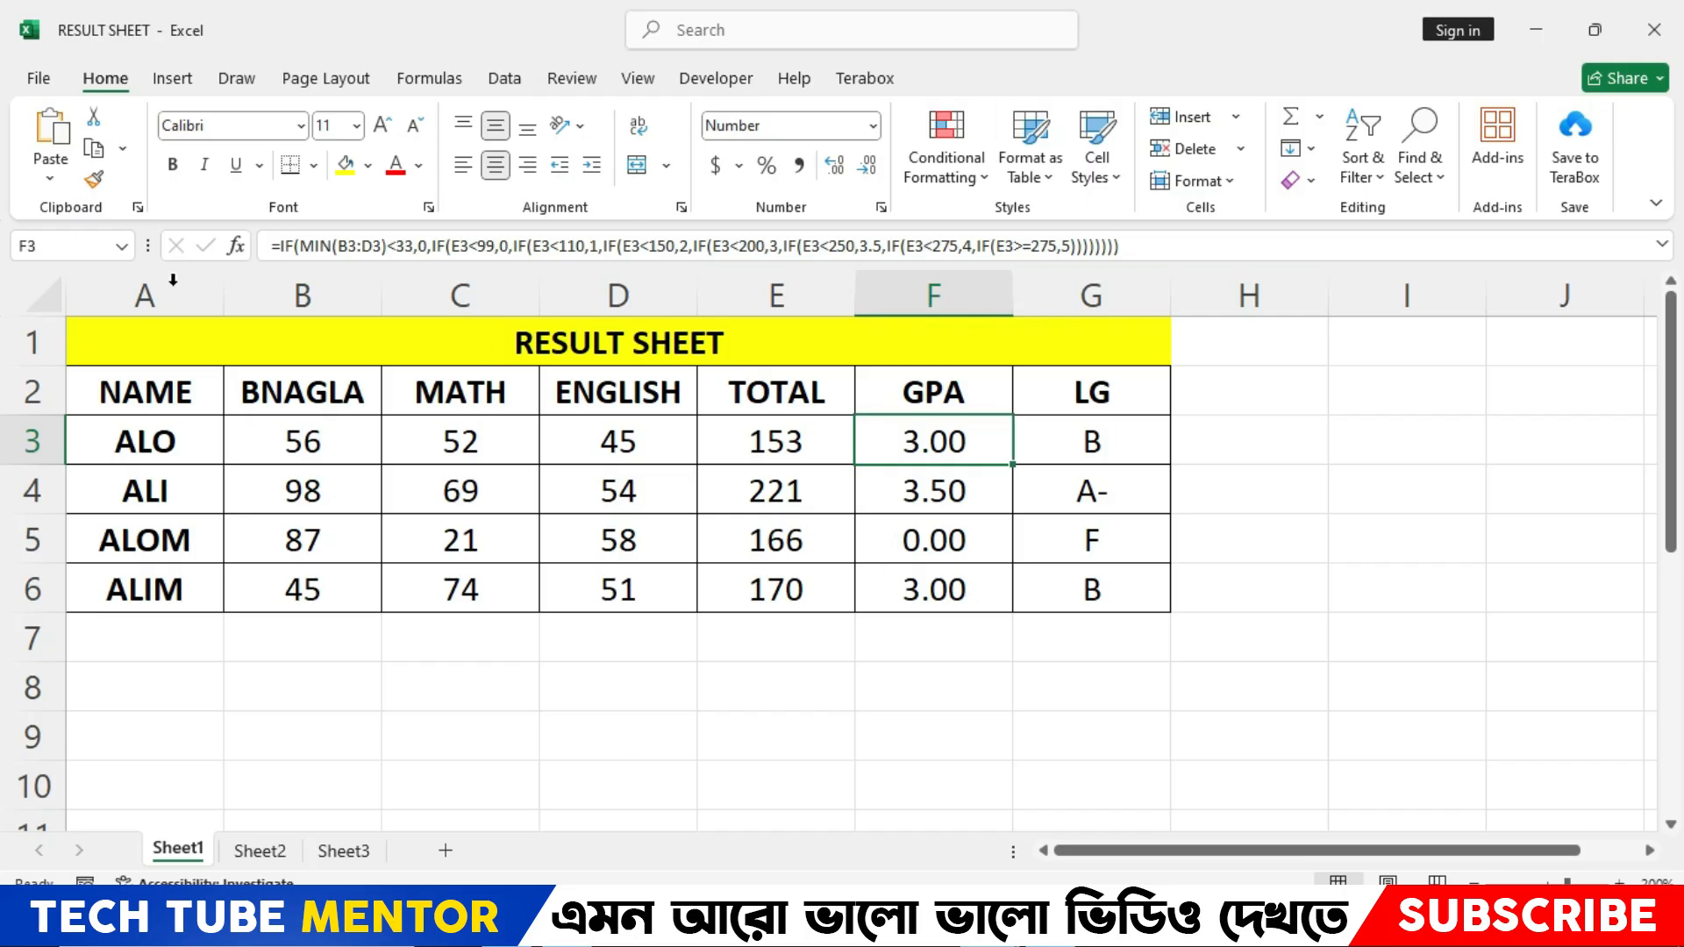
{"action": "left_click", "coordinate": [789, 439]}
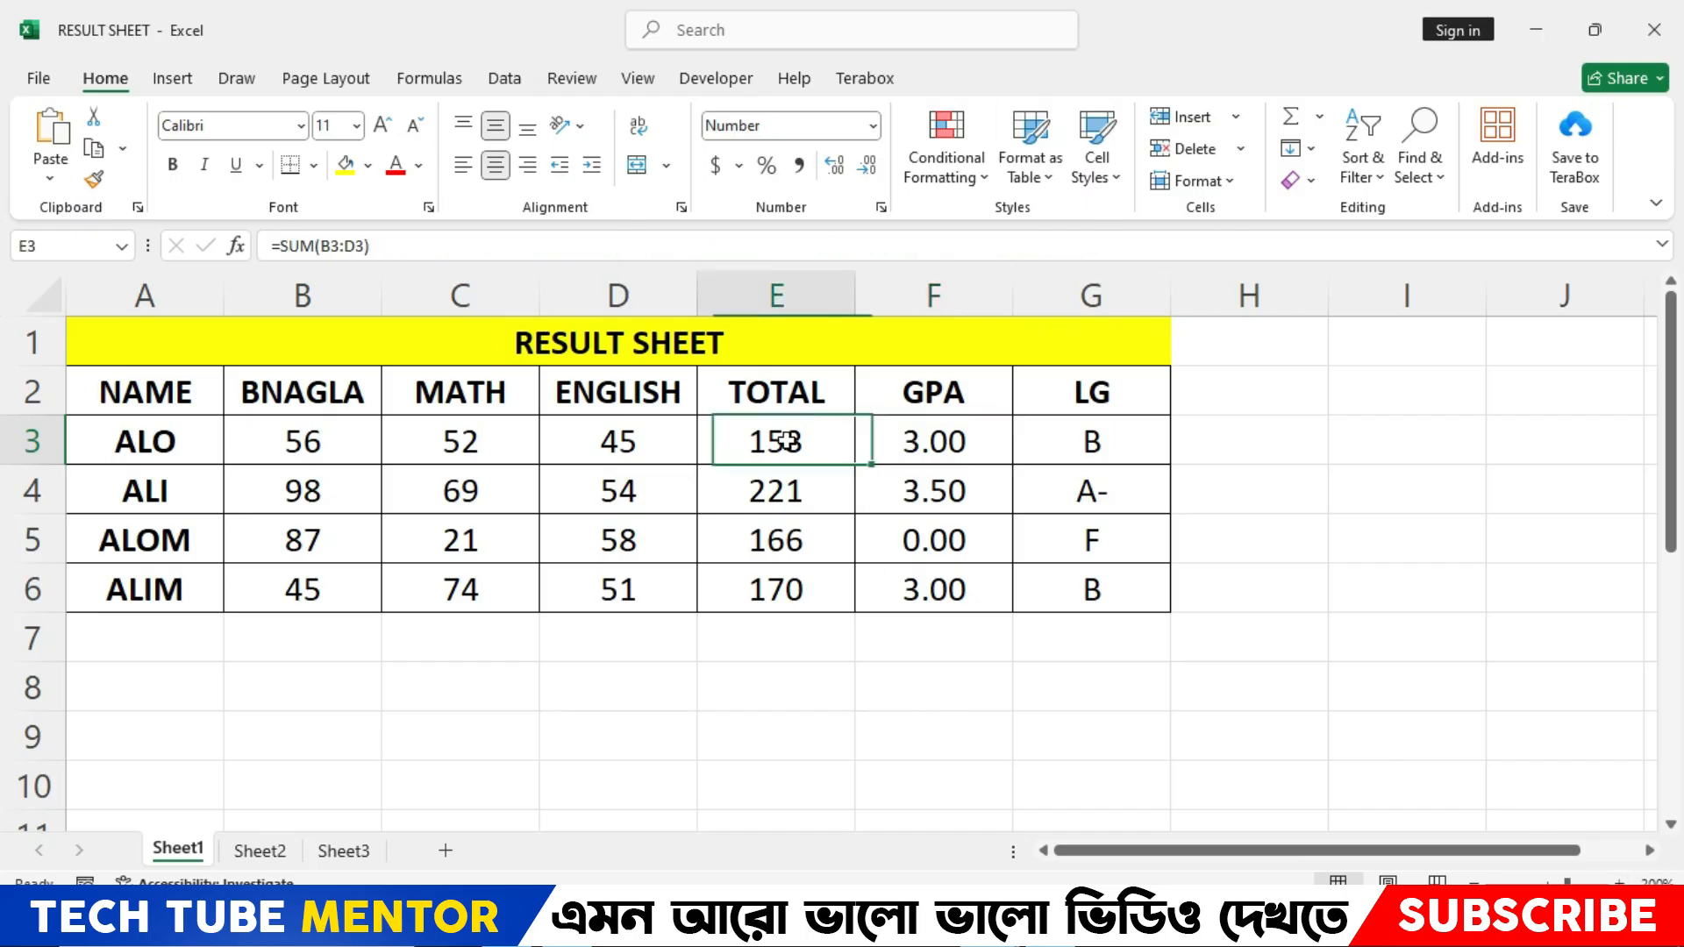
{"action": "left_click", "coordinate": [947, 406]}
{"action": "left_click", "coordinate": [353, 401]}
{"action": "left_click_drag", "start_coordinate": [352, 401], "coordinate": [620, 588]}
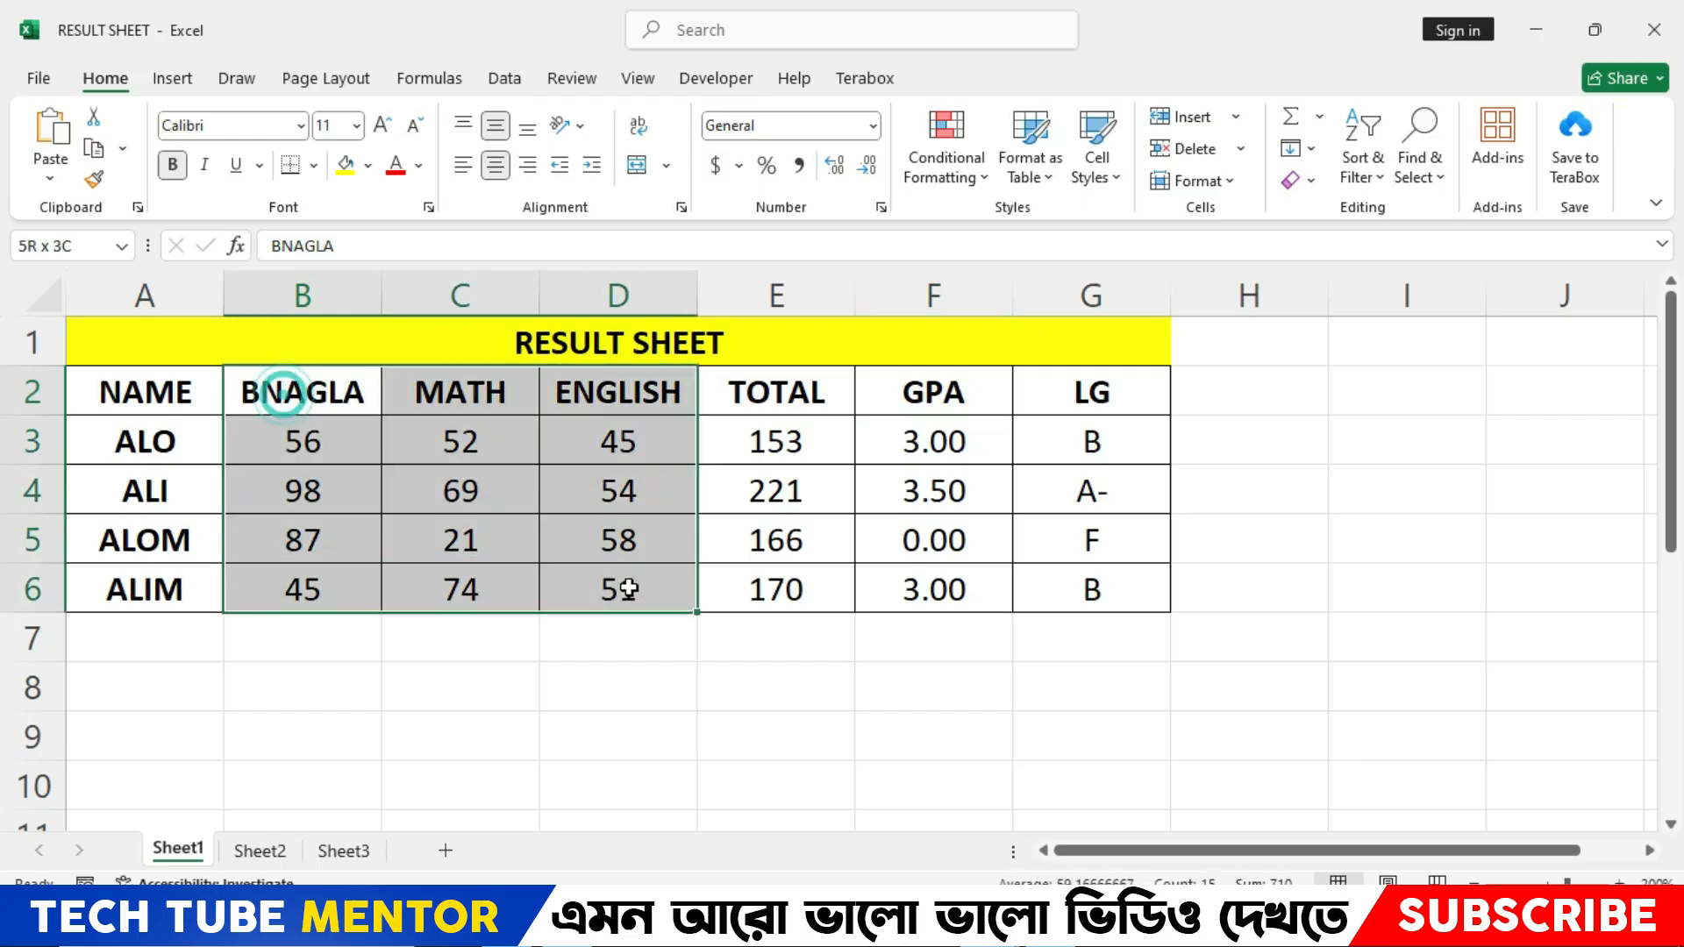
{"action": "left_click", "coordinate": [930, 439]}
{"action": "left_click_drag", "start_coordinate": [1165, 245], "coordinate": [81, 250]}
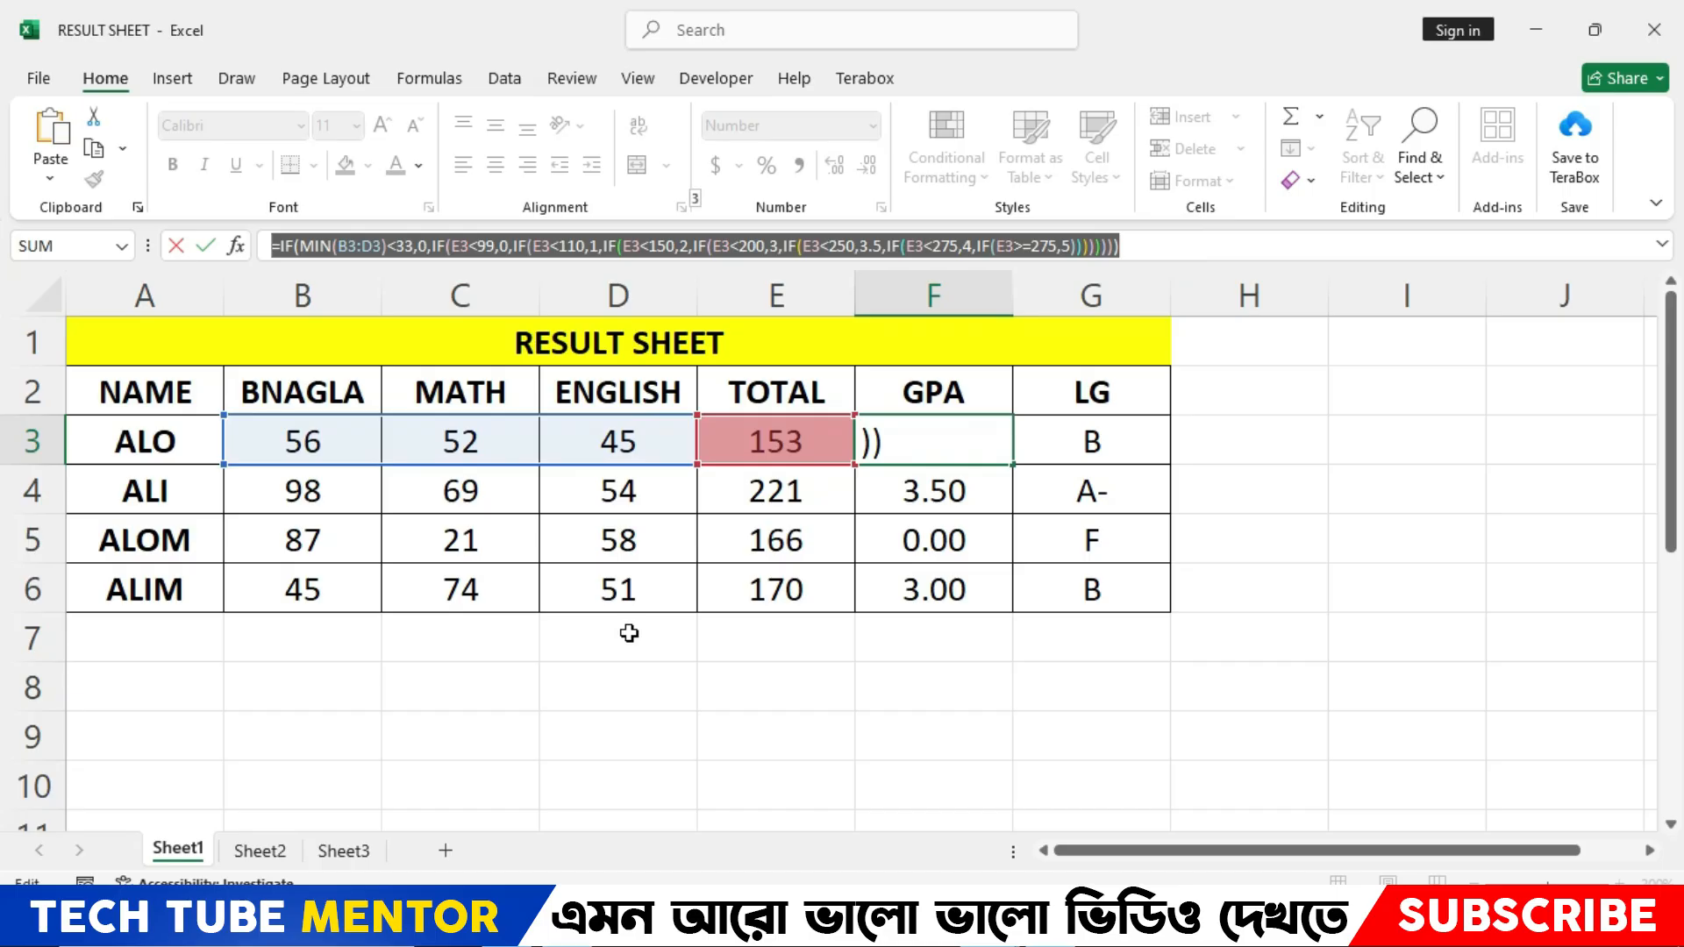
{"action": "type", "text": "="}
{"action": "left_click", "coordinate": [1123, 747]}
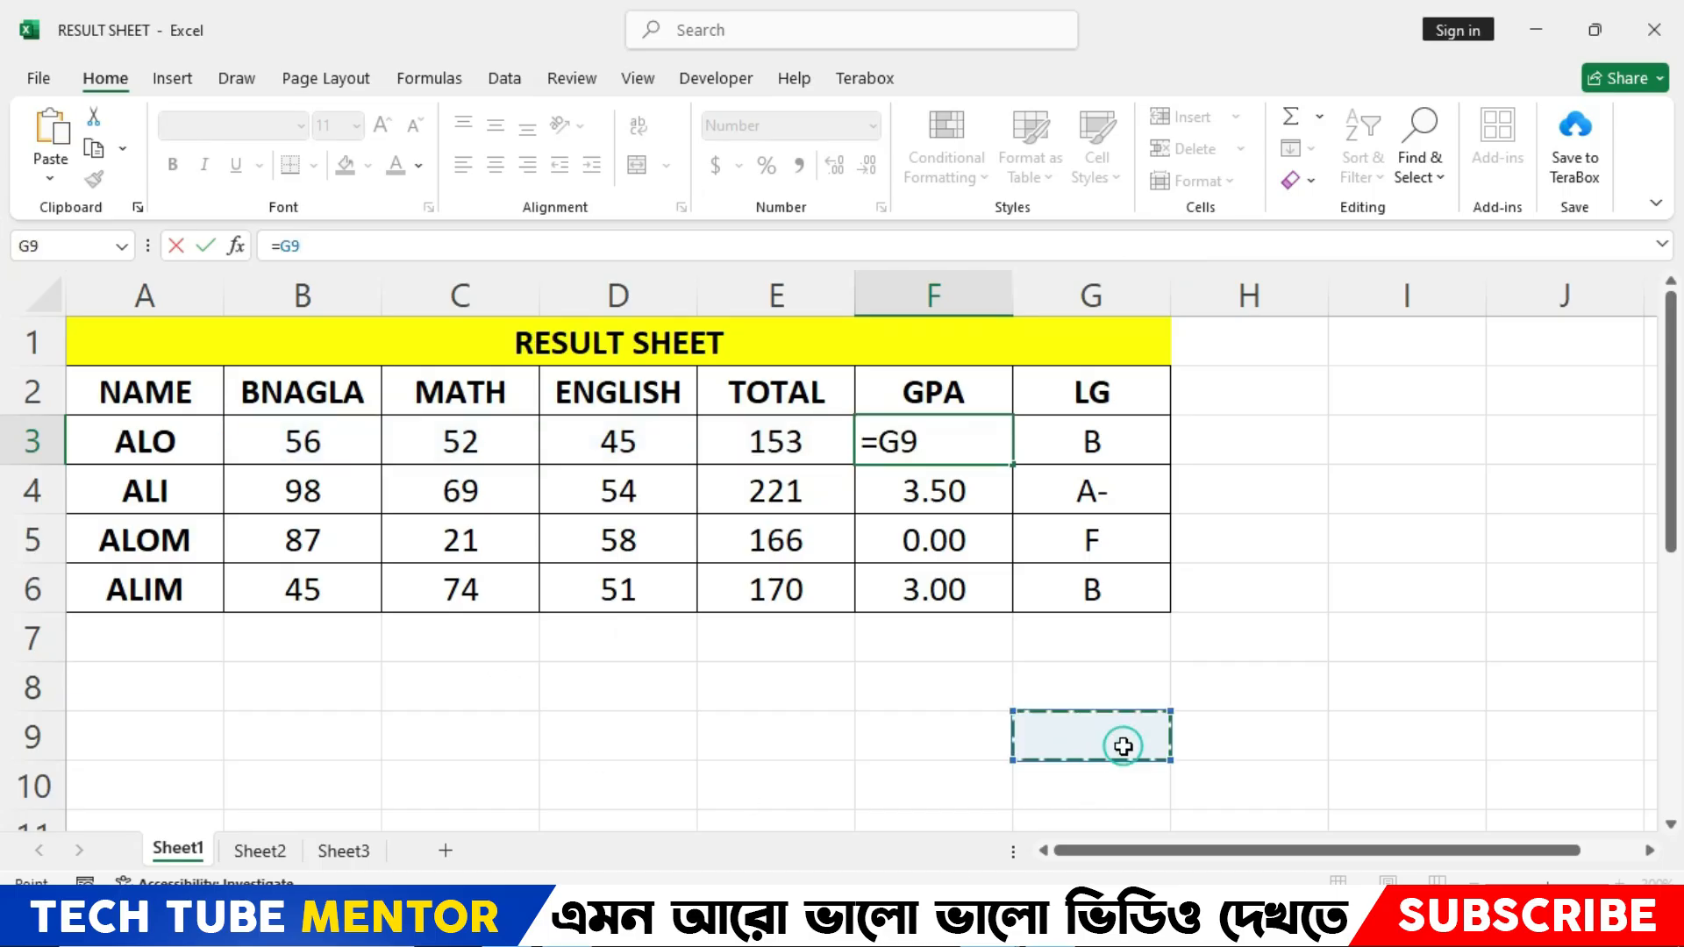
{"action": "key", "text": "Escape"}
Clear the TOTAL, GPA and LG entries for all students in E3:G6.
{"action": "left_click_drag", "start_coordinate": [778, 434], "coordinate": [1101, 570]}
{"action": "key", "text": "Delete"}
{"action": "left_click", "coordinate": [778, 434]}
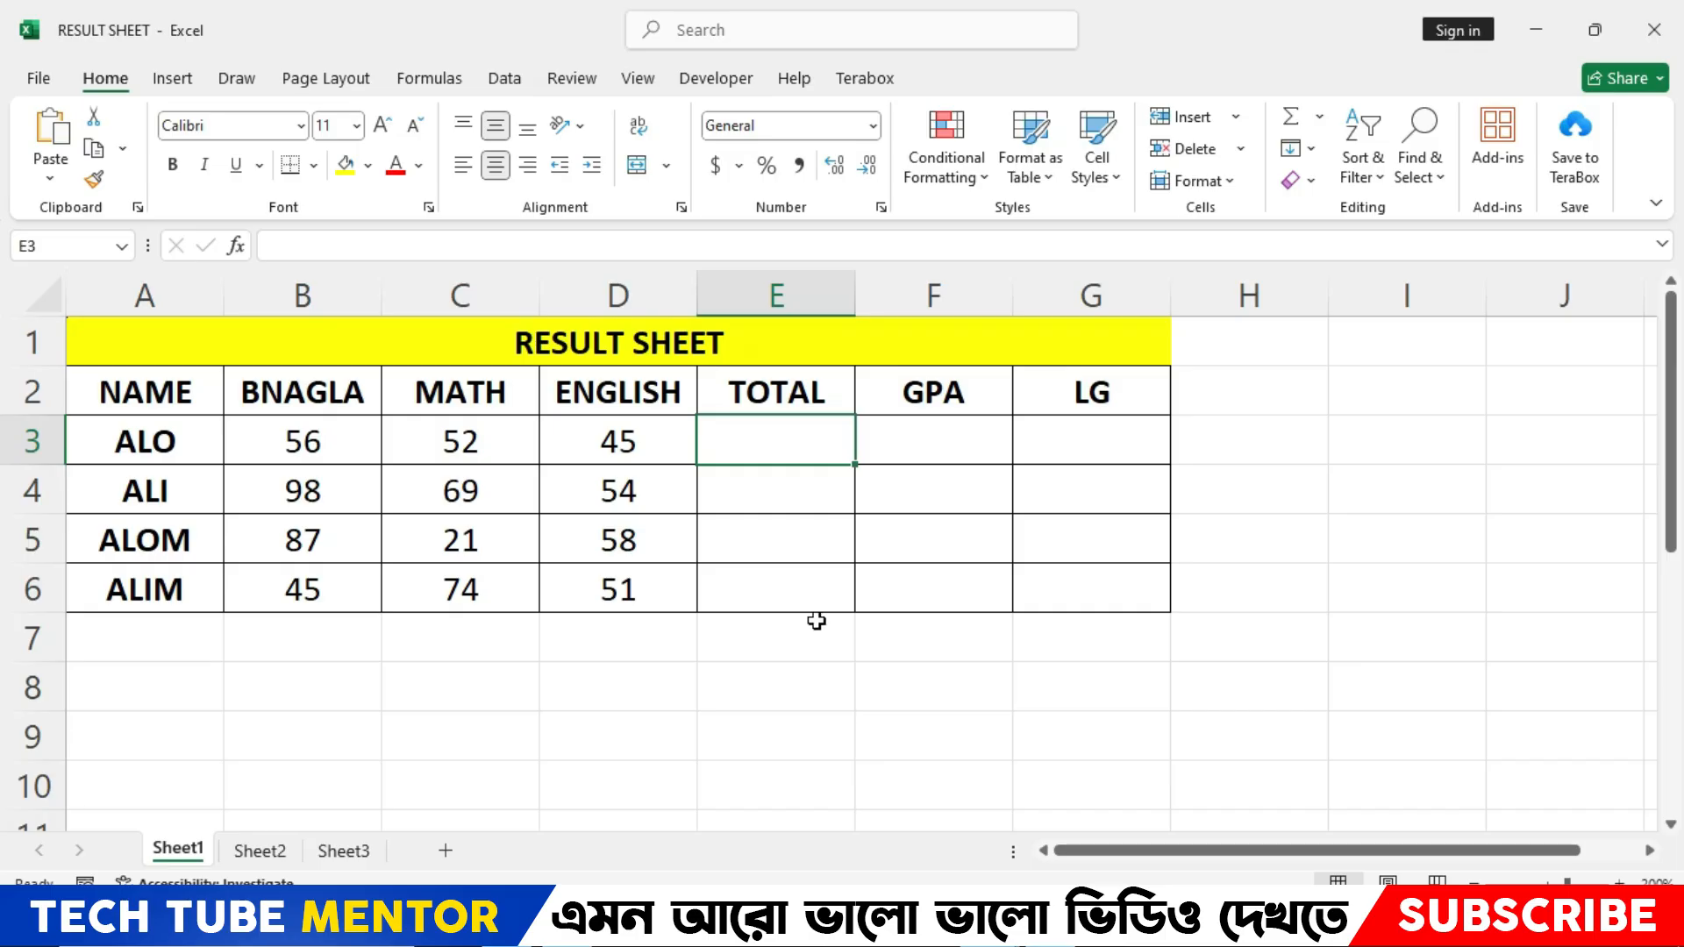
{"action": "left_click", "coordinate": [789, 551]}
Enter =SUM(B3:D3) in E3 to total the first student's marks and fill the formula down through E6.
{"action": "left_click", "coordinate": [754, 438]}
{"action": "left_click", "coordinate": [754, 437]}
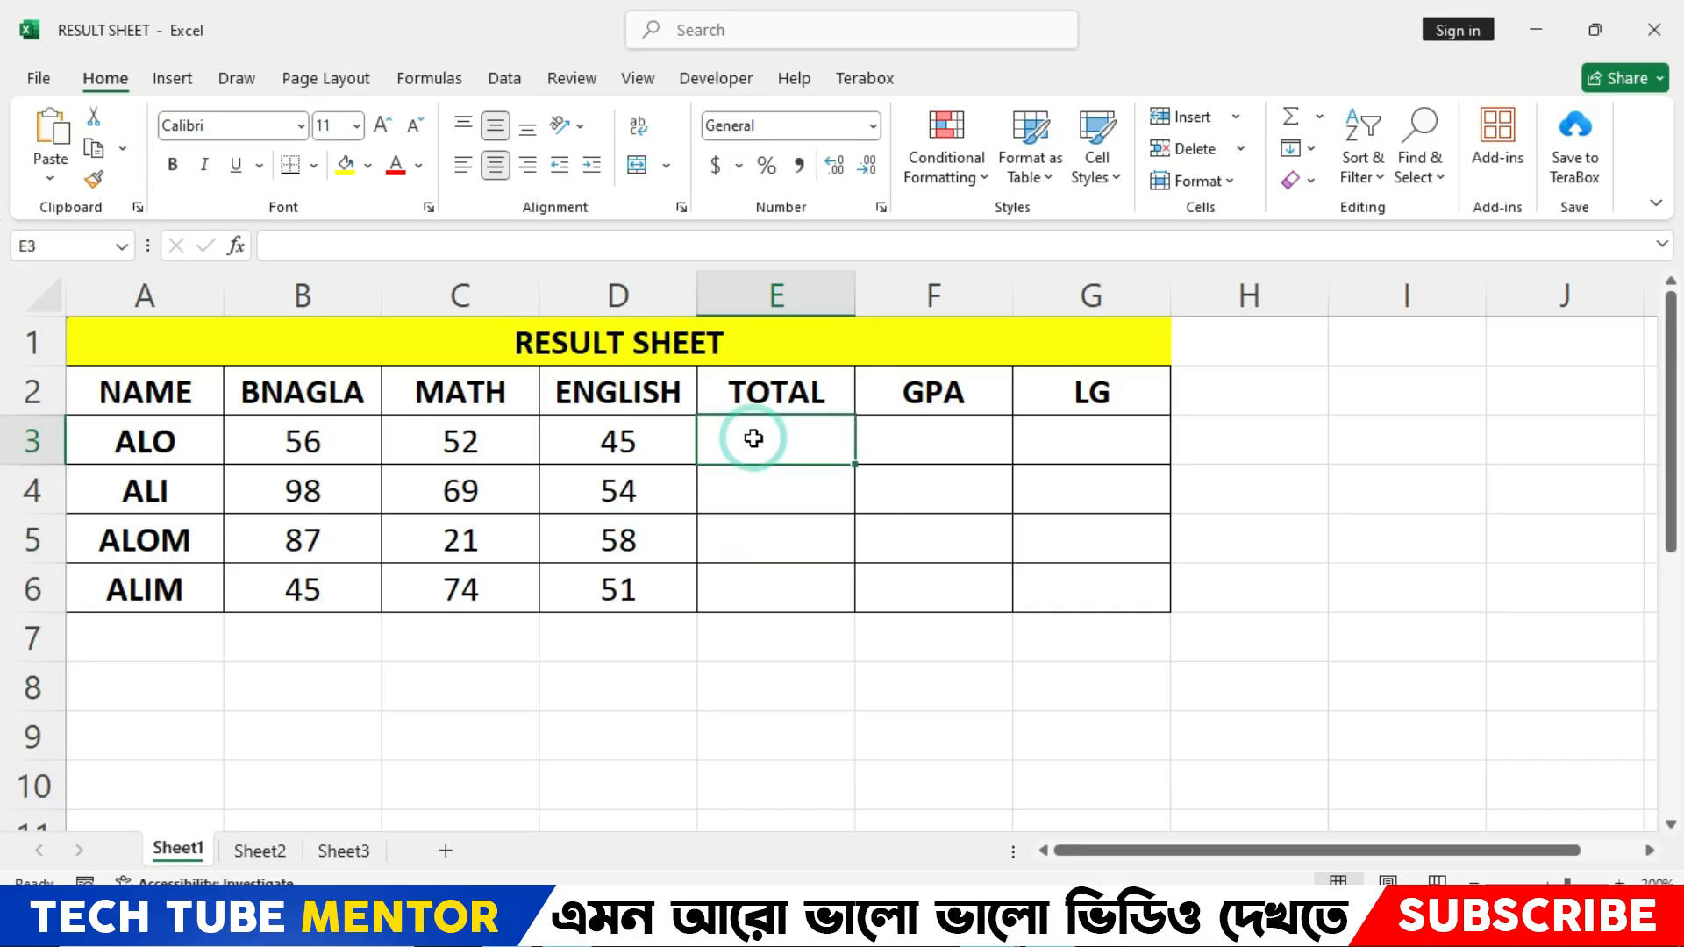
{"action": "type", "text": "="}
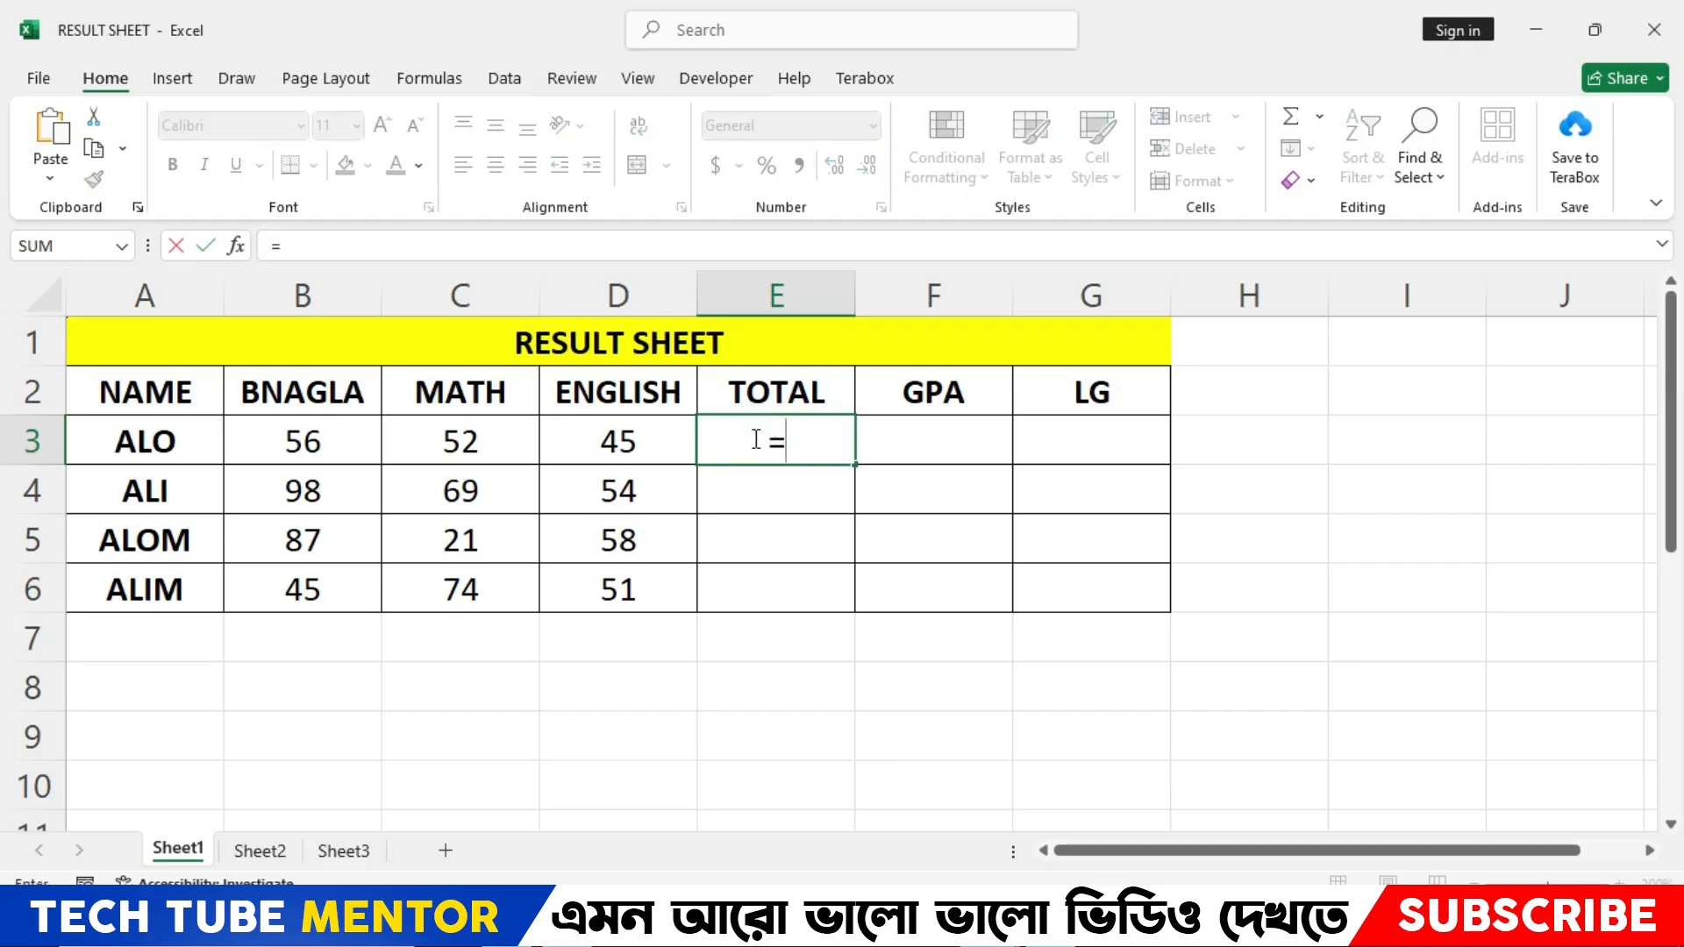
{"action": "type", "text": "sum("}
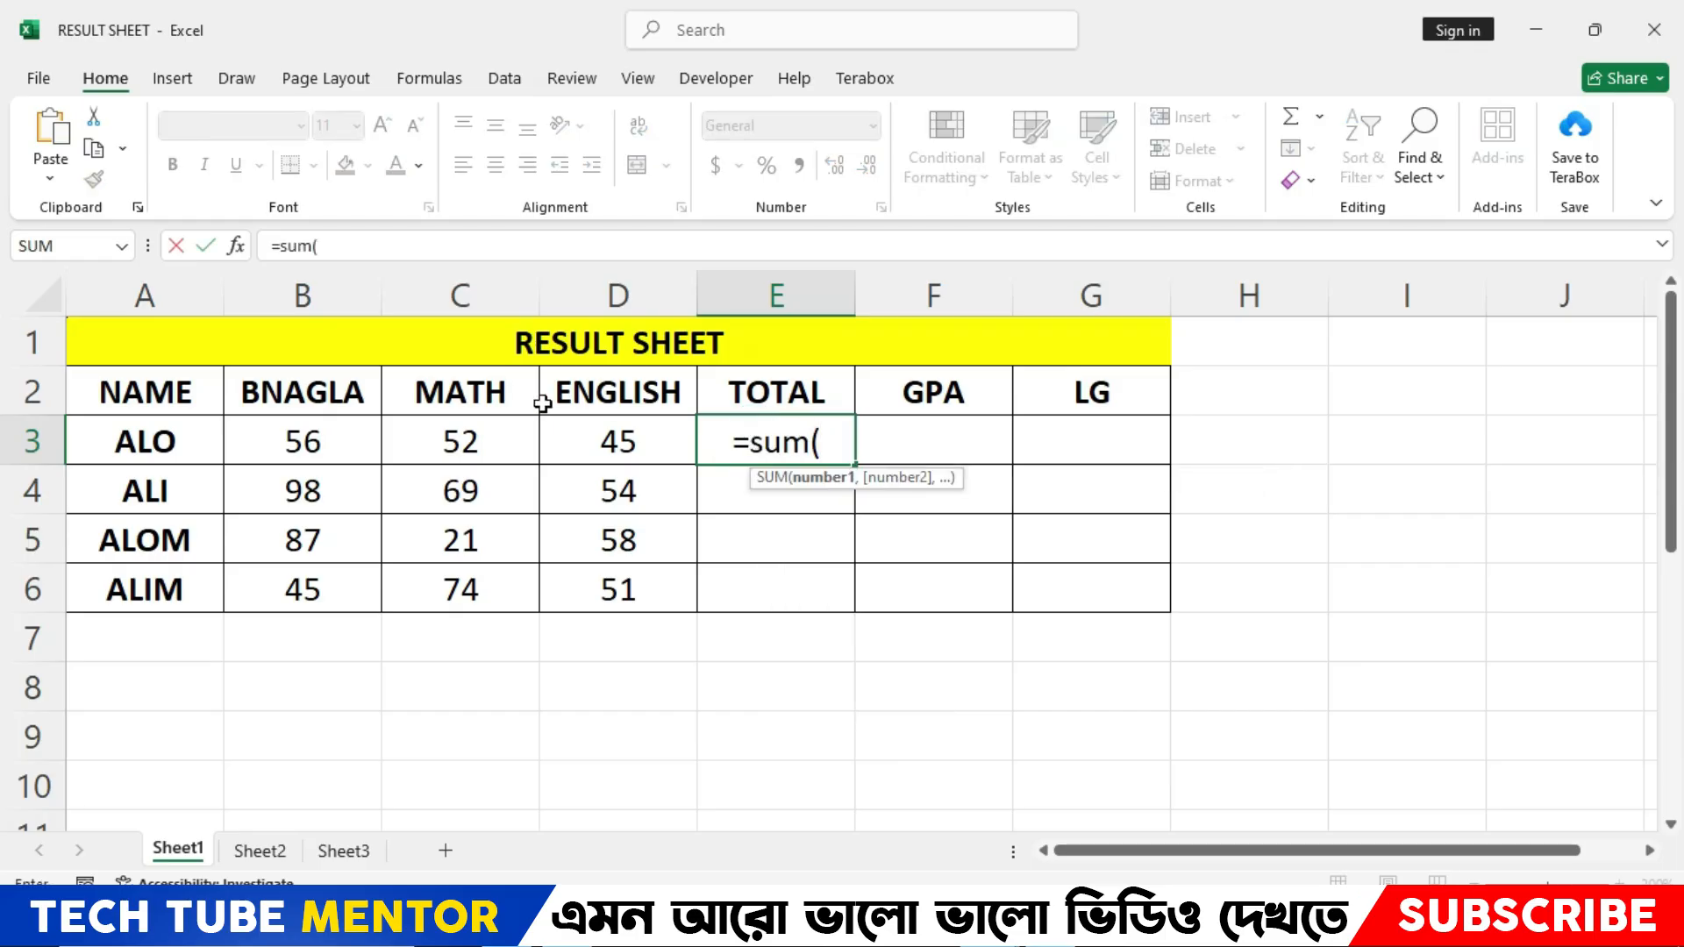
{"action": "left_click_drag", "start_coordinate": [287, 435], "coordinate": [601, 439]}
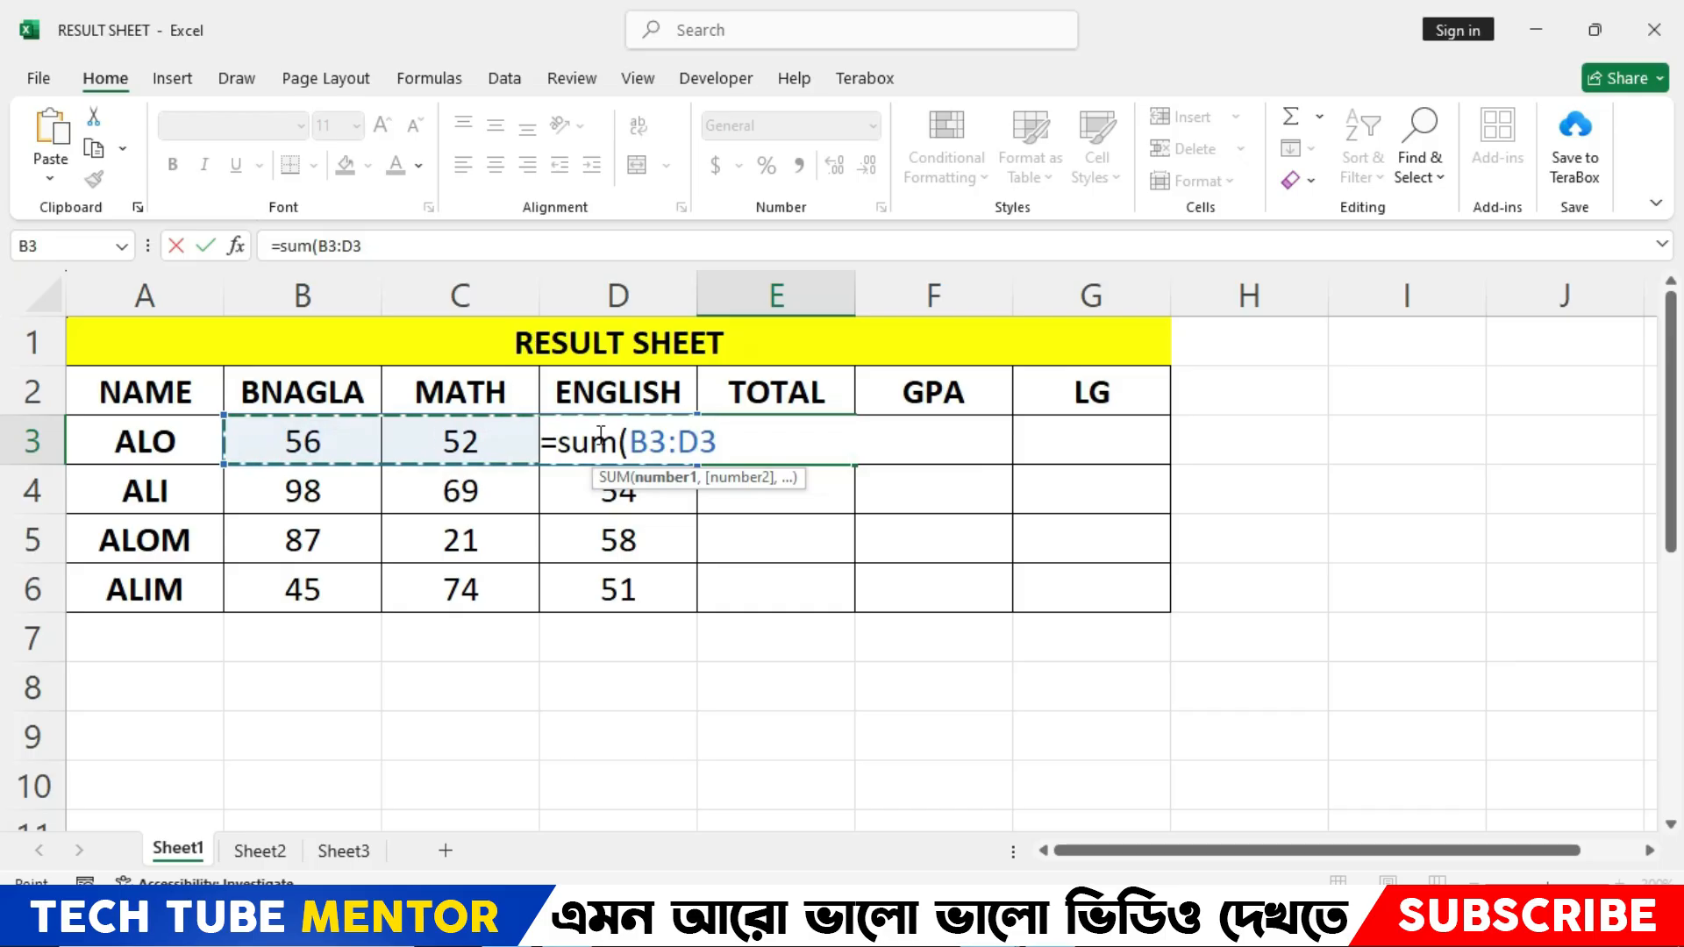
{"action": "type", "text": ")"}
{"action": "key", "text": "Return"}
{"action": "key", "text": "Up"}
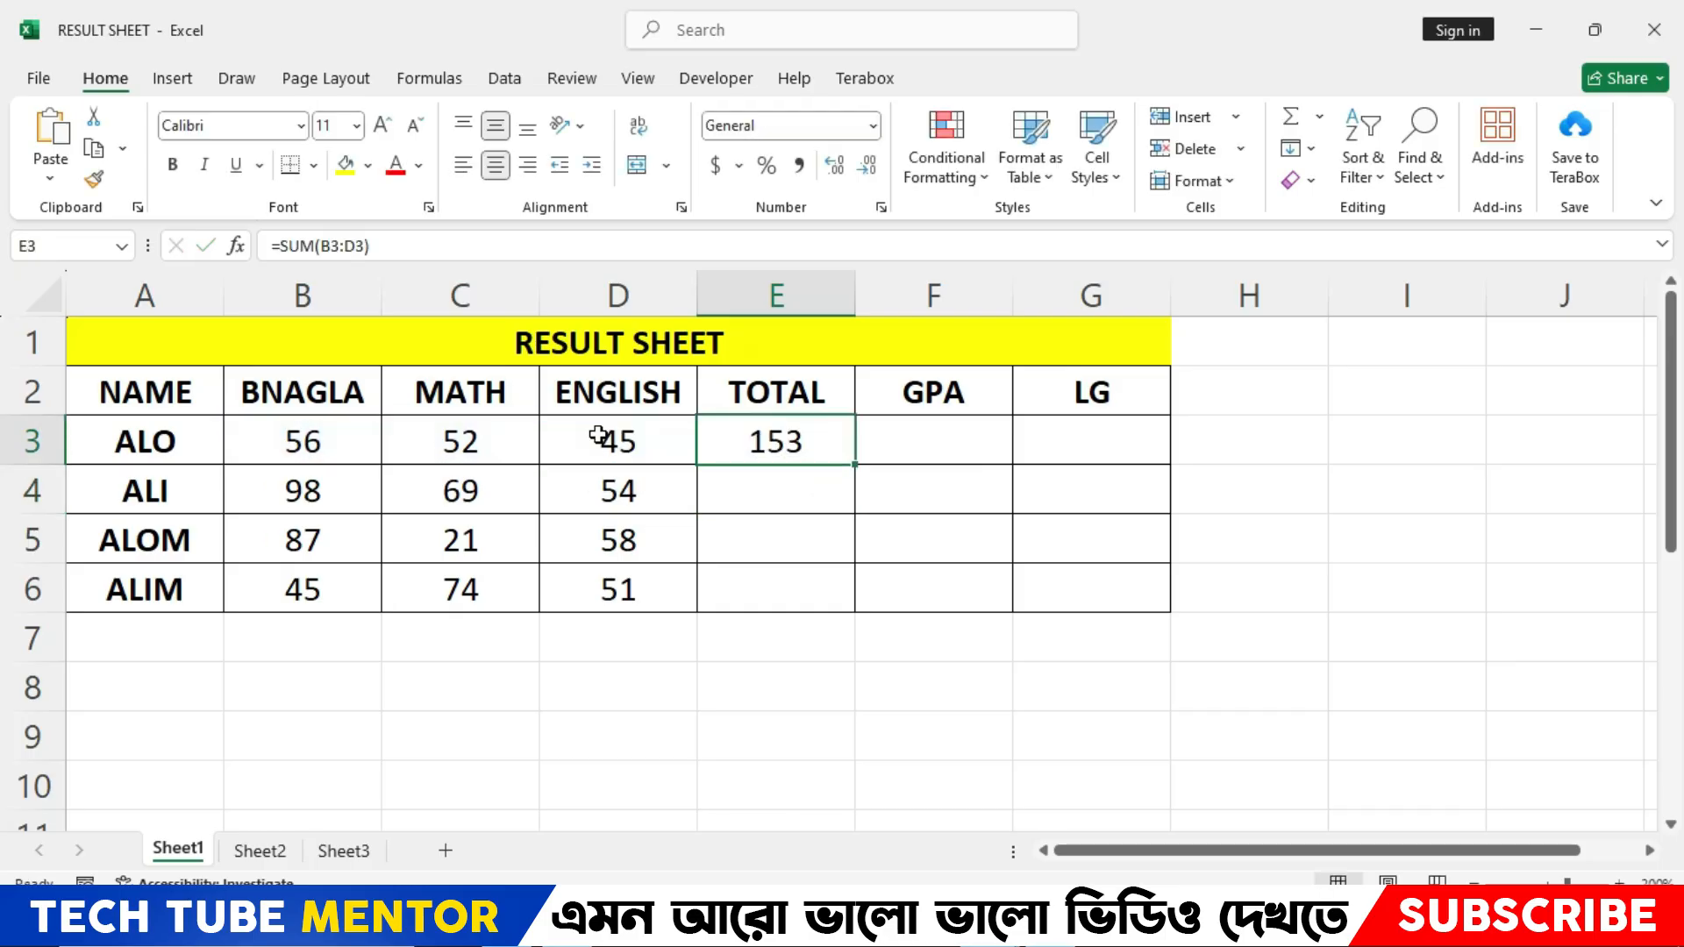
{"action": "double_click", "coordinate": [856, 463]}
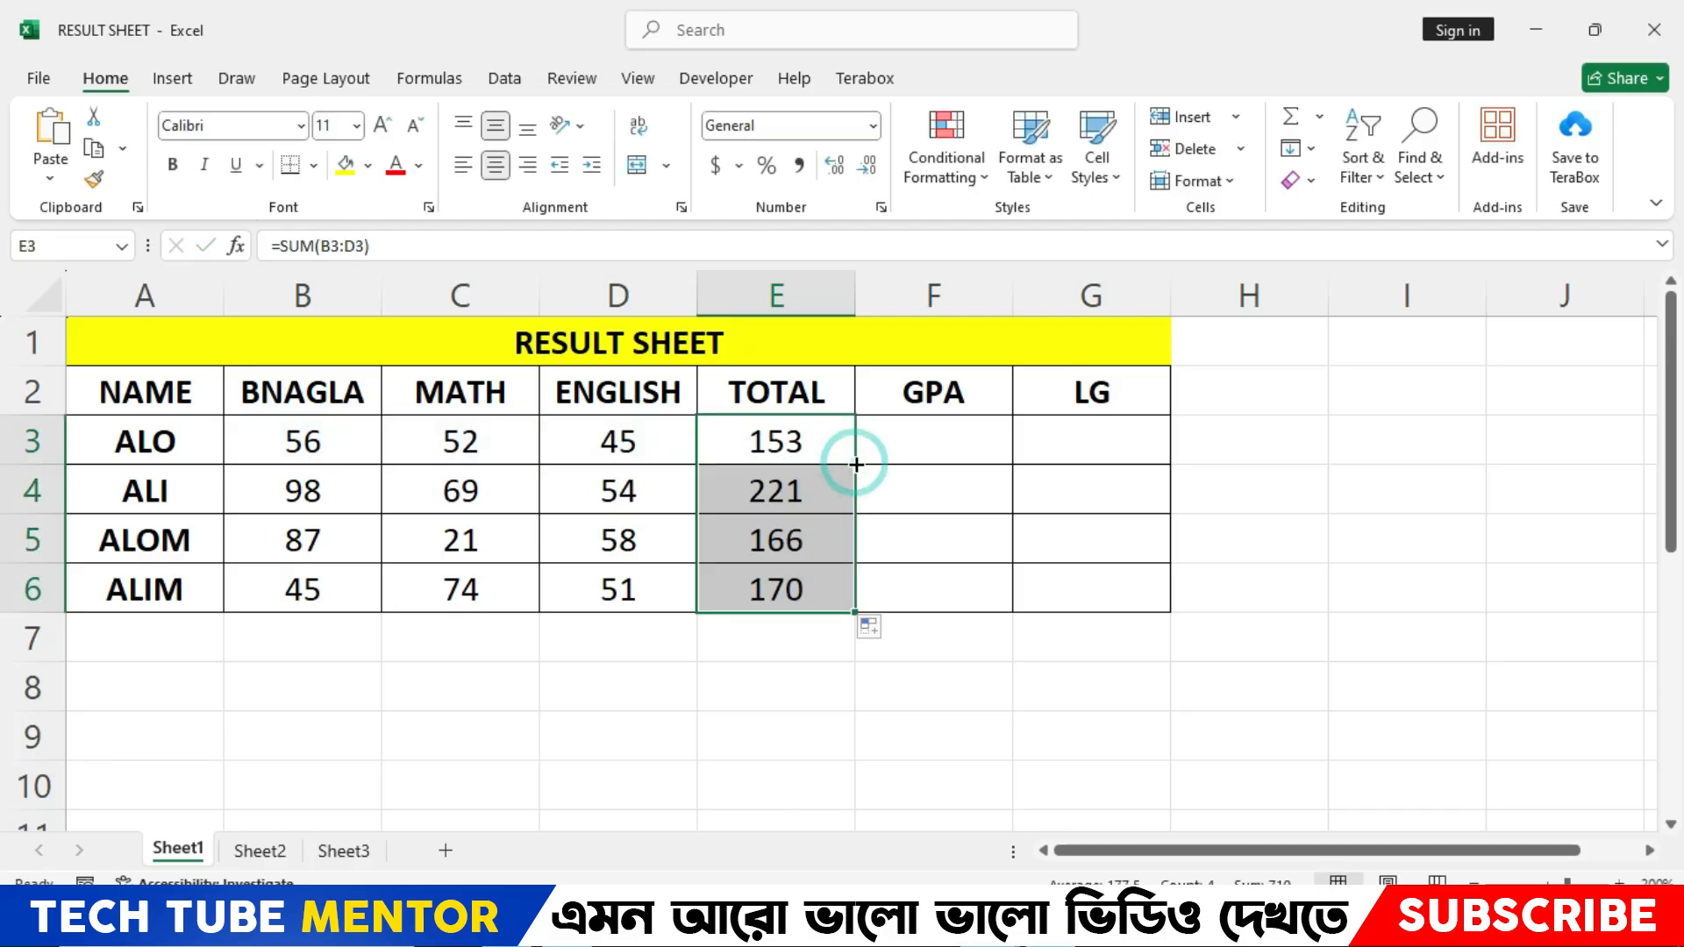
Start the GPA formula in F3 with =if(min(B3:D3)<33,0, to return 0 when any subject mark is below 33.
{"action": "left_click", "coordinate": [932, 436]}
{"action": "left_click", "coordinate": [1072, 443]}
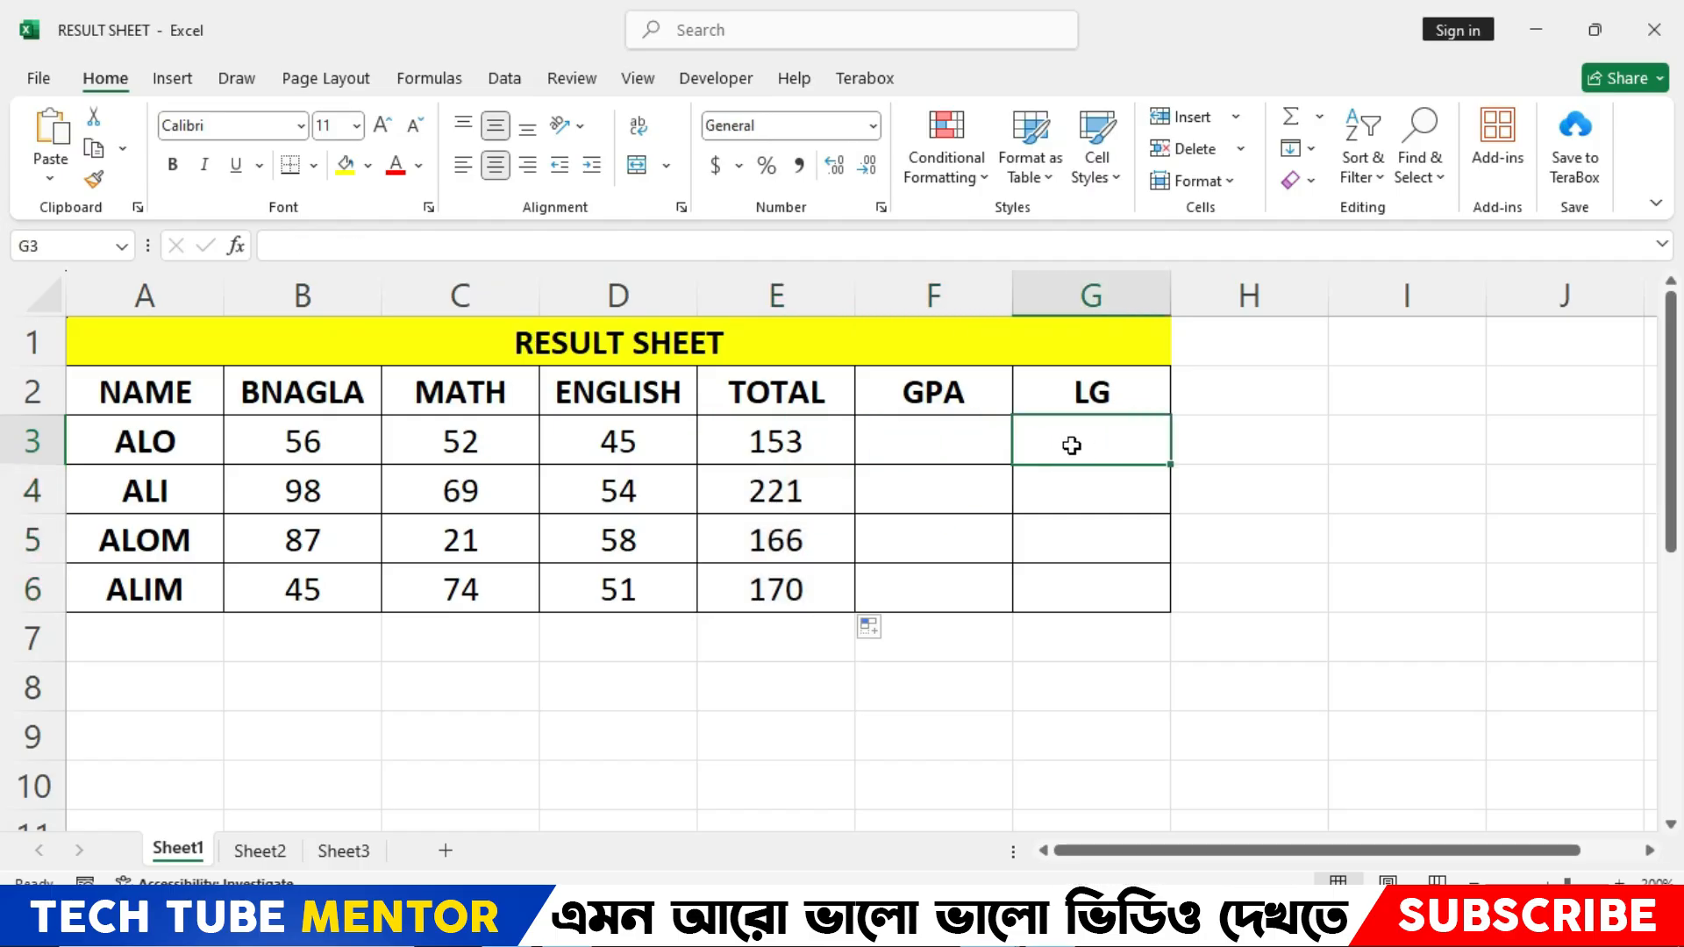
{"action": "left_click", "coordinate": [959, 443]}
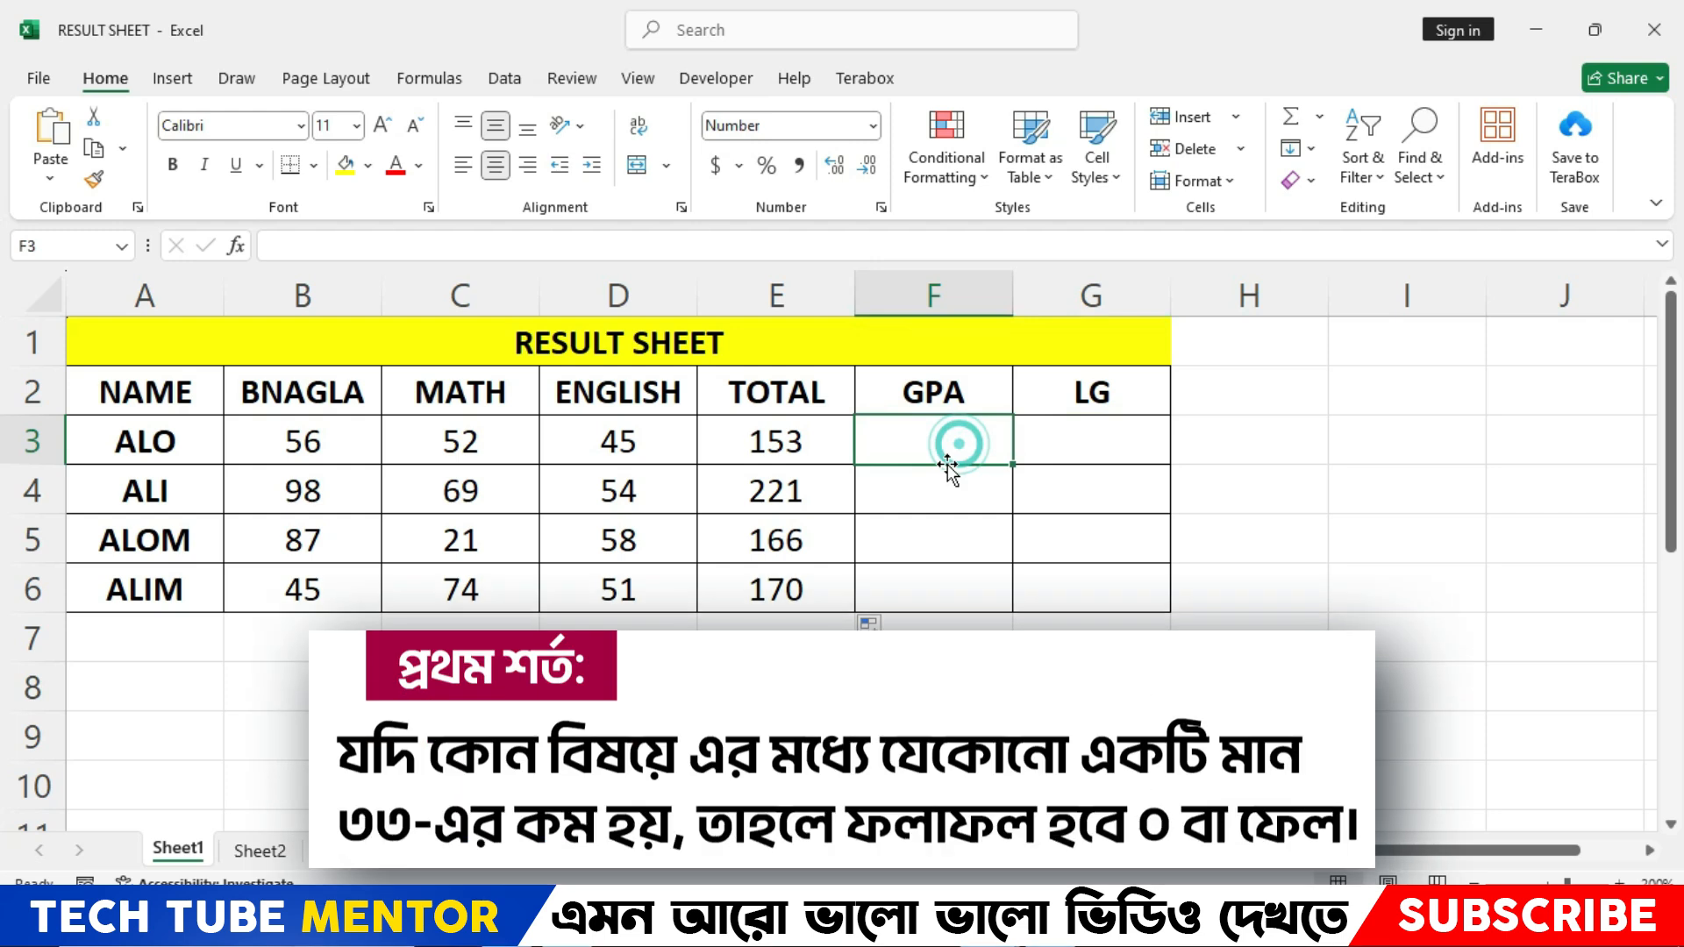
{"action": "type", "text": "="}
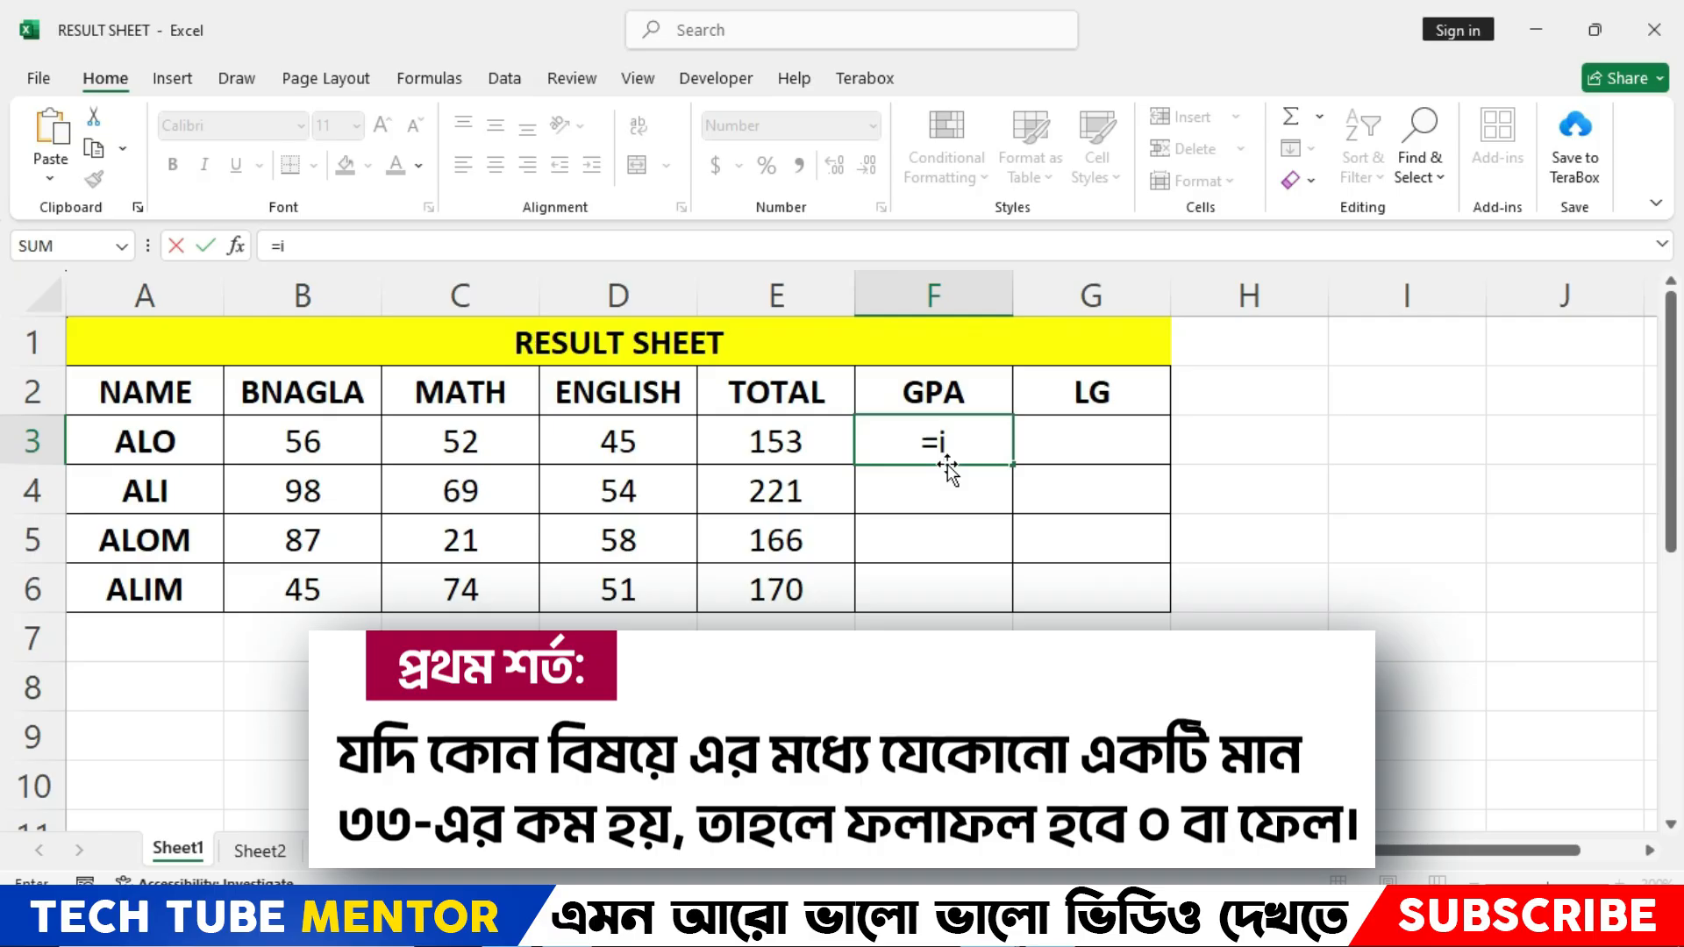
{"action": "type", "text": "if"}
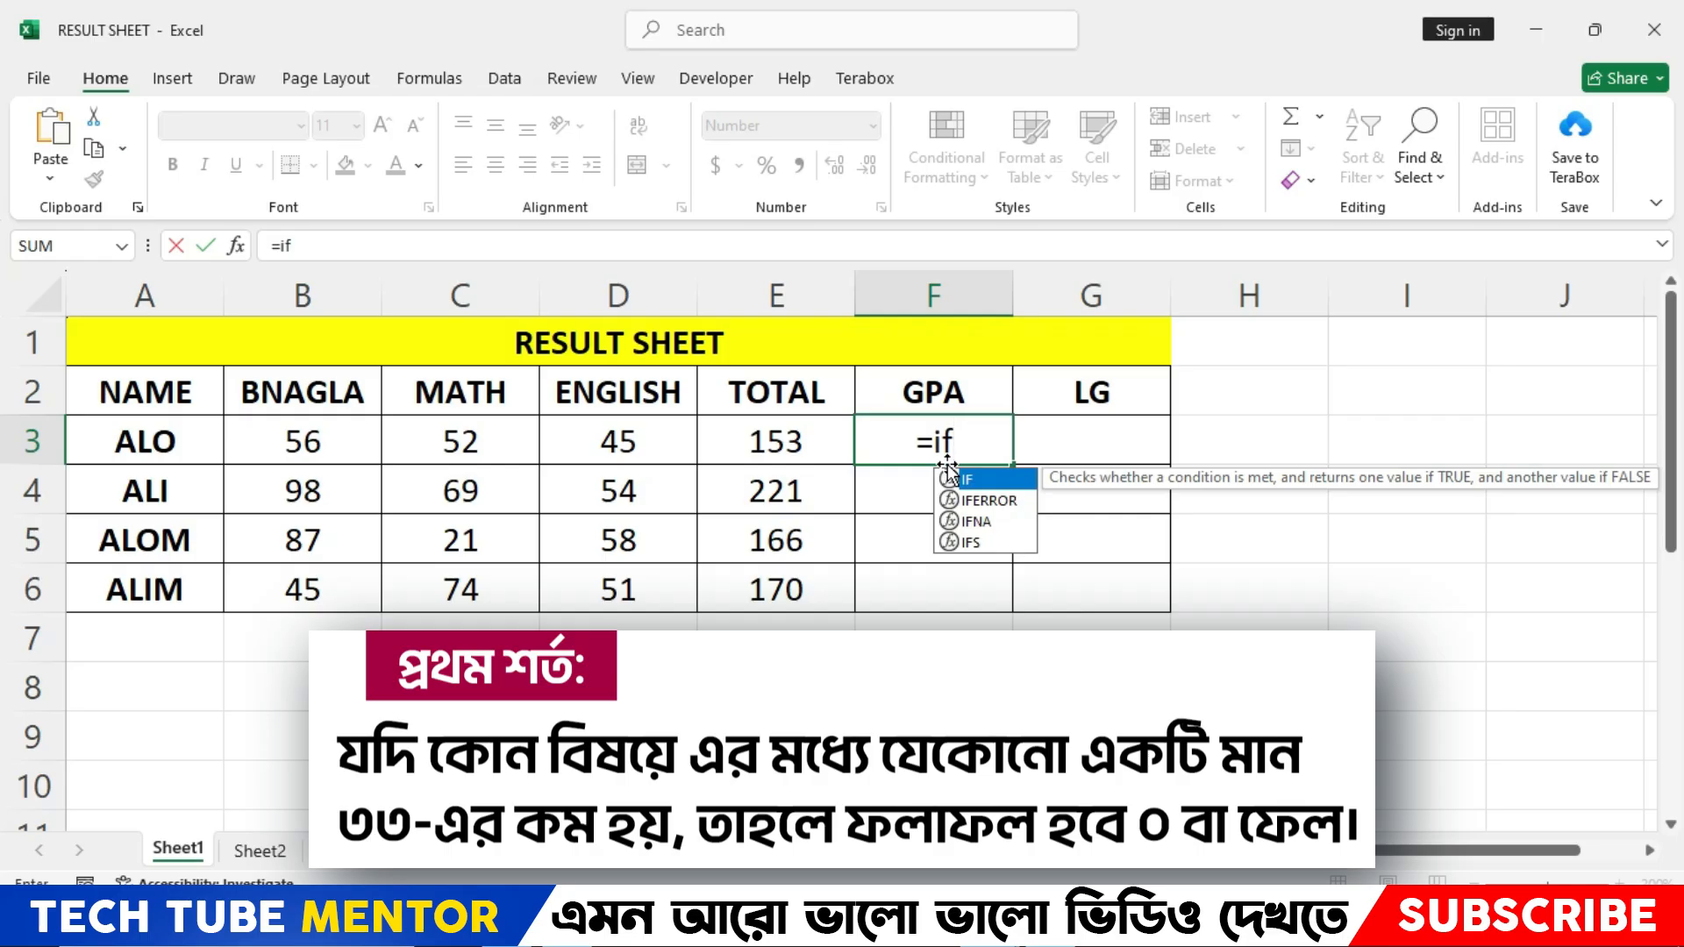
{"action": "type", "text": "("}
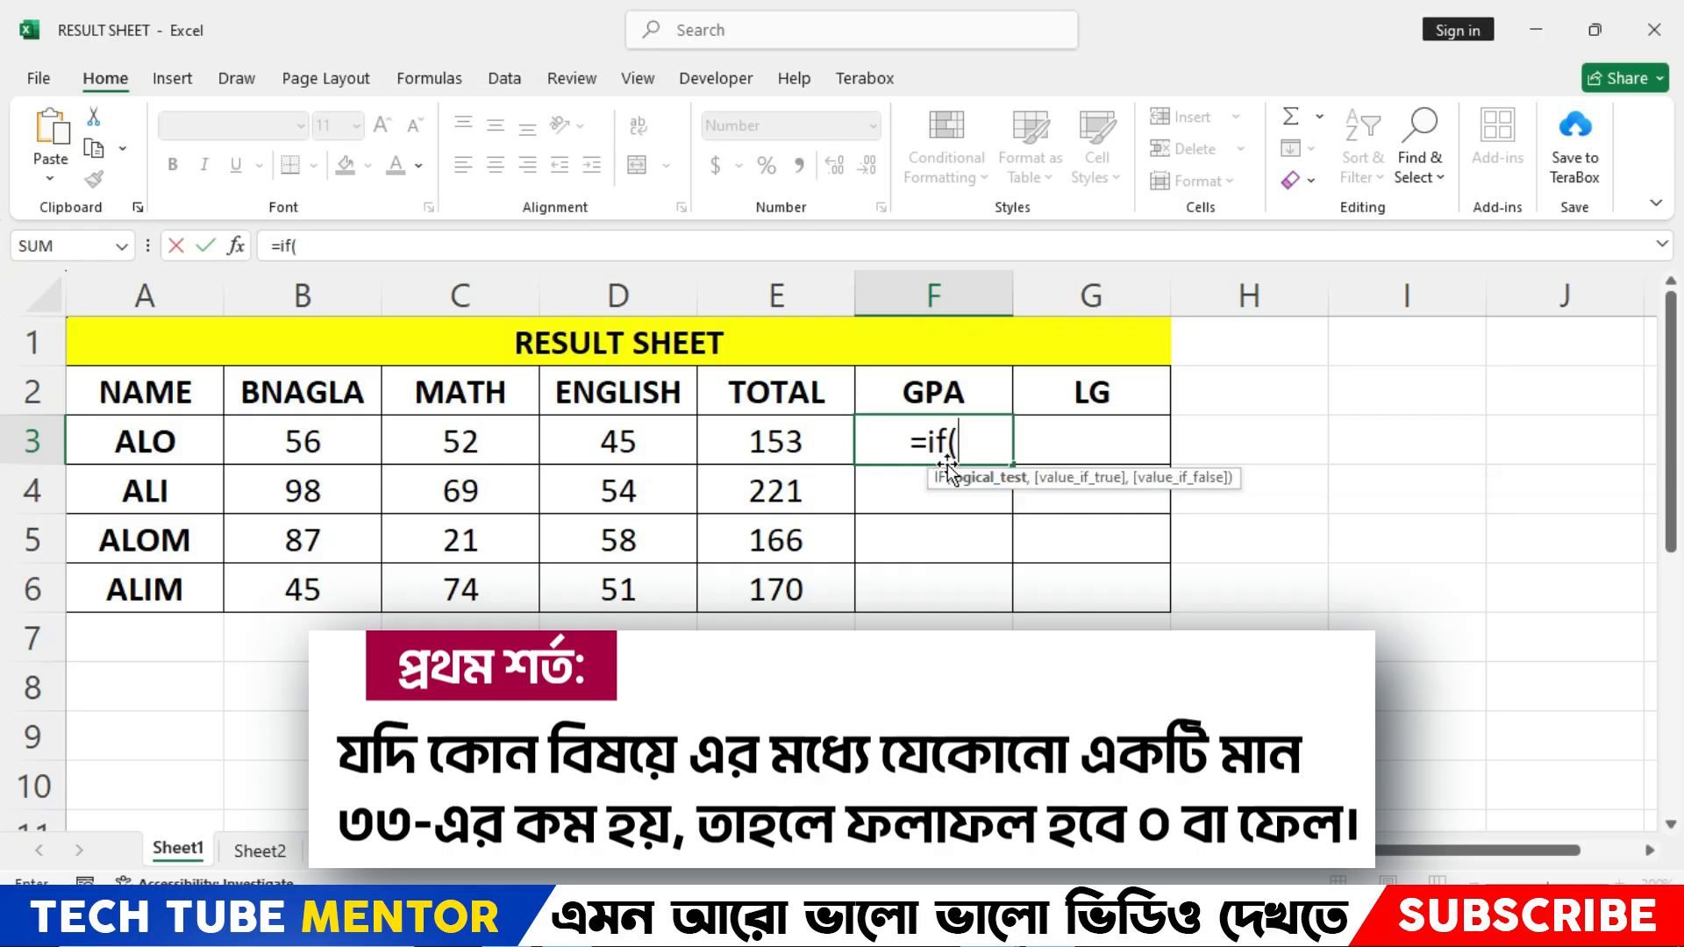
{"action": "type", "text": "min"}
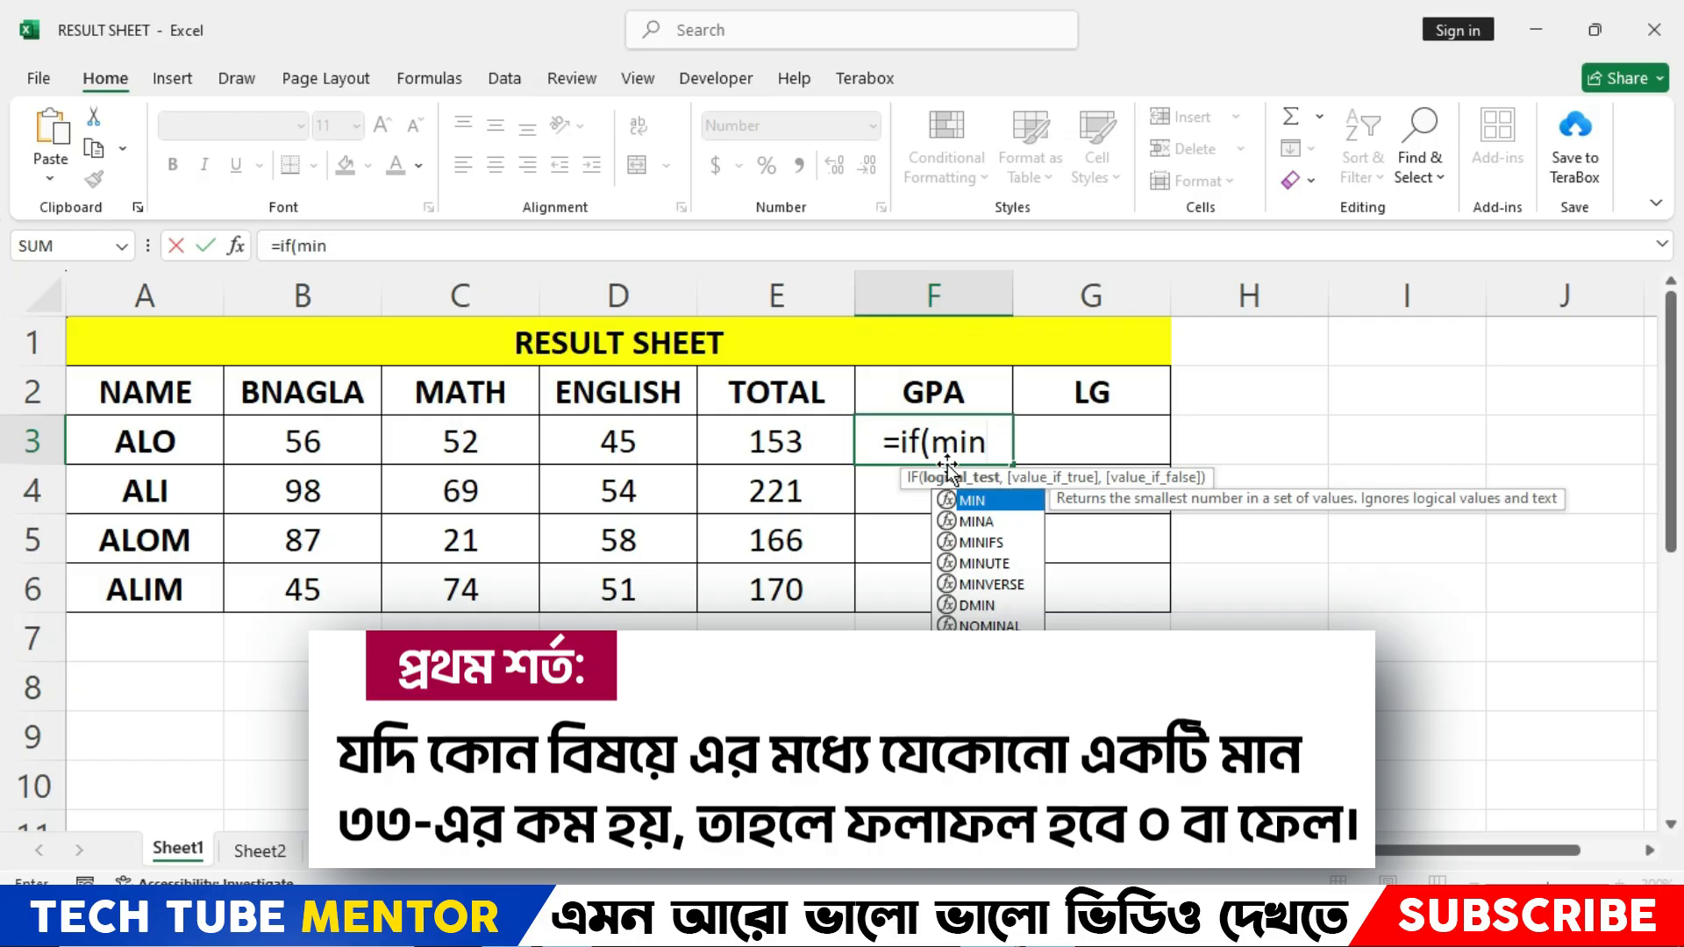
{"action": "type", "text": "("}
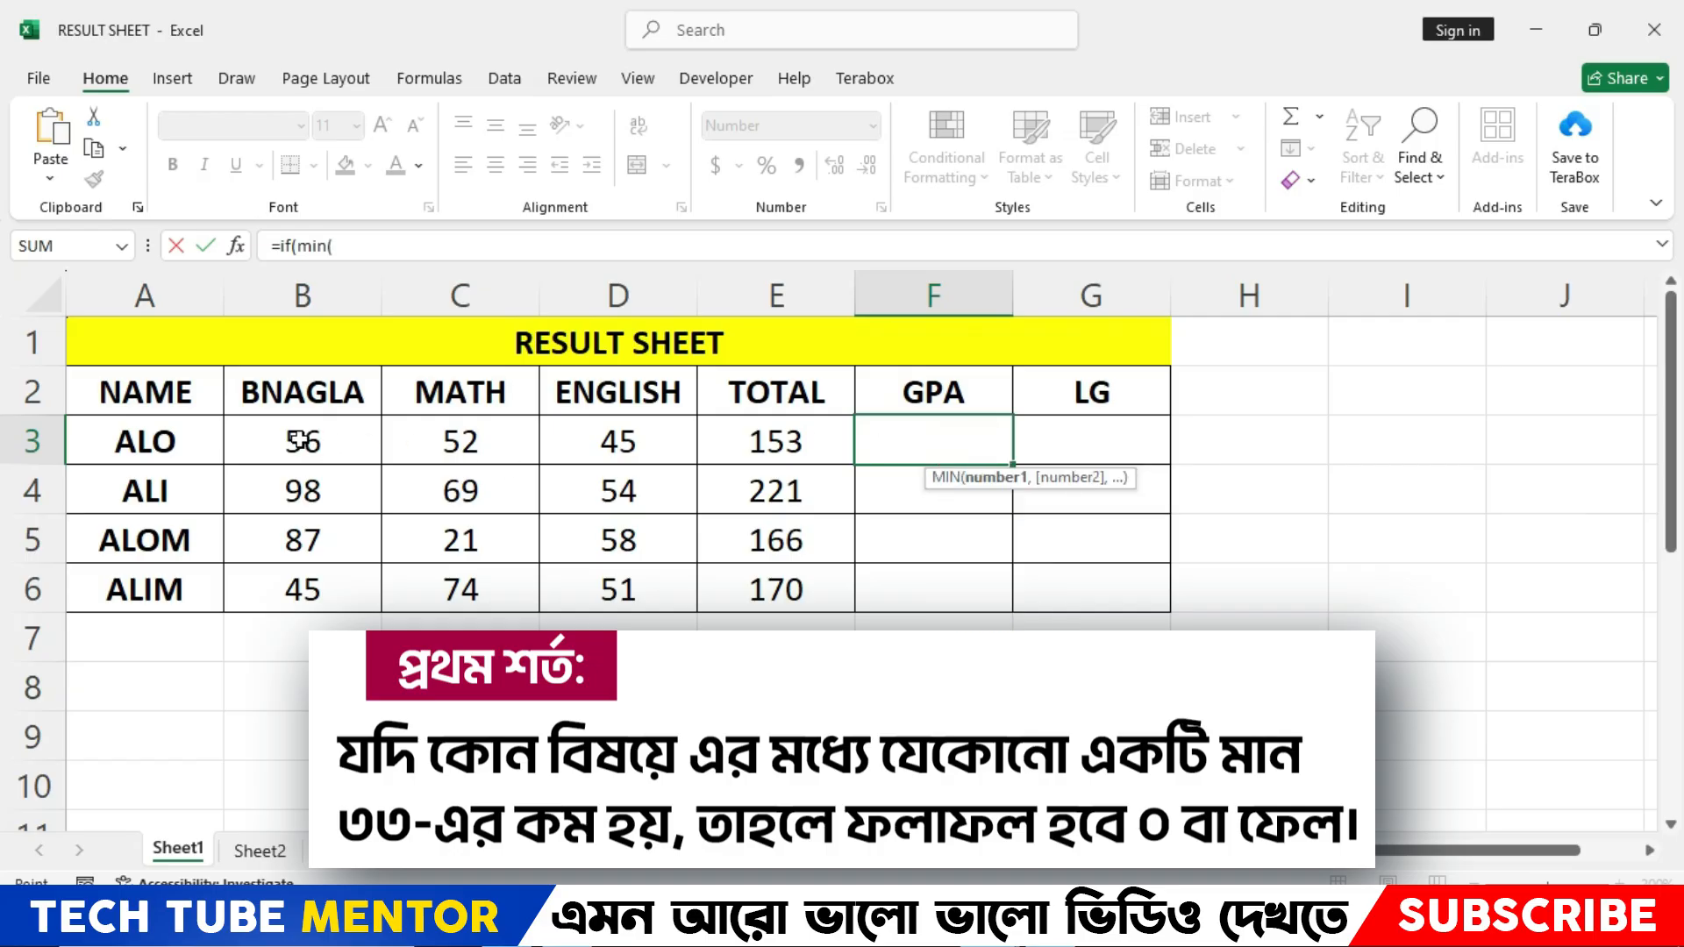
{"action": "left_click_drag", "start_coordinate": [299, 440], "coordinate": [579, 452]}
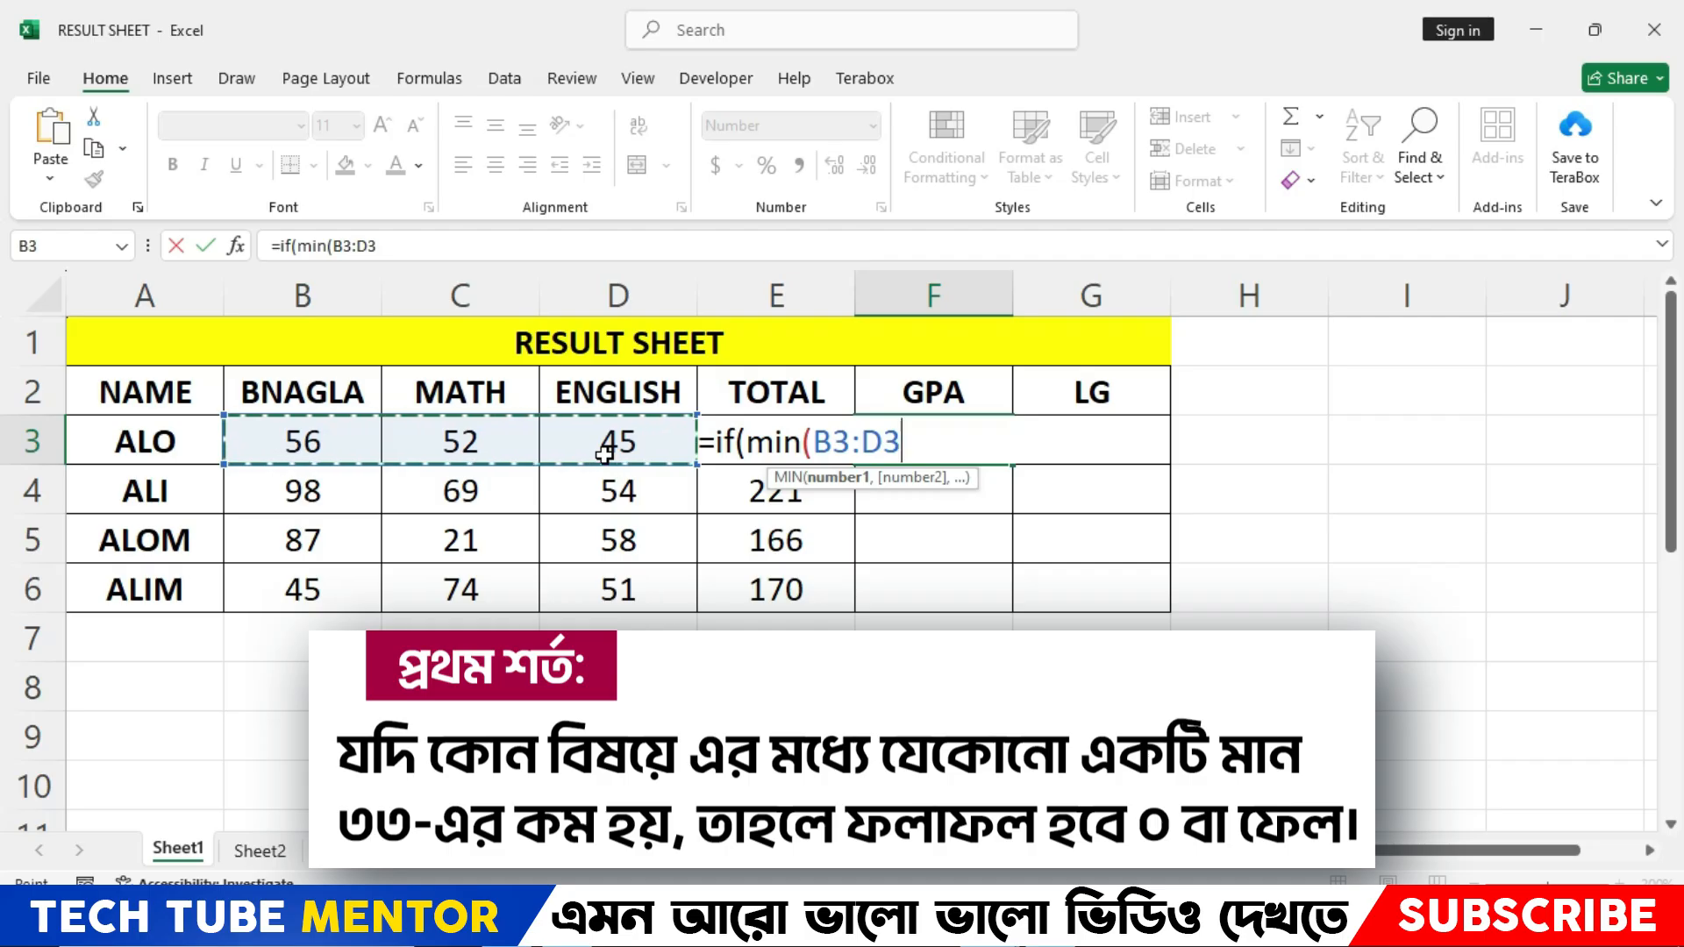
{"action": "type", "text": ")"}
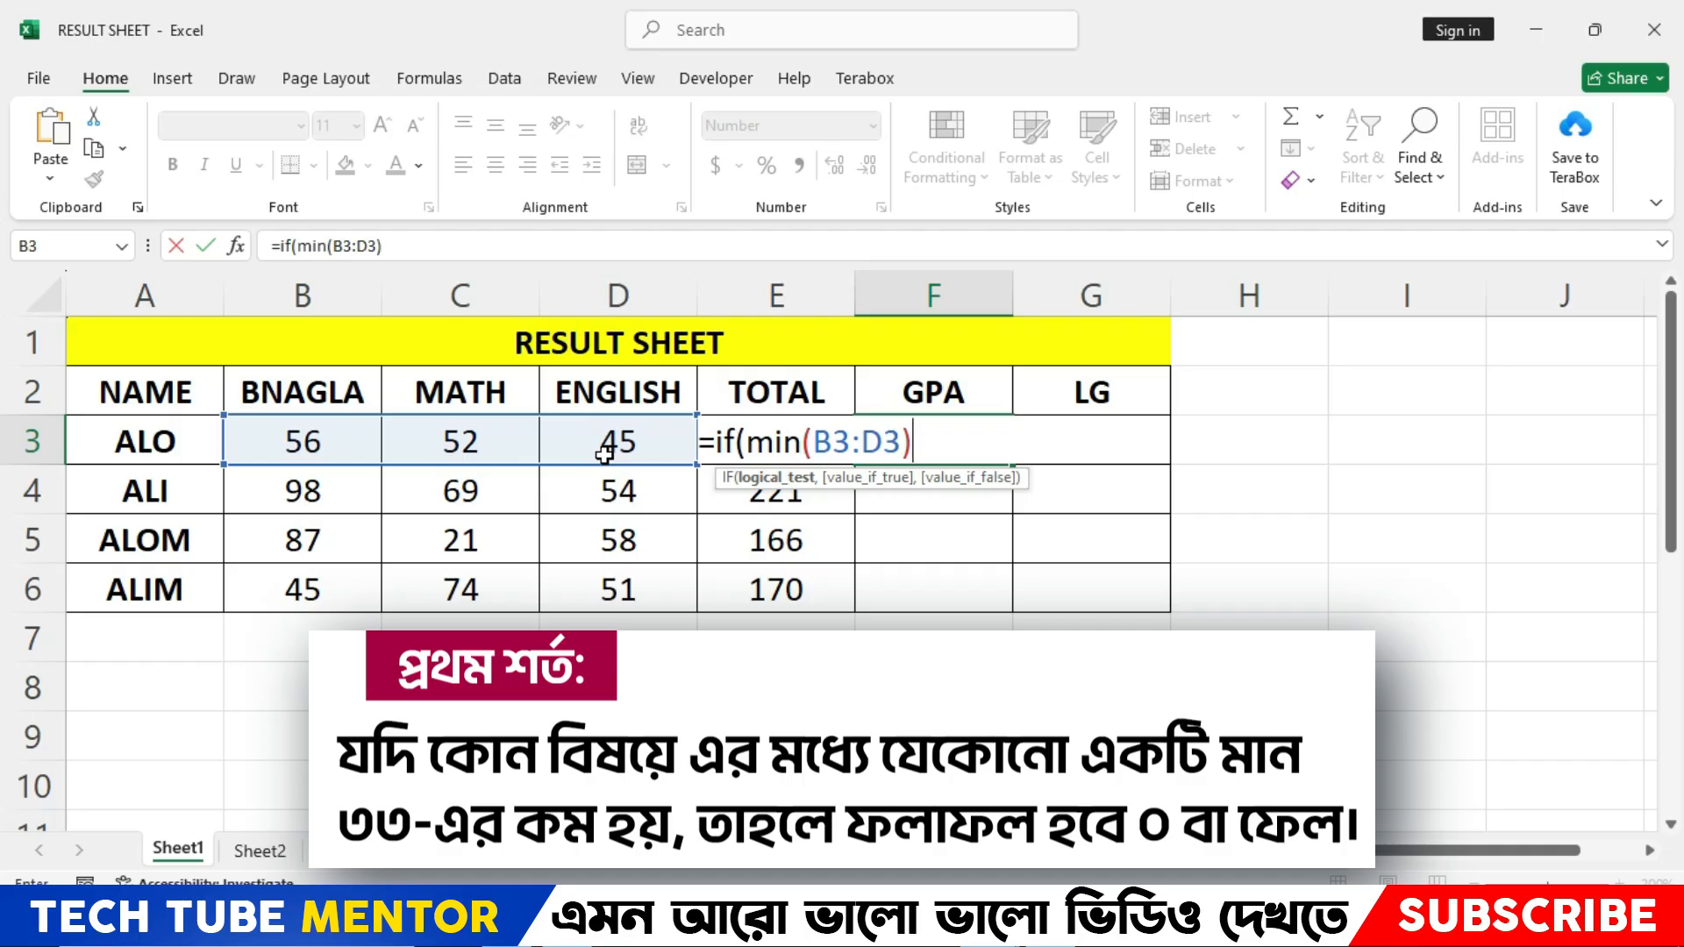
{"action": "type", "text": "<33"}
{"action": "type", "text": ","}
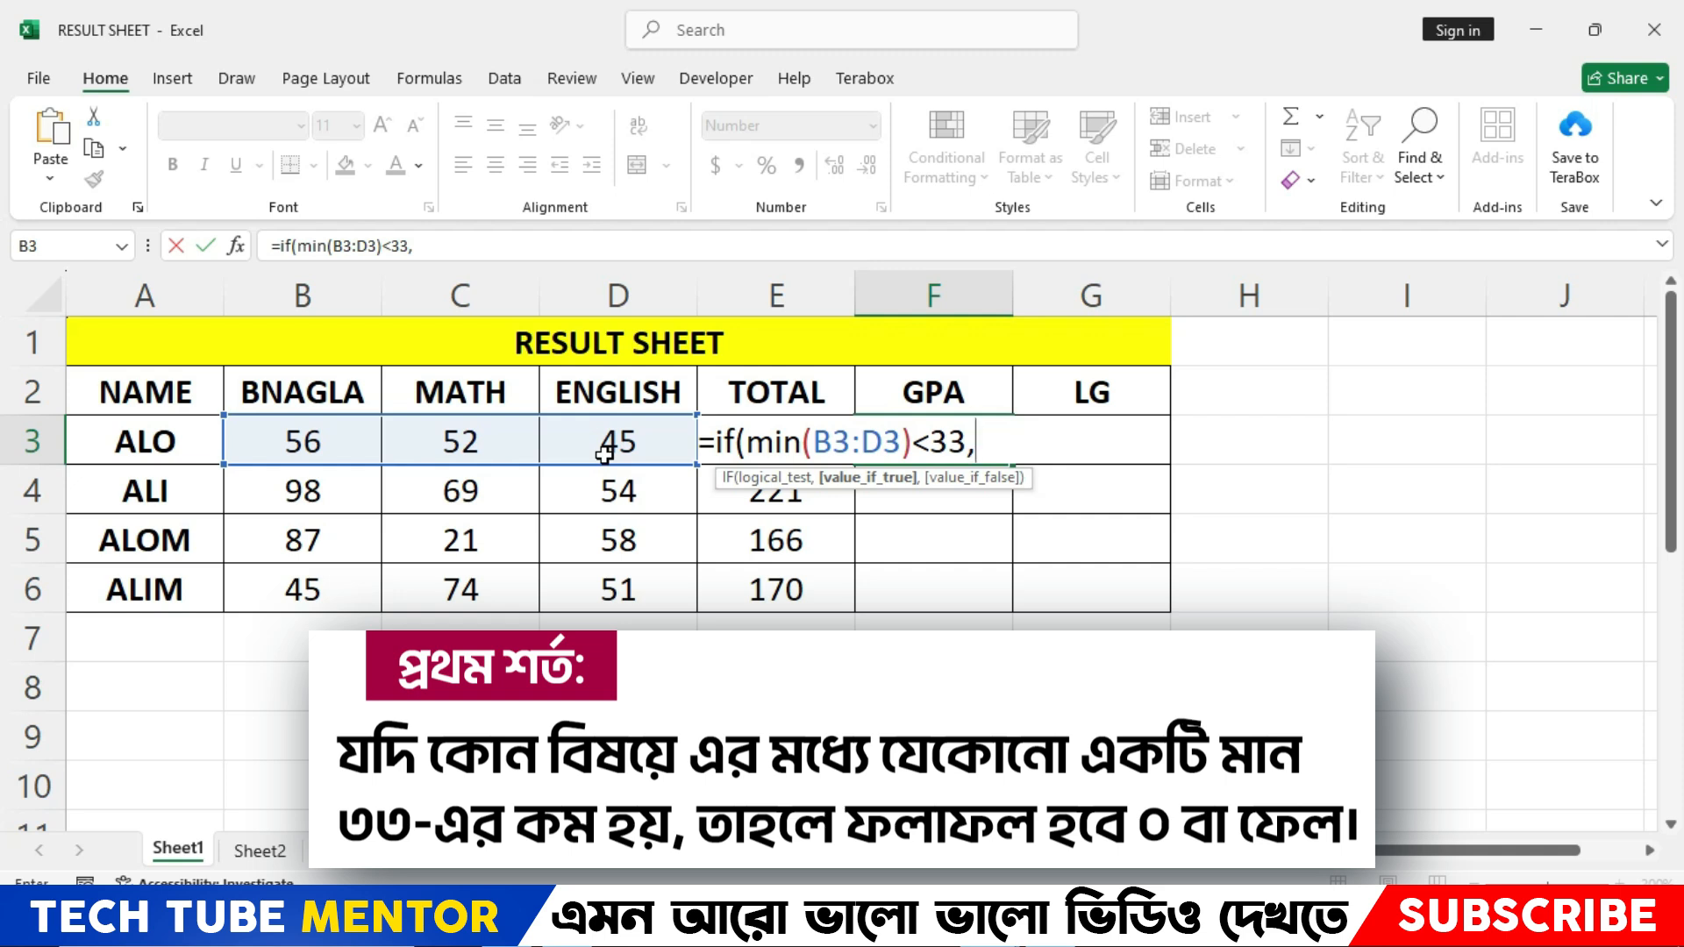
{"action": "type", "text": "0"}
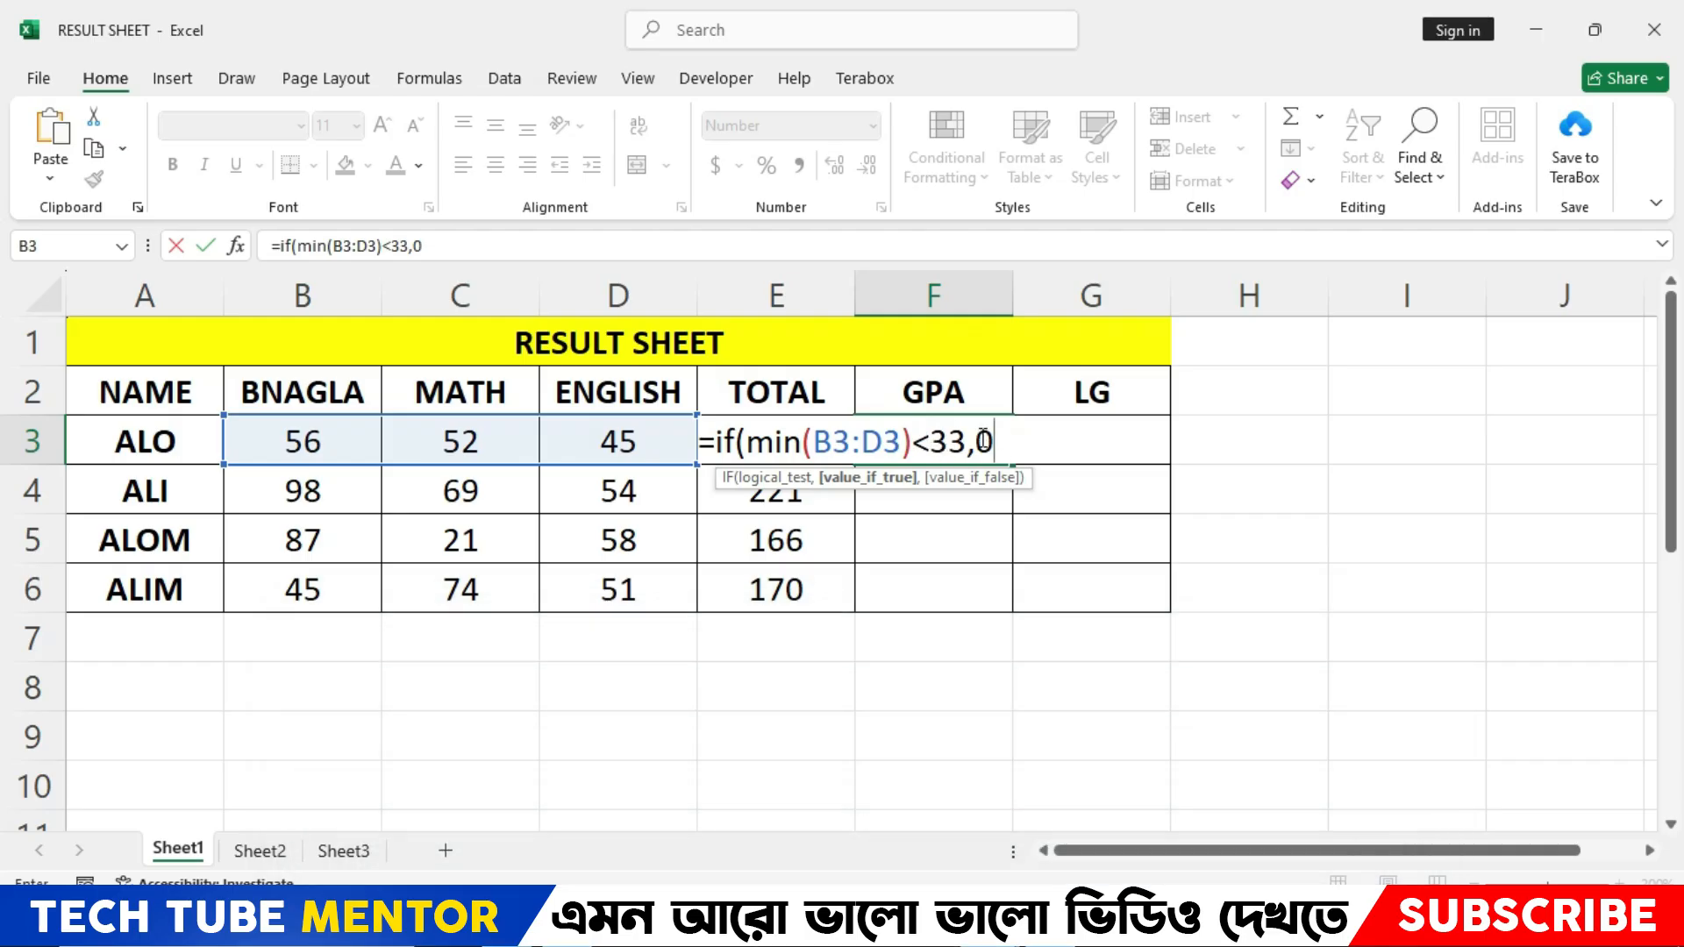
{"action": "type", "text": ","}
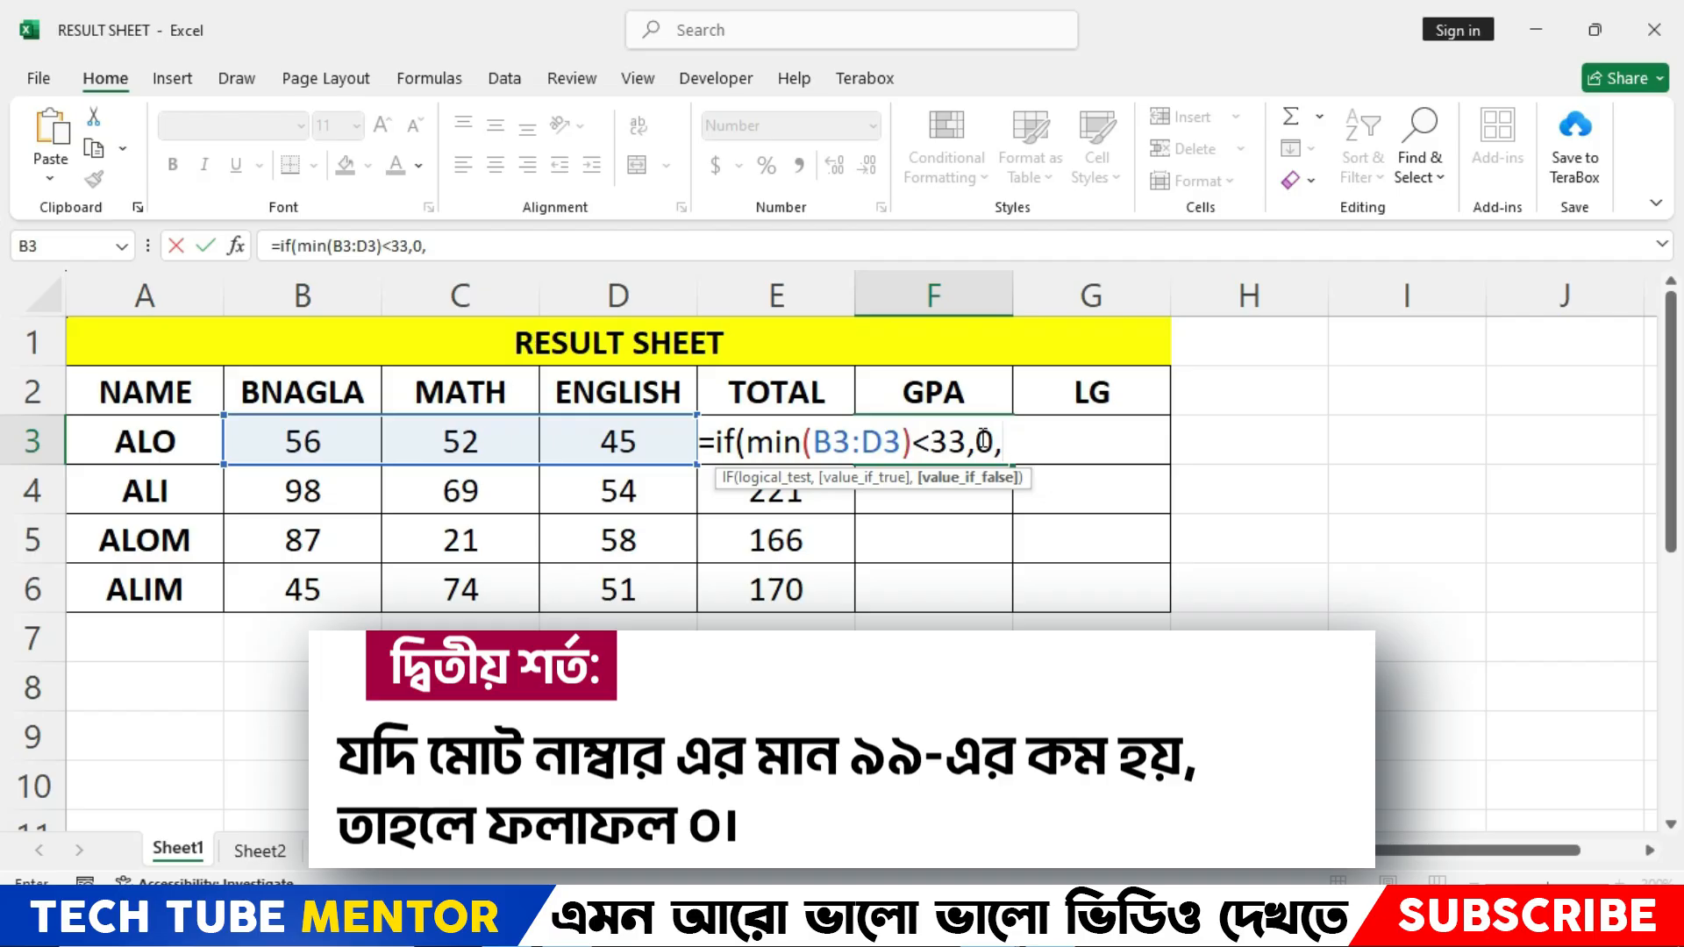
Add the second nested condition if(E3<99,0, to F3's GPA formula.
{"action": "type", "text": "if"}
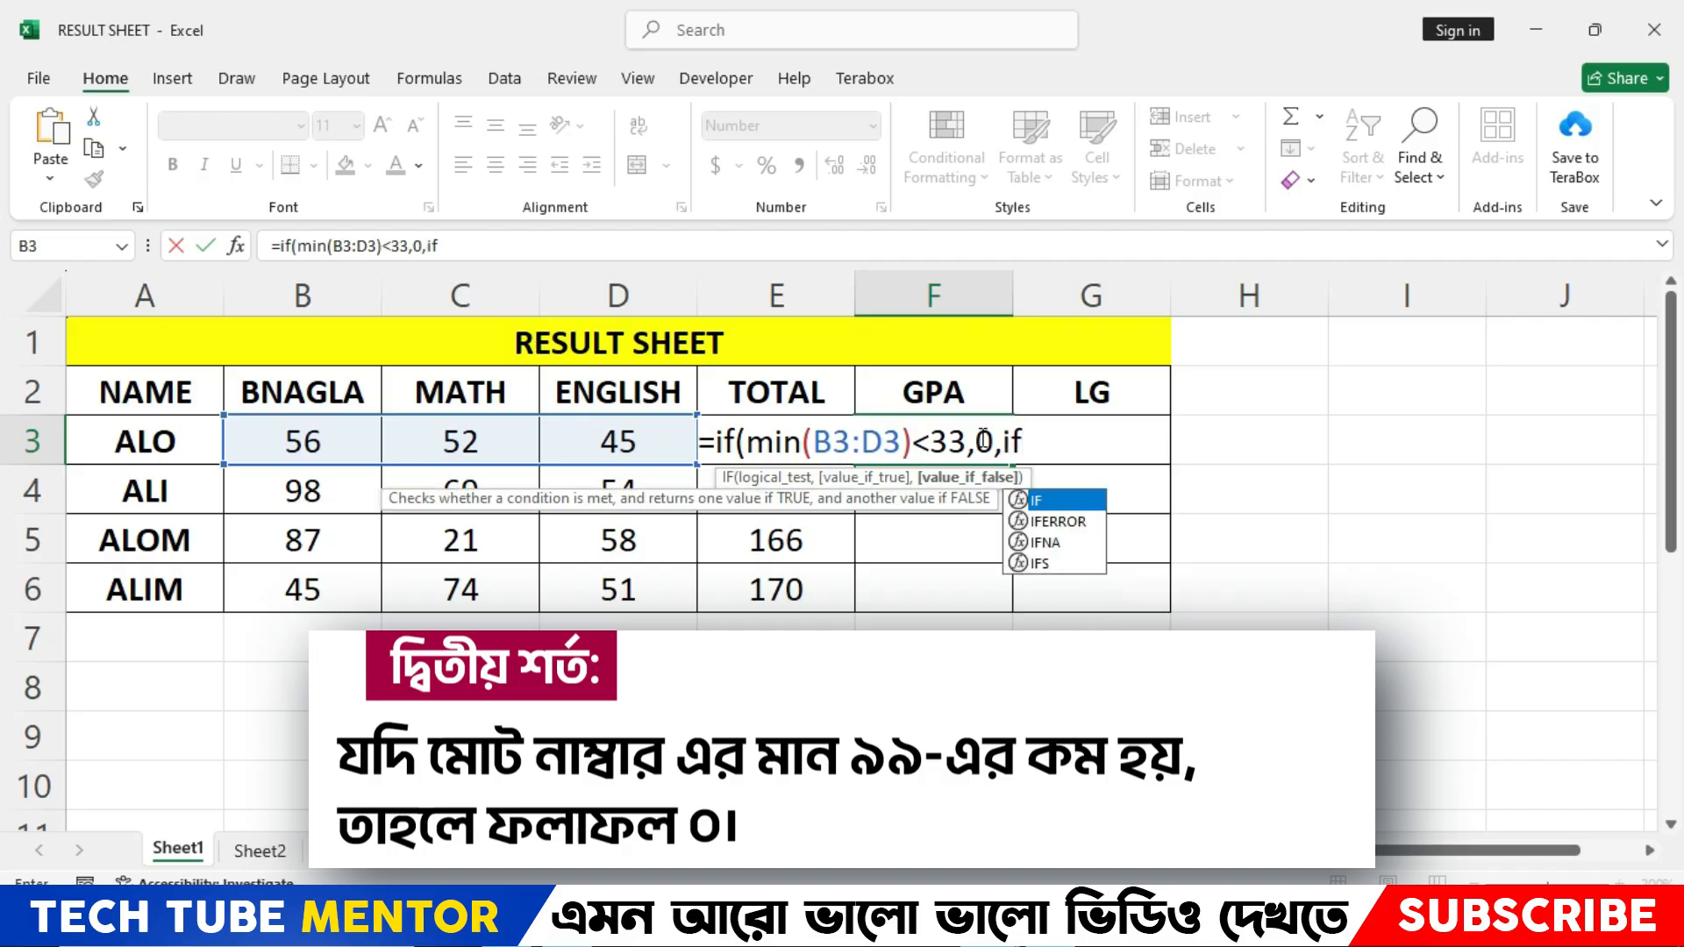
{"action": "type", "text": "("}
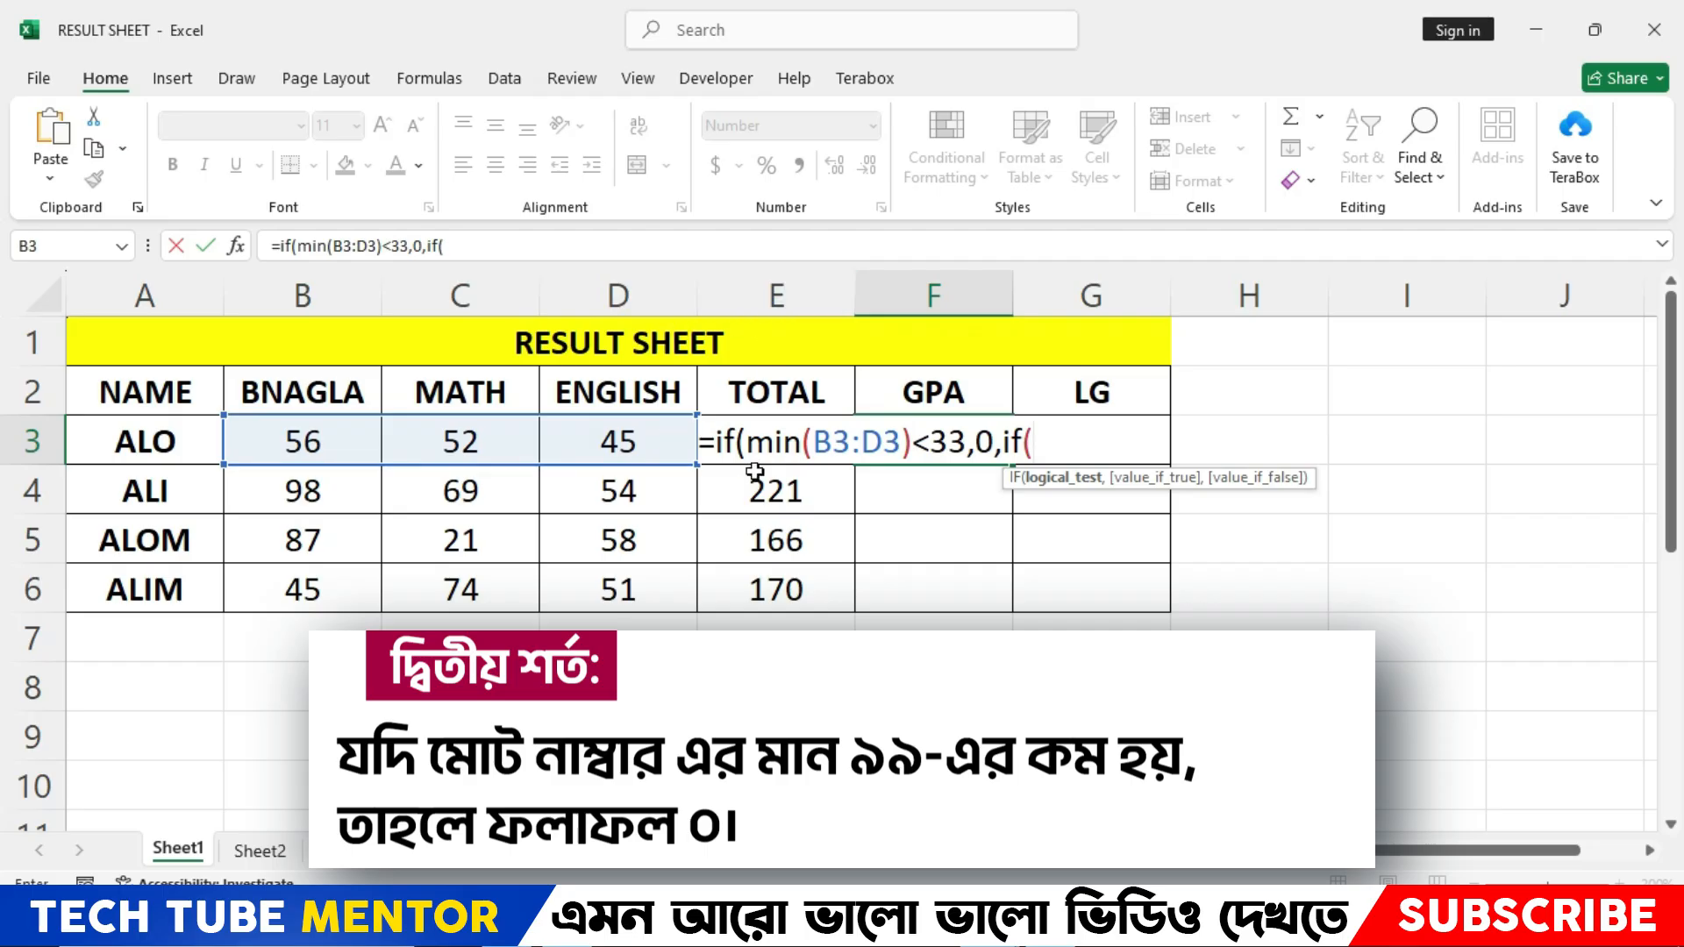
{"action": "type", "text": "E3"}
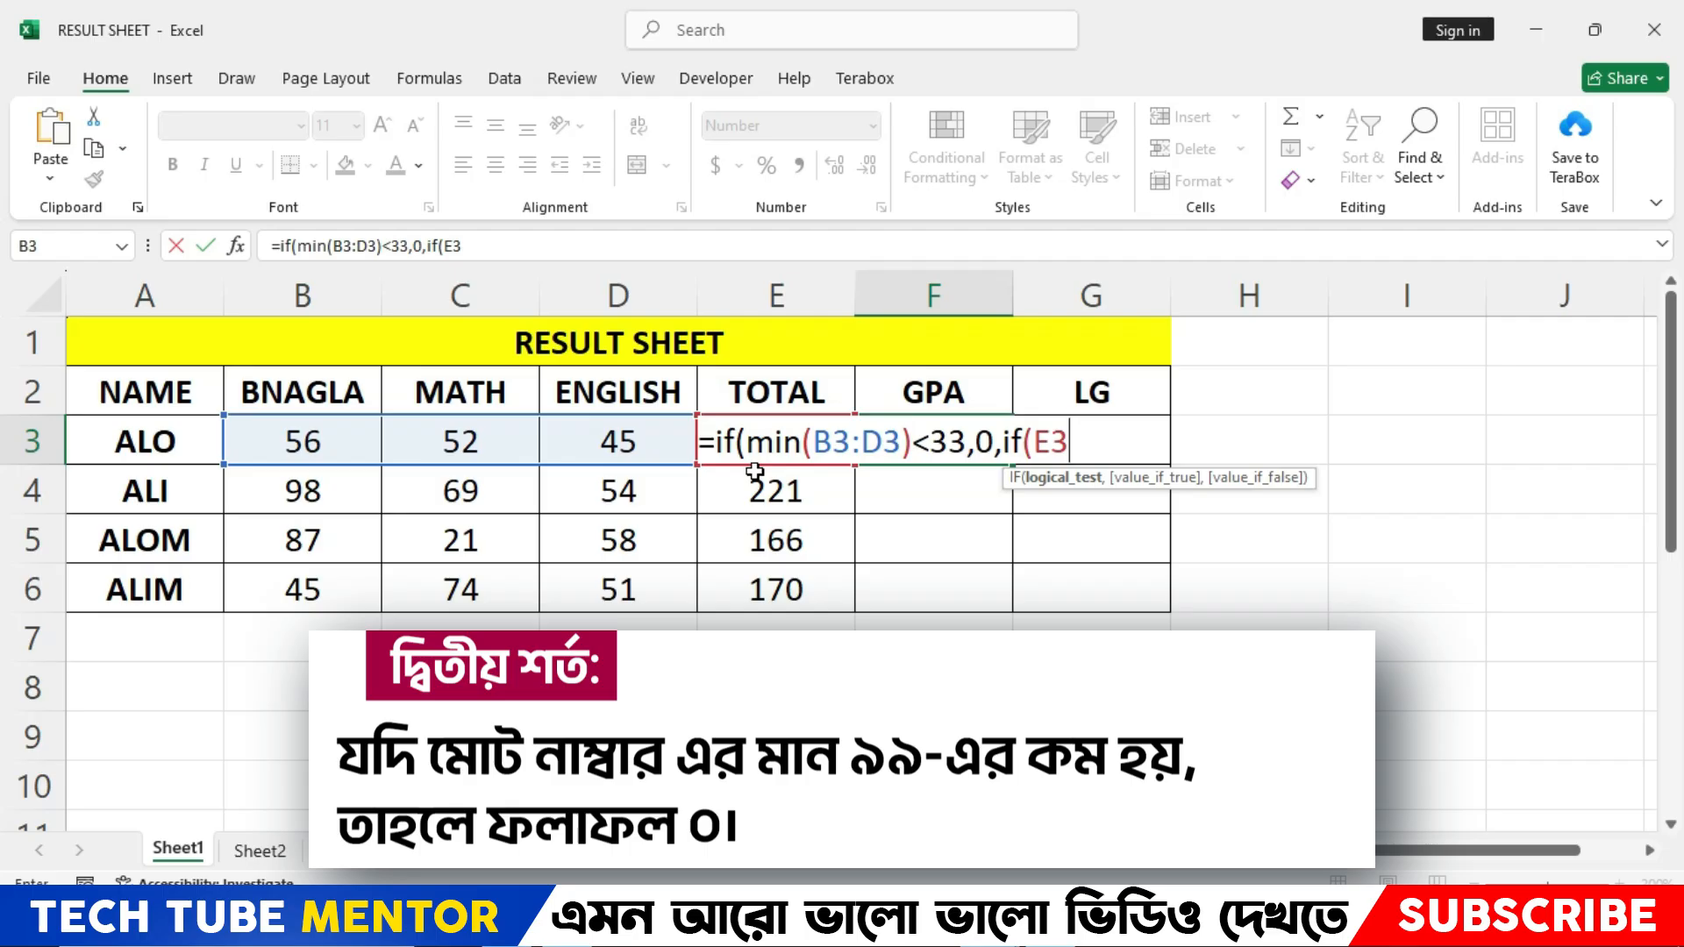
{"action": "type", "text": "<99"}
{"action": "type", "text": ","}
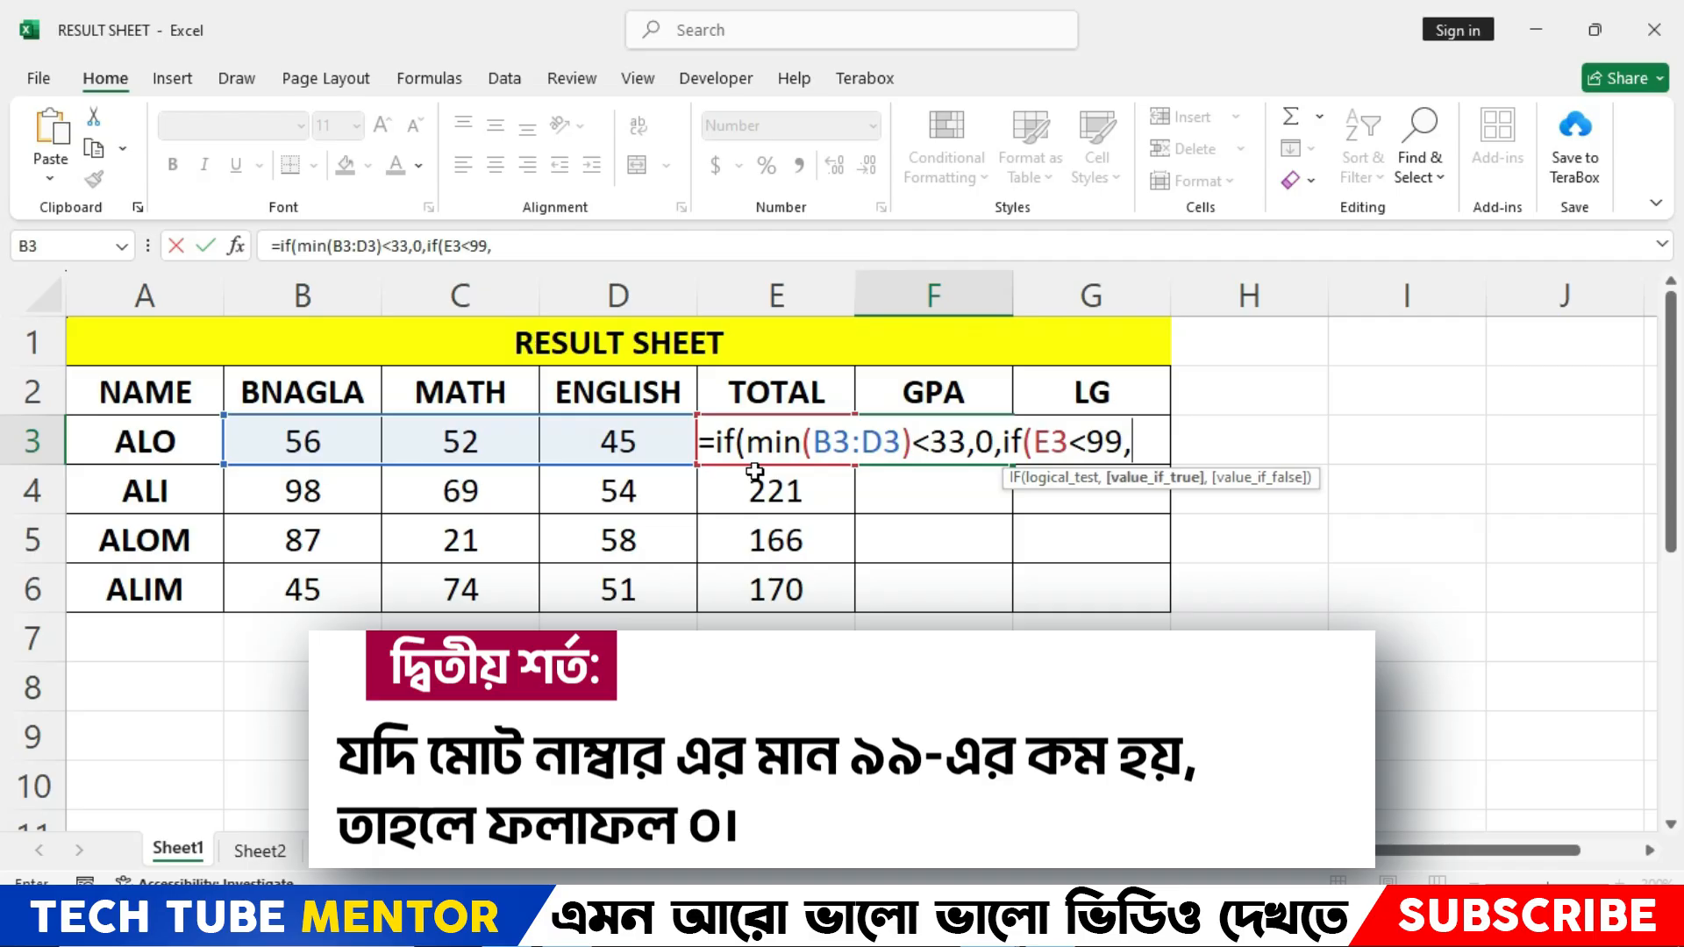
{"action": "type", "text": "0"}
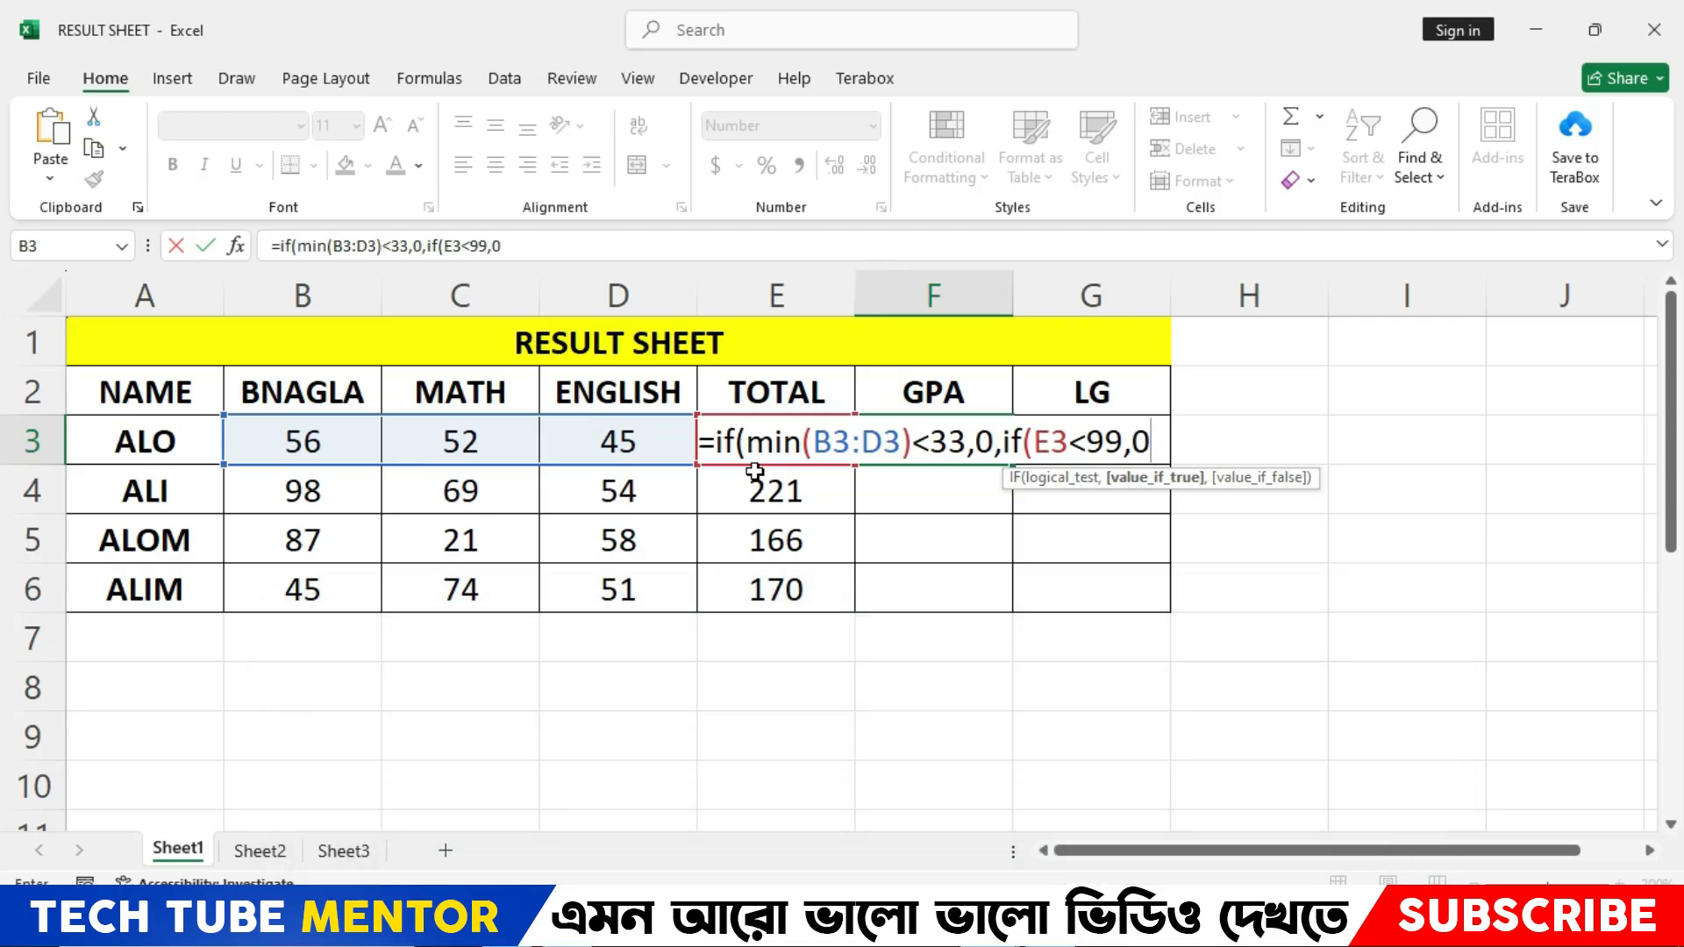
{"action": "type", "text": ","}
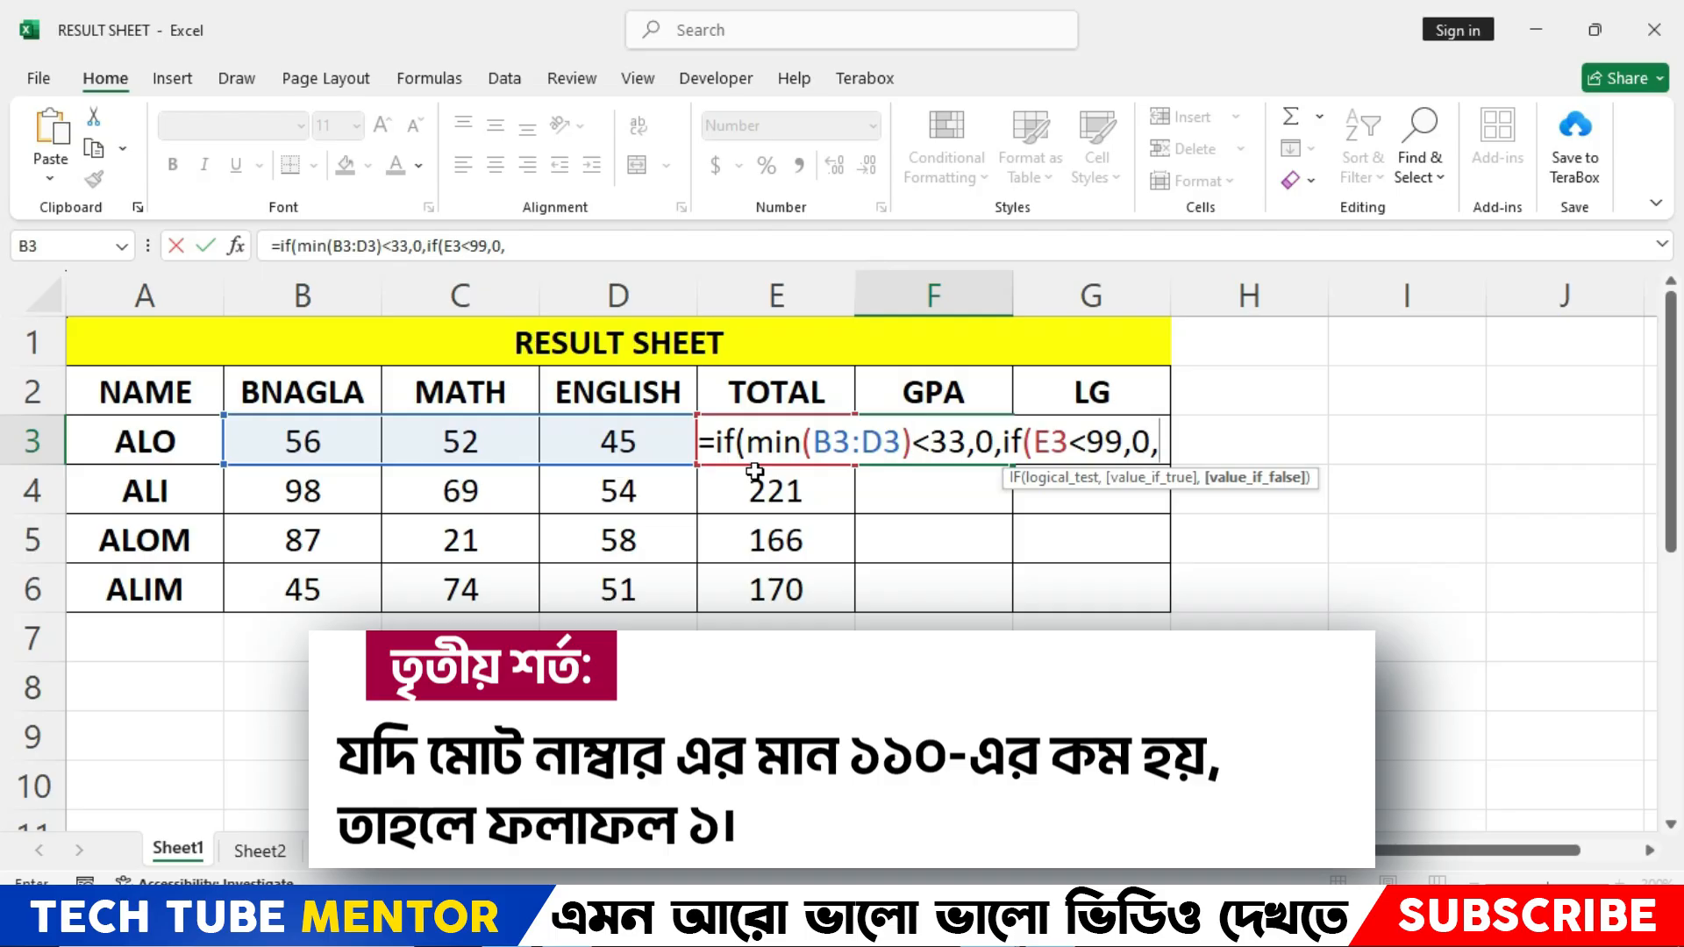
Add the third nested condition if(E3<110,1, to F3's GPA formula.
{"action": "type", "text": "if"}
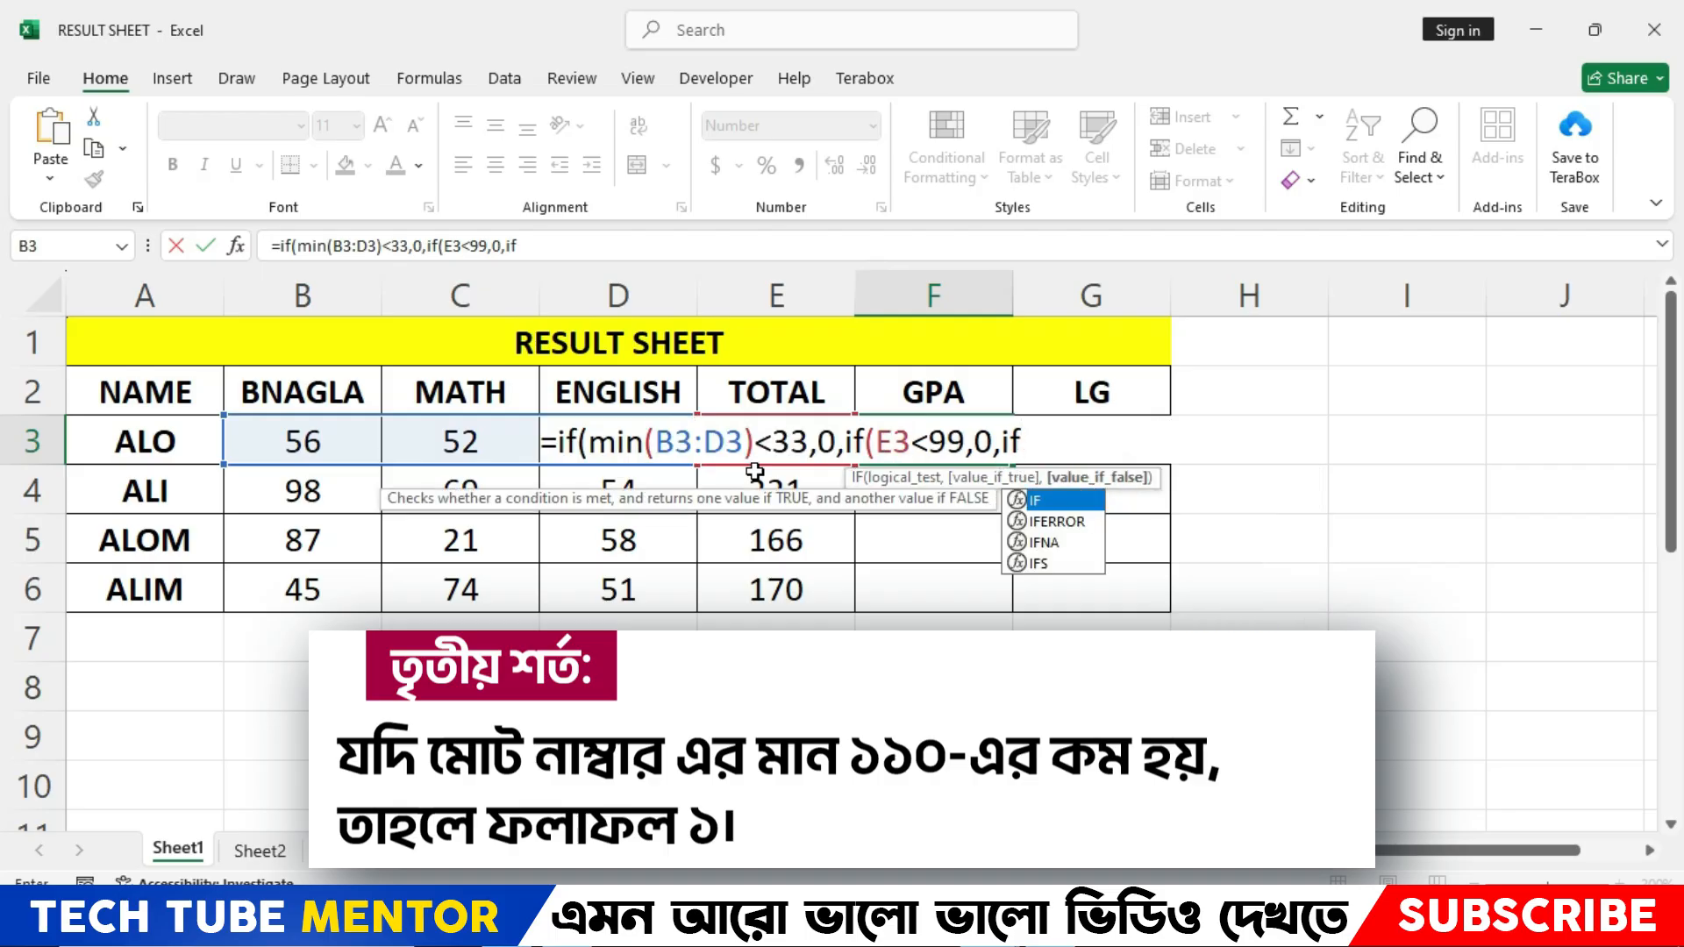
{"action": "type", "text": "("}
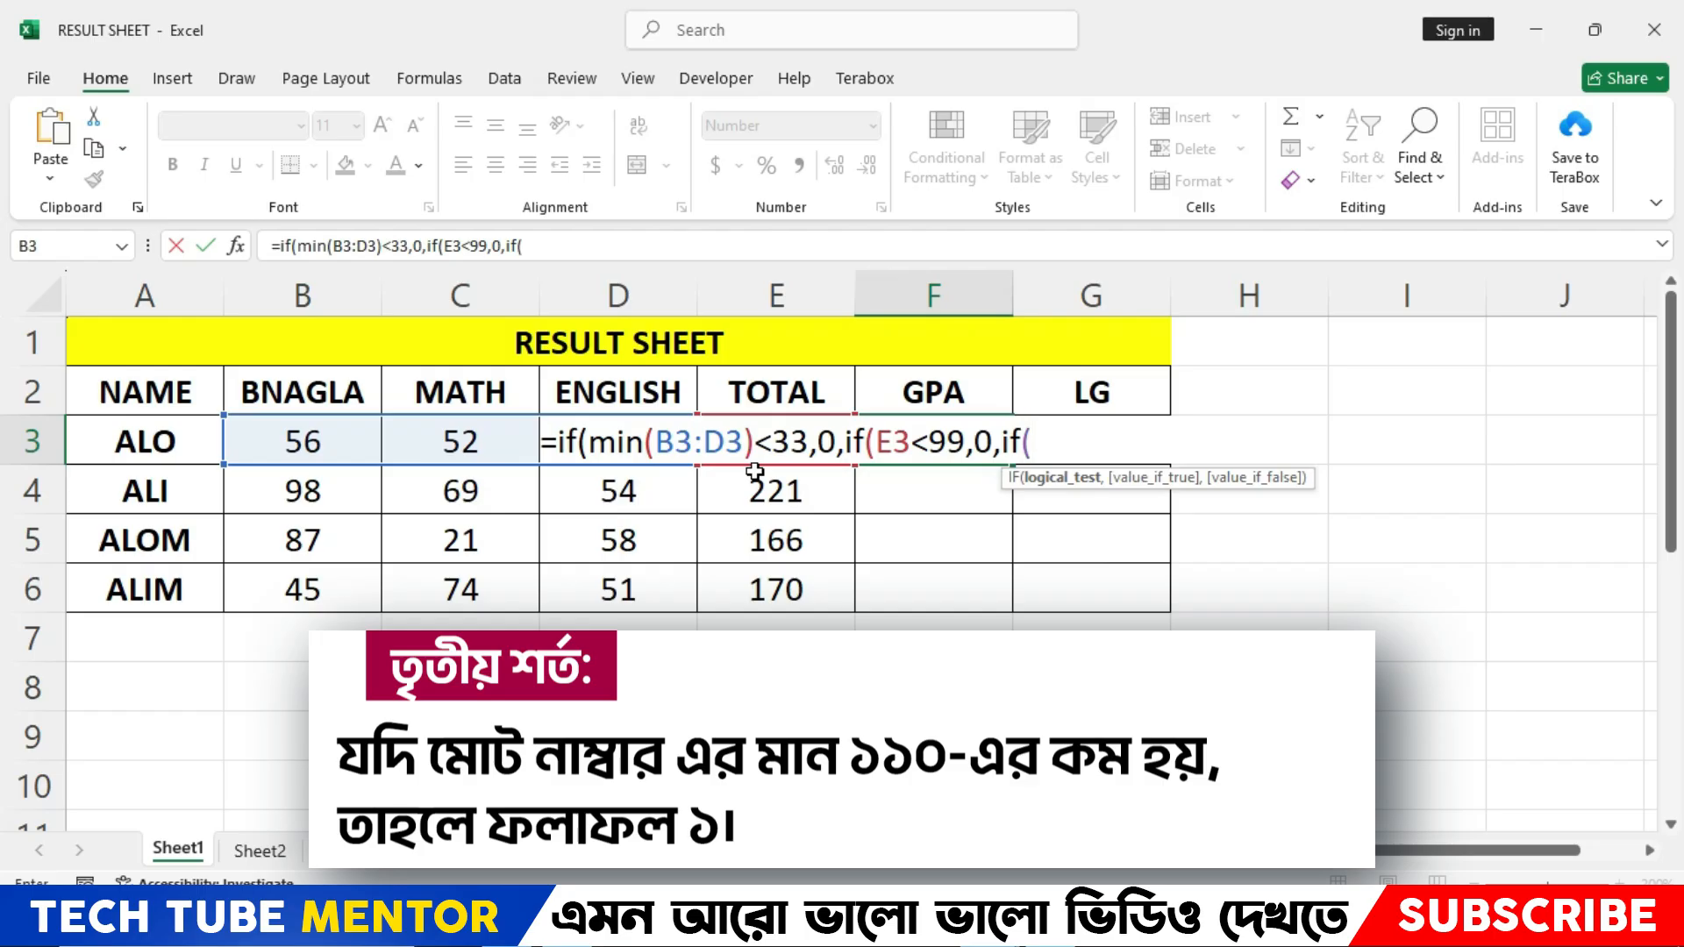
{"action": "type", "text": "E3<110"}
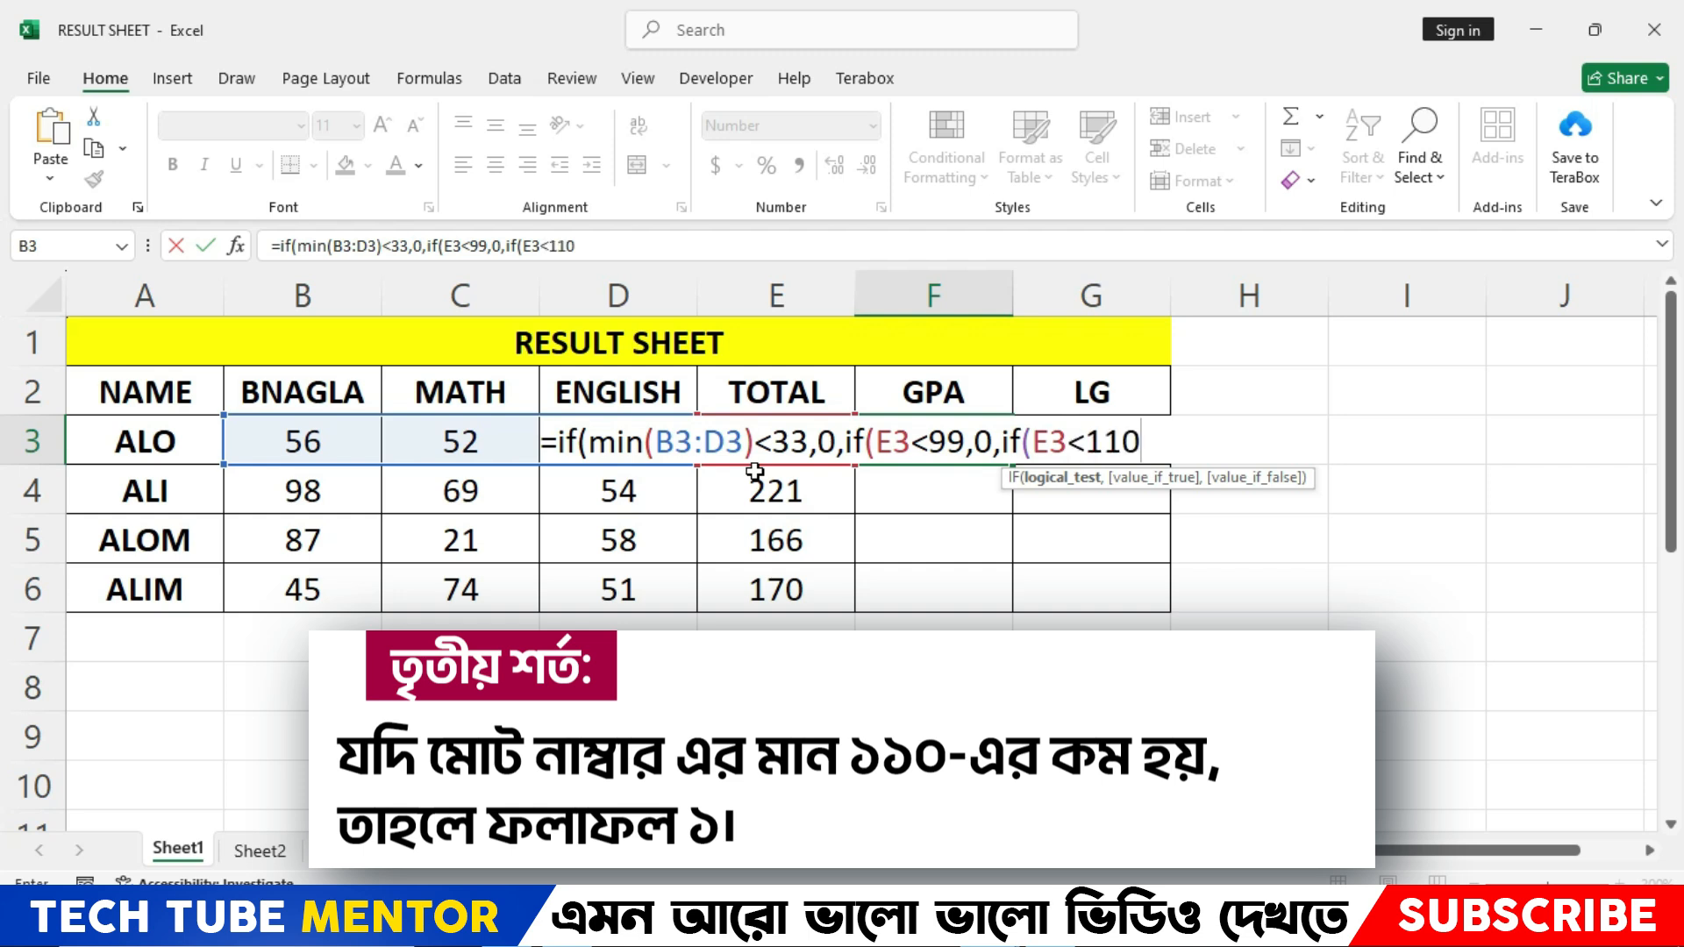
{"action": "type", "text": ",1"}
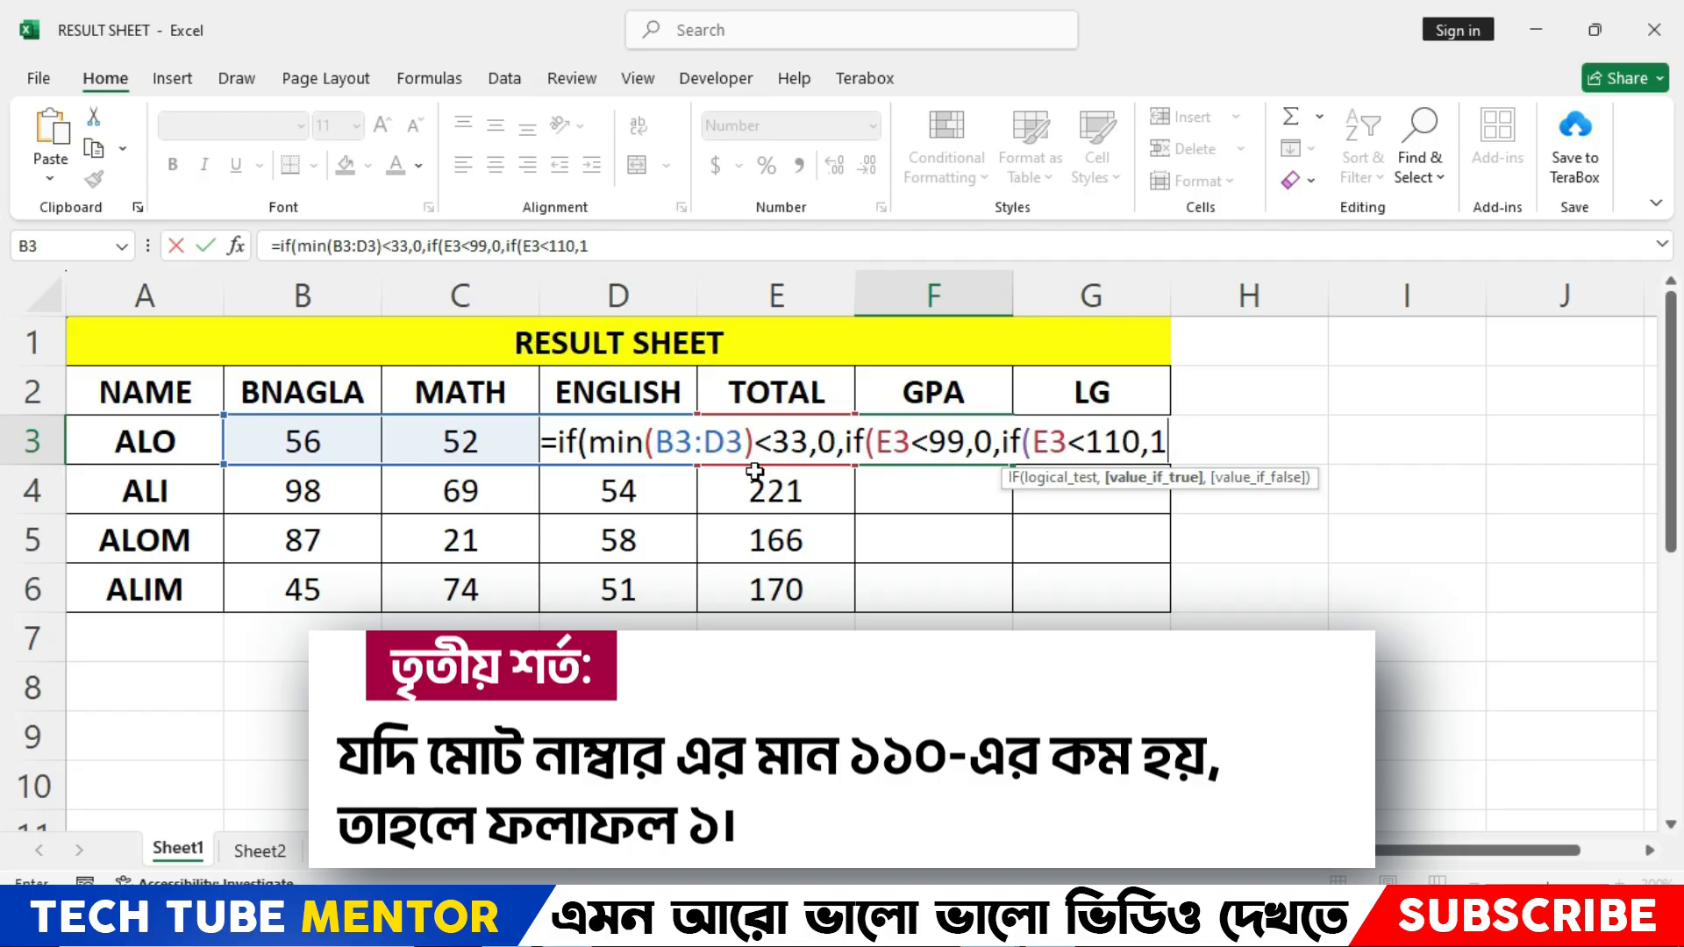
{"action": "type", "text": ","}
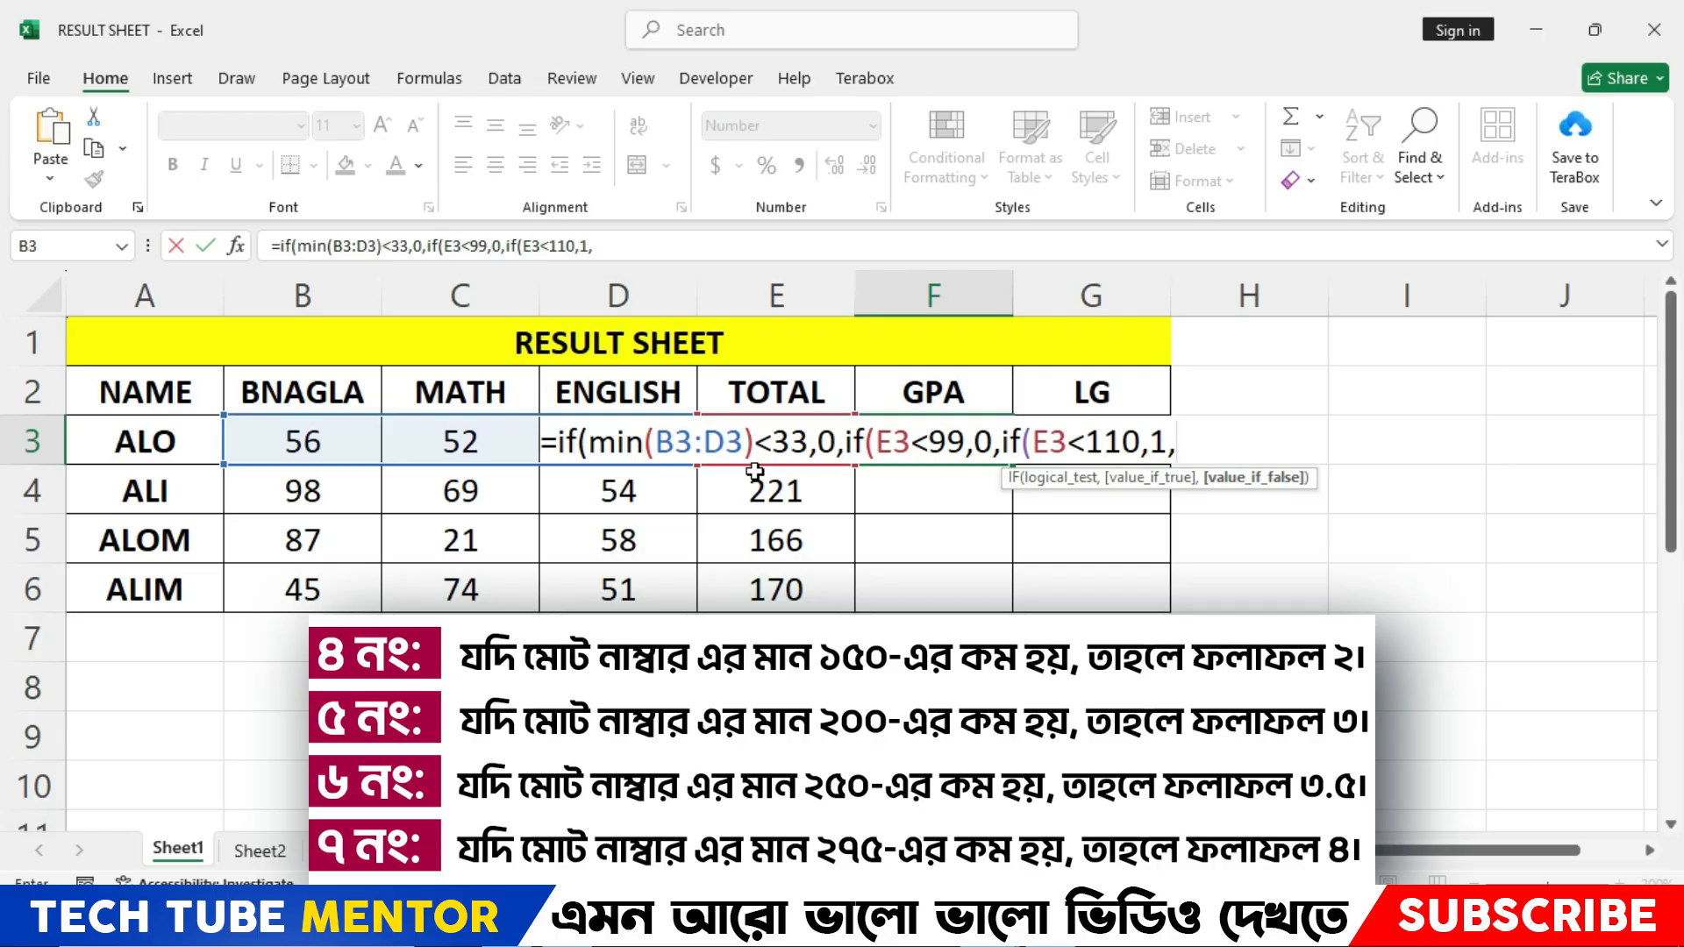
Copy the if(E3<110,1, segment to the end of F3's formula and change the copy to if(E3<150,2,.
{"action": "left_click_drag", "start_coordinate": [602, 246], "coordinate": [506, 246]}
{"action": "key", "text": "ctrl+c"}
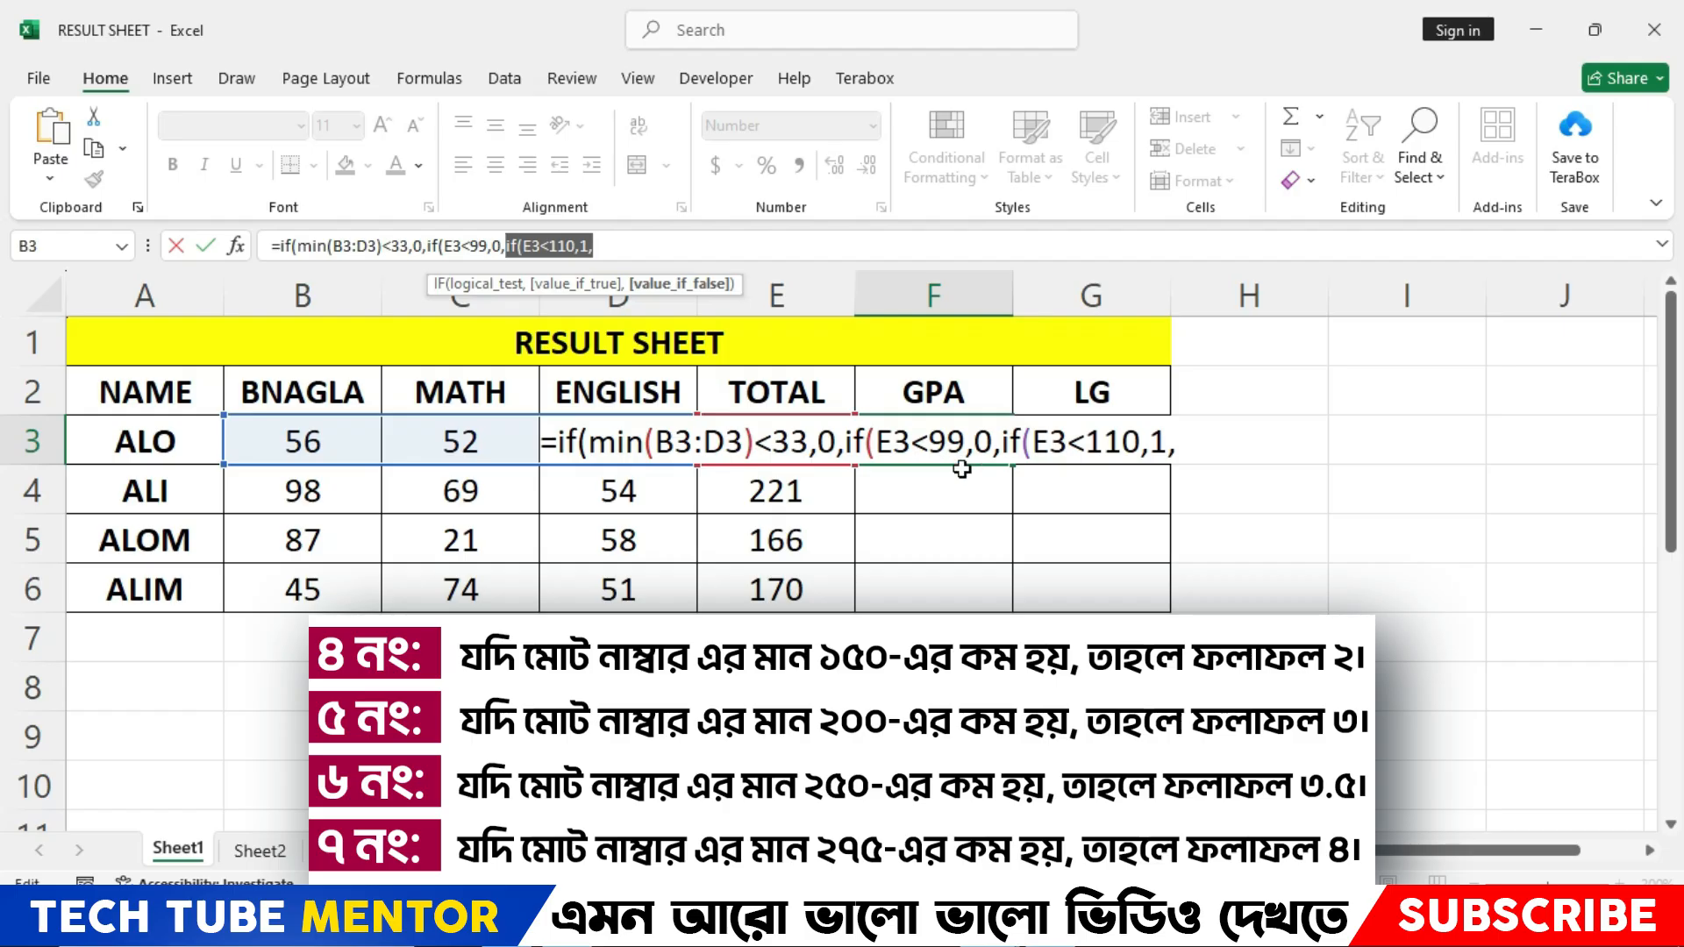
{"action": "left_click", "coordinate": [630, 247]}
{"action": "key", "text": "ctrl+v"}
{"action": "double_click", "coordinate": [649, 246]}
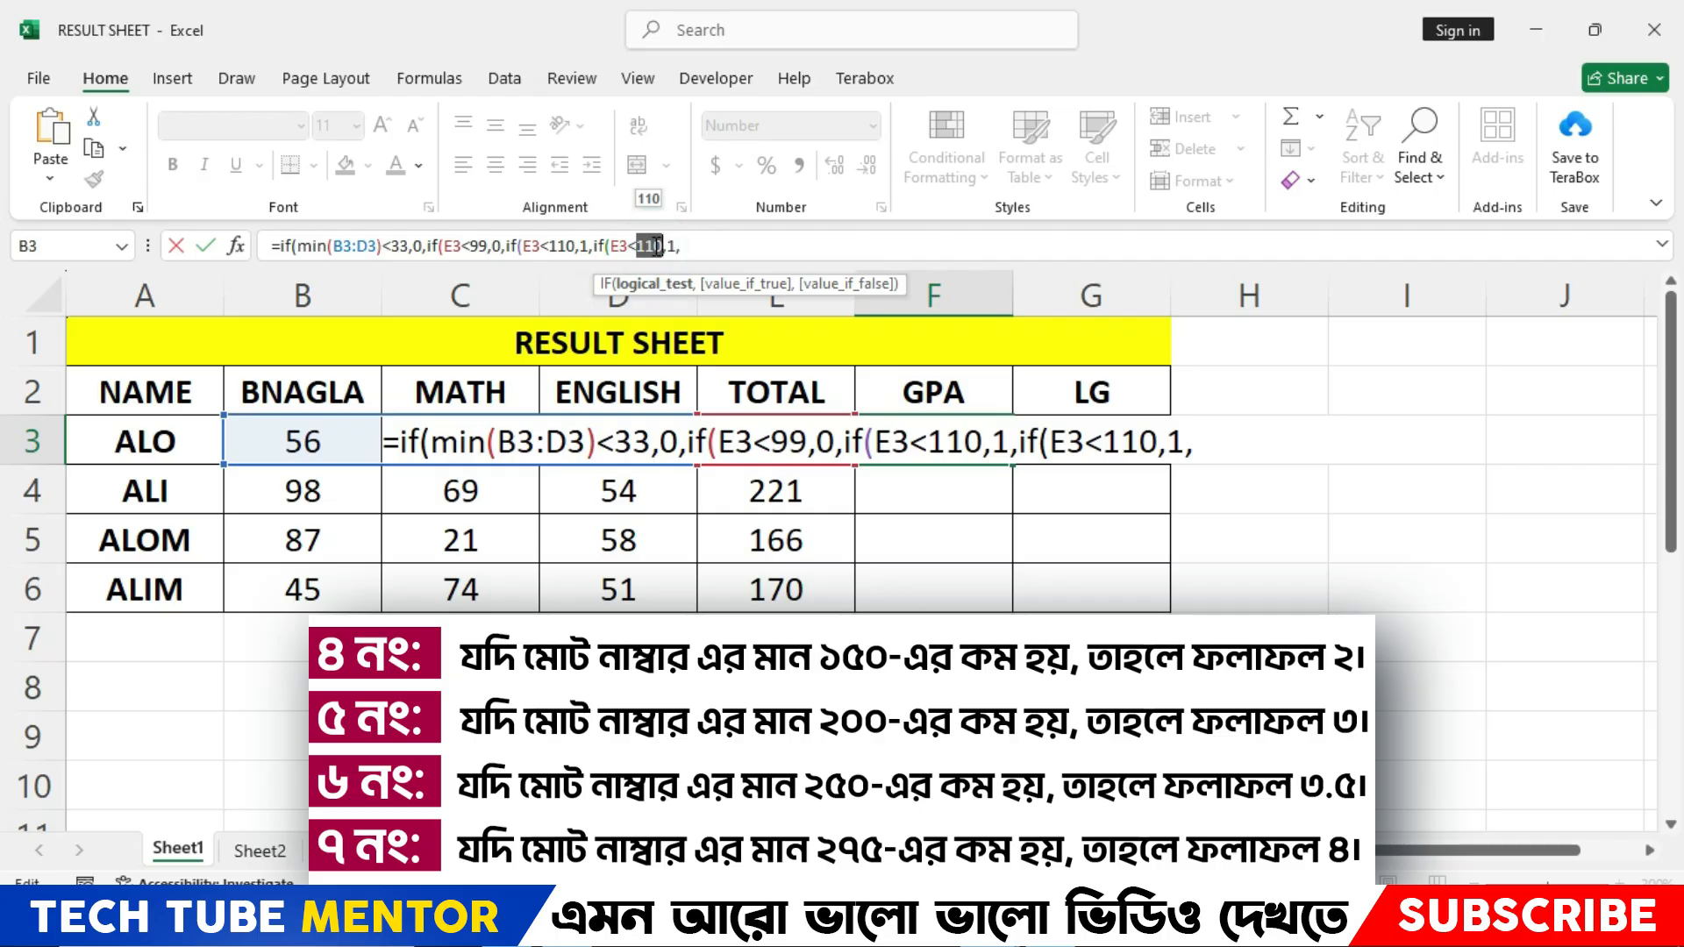
{"action": "type", "text": "150"}
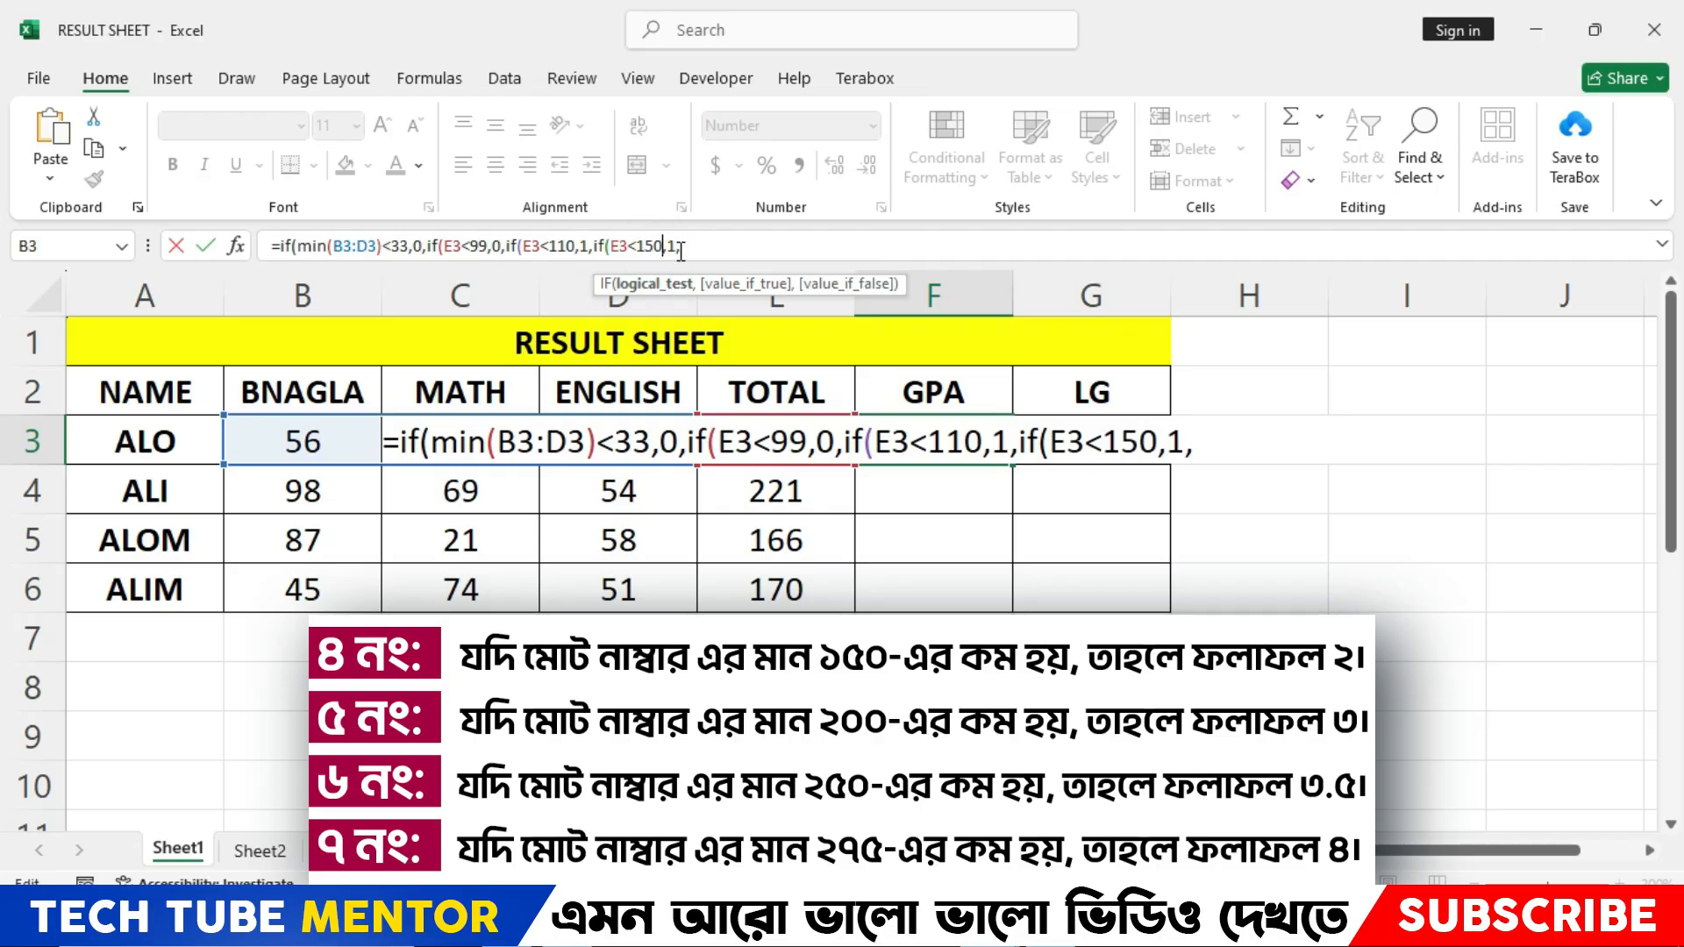
{"action": "left_click", "coordinate": [677, 246]}
{"action": "key", "text": "BackSpace"}
{"action": "type", "text": "2,"}
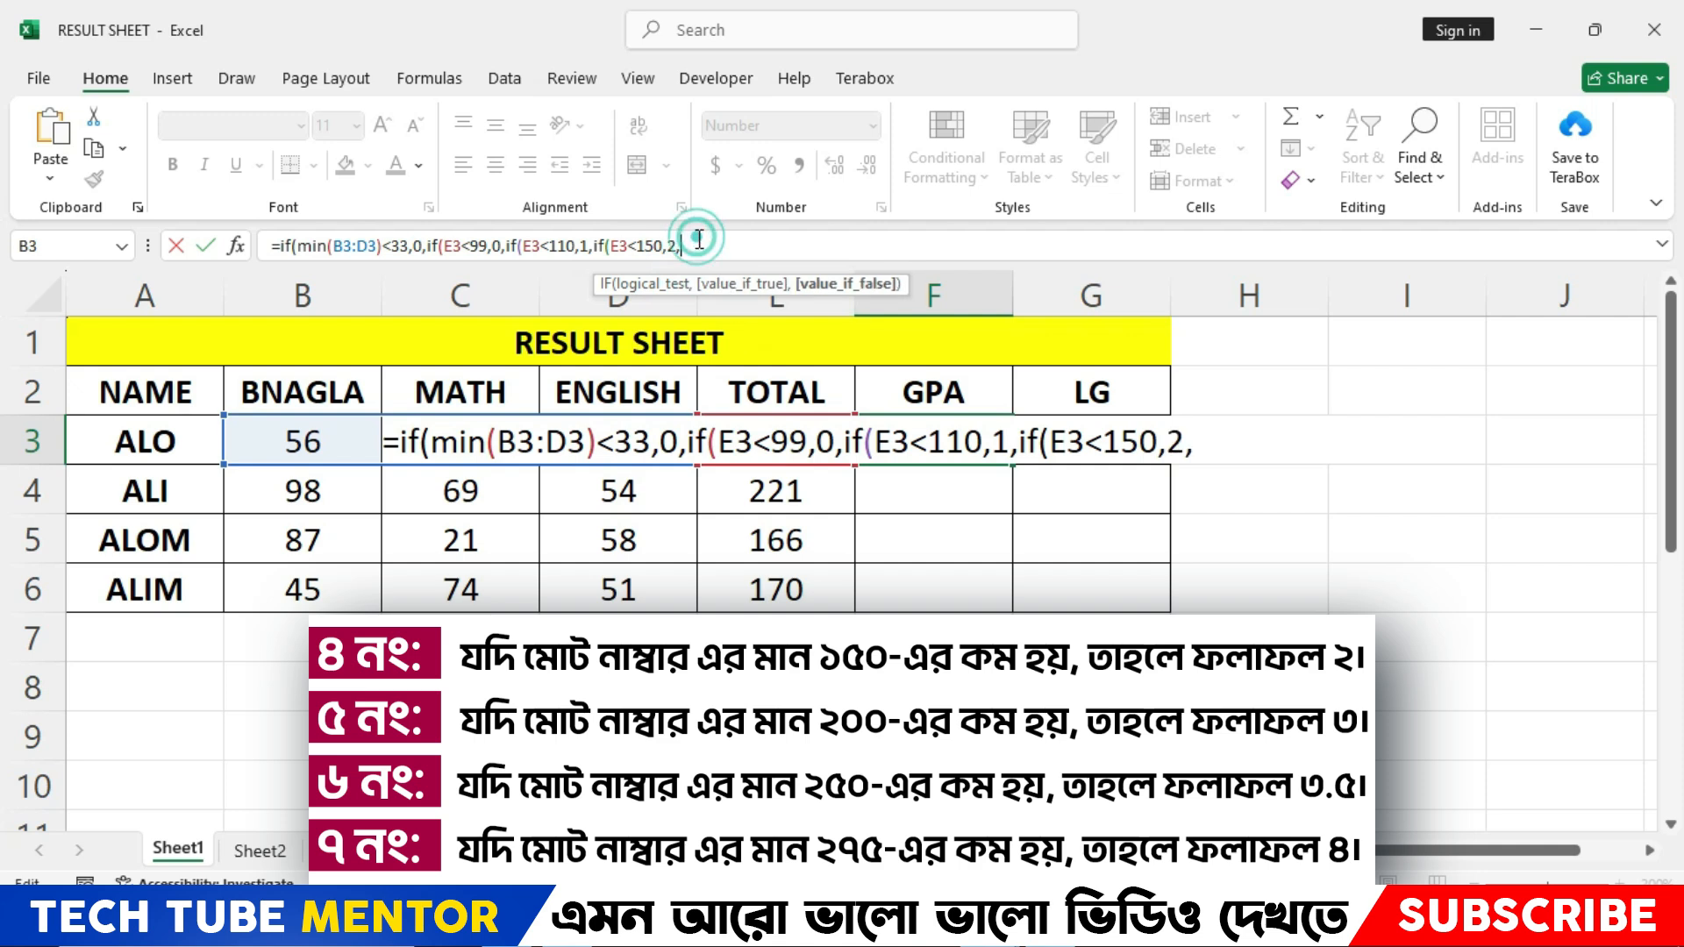
Append another copy of the if(E3<110,1, segment to F3's formula and change it to if(E3<200,3,.
{"action": "type", "text": "if(E3<110,1,"}
{"action": "left_click", "coordinate": [755, 245]}
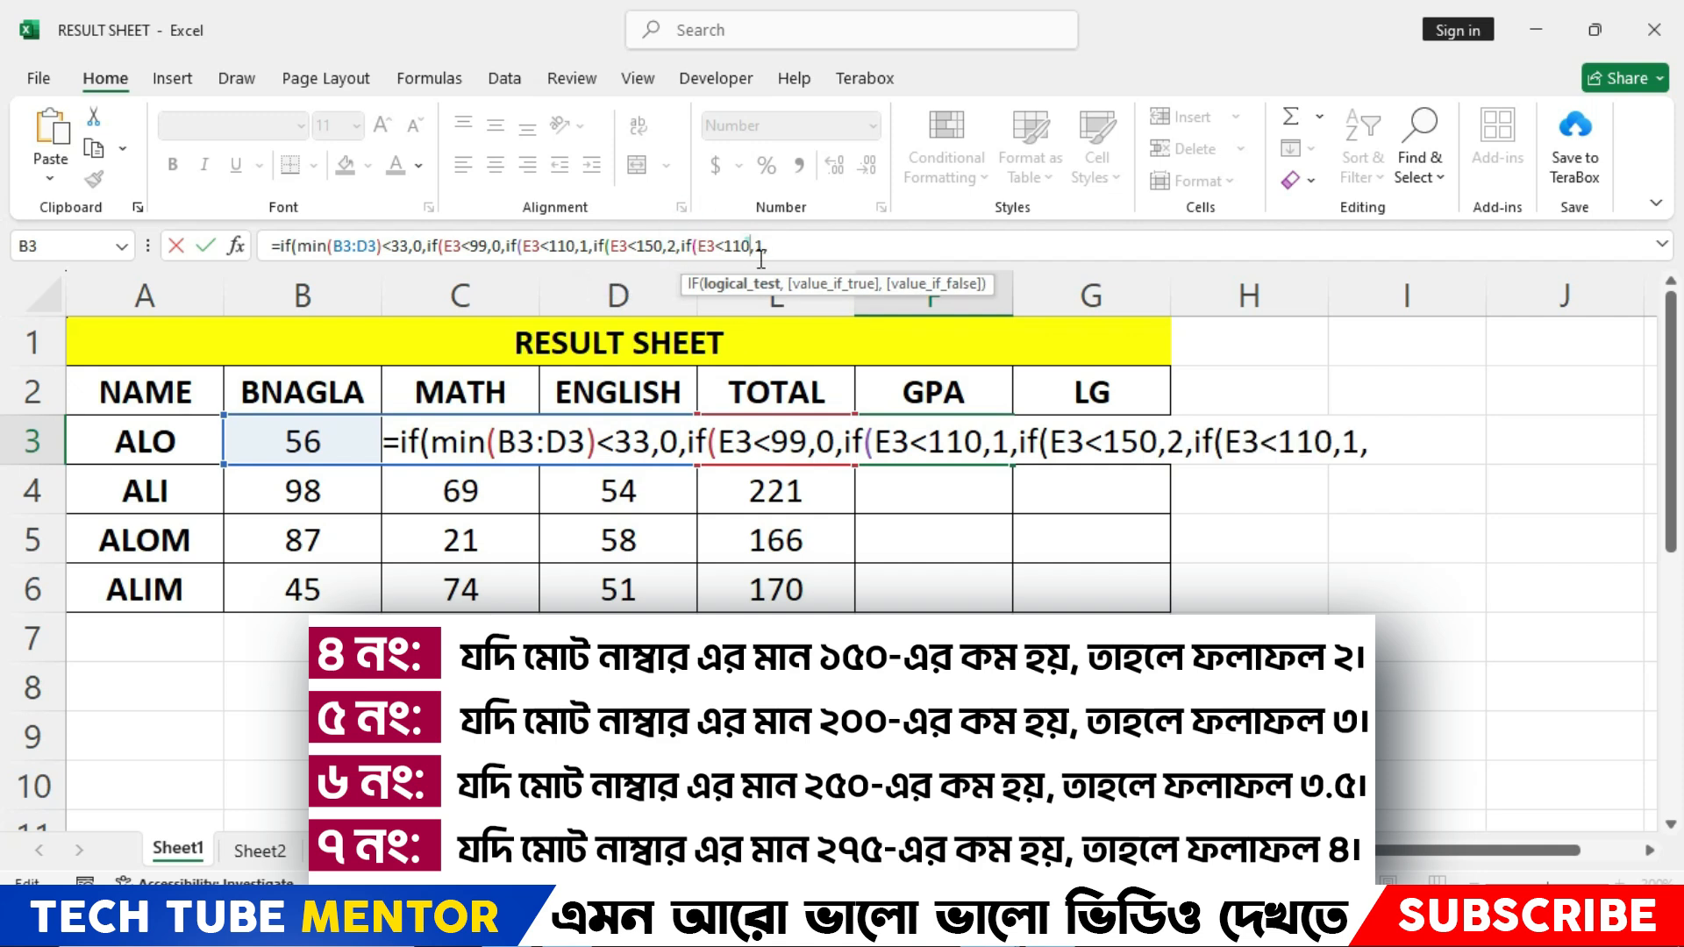
{"action": "key", "text": "BackSpace"}
{"action": "key", "text": "BackSpace"}
{"action": "key", "text": "BackSpace"}
{"action": "type", "text": "200"}
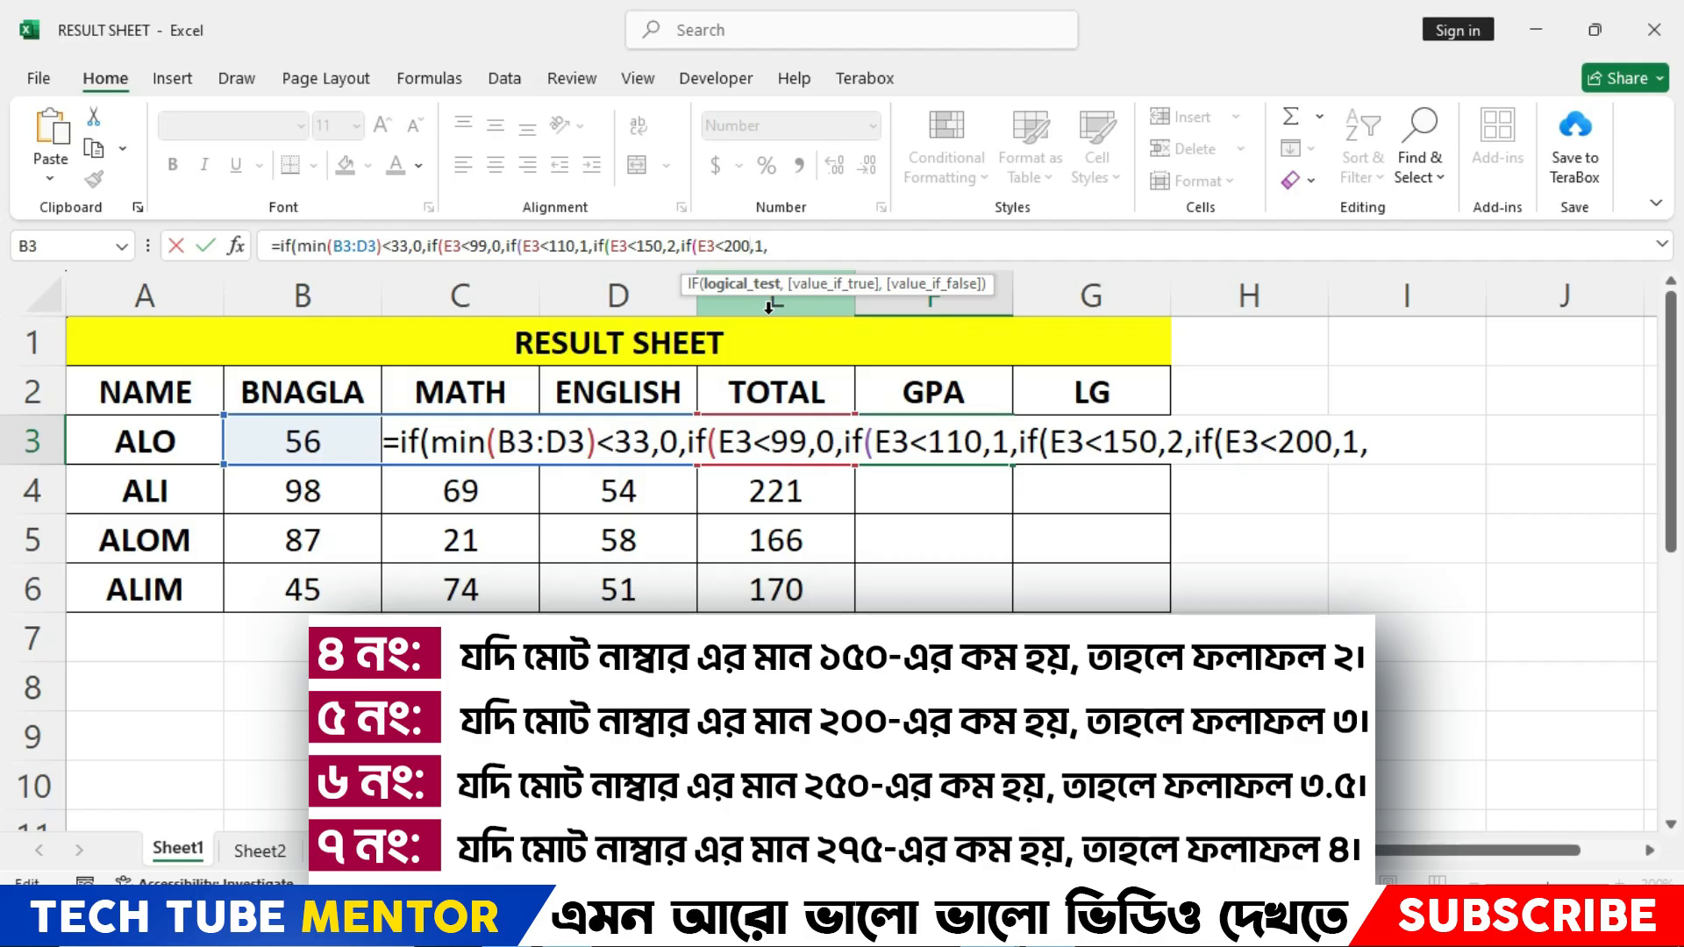
{"action": "key", "text": "Right"}
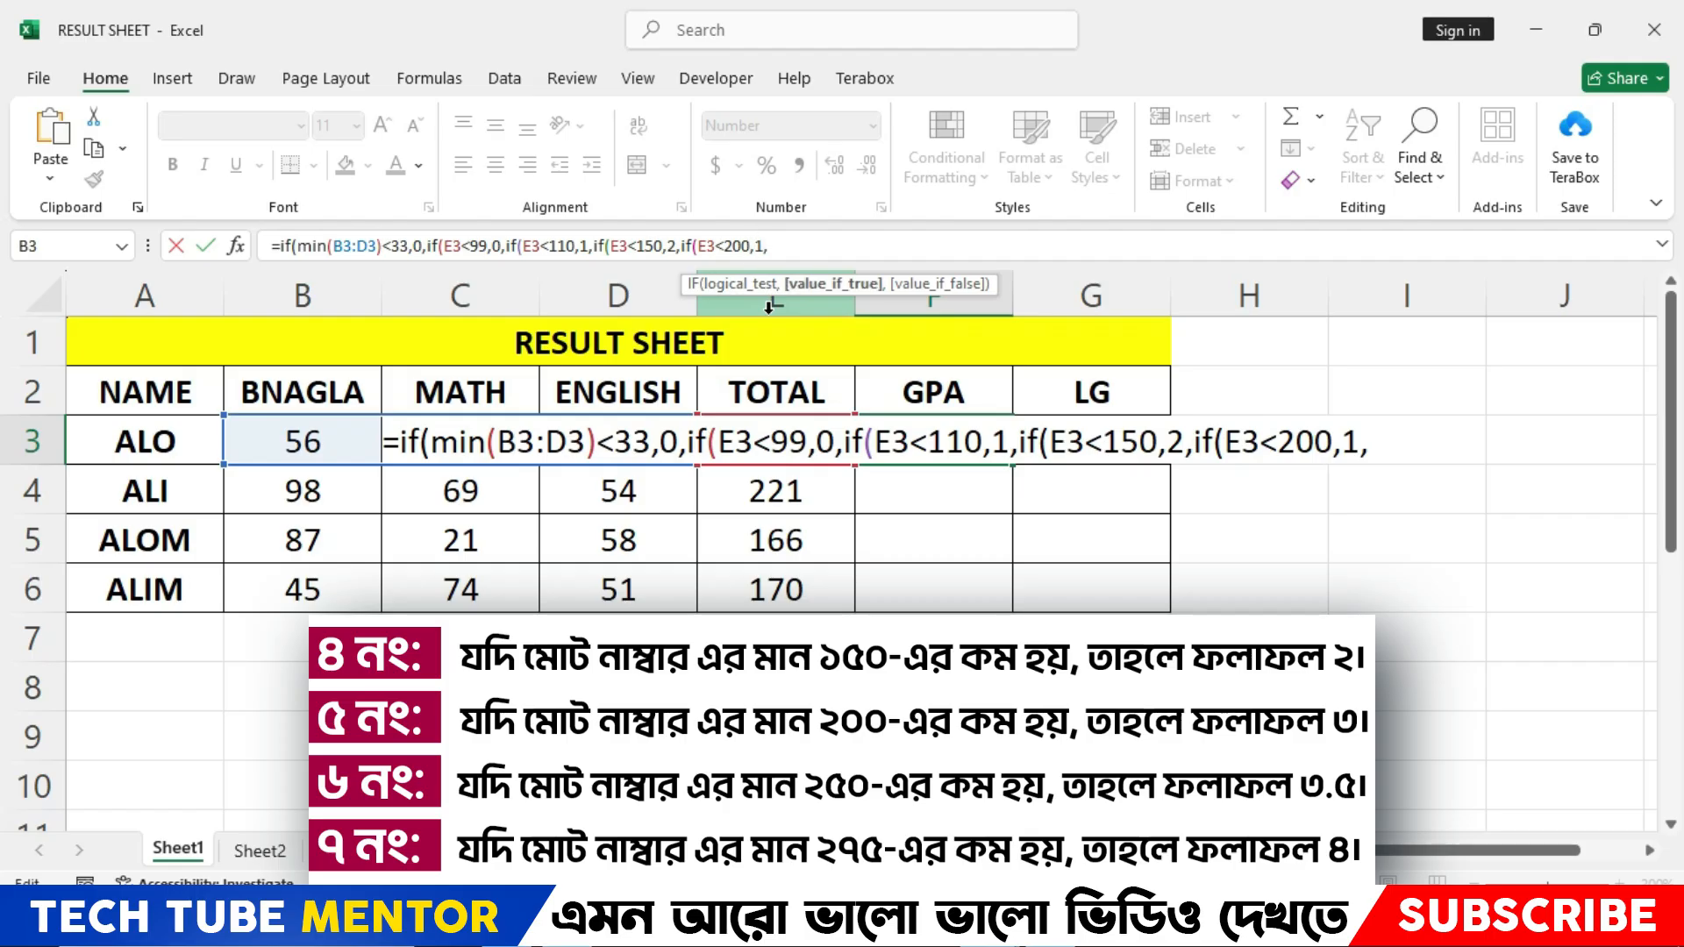
{"action": "key", "text": "Delete"}
{"action": "type", "text": "3"}
{"action": "key", "text": "Right"}
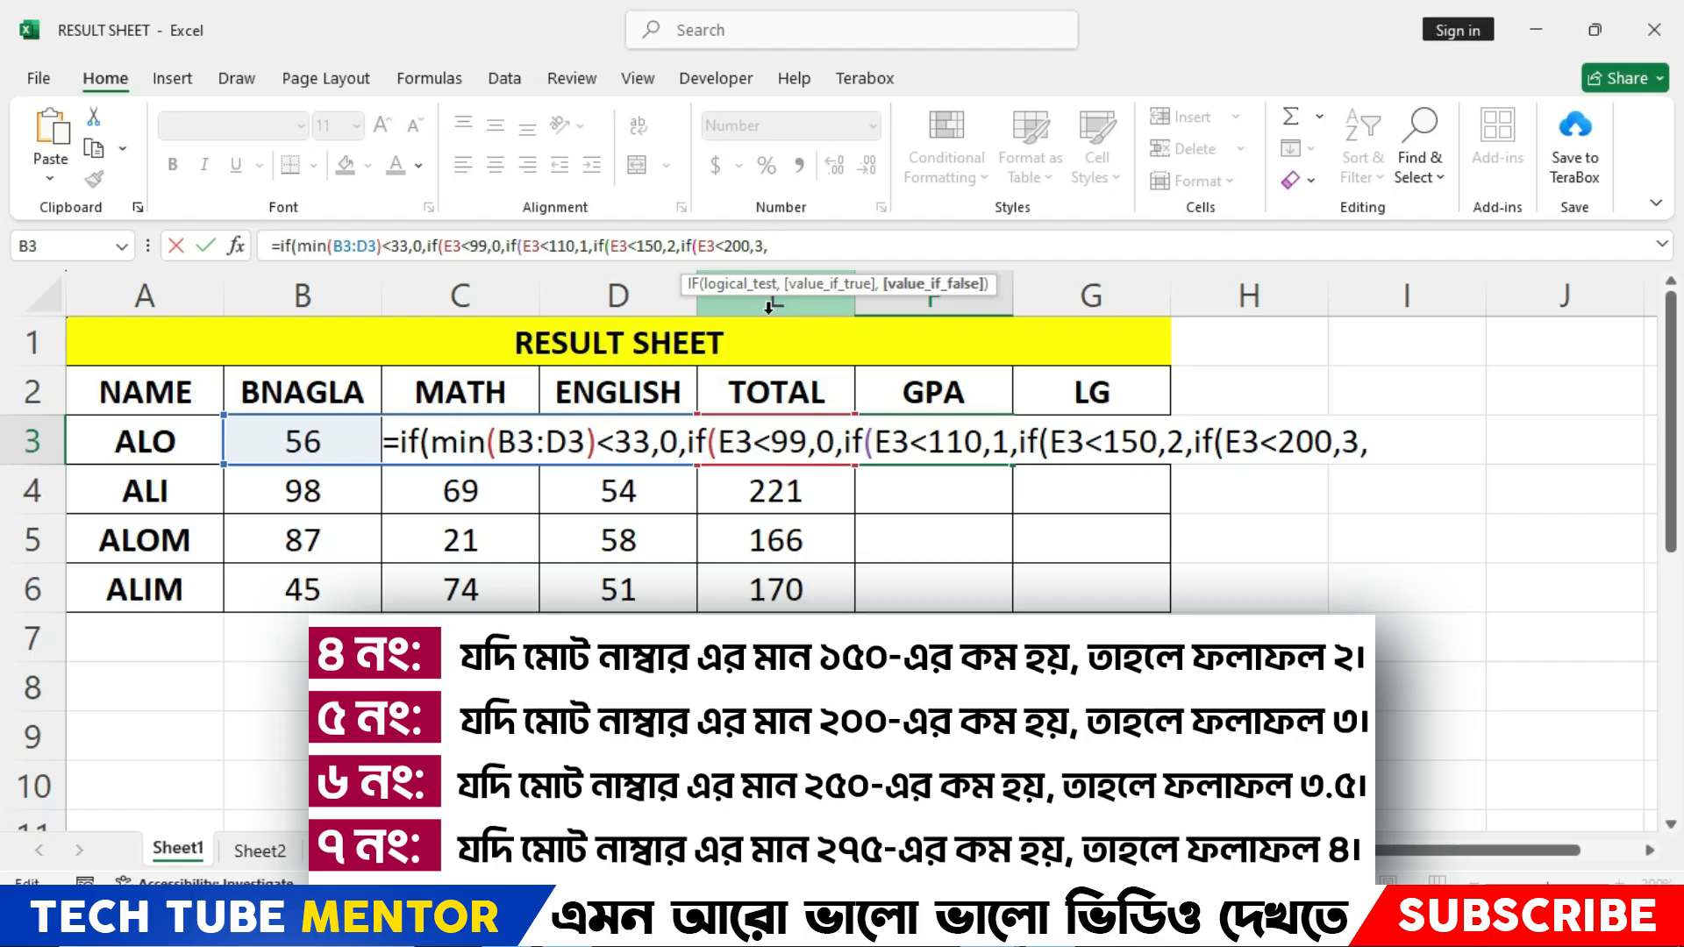
Paste the copied condition at the end of F3's formula once more and edit it to if(E3<250,3.5,.
{"action": "key", "text": "ctrl+v"}
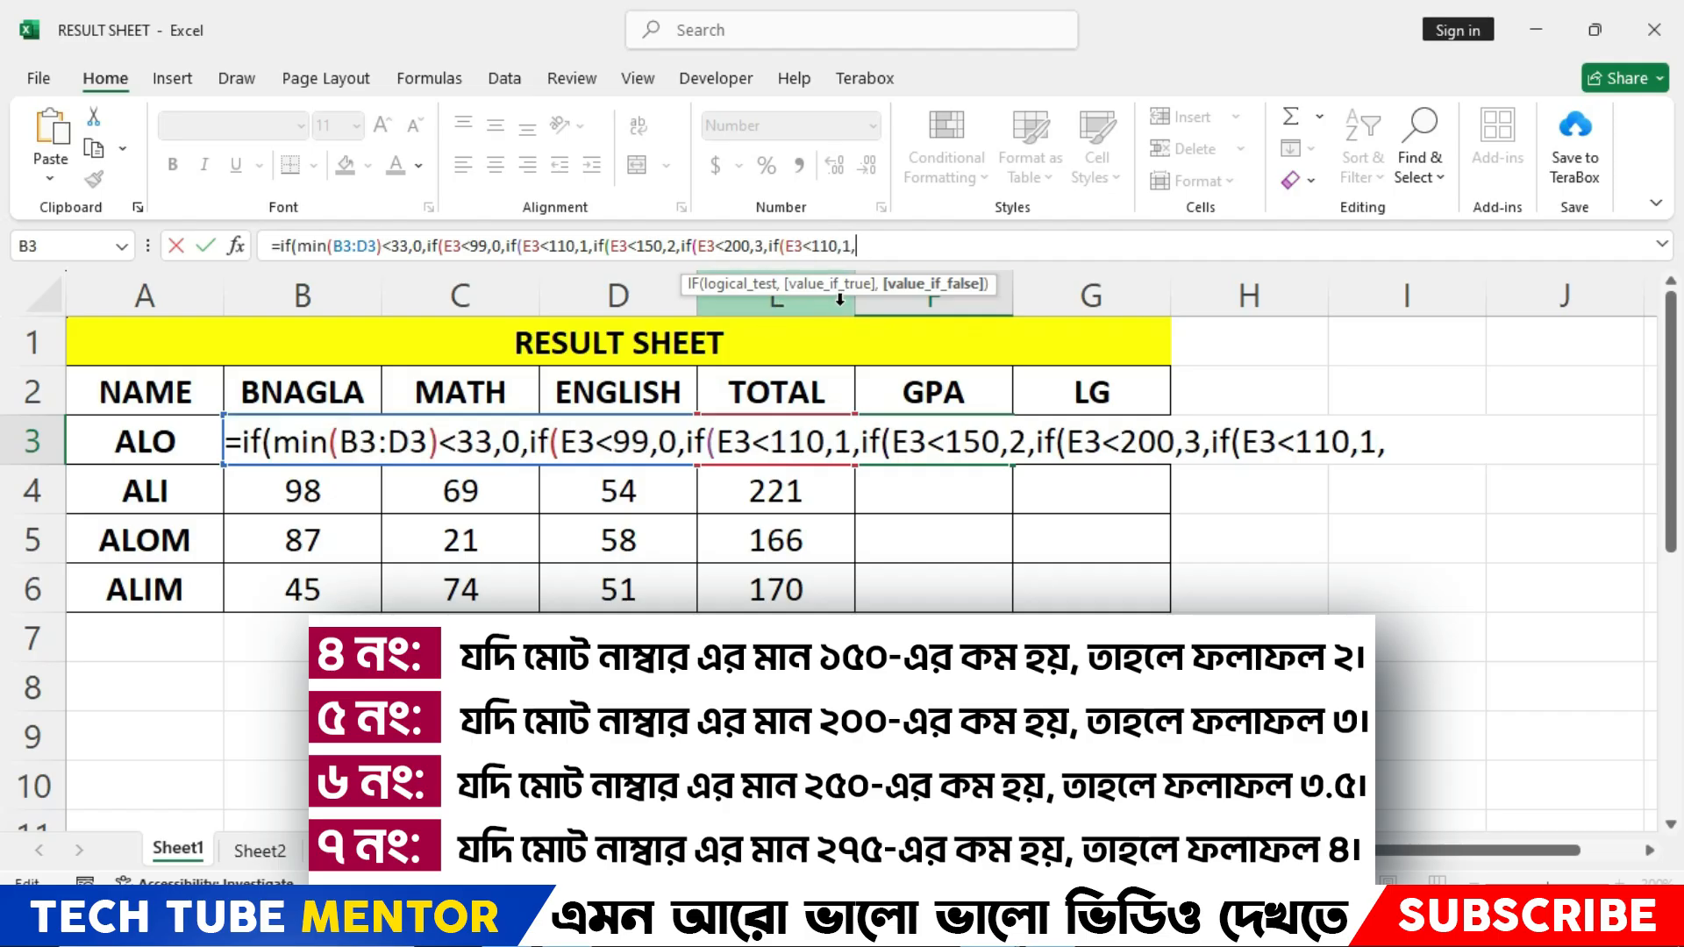
{"action": "double_click", "coordinate": [825, 245]}
{"action": "type", "text": "250"}
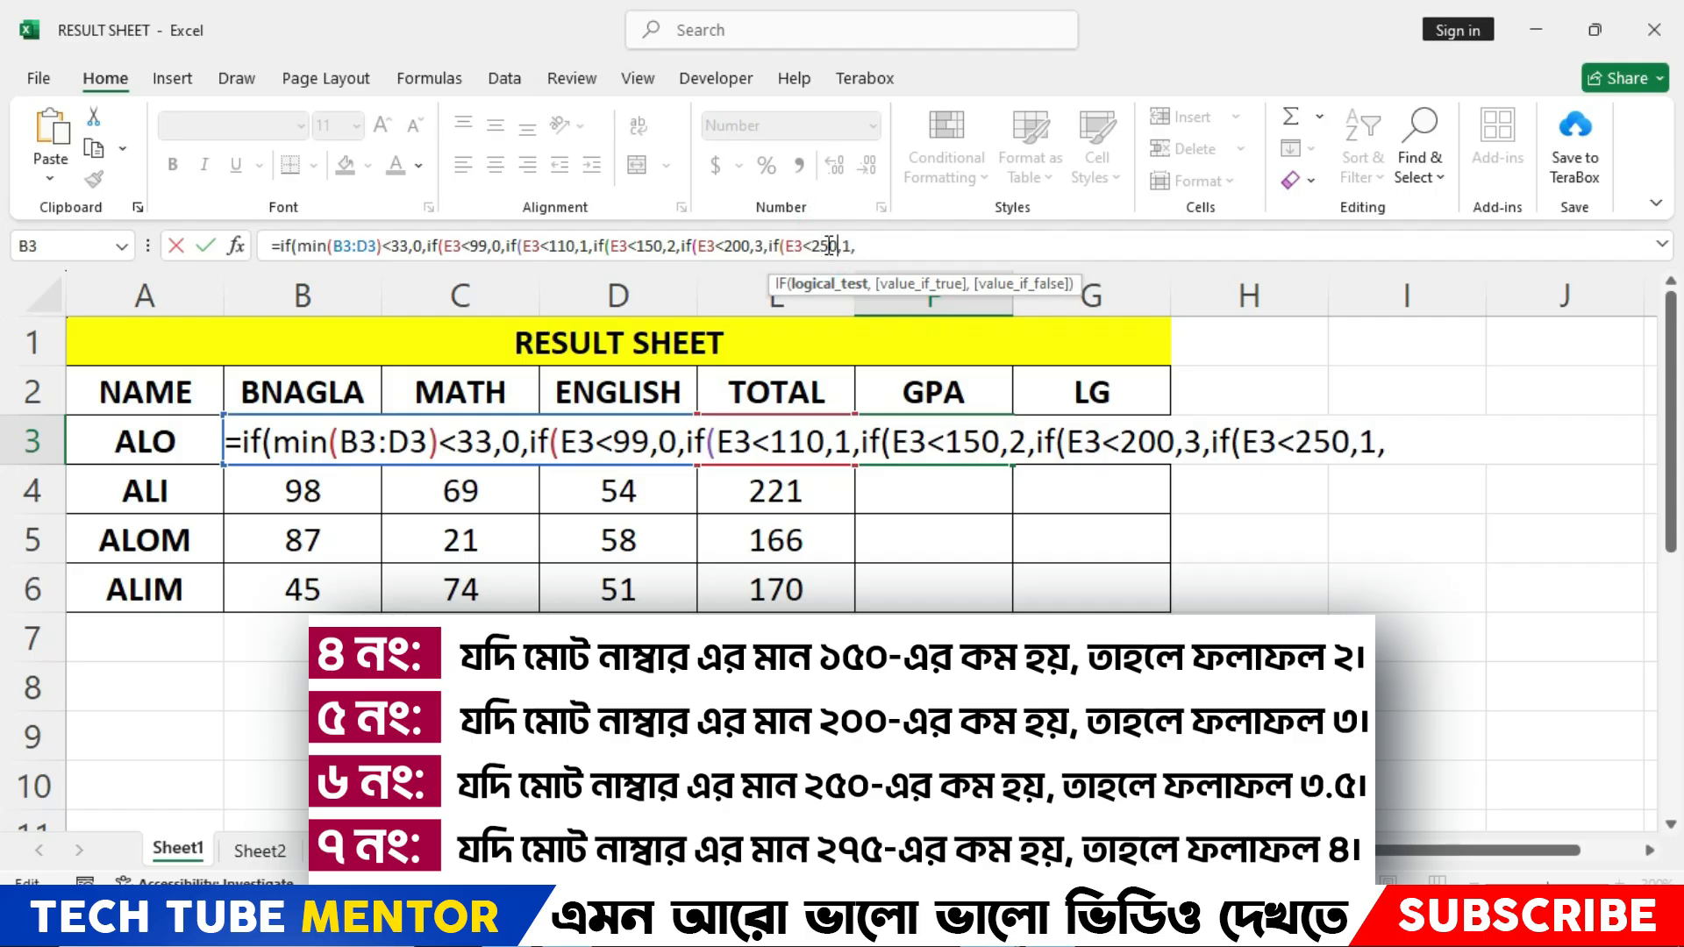
{"action": "left_click", "coordinate": [848, 243]}
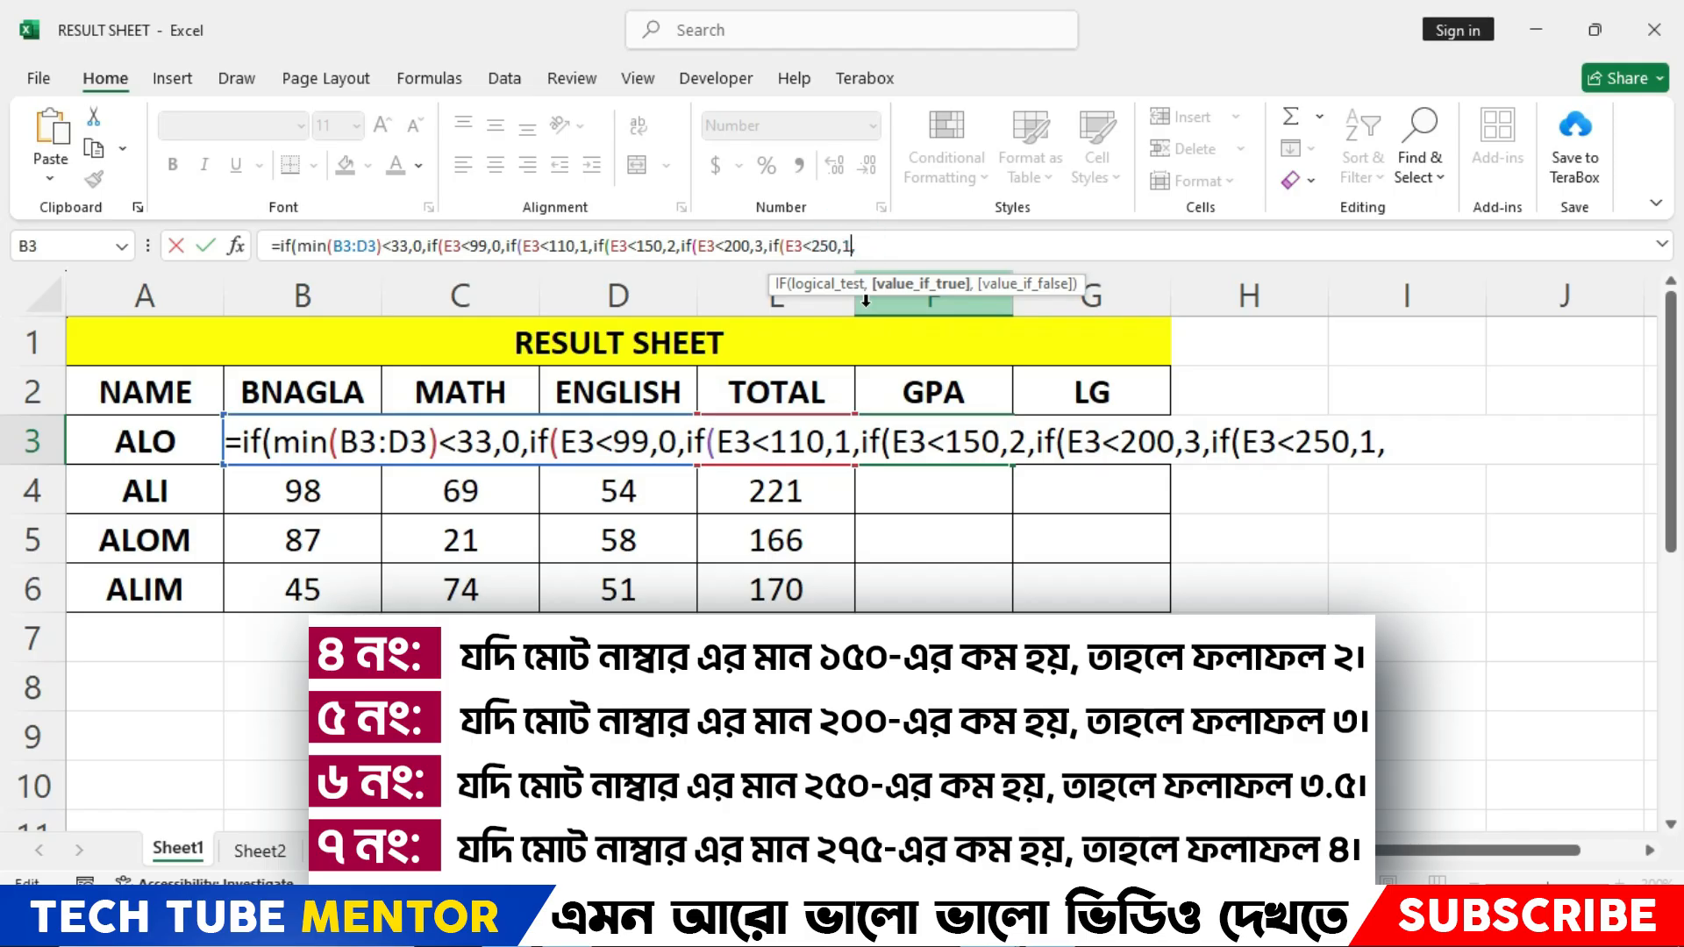
{"action": "key", "text": "BackSpace"}
{"action": "type", "text": "3.5"}
{"action": "left_click", "coordinate": [899, 254]}
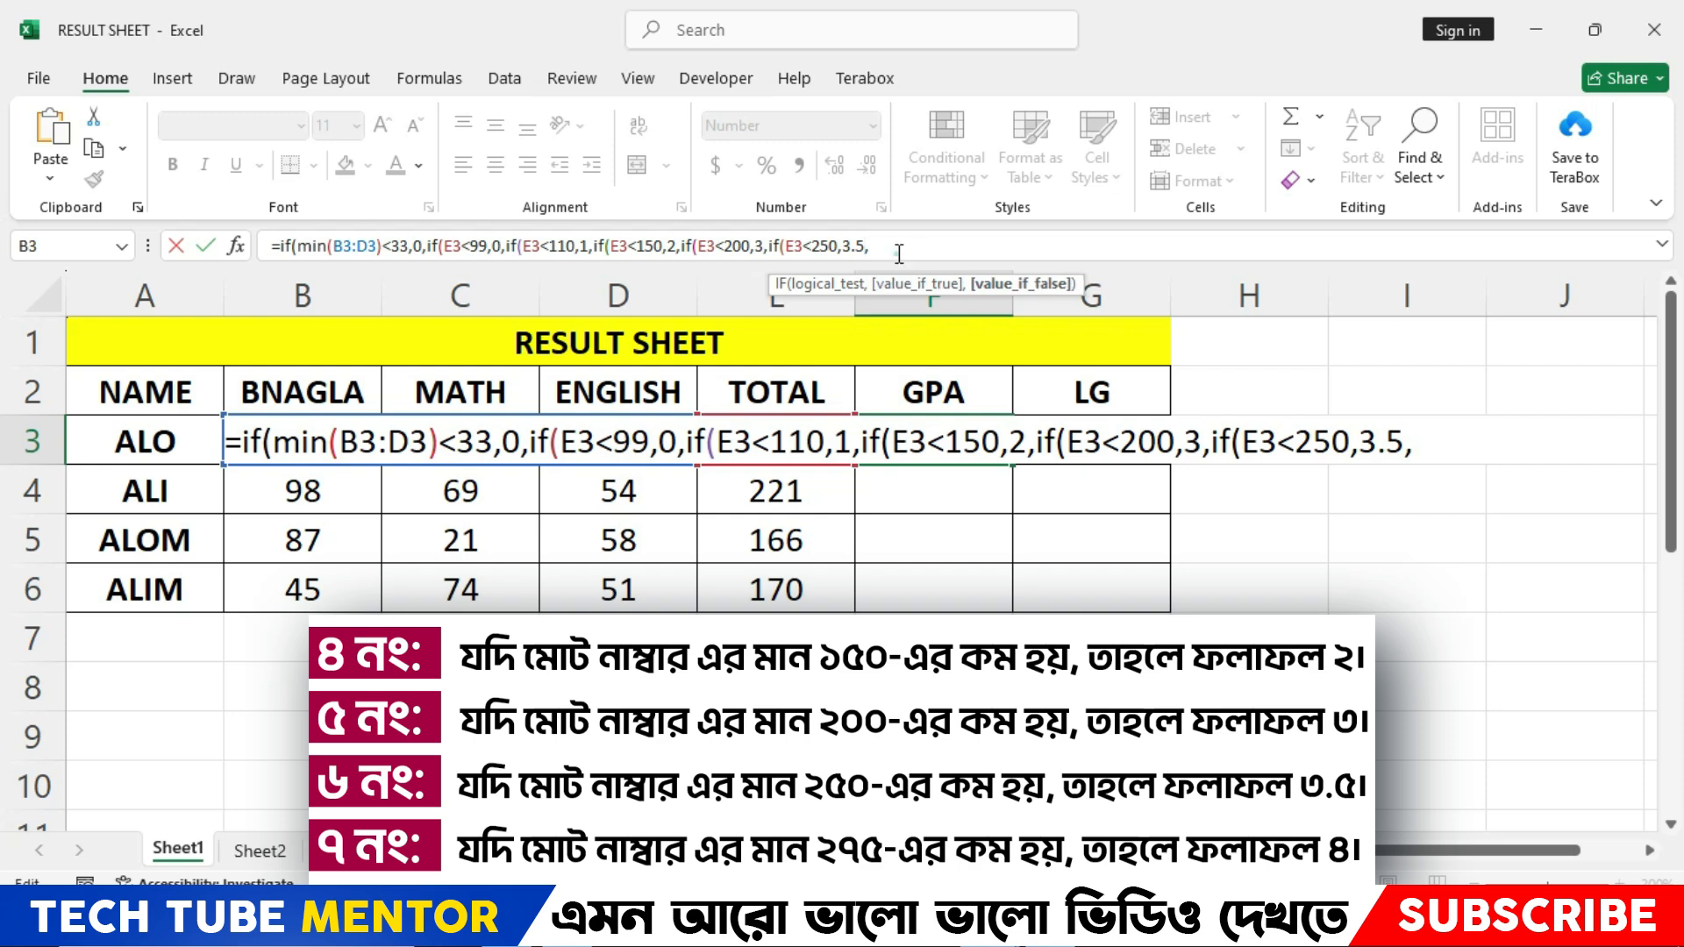
Append another copy of the if(E3<110,1, segment to F3's formula and change it to if(E3<275,4,.
{"action": "key", "text": "ctrl+v"}
{"action": "double_click", "coordinate": [931, 247]}
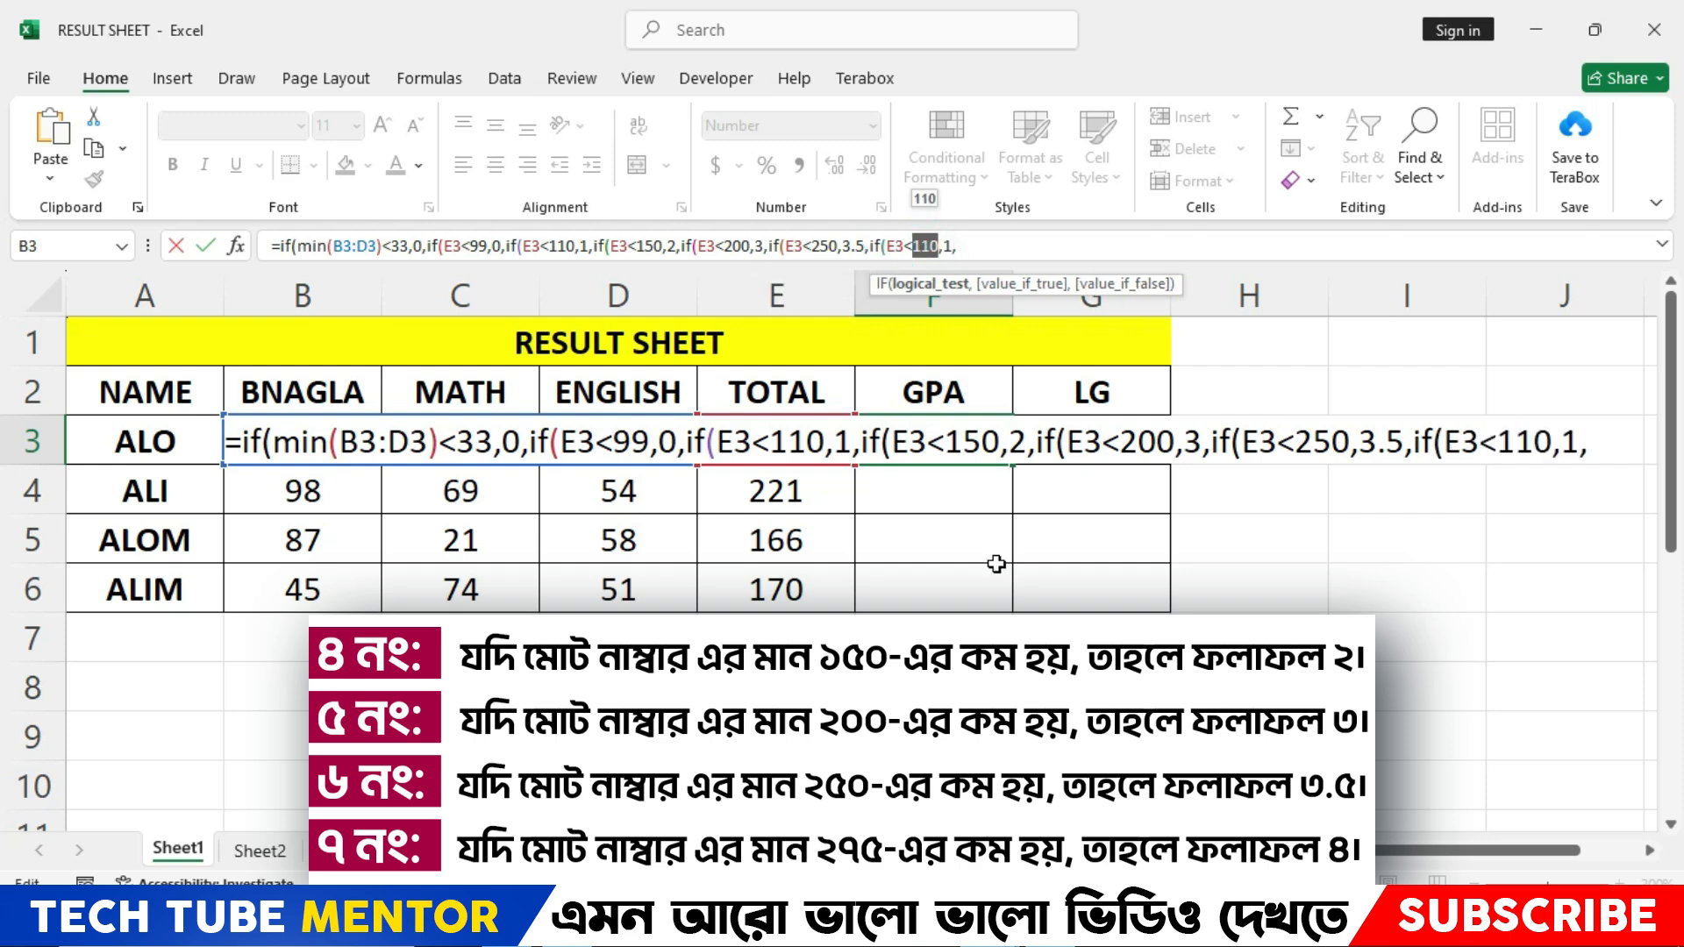
{"action": "type", "text": "275"}
{"action": "key", "text": "Right"}
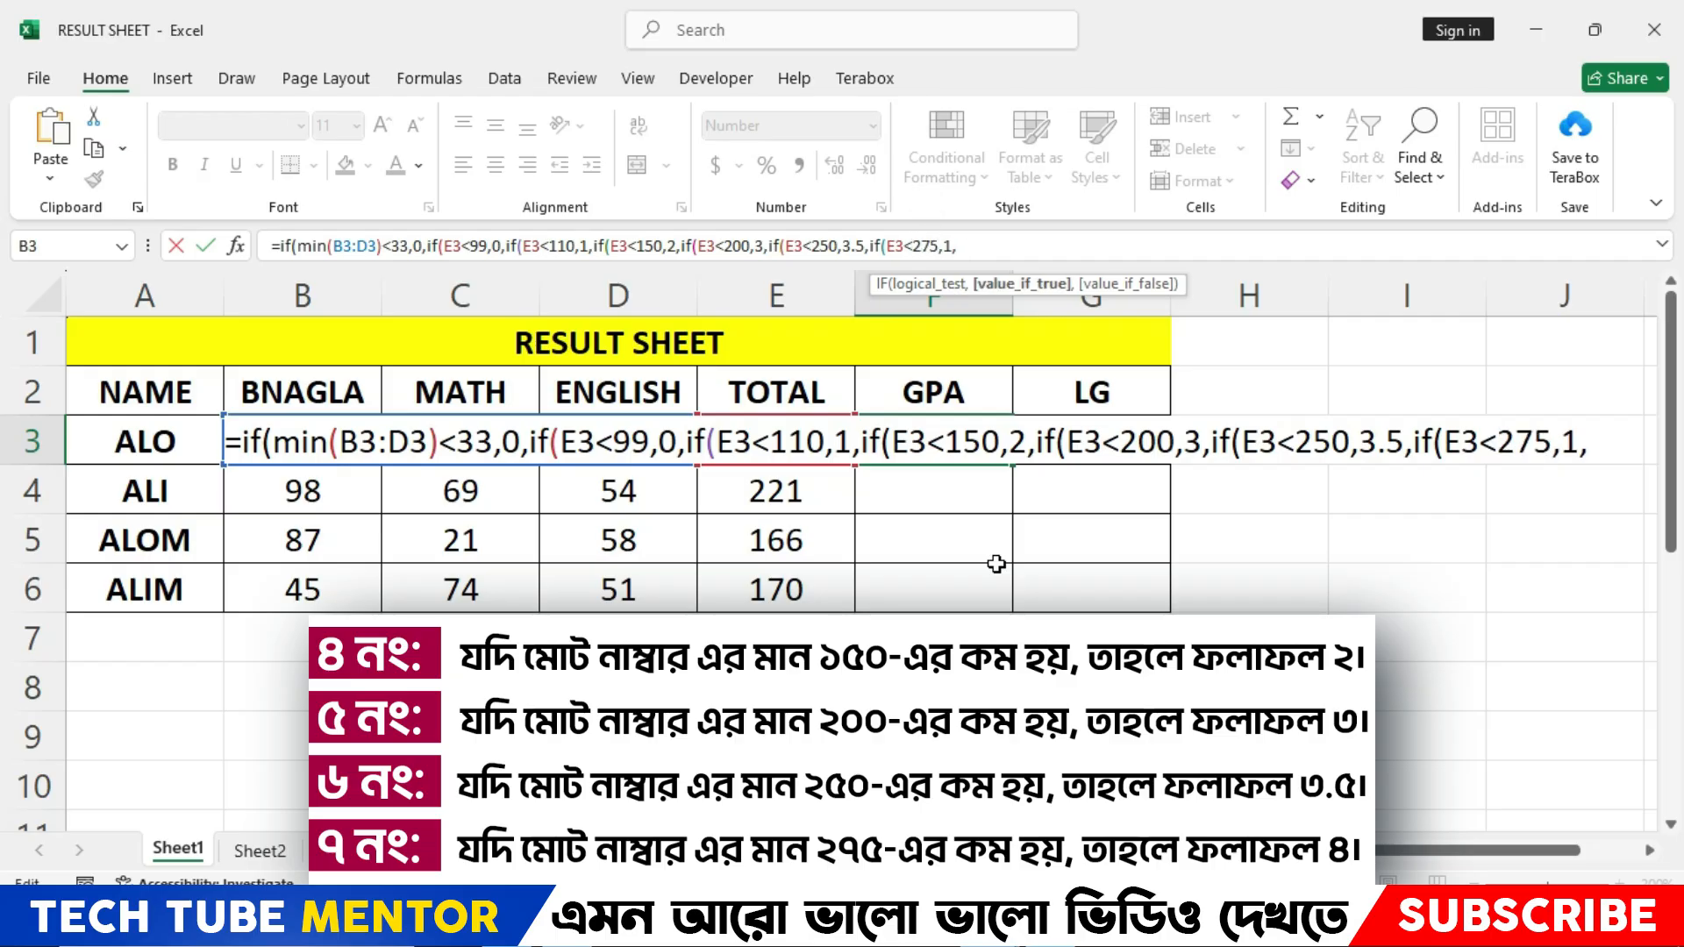
{"action": "key", "text": "BackSpace"}
{"action": "type", "text": "4"}
{"action": "key", "text": "Right"}
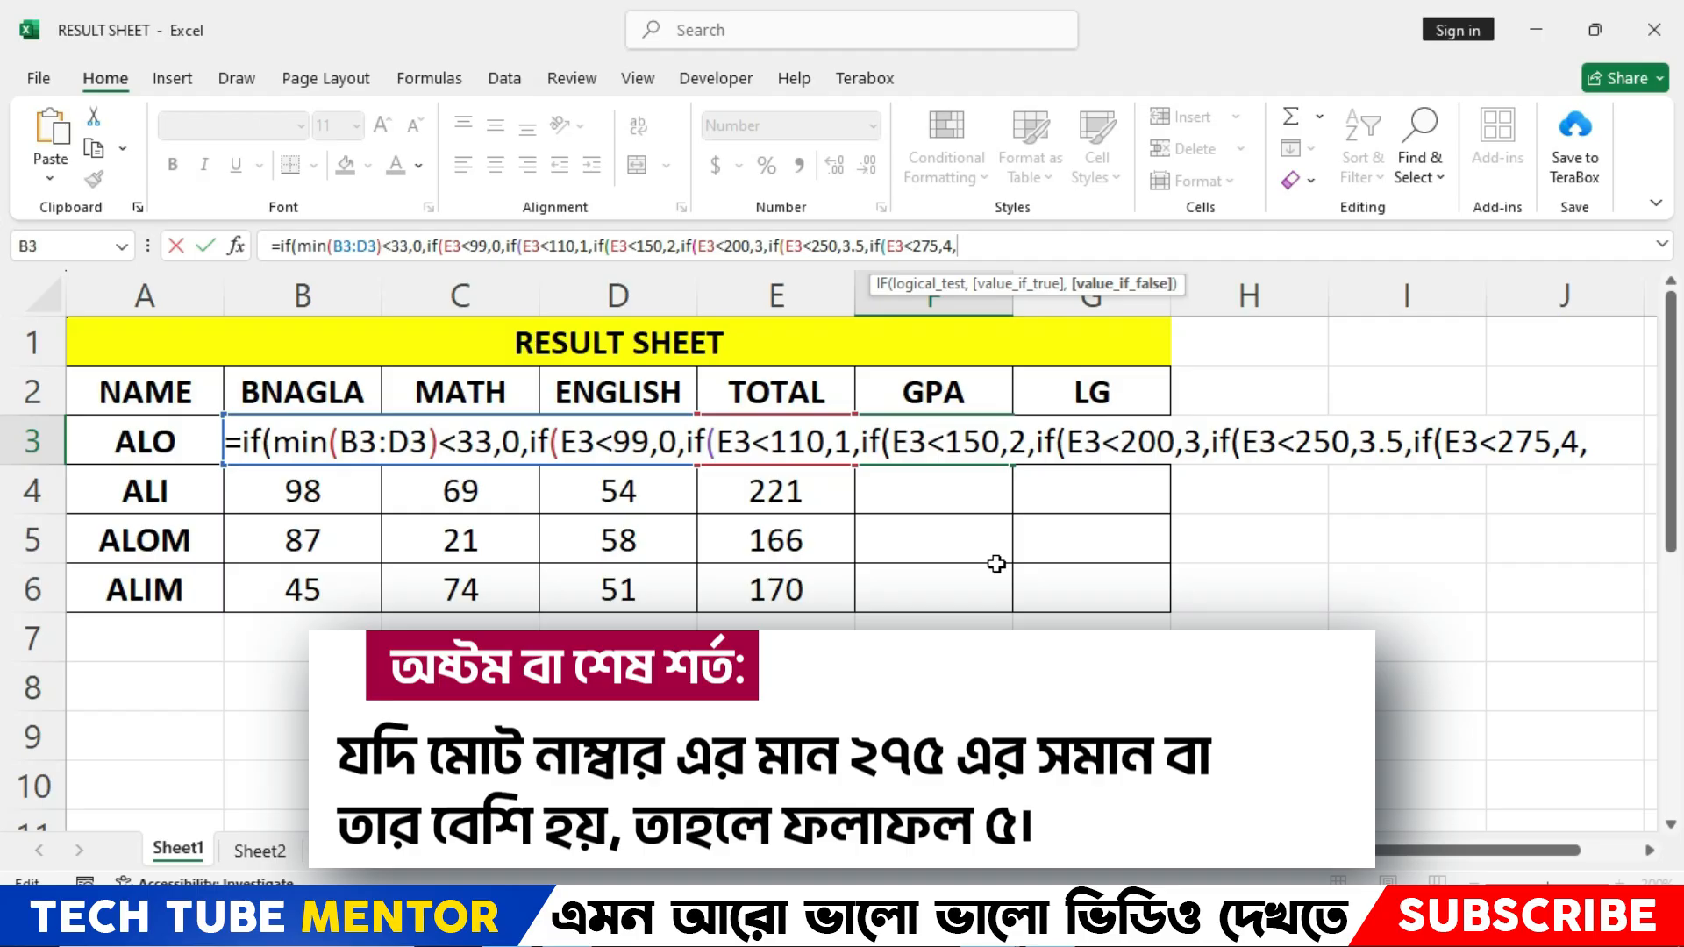
Finish F3's GPA formula with the last condition if(e3>=275,5) and accept Excel's correction of the closing parentheses.
{"action": "type", "text": "if(e3"}
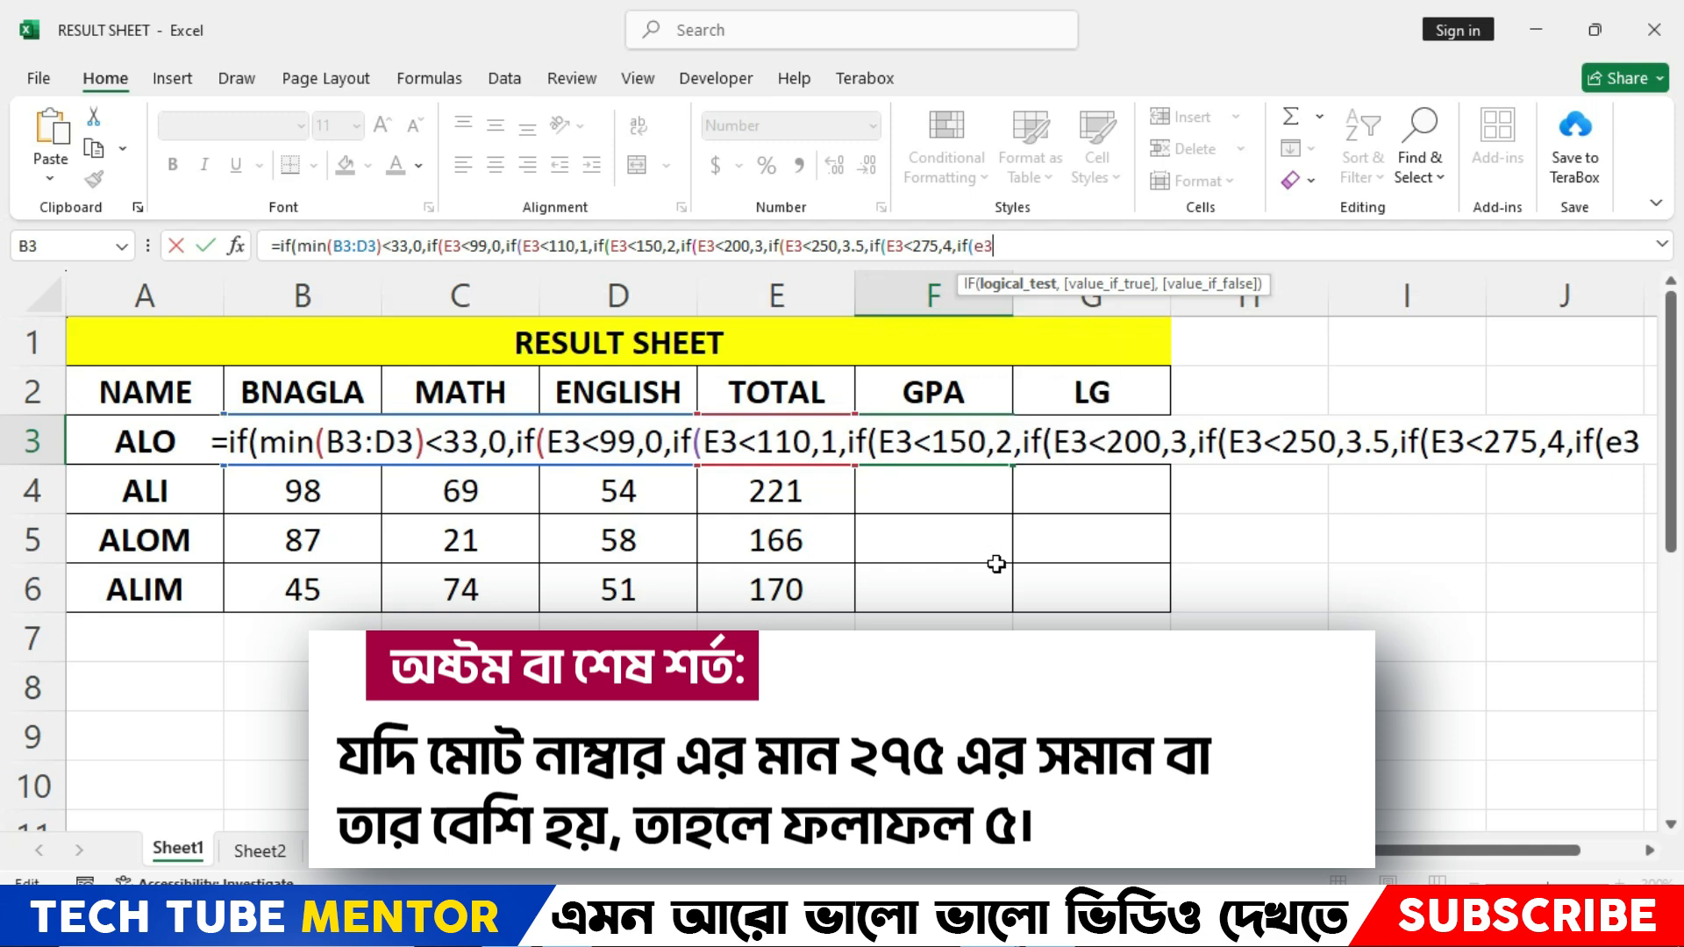
{"action": "type", "text": ">="}
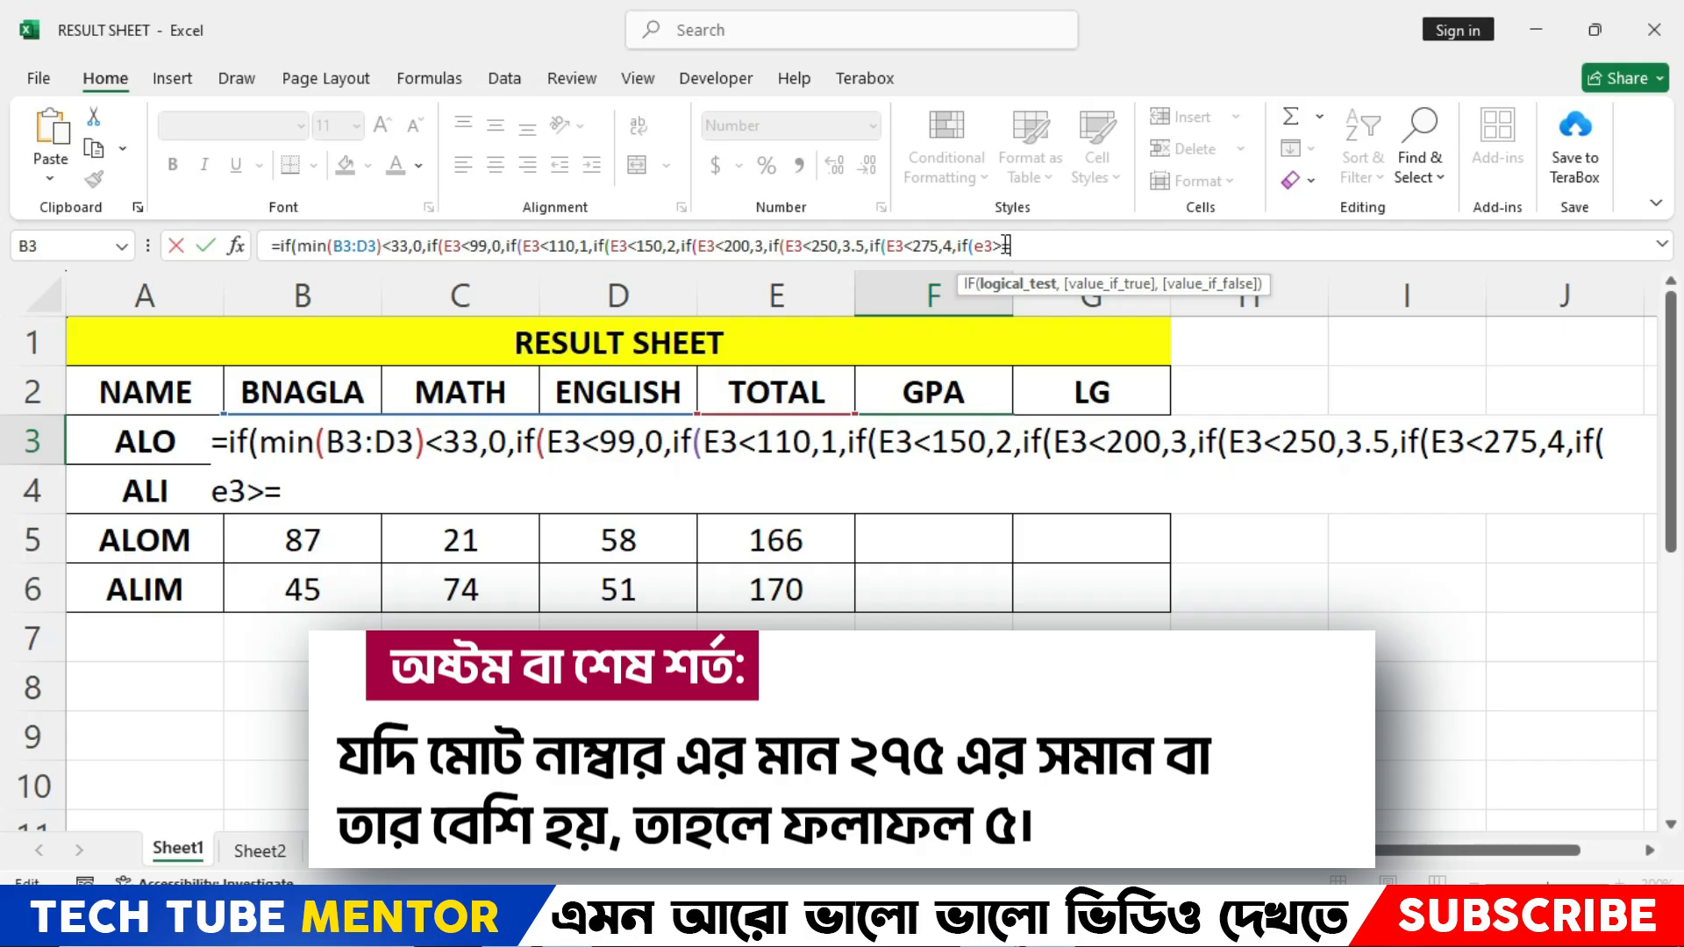
{"action": "type", "text": "275,5"}
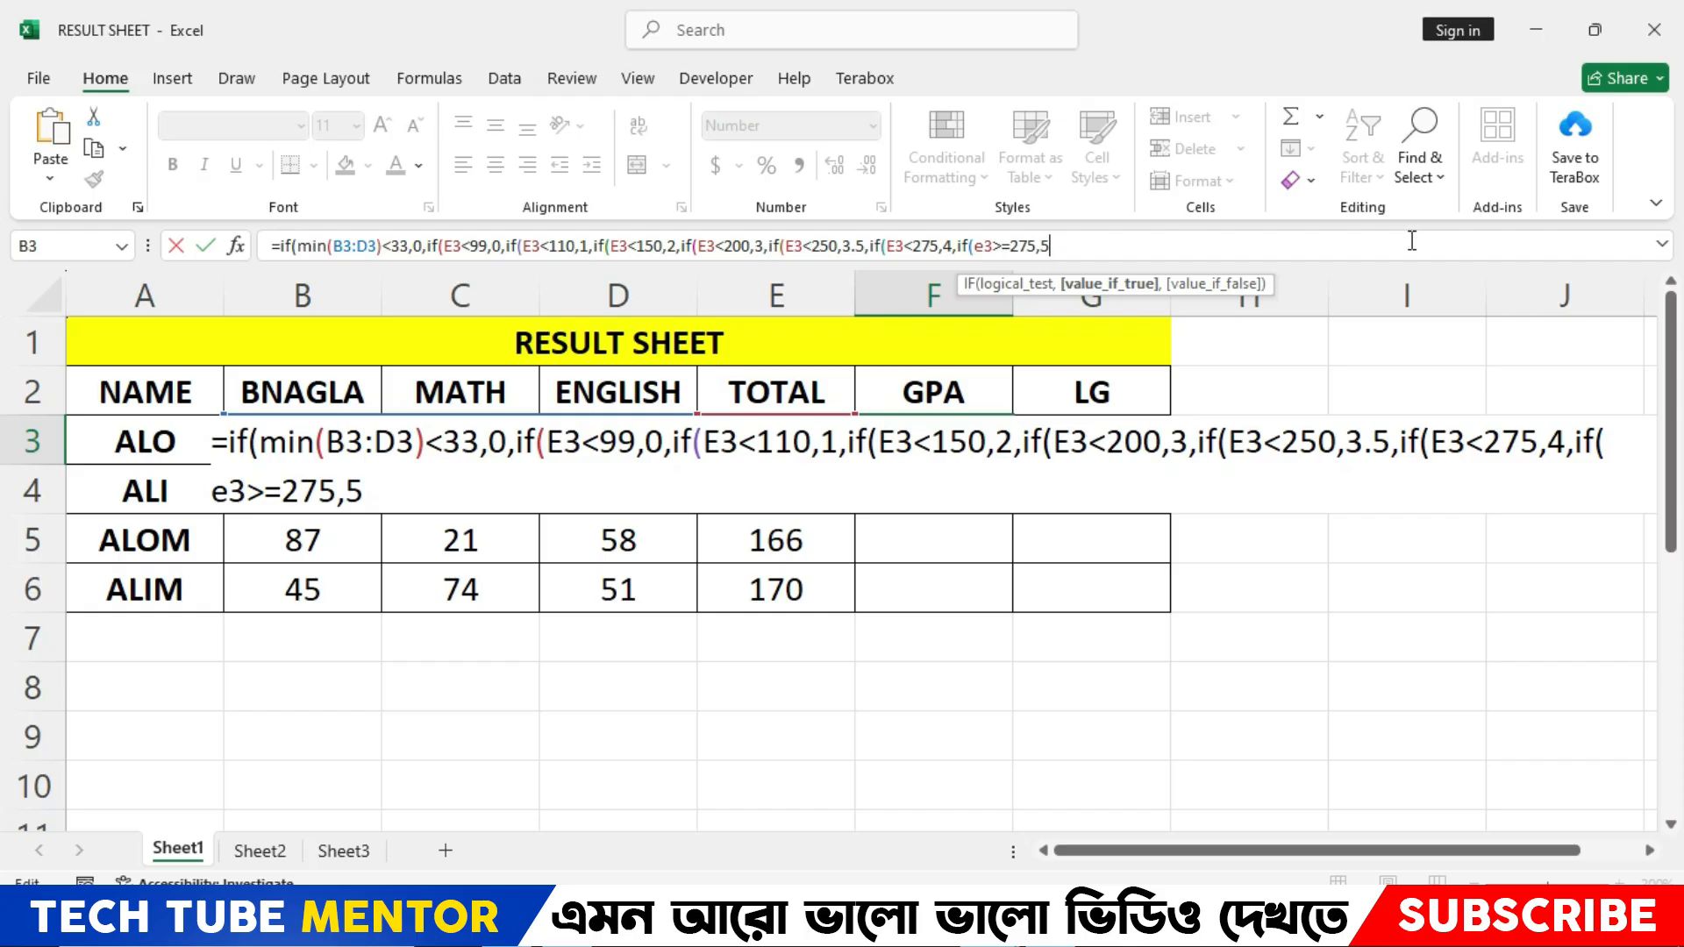
{"action": "type", "text": ")"}
{"action": "key", "text": "Return"}
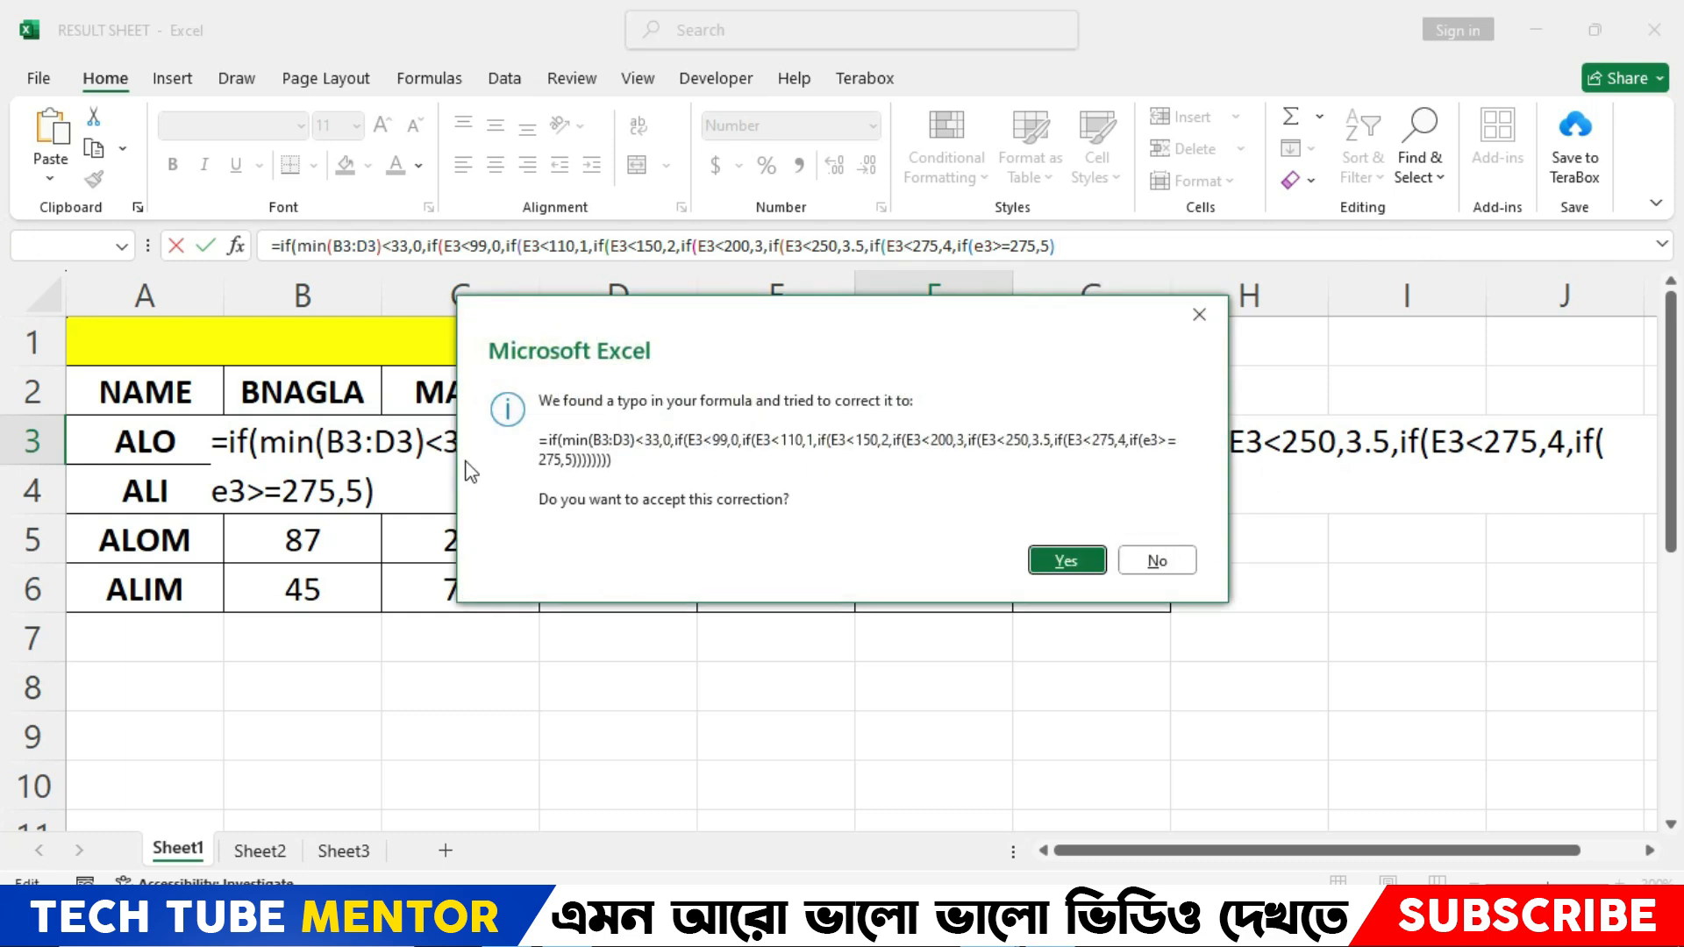
{"action": "left_click", "coordinate": [1066, 562]}
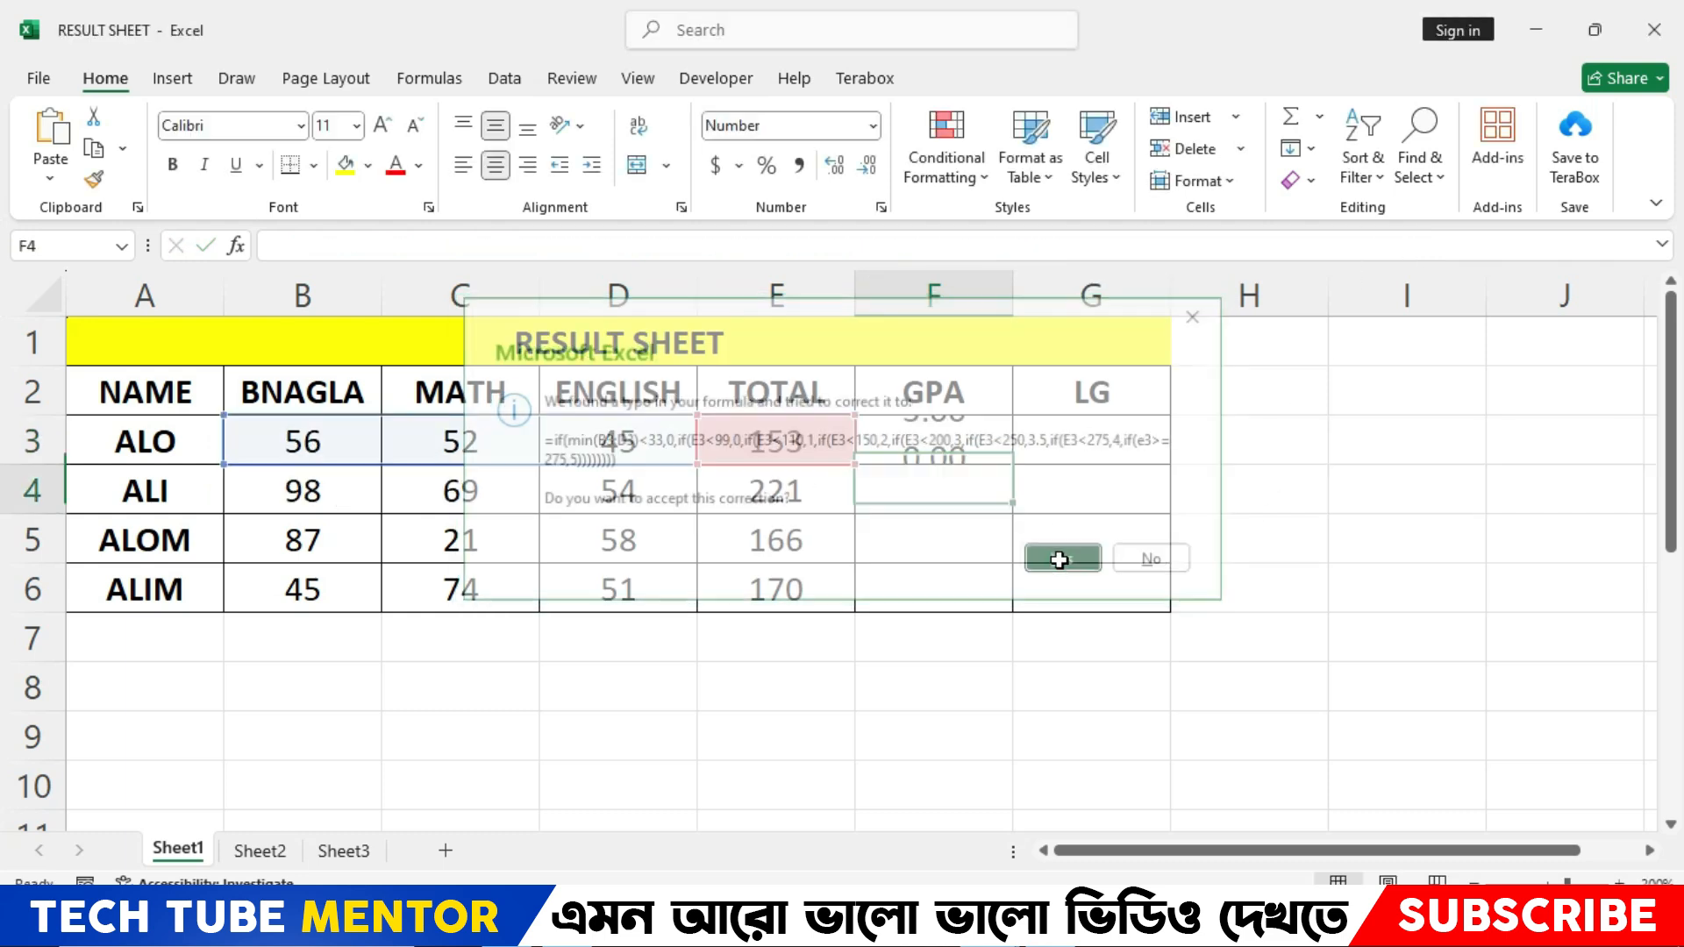
Fill the GPA formula from F3 down through F6.
{"action": "left_click", "coordinate": [917, 441]}
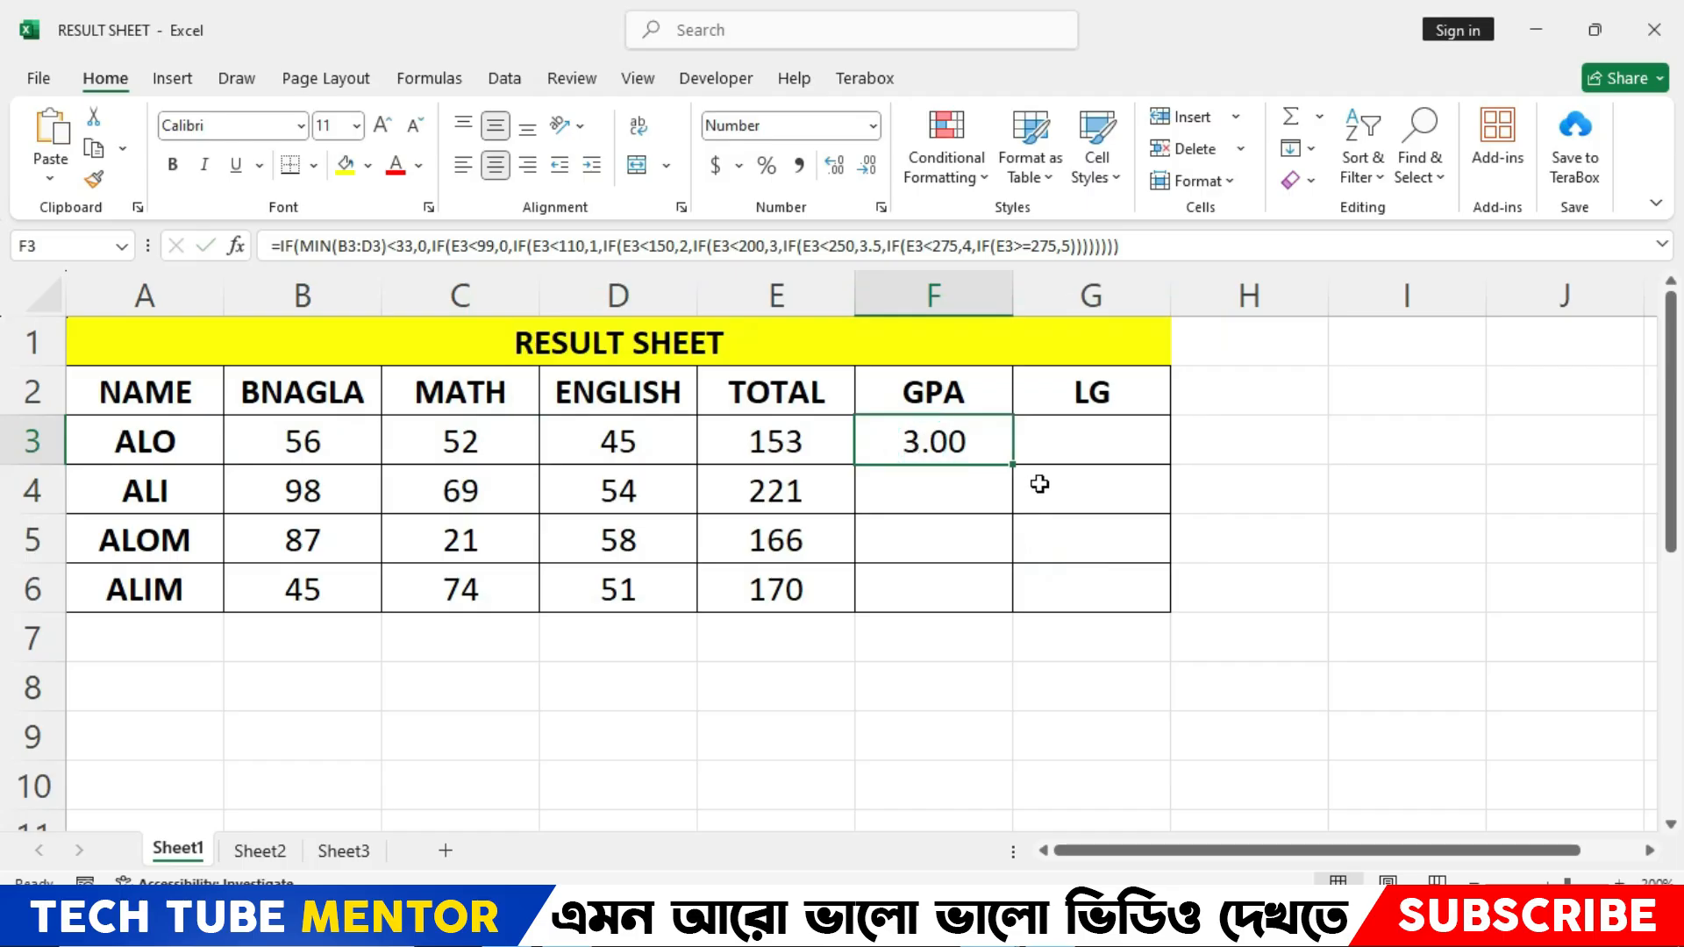
{"action": "double_click", "coordinate": [1012, 464]}
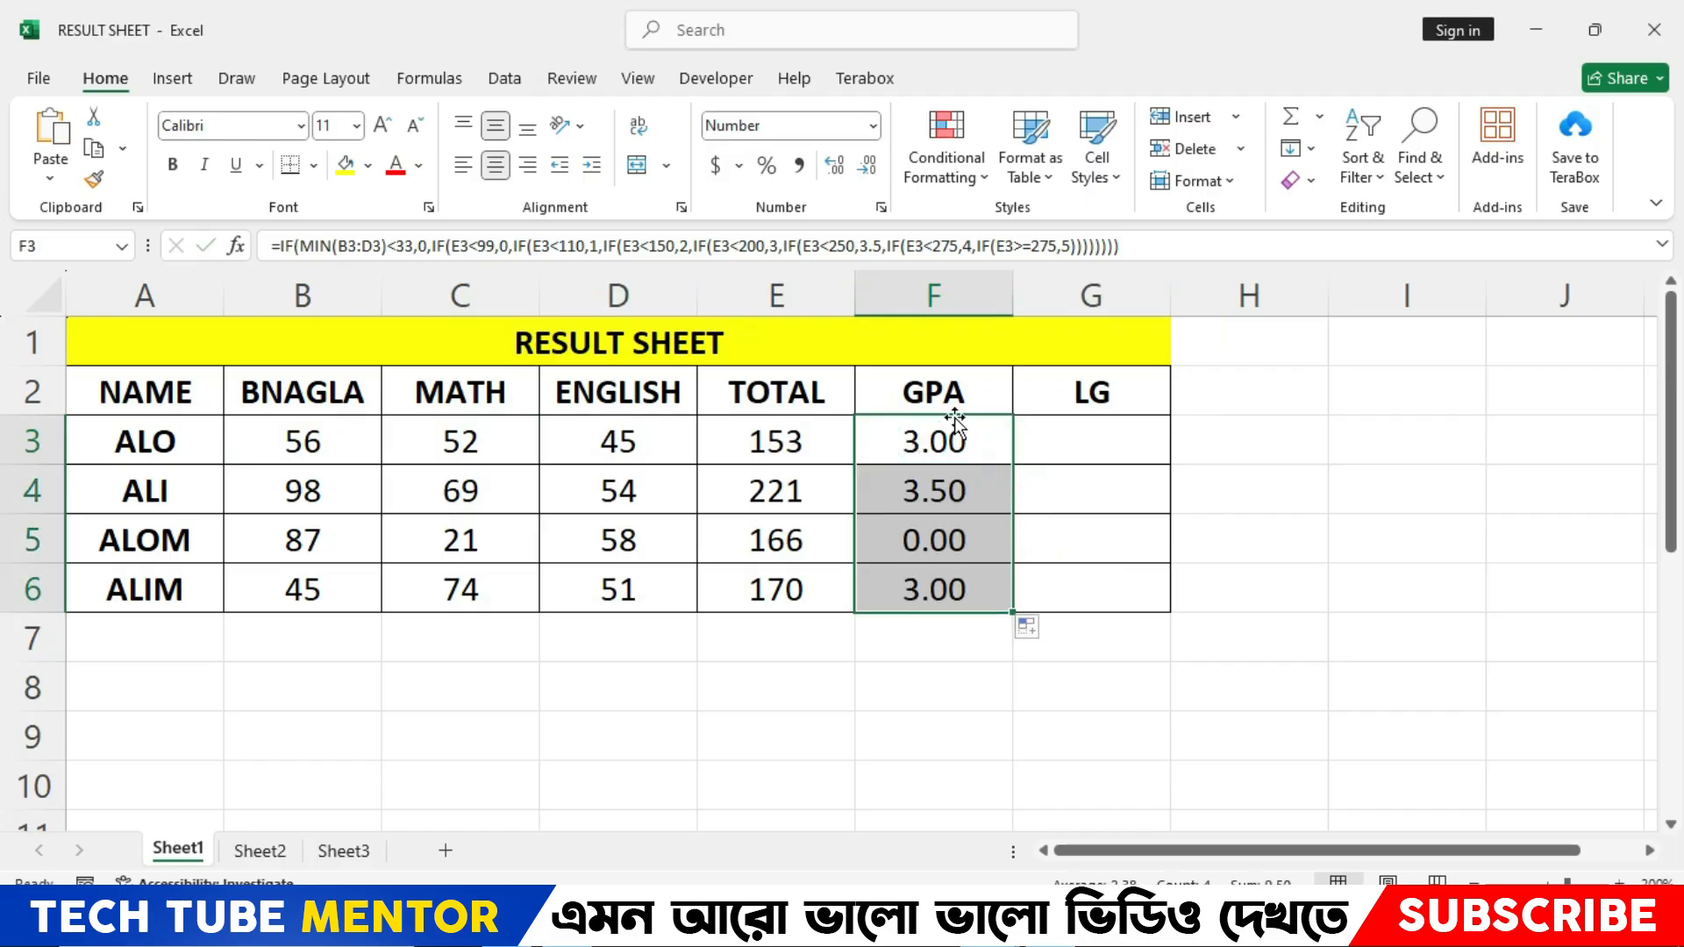
Check the GPA column, comparing ALOM's GPA in F5 with the MATH mark and the IF(MIN(B5:D5)<33 condition.
{"action": "left_click", "coordinate": [979, 542]}
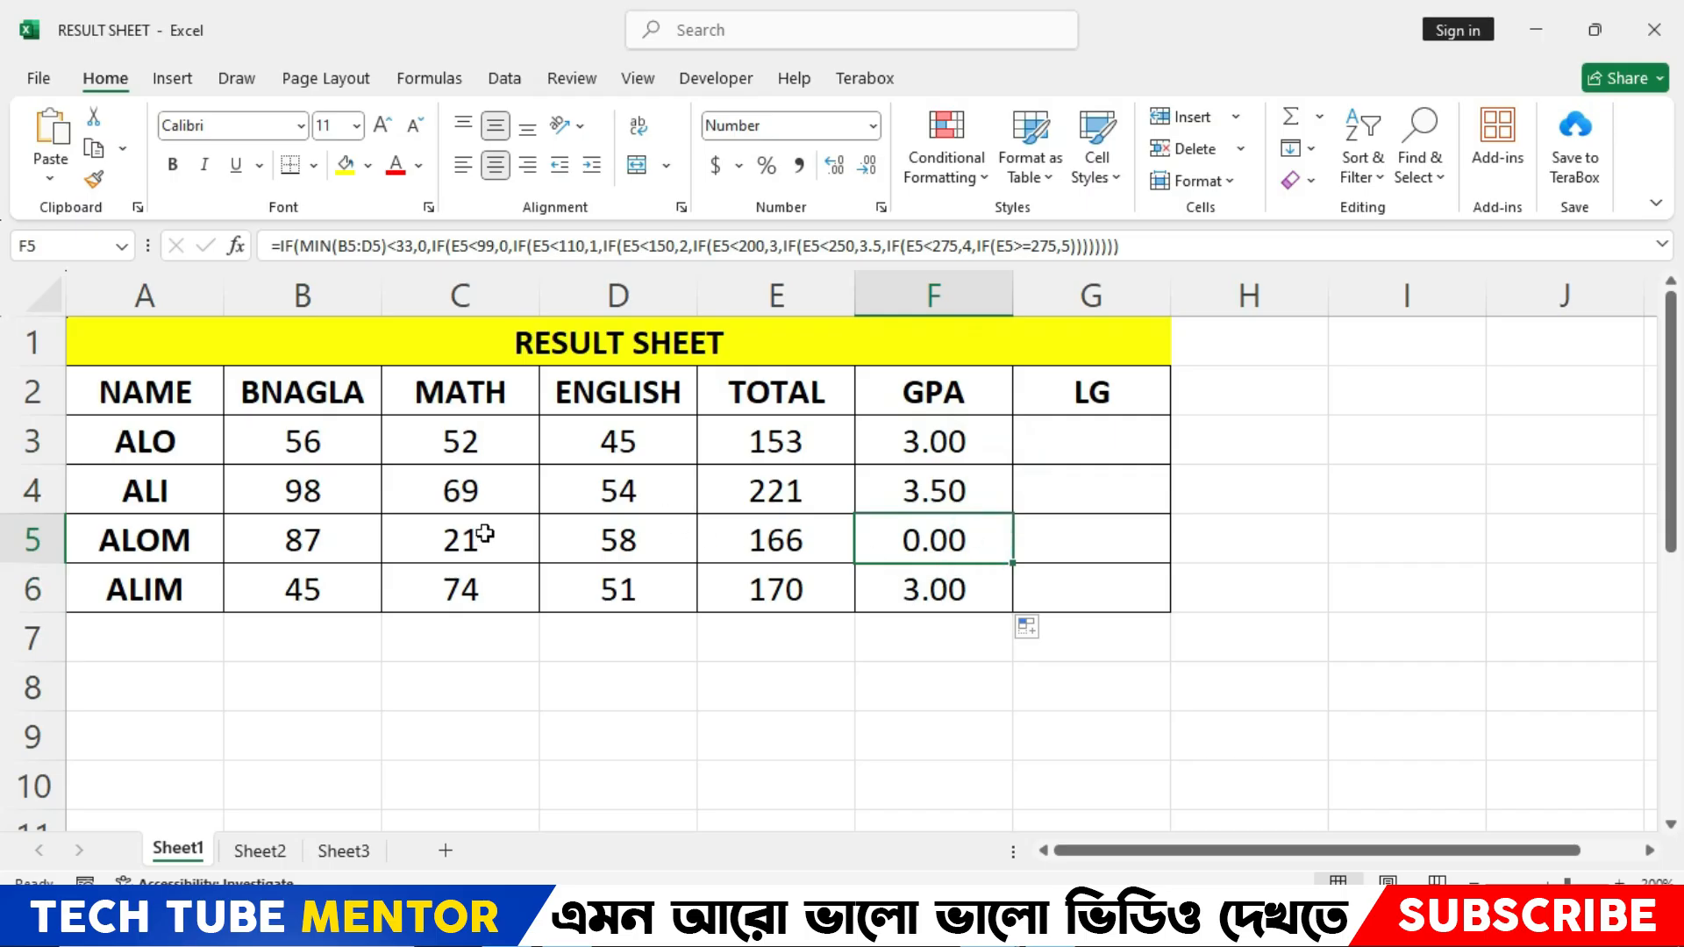
{"action": "left_click", "coordinate": [457, 535]}
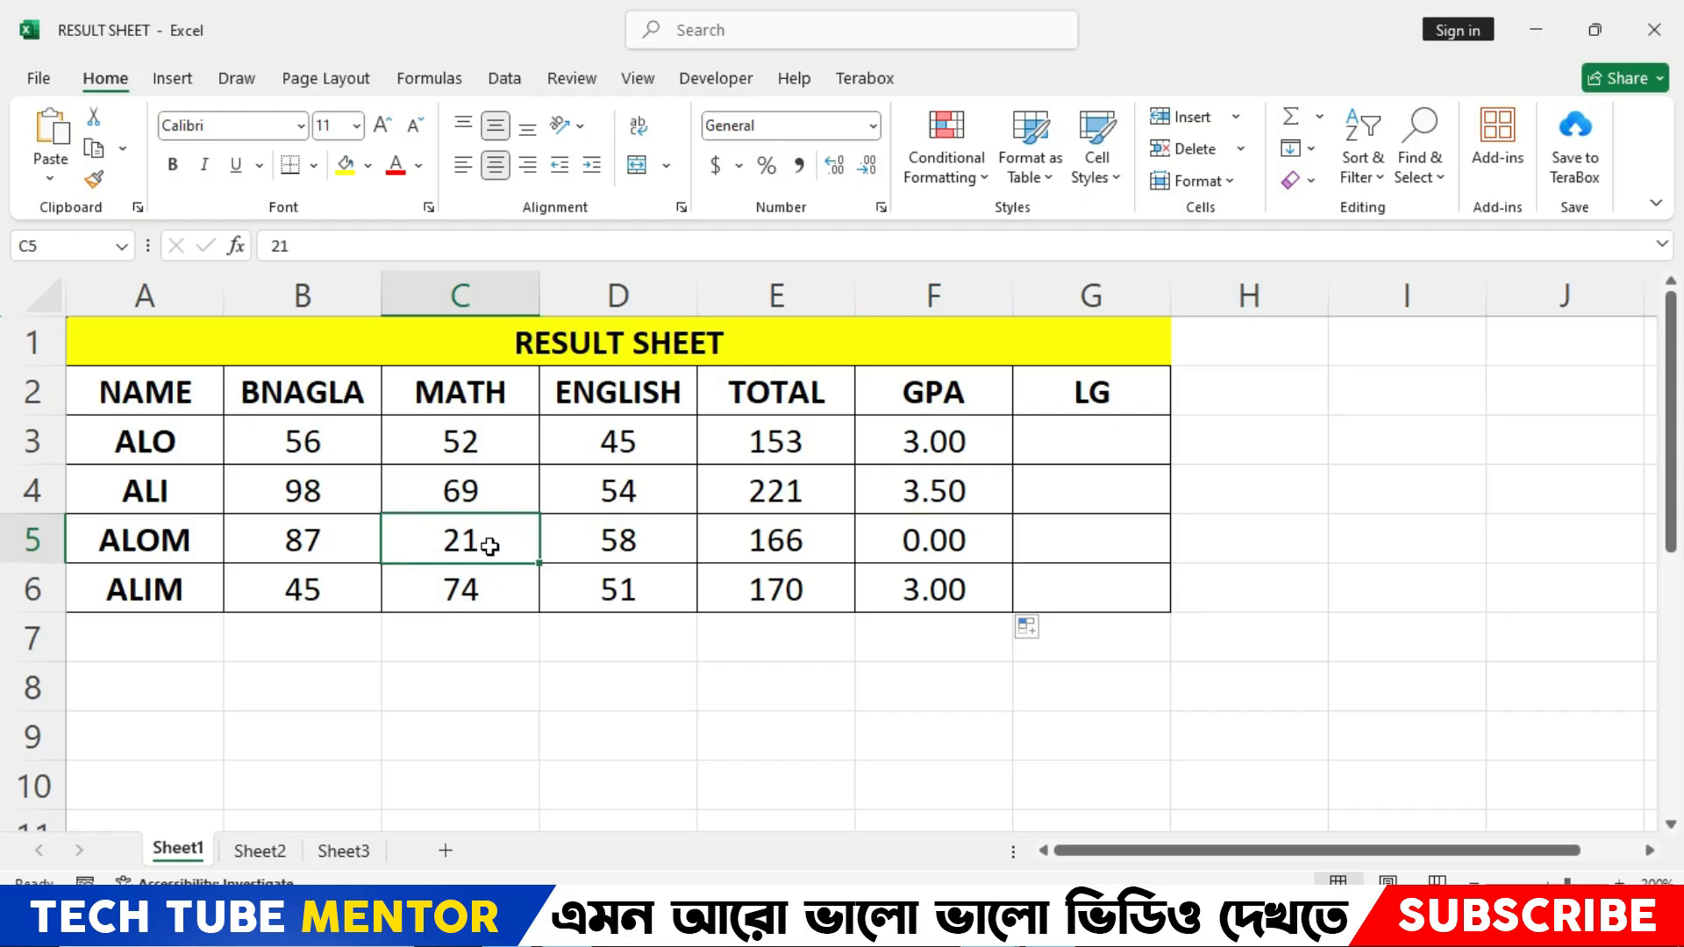
{"action": "left_click", "coordinate": [926, 531]}
{"action": "left_click_drag", "start_coordinate": [414, 243], "coordinate": [281, 239]}
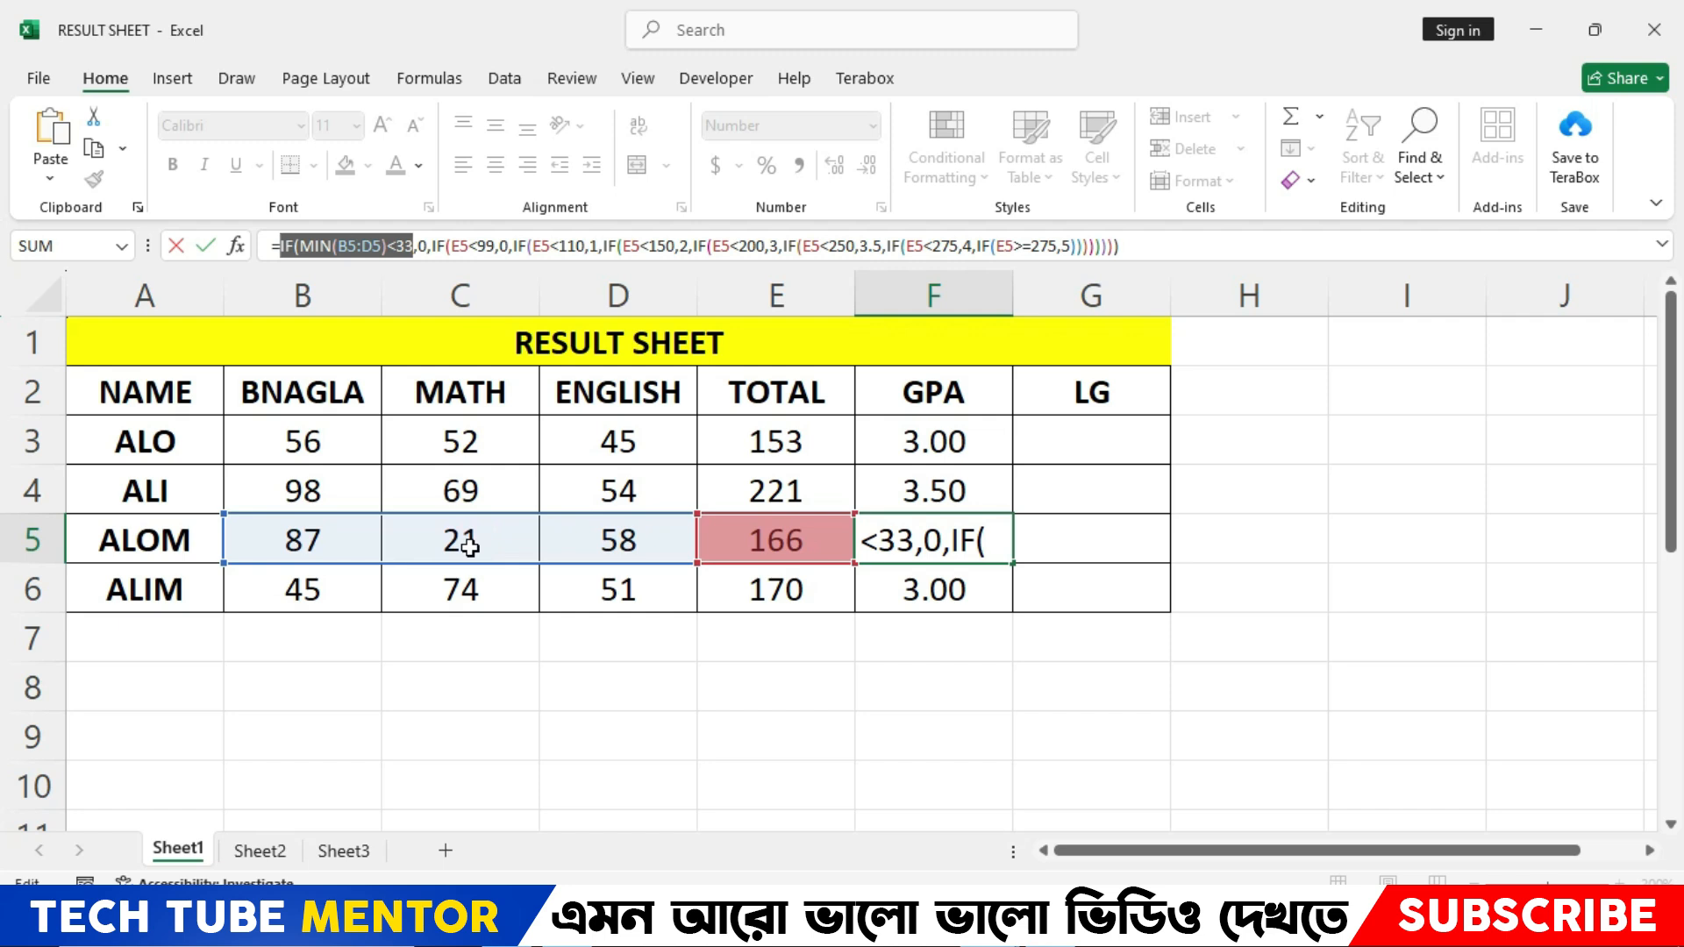
{"action": "key", "text": "Return"}
{"action": "key", "text": "Up"}
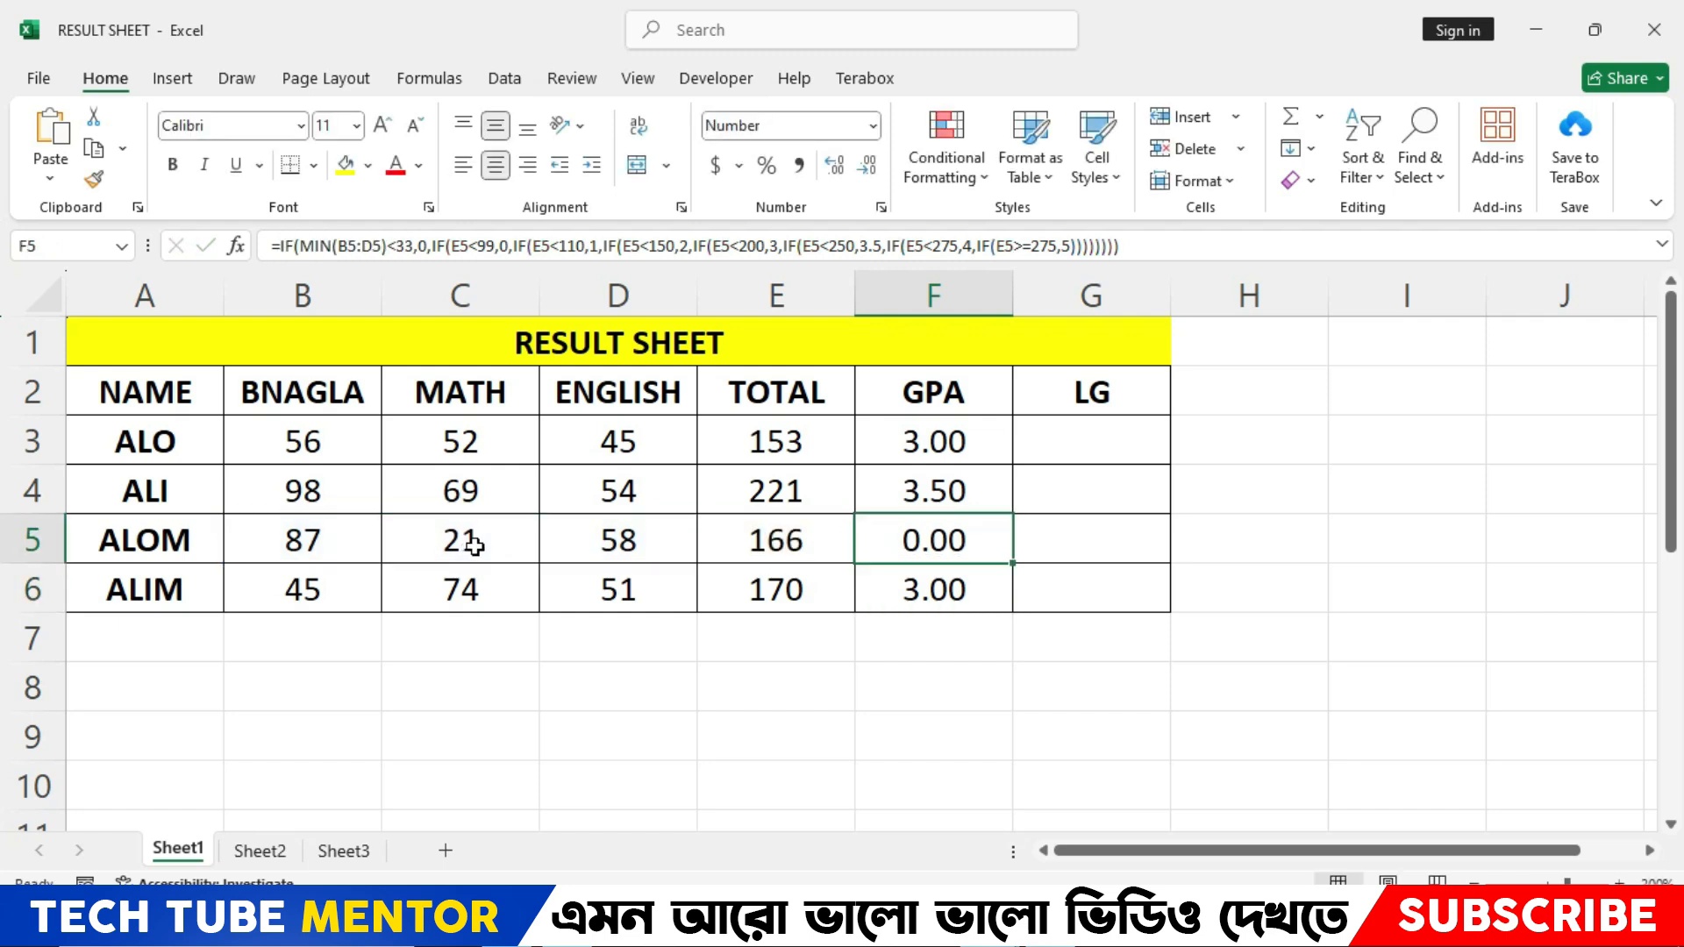
{"action": "left_click", "coordinate": [934, 451]}
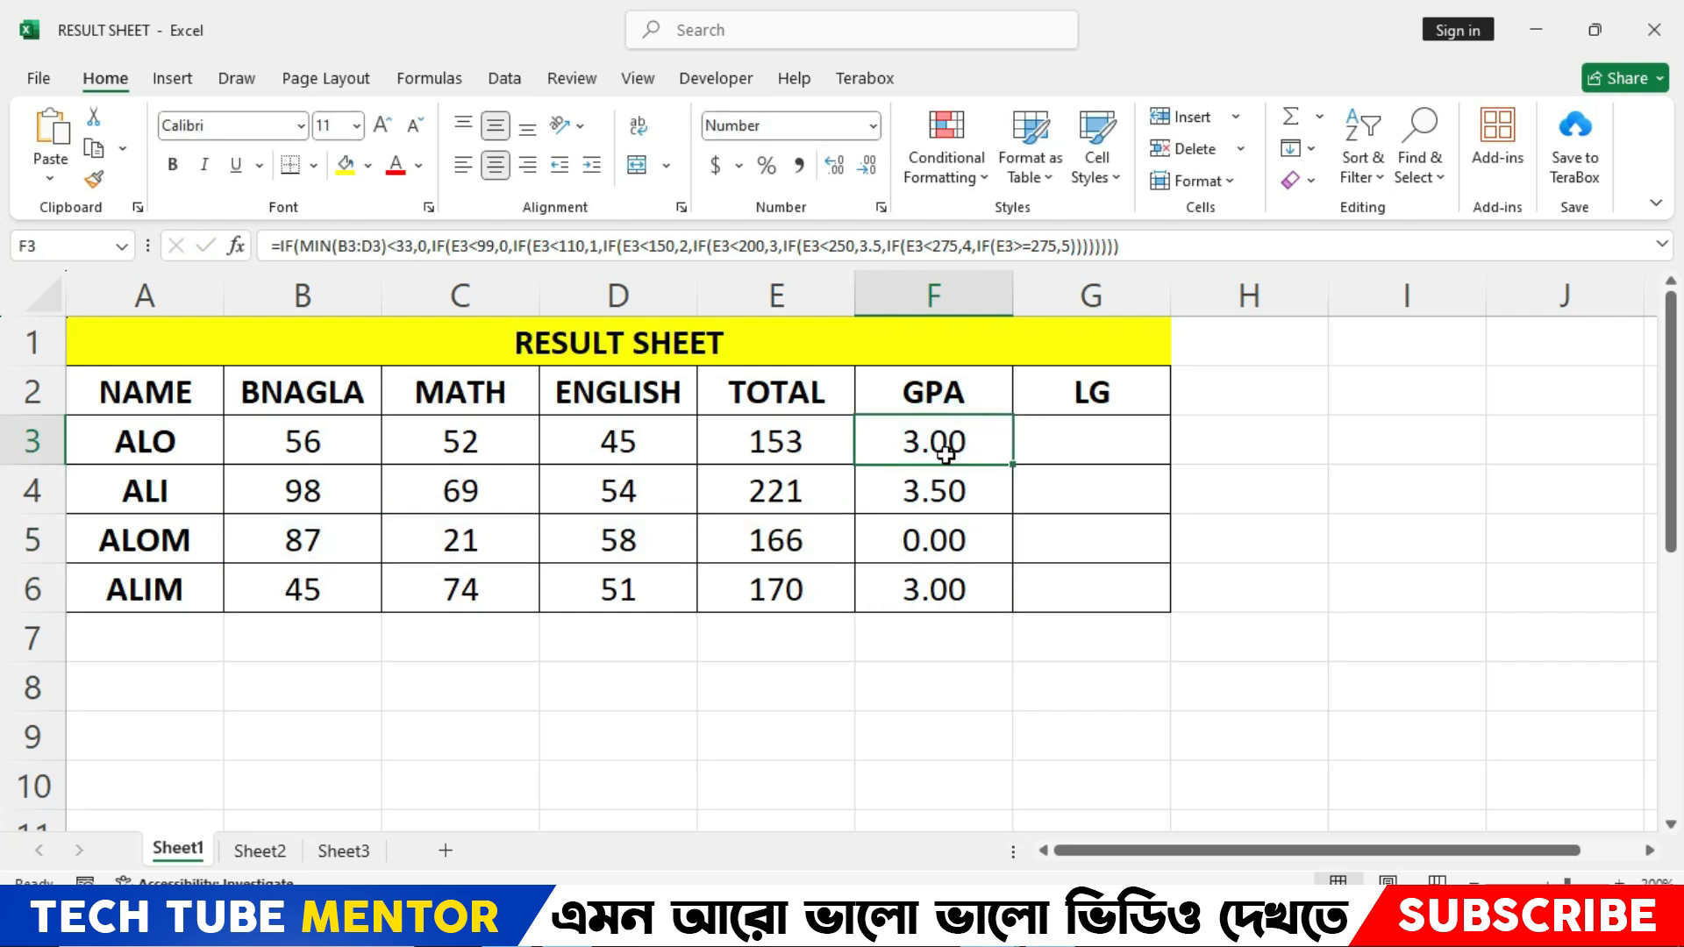
{"action": "left_click_drag", "start_coordinate": [959, 439], "coordinate": [951, 587]}
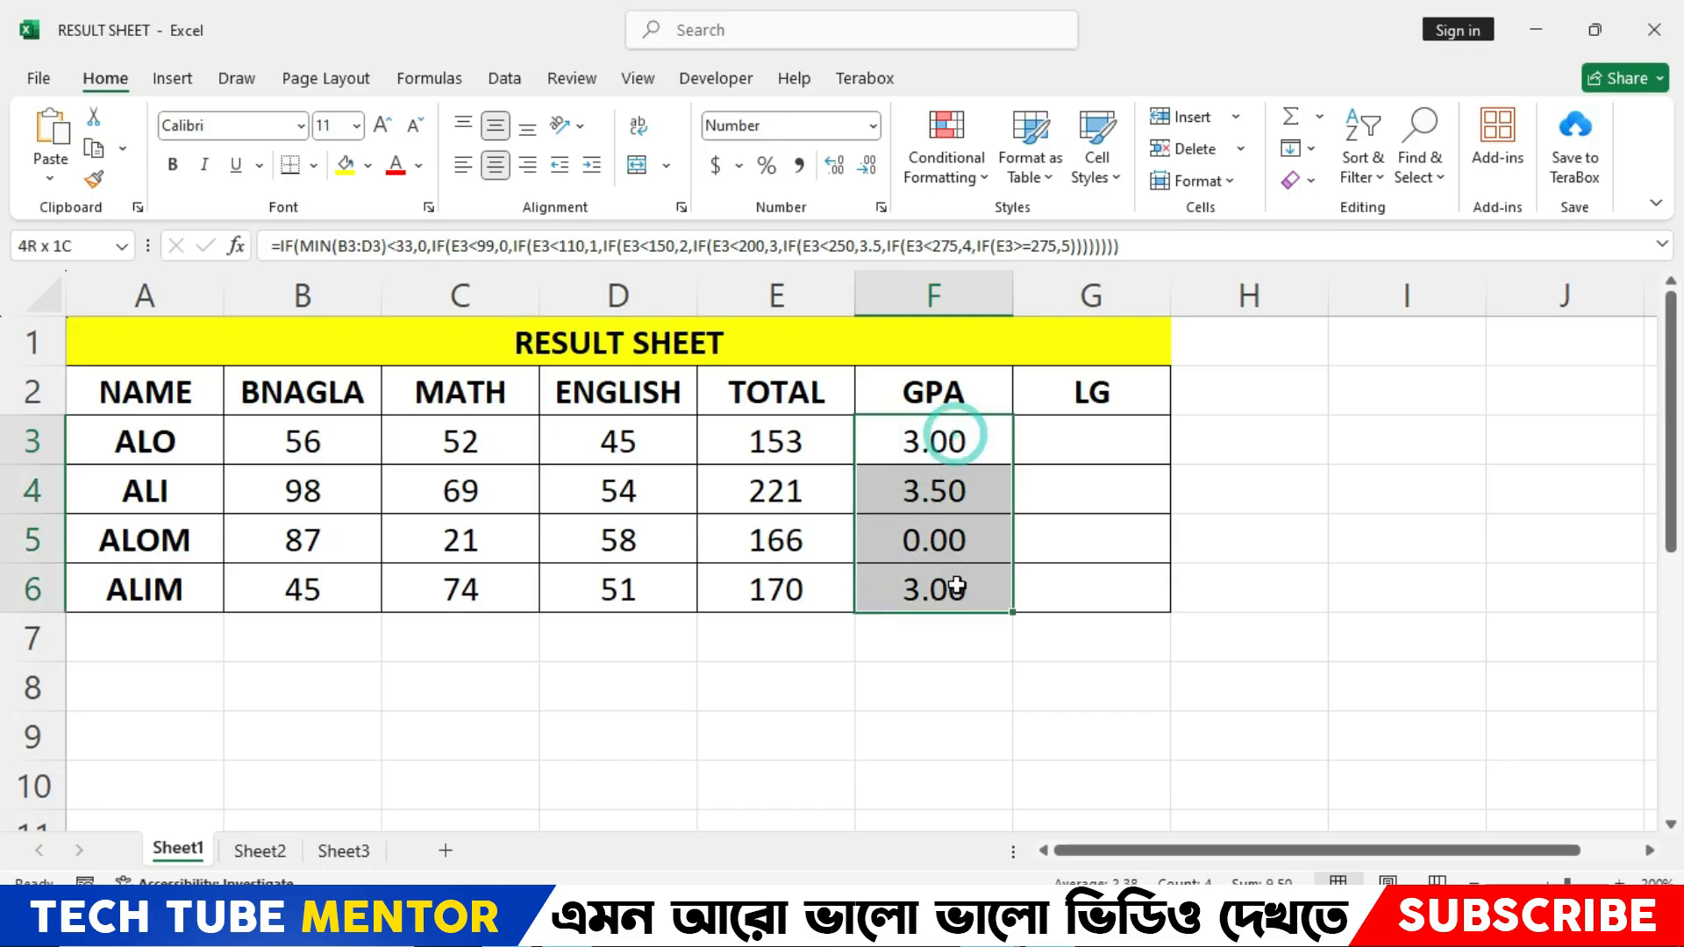
{"action": "left_click", "coordinate": [1069, 495]}
Try increasing and decreasing the decimal places of the GPA in F3, ending at two decimals.
{"action": "left_click", "coordinate": [985, 439]}
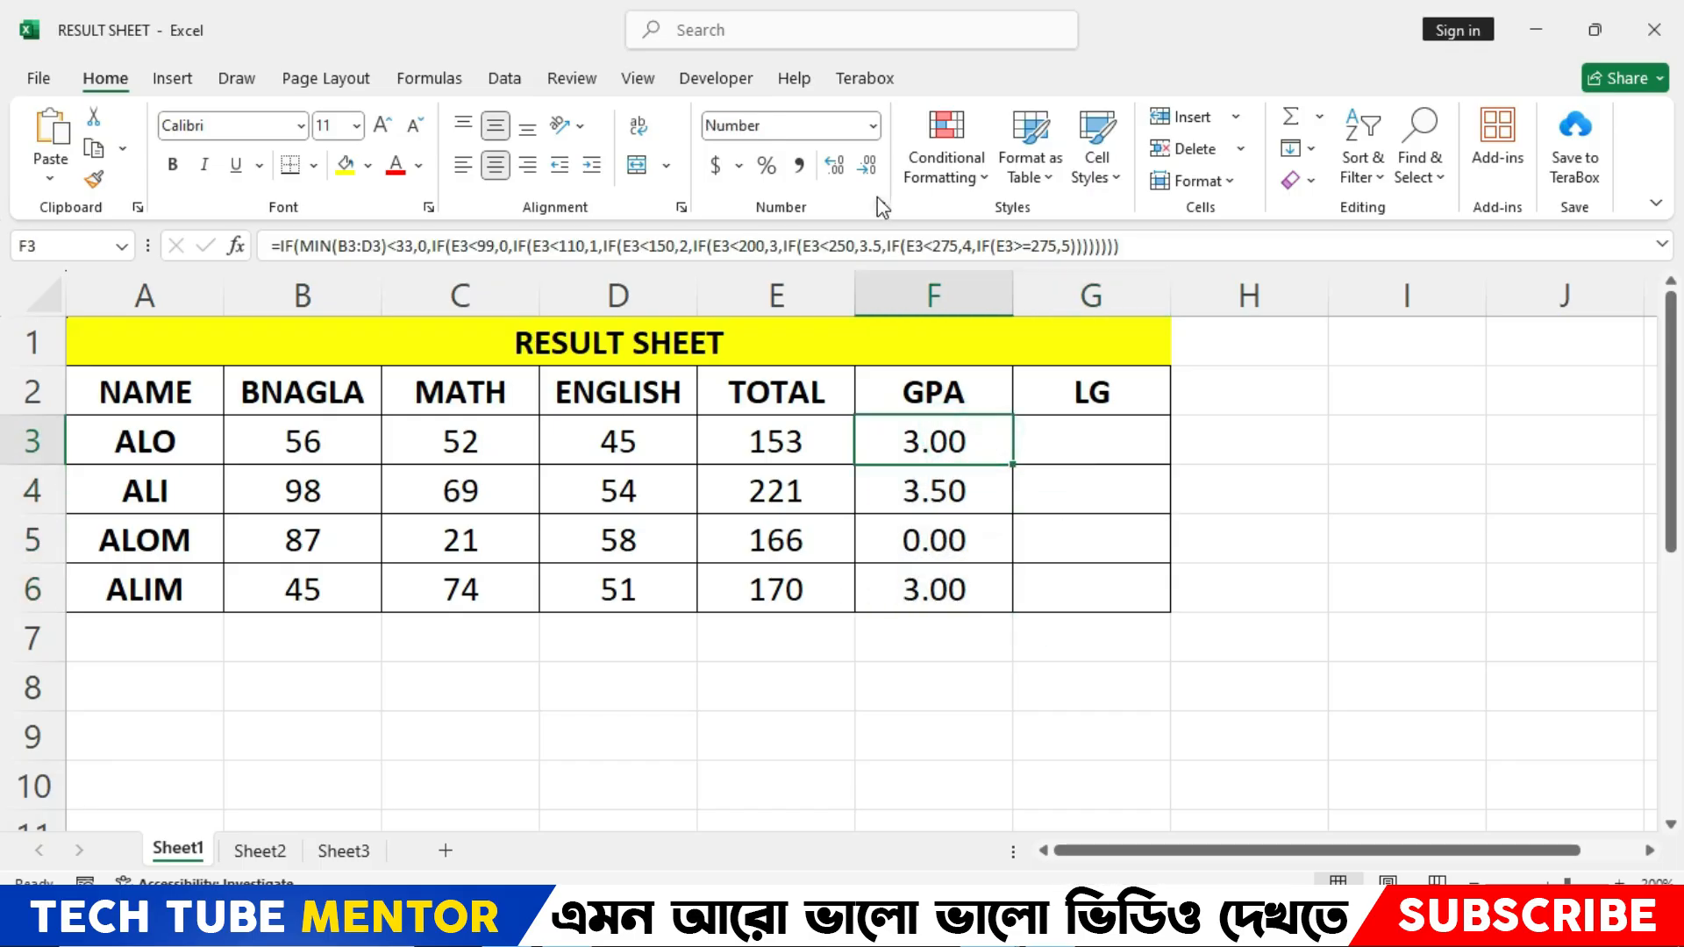
{"action": "left_click", "coordinate": [837, 167]}
{"action": "left_click", "coordinate": [837, 167]}
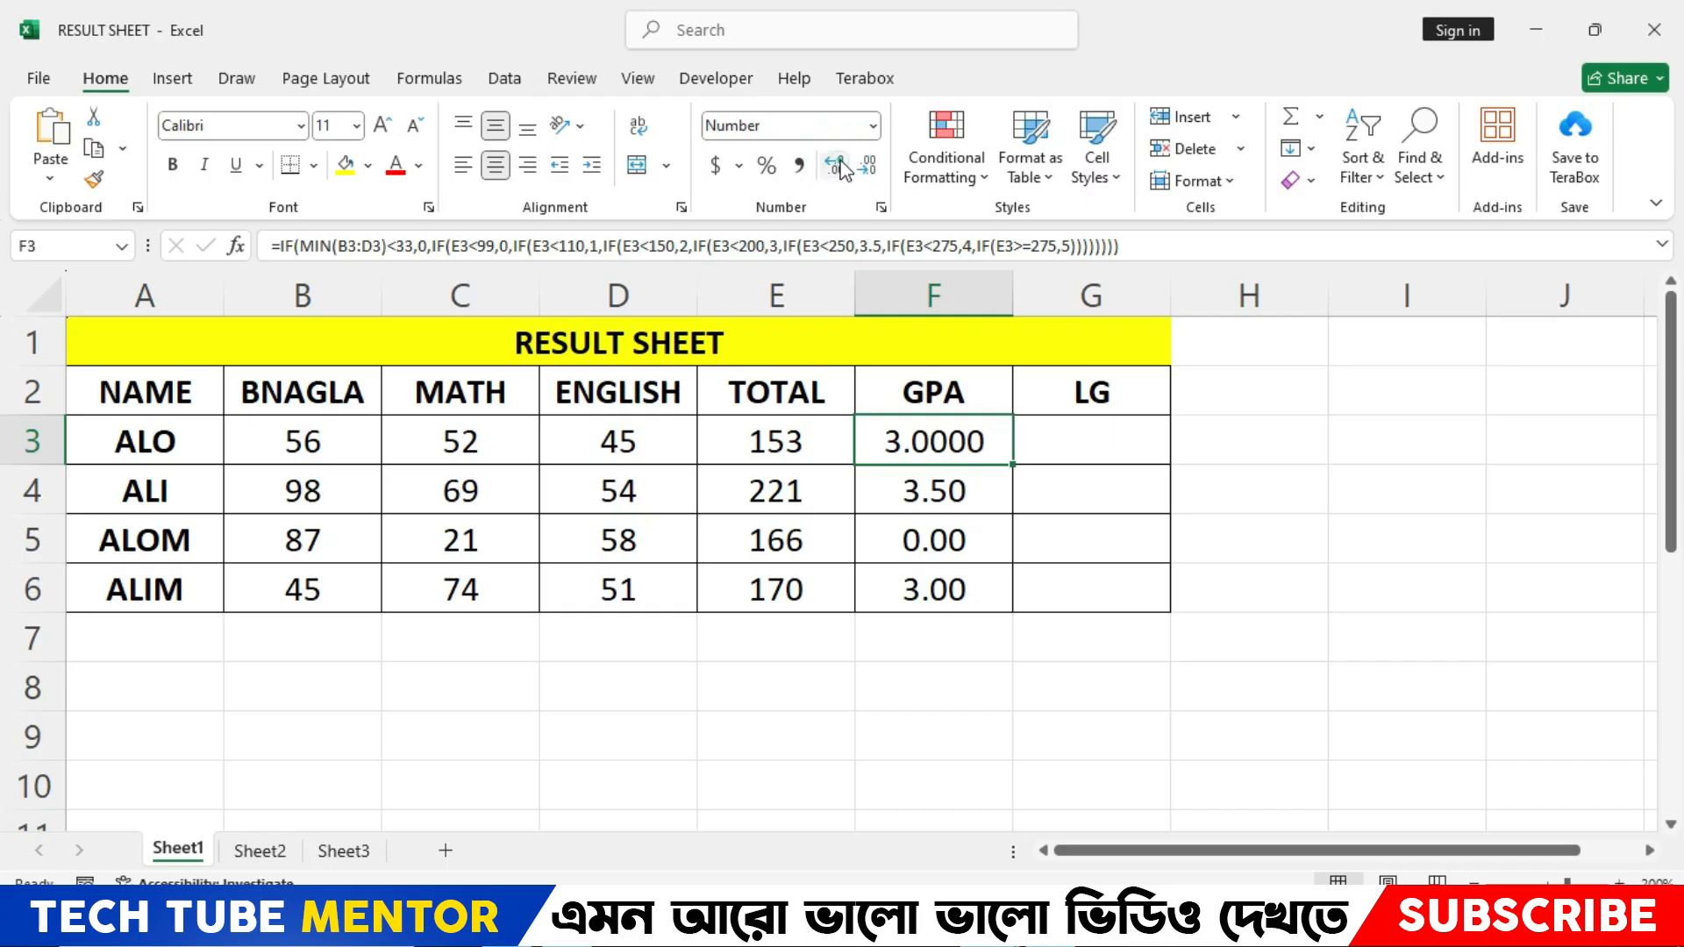
{"action": "left_click", "coordinate": [868, 169]}
{"action": "left_click", "coordinate": [869, 169]}
{"action": "left_click", "coordinate": [837, 166]}
{"action": "left_click", "coordinate": [868, 168]}
{"action": "left_click", "coordinate": [869, 168]}
{"action": "left_click", "coordinate": [836, 166]}
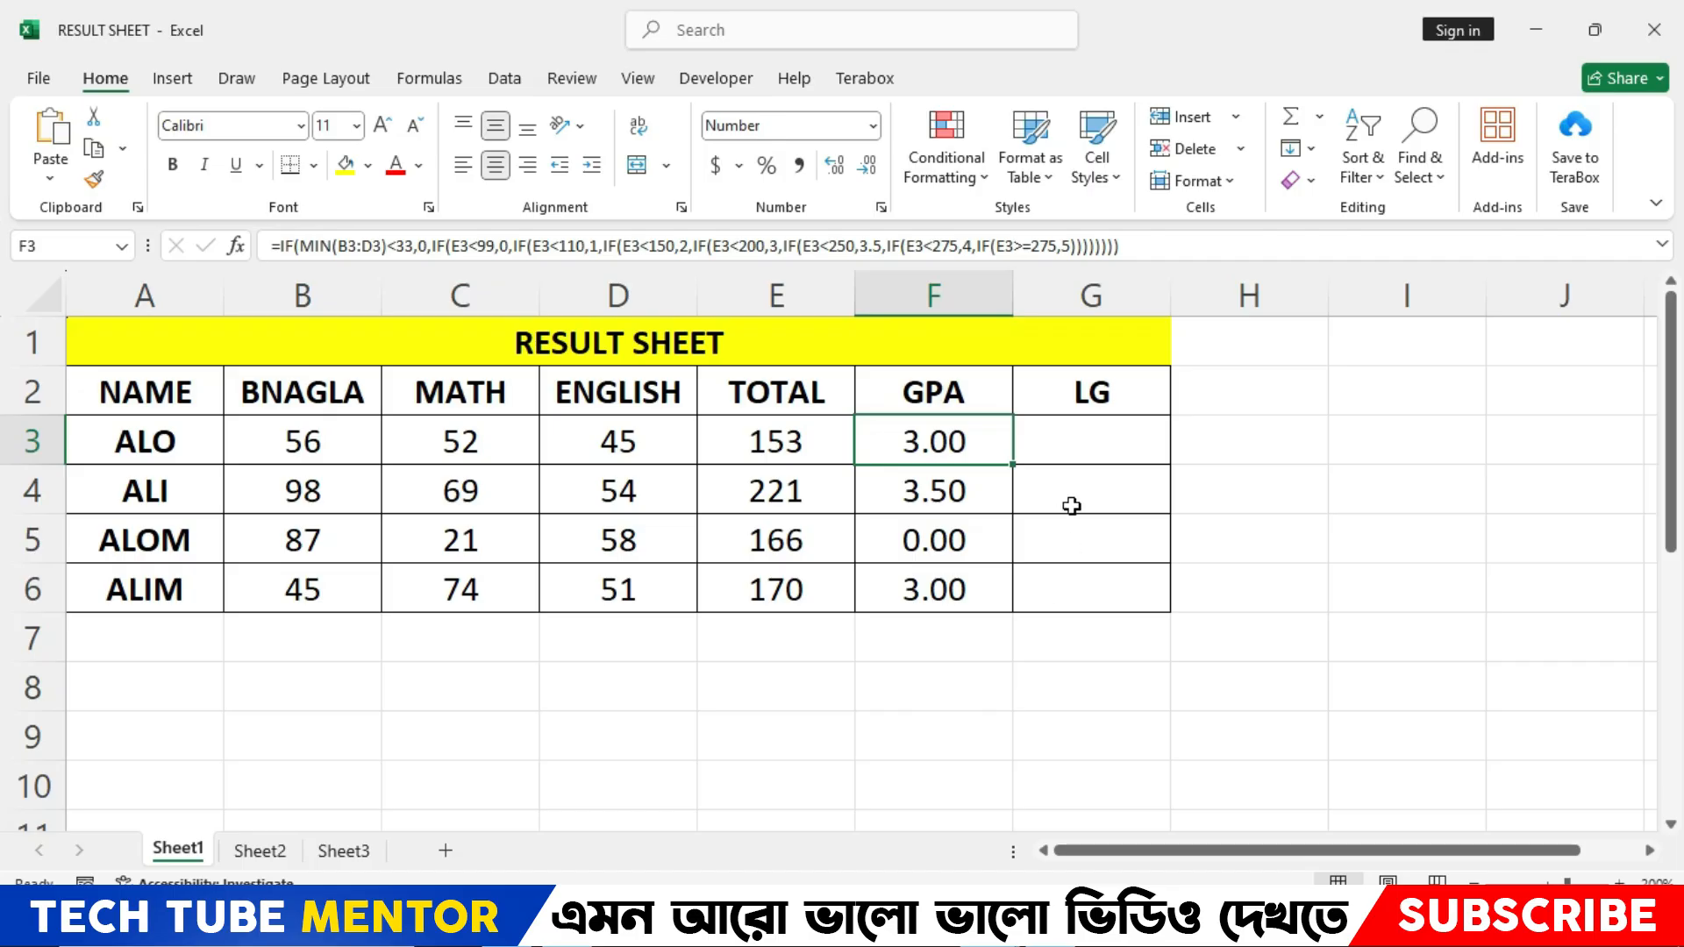
Copy the full formula text of F3 into the LG cell G3 with its references unchanged.
{"action": "left_click", "coordinate": [1103, 431]}
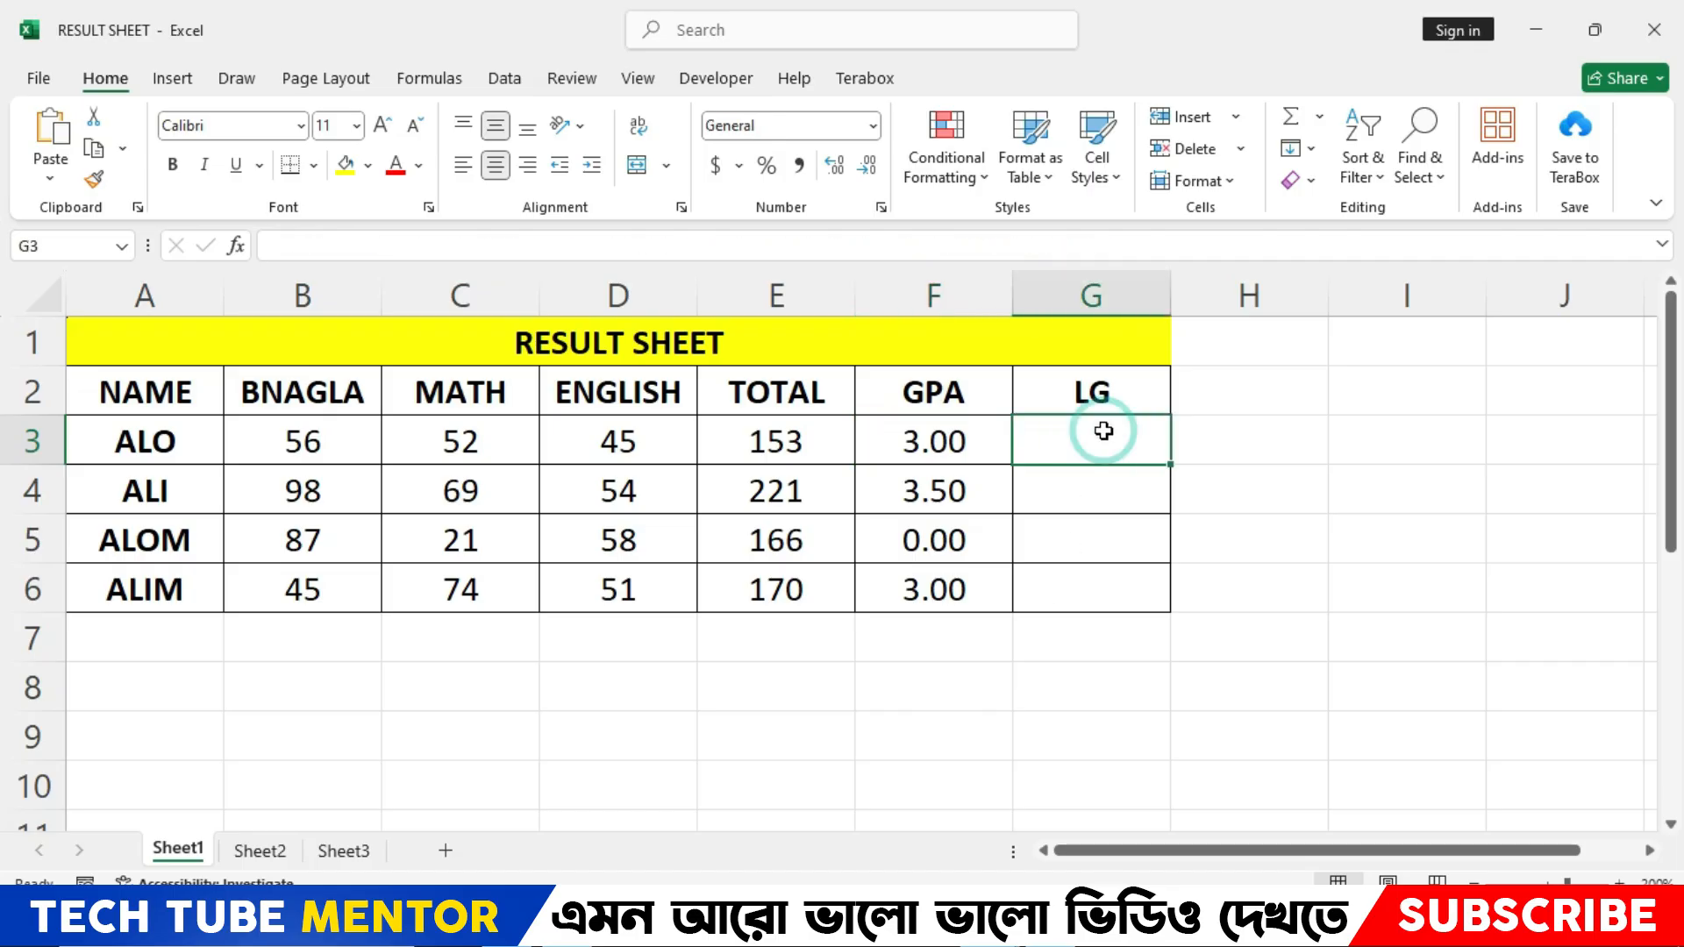
{"action": "left_click", "coordinate": [948, 427]}
{"action": "left_click_drag", "start_coordinate": [1156, 245], "coordinate": [264, 316]}
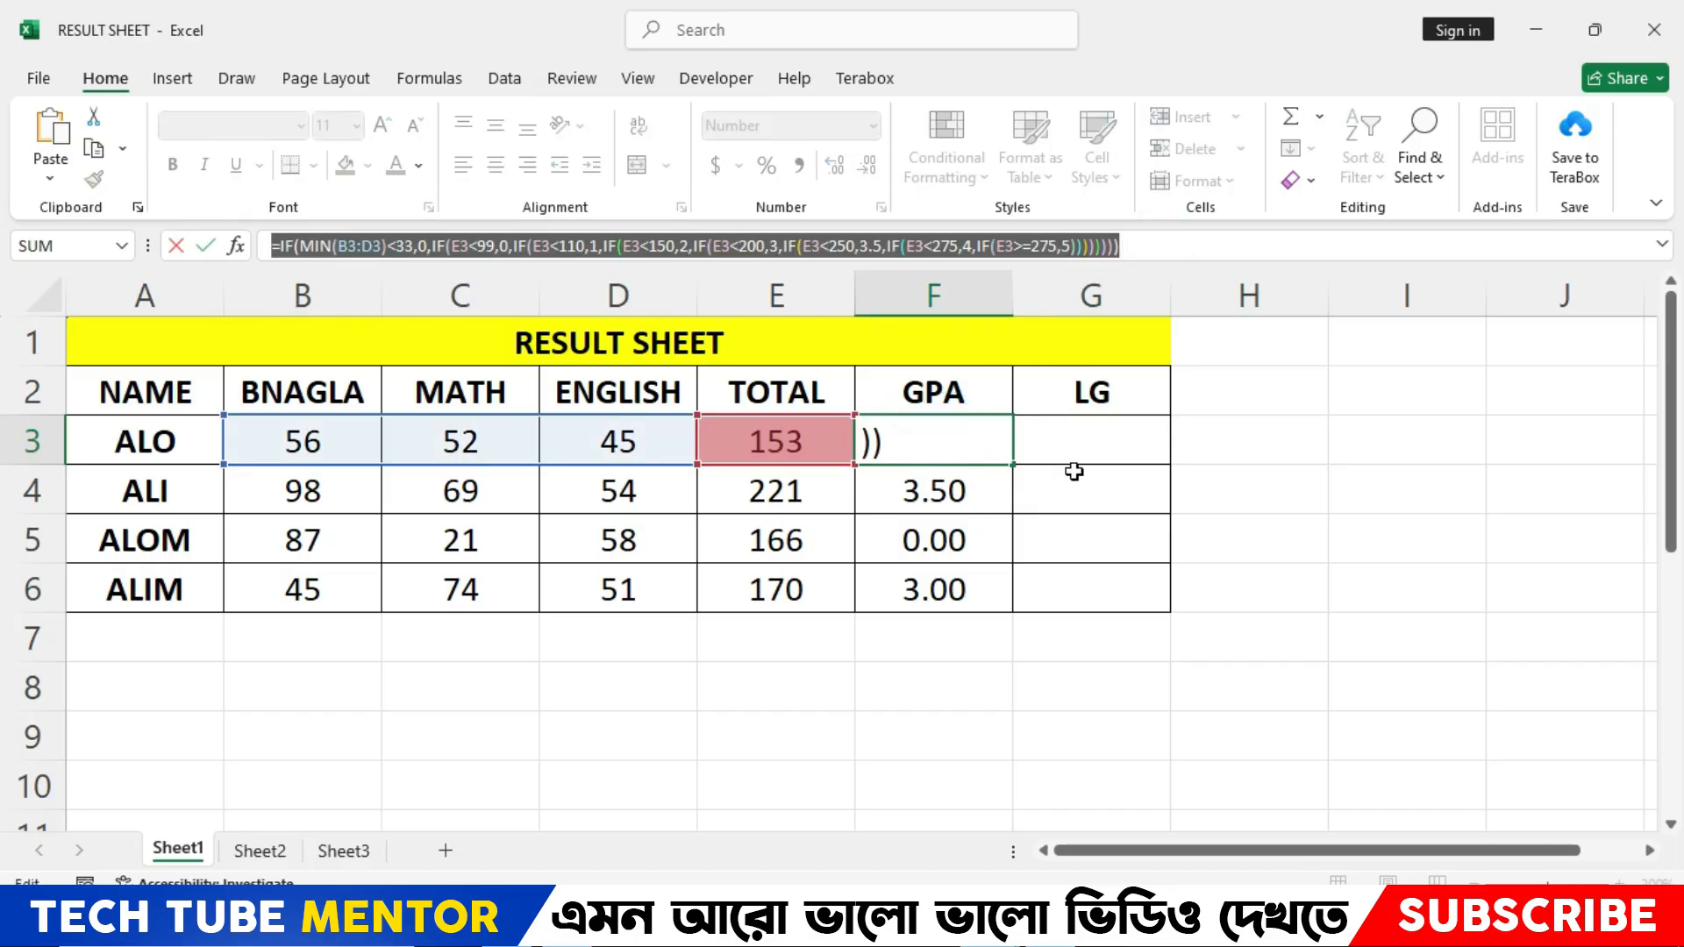
{"action": "key", "text": "Escape"}
{"action": "left_click", "coordinate": [1066, 440]}
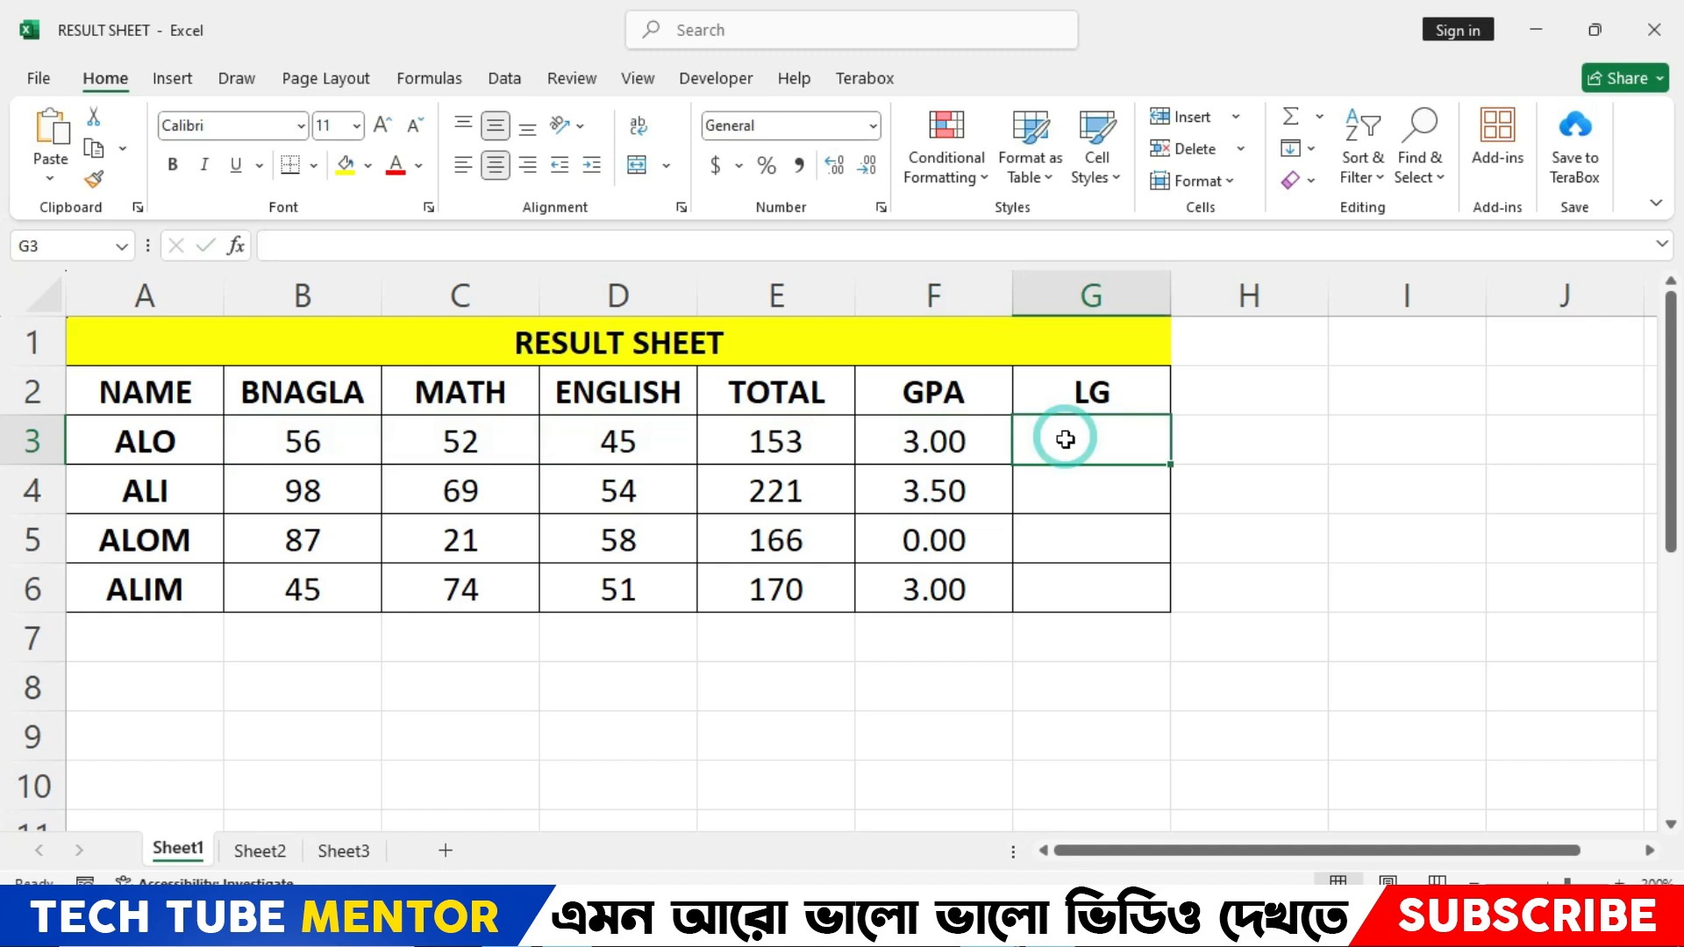
{"action": "key", "text": "ctrl+v"}
In G3's formula, replace the result of the MIN(B3:D3)<33 condition with "F".
{"action": "double_click", "coordinate": [1113, 438]}
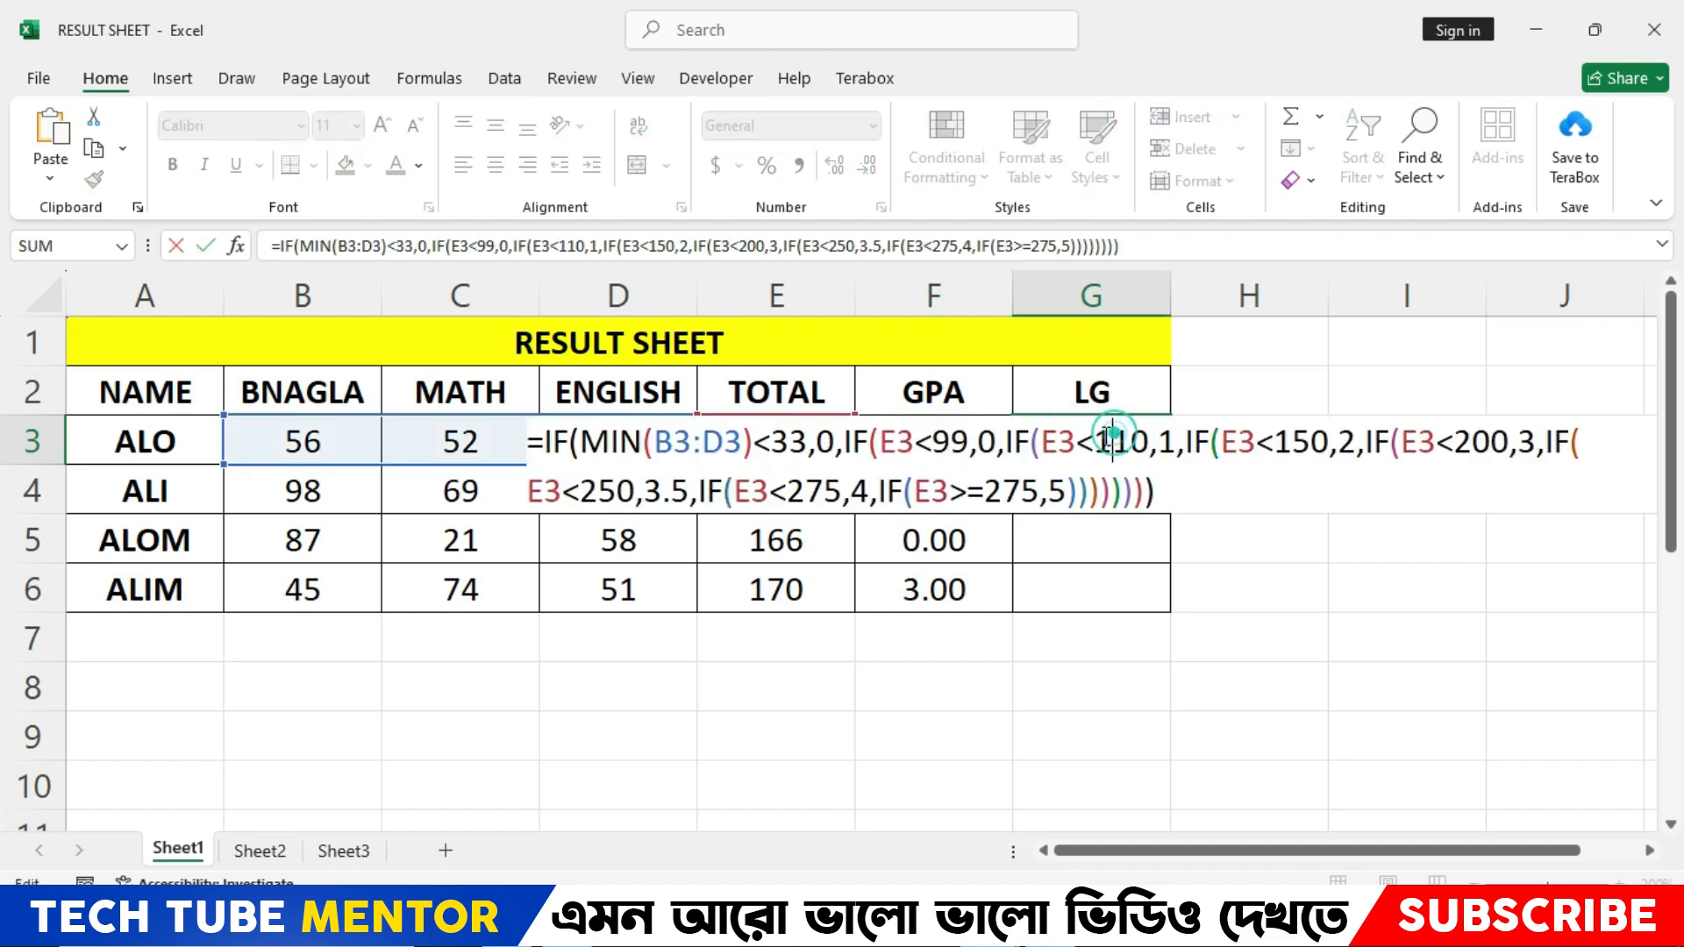
{"action": "double_click", "coordinate": [423, 245]}
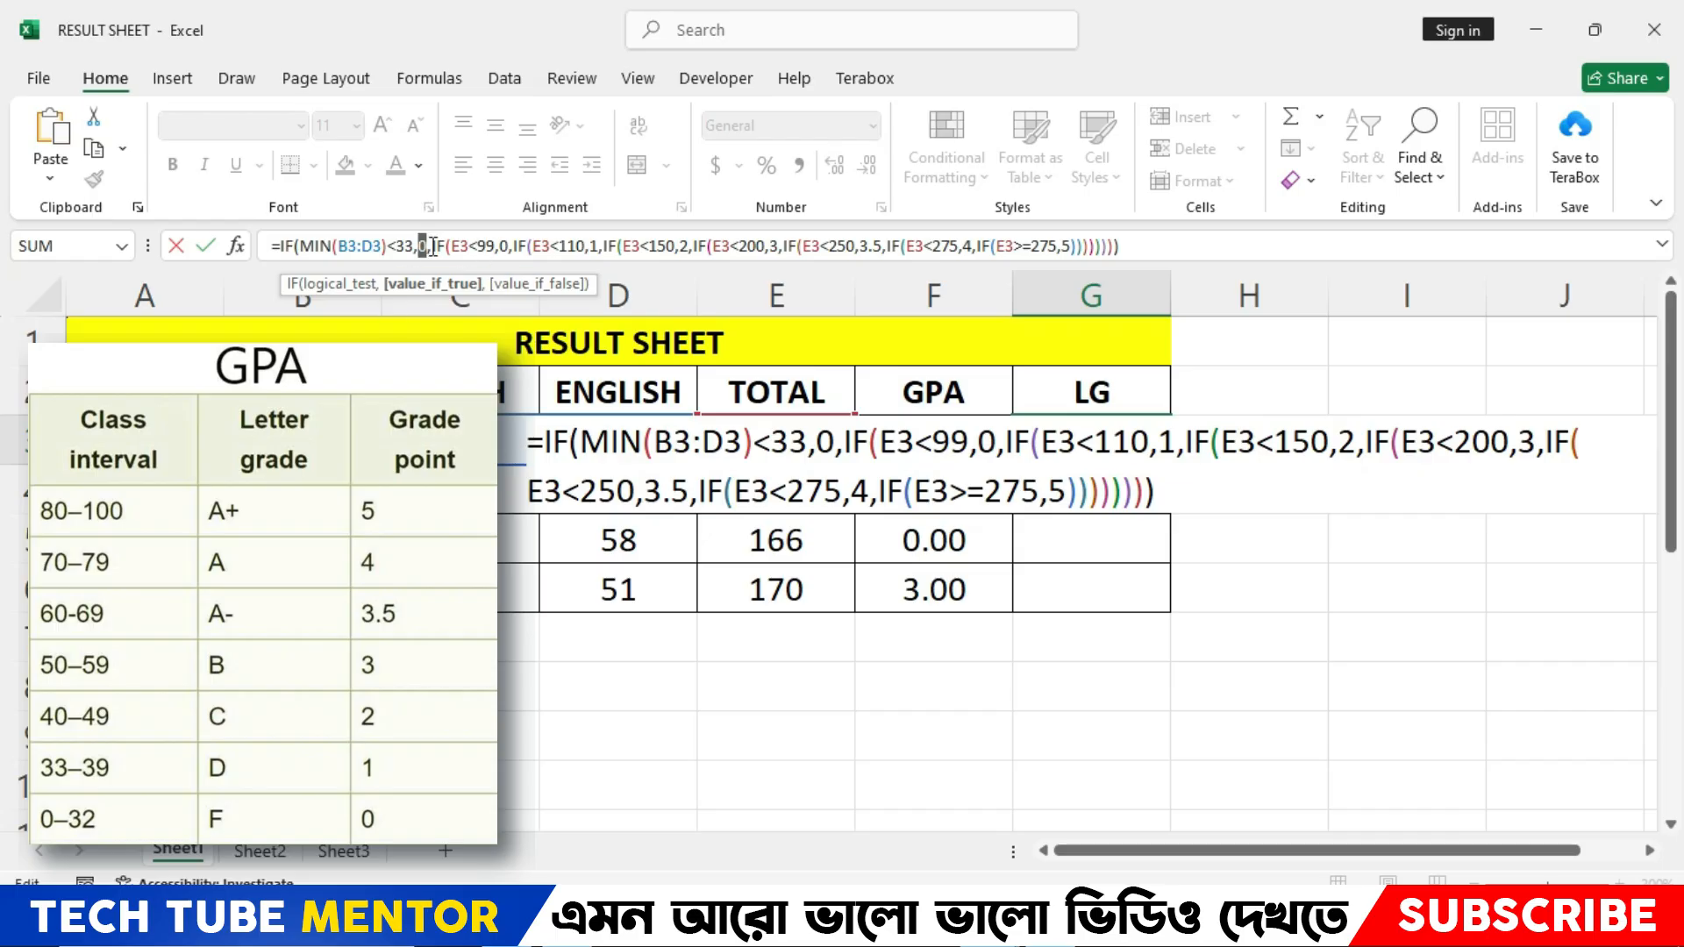
{"action": "key", "text": "Left"}
{"action": "key", "text": "Delete"}
{"action": "type", "text": "\""}
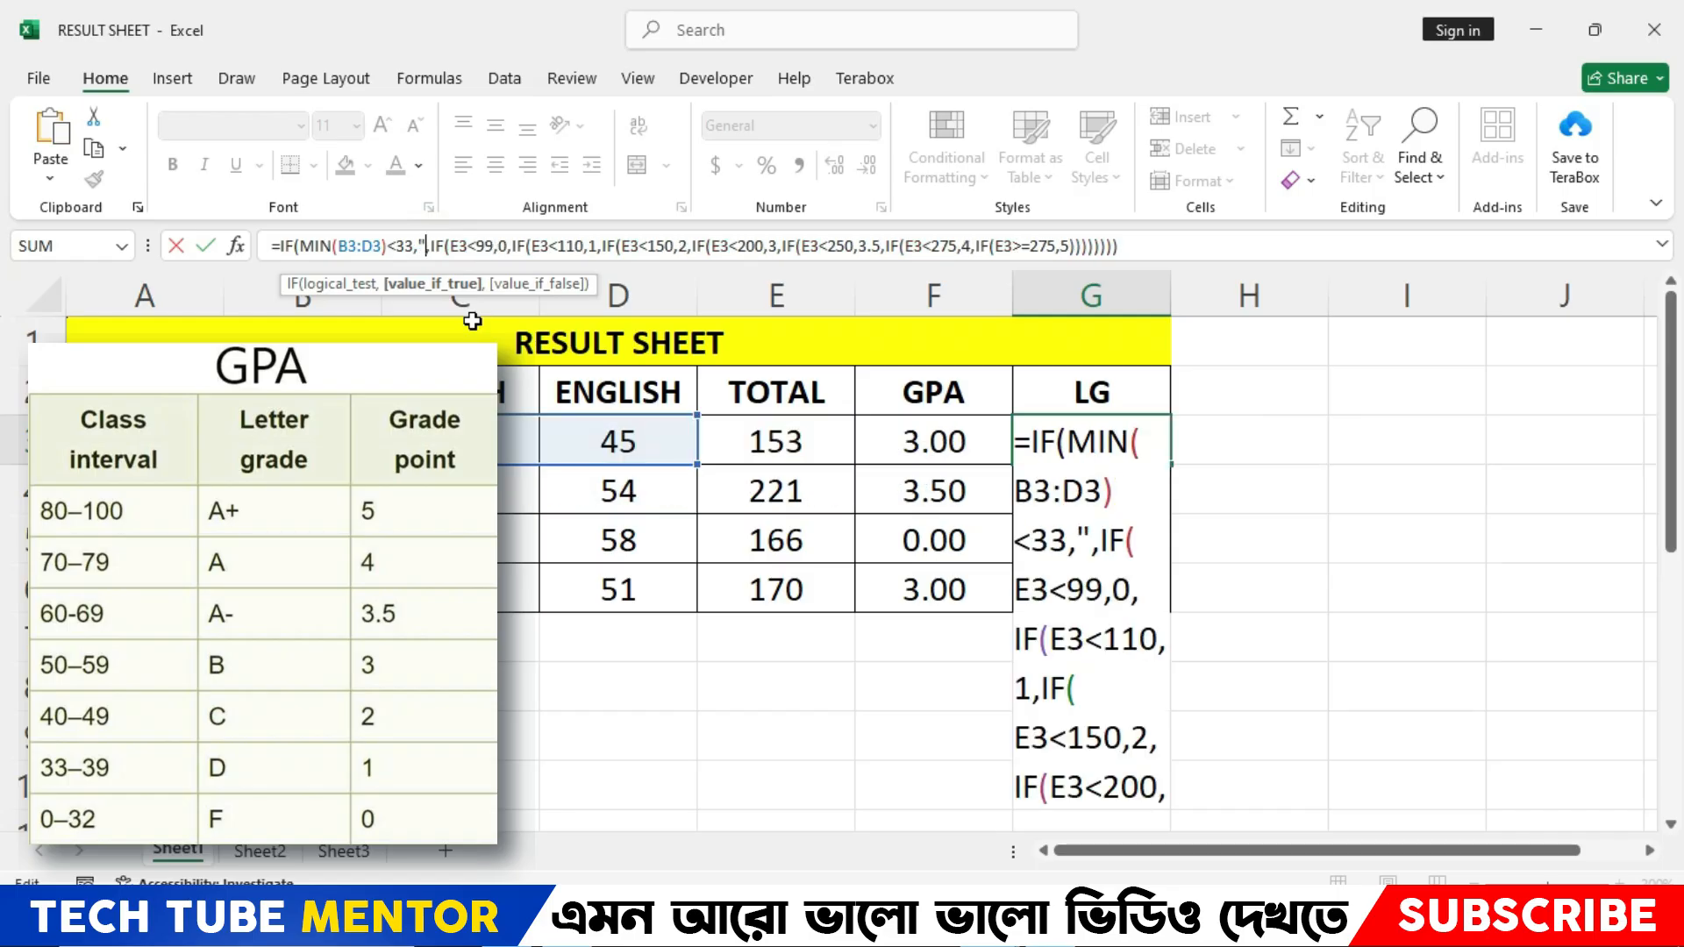
{"action": "type", "text": "F"}
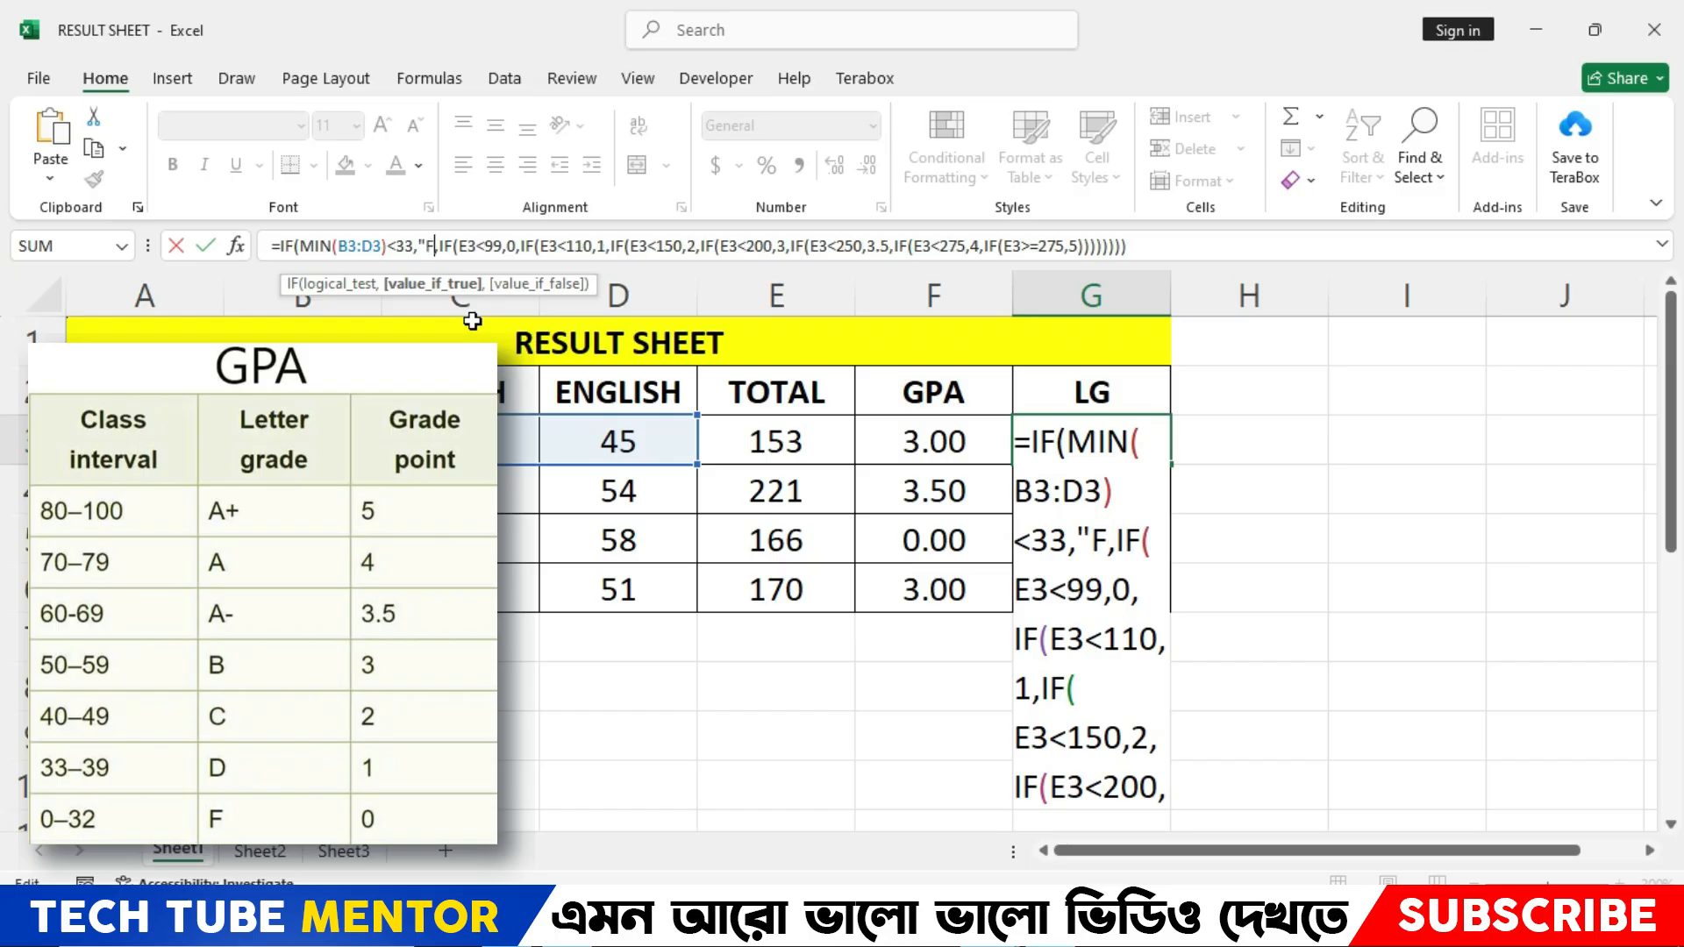
{"action": "type", "text": "\""}
Replace the result of the E3<99 condition in G3's formula with "F".
{"action": "key", "text": "Right"}
{"action": "key", "text": "Right"}
{"action": "key", "text": "Right"}
{"action": "key", "text": "Right"}
{"action": "key", "text": "Right"}
{"action": "key", "text": "Right"}
{"action": "key", "text": "Right"}
{"action": "key", "text": "Right"}
{"action": "key", "text": "Right"}
{"action": "key", "text": "Right"}
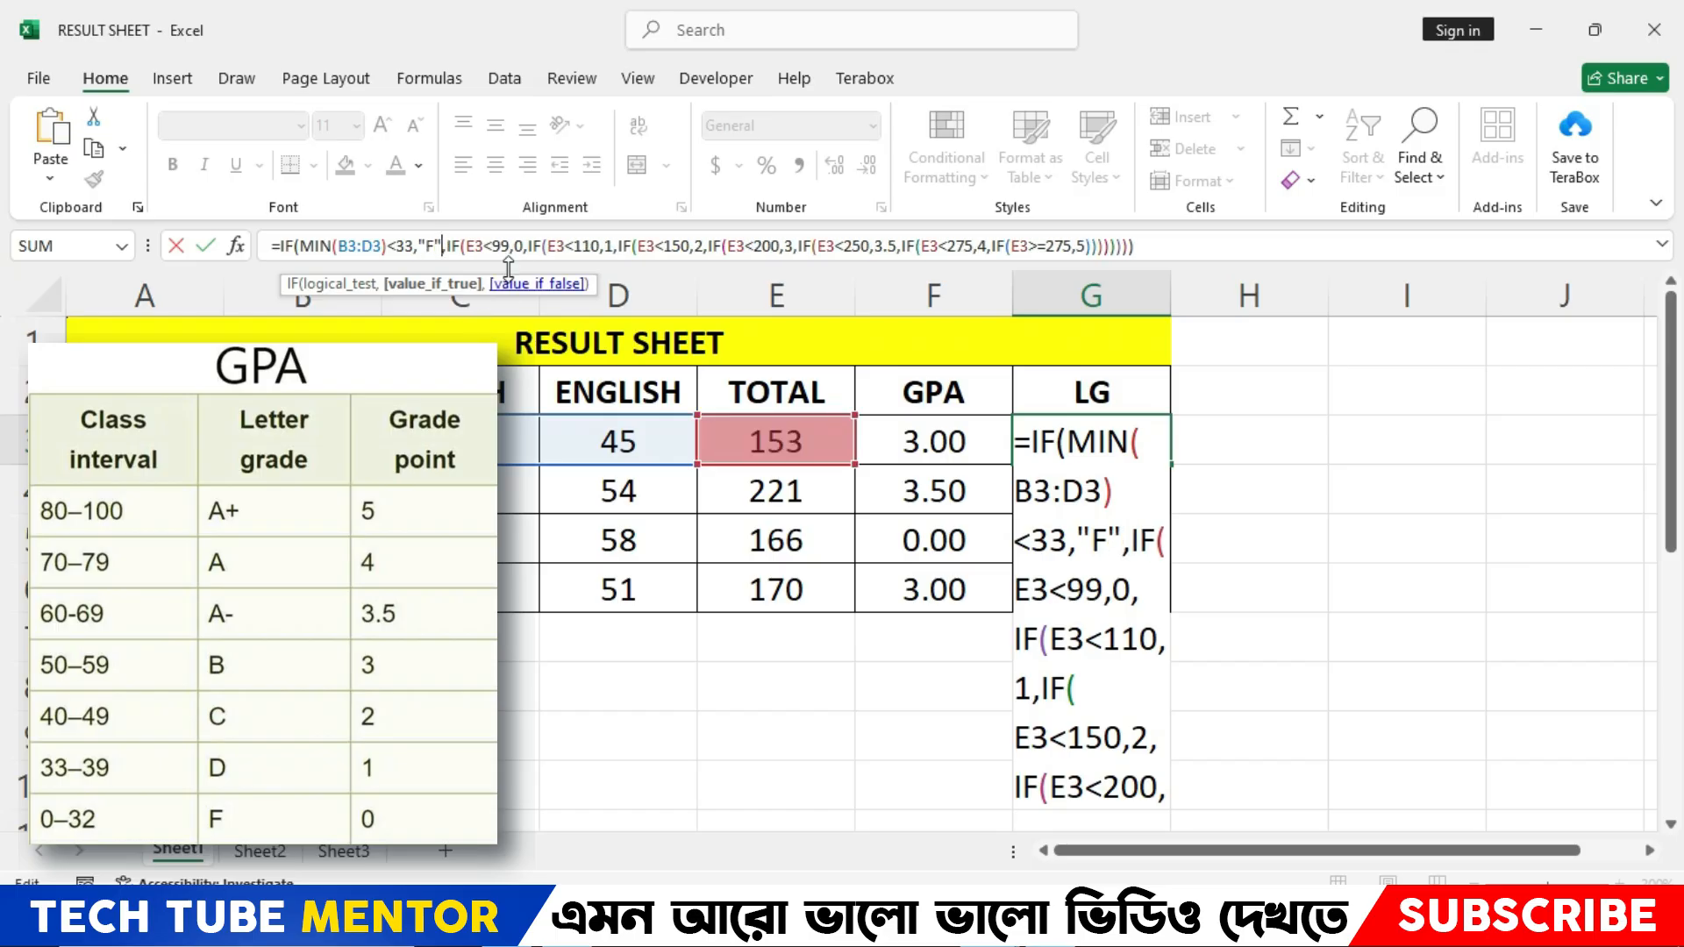
{"action": "key", "text": "shift+Right"}
{"action": "type", "text": "\""}
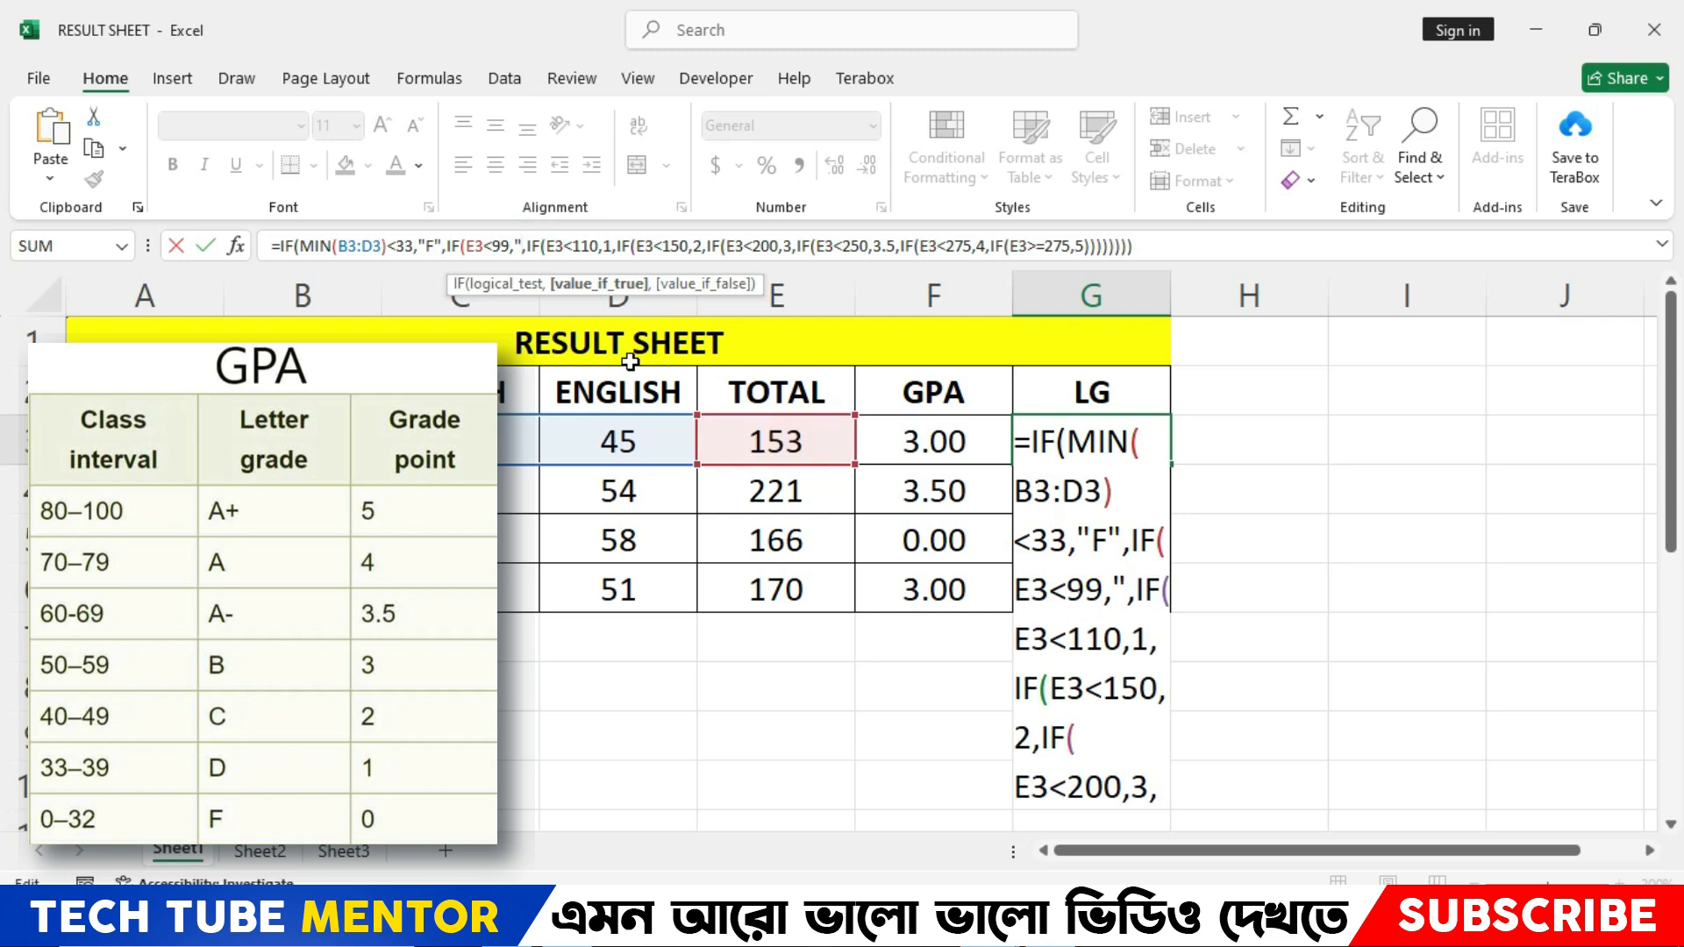
{"action": "type", "text": "F\""}
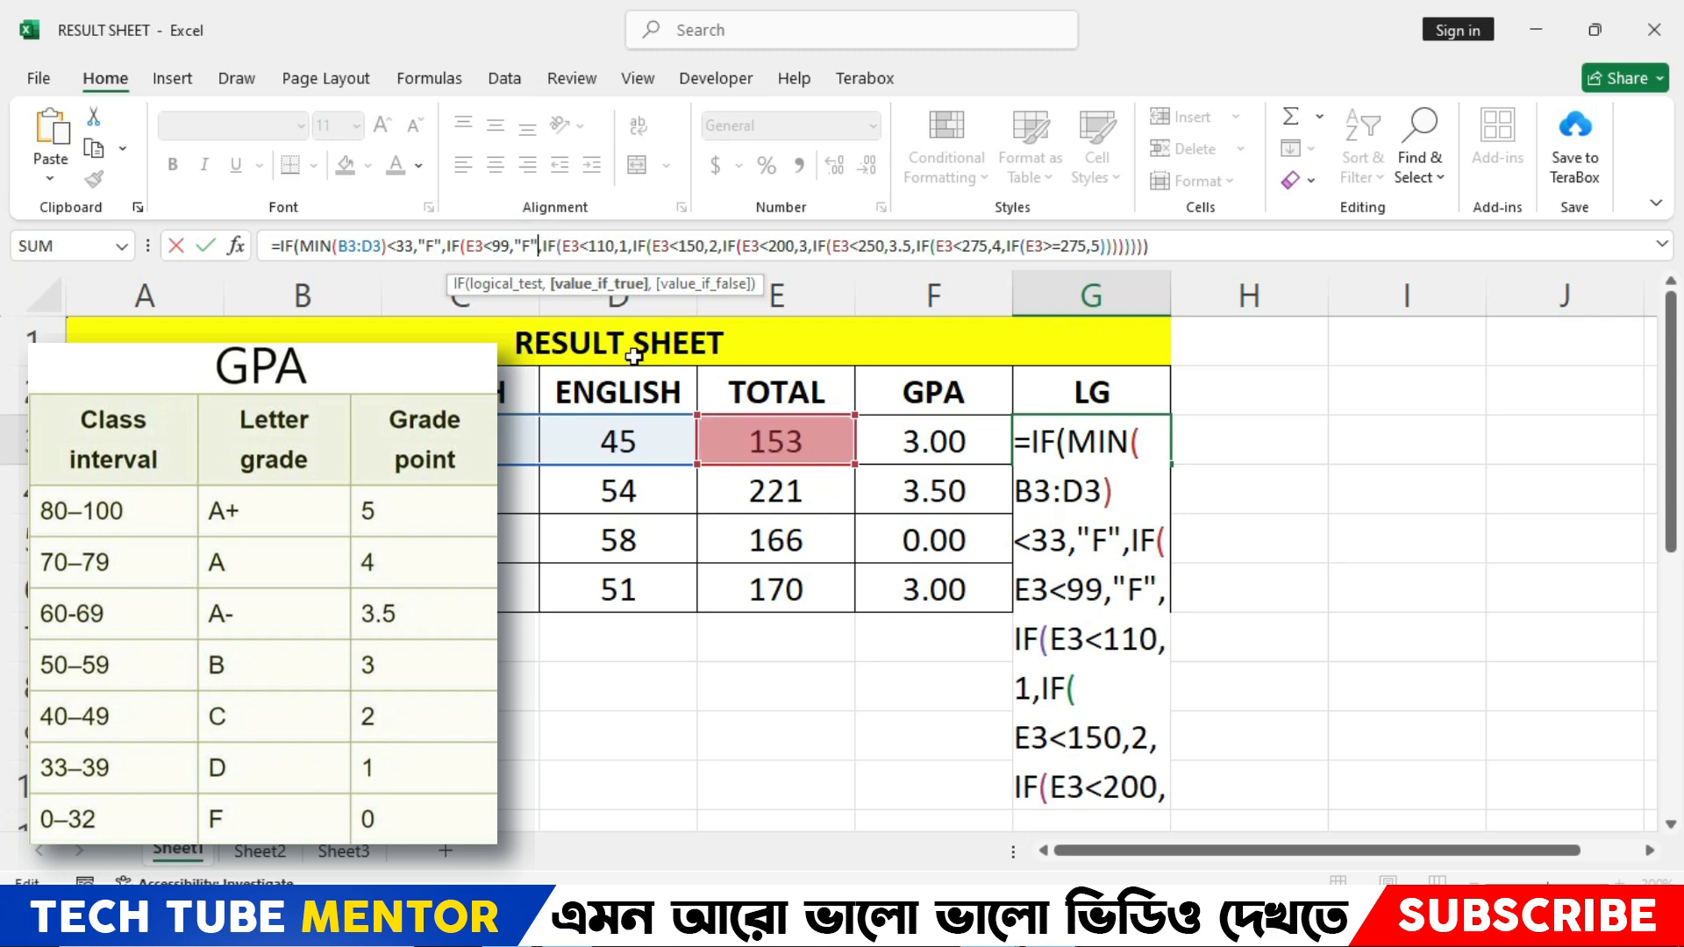
Replace the result of the E3<110 condition in G3's formula with "D".
{"action": "double_click", "coordinate": [622, 246]}
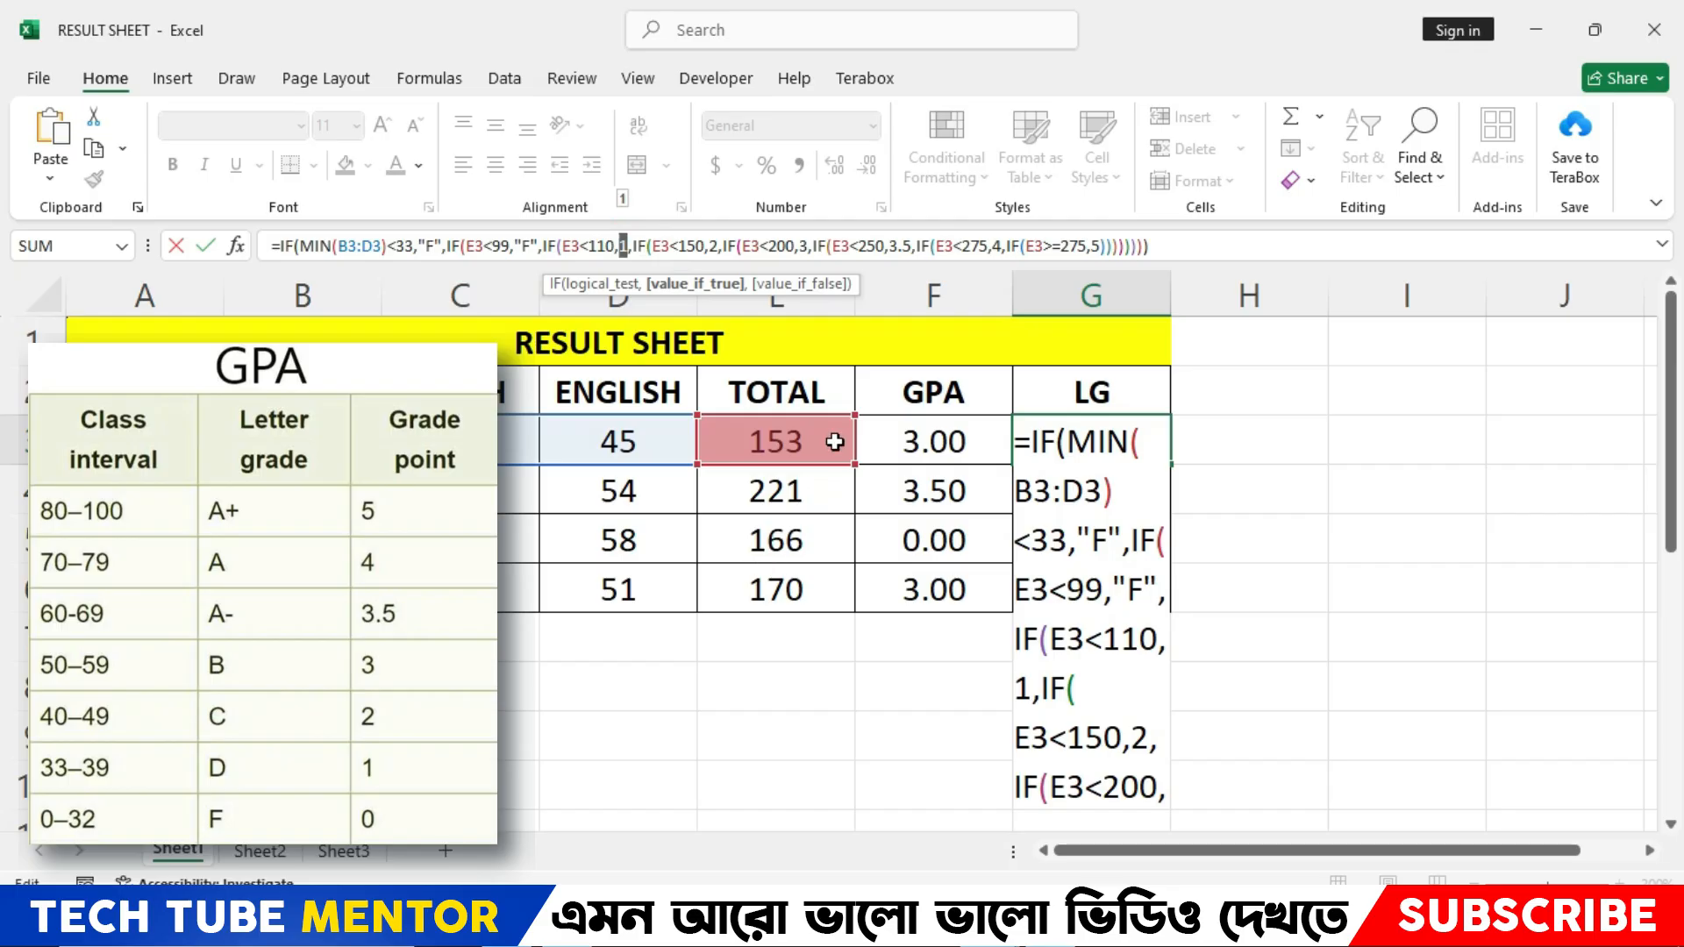
{"action": "type", "text": "\"D"}
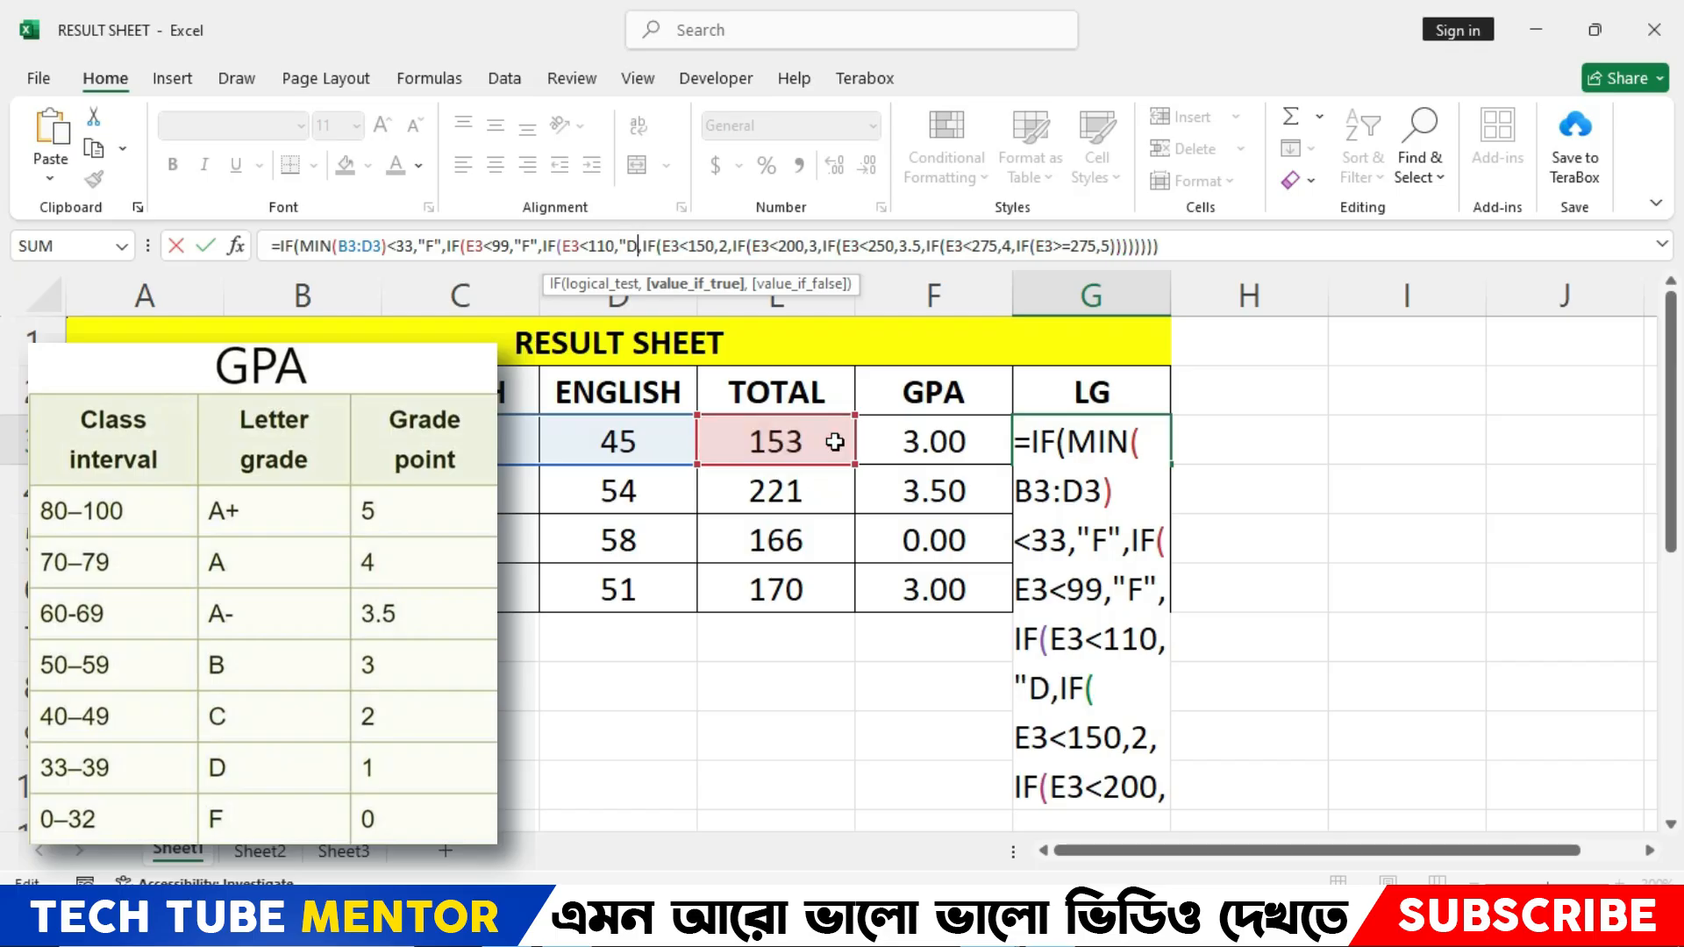
{"action": "type", "text": "\""}
Replace the result of the E3<150 condition in G3's formula with "C".
{"action": "key", "text": "Right"}
{"action": "key", "text": "Right"}
{"action": "key", "text": "Right"}
{"action": "key", "text": "Right"}
{"action": "key", "text": "Right"}
{"action": "key", "text": "Right"}
{"action": "key", "text": "Right"}
{"action": "key", "text": "Right"}
{"action": "key", "text": "Right"}
{"action": "key", "text": "Right"}
{"action": "key", "text": "Right"}
{"action": "key", "text": "Right"}
{"action": "key", "text": "Right"}
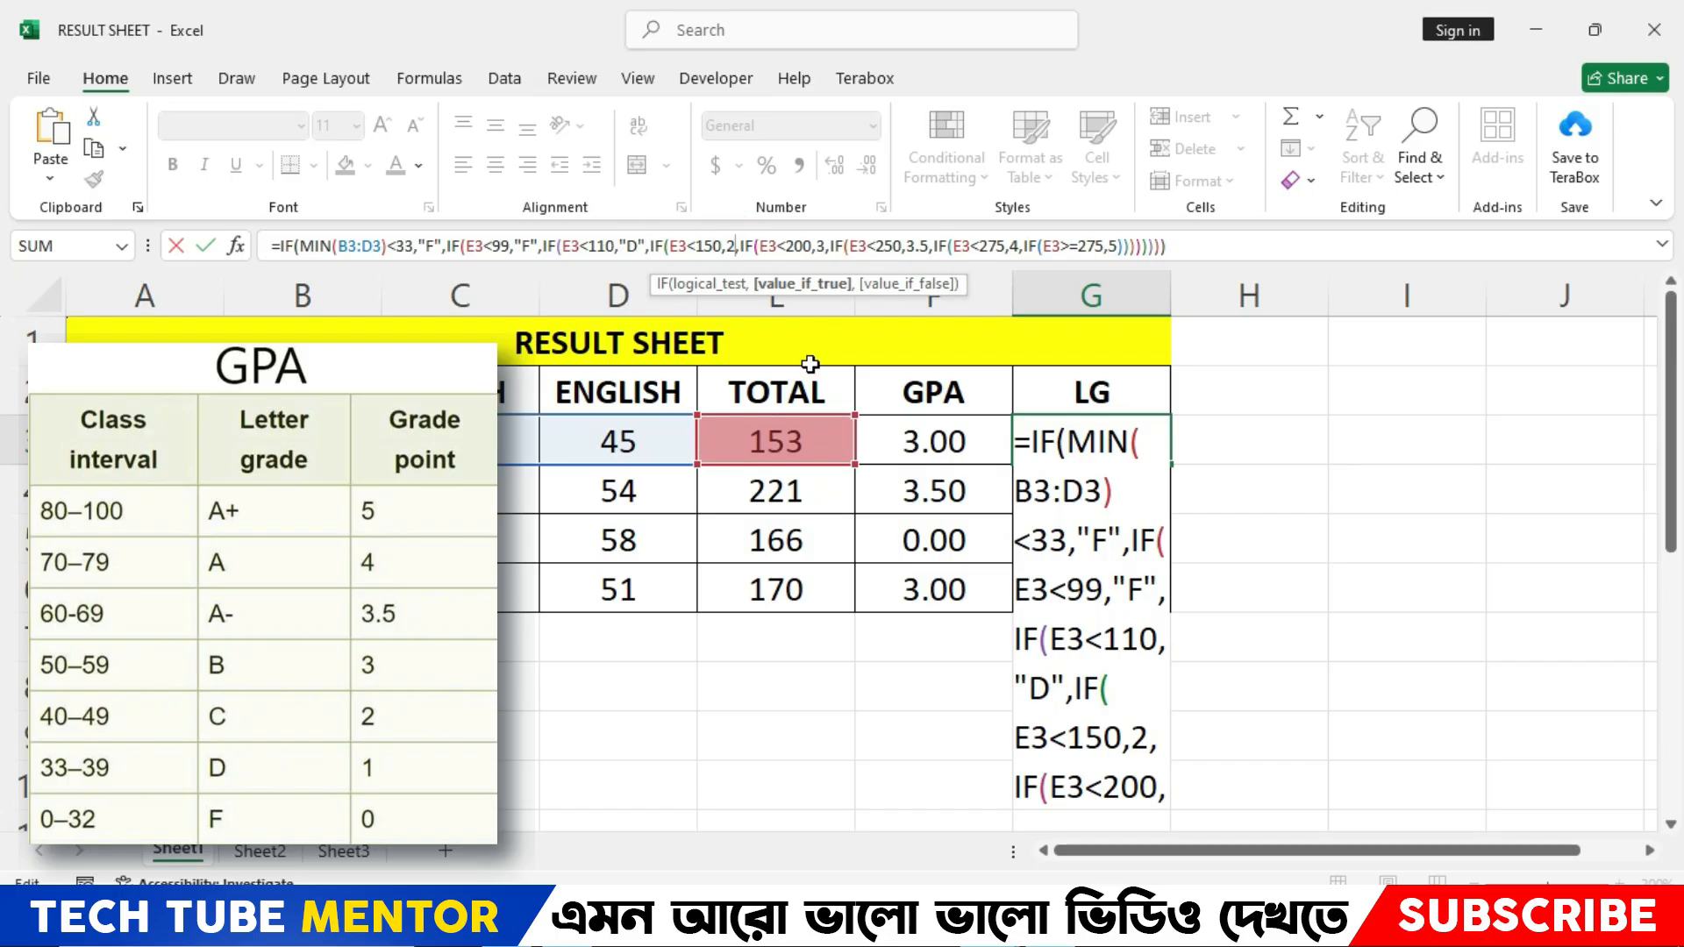
{"action": "key", "text": "BackSpace"}
{"action": "type", "text": "\"C\""}
Replace the result of the E3<200 condition in G3's formula with "B".
{"action": "key", "text": "Right"}
{"action": "key", "text": "Right"}
{"action": "key", "text": "Right"}
{"action": "key", "text": "Right"}
{"action": "key", "text": "Right"}
{"action": "key", "text": "Right"}
{"action": "key", "text": "Right"}
{"action": "key", "text": "Right"}
{"action": "key", "text": "Right"}
{"action": "key", "text": "Right"}
{"action": "key", "text": "Right"}
{"action": "key", "text": "Right"}
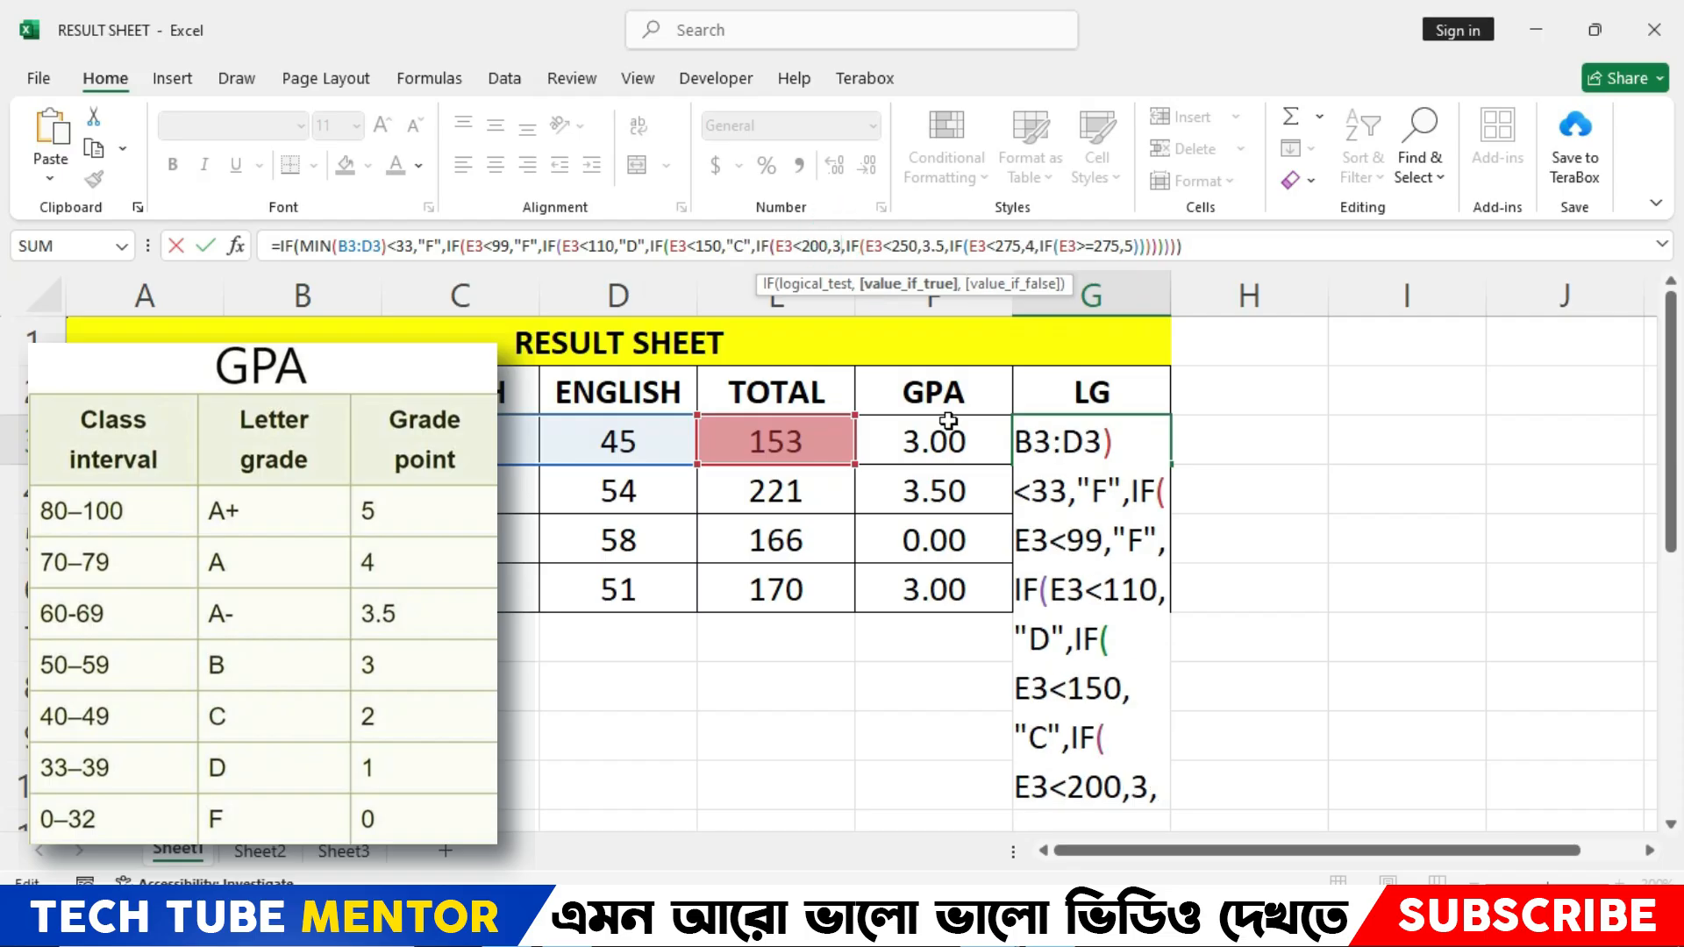
{"action": "key", "text": "BackSpace"}
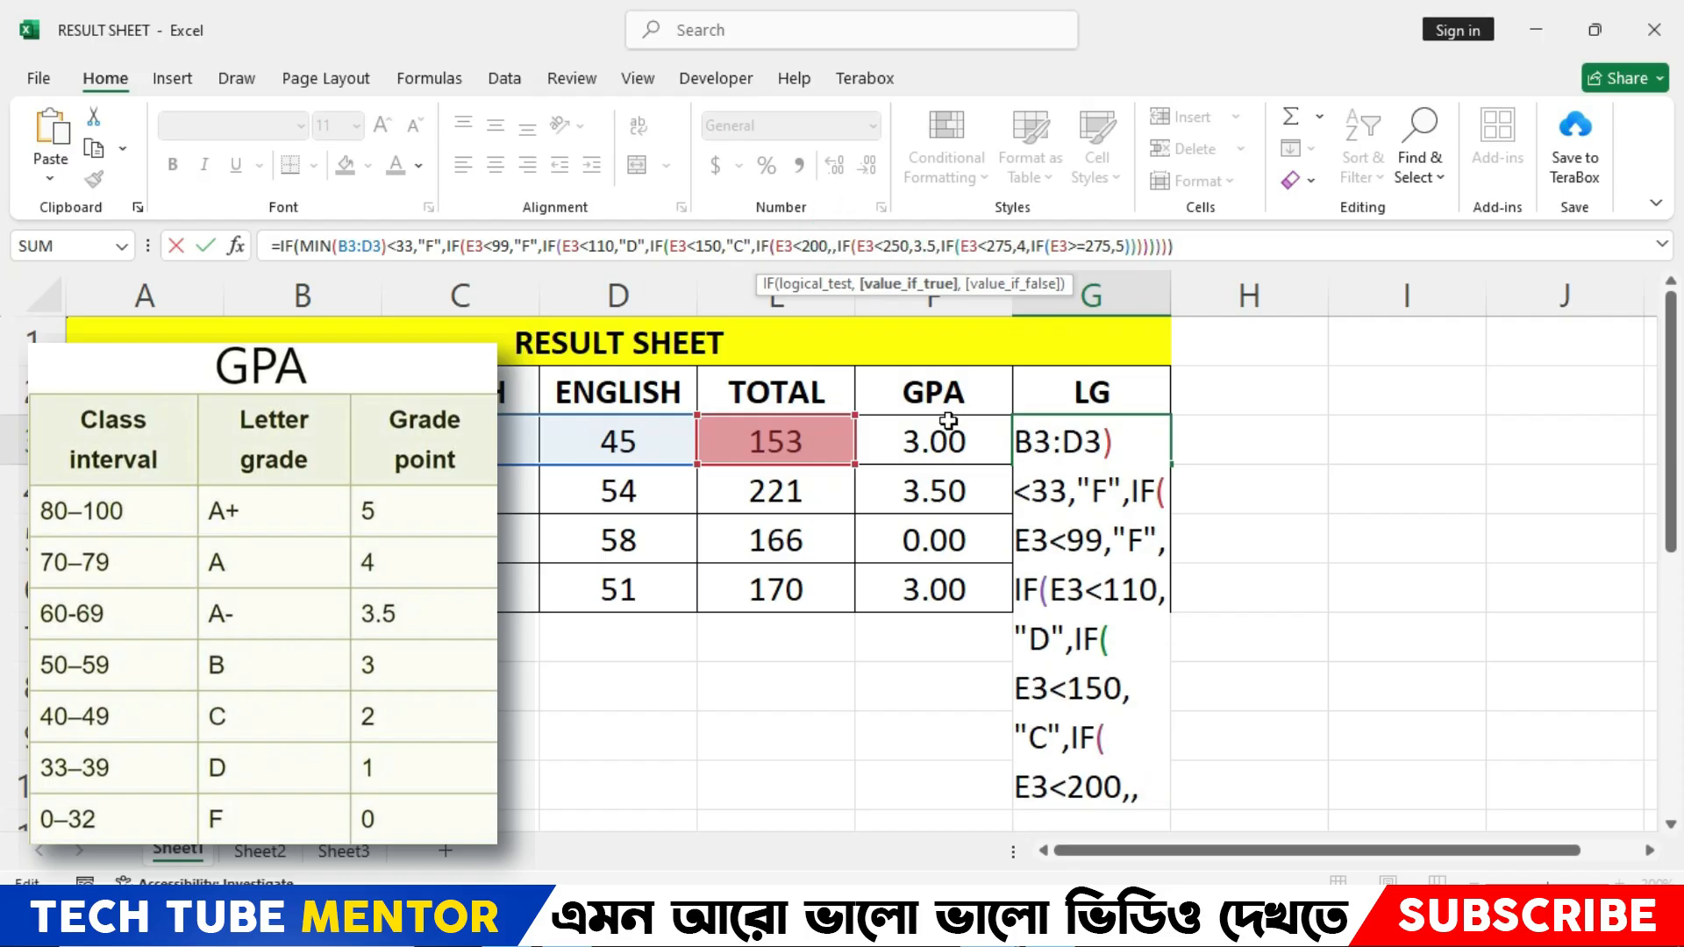
{"action": "type", "text": "\"B\""}
Replace the result of the E3<250 condition in G3's formula with "A-".
{"action": "left_click_drag", "start_coordinate": [961, 246], "coordinate": [940, 247]}
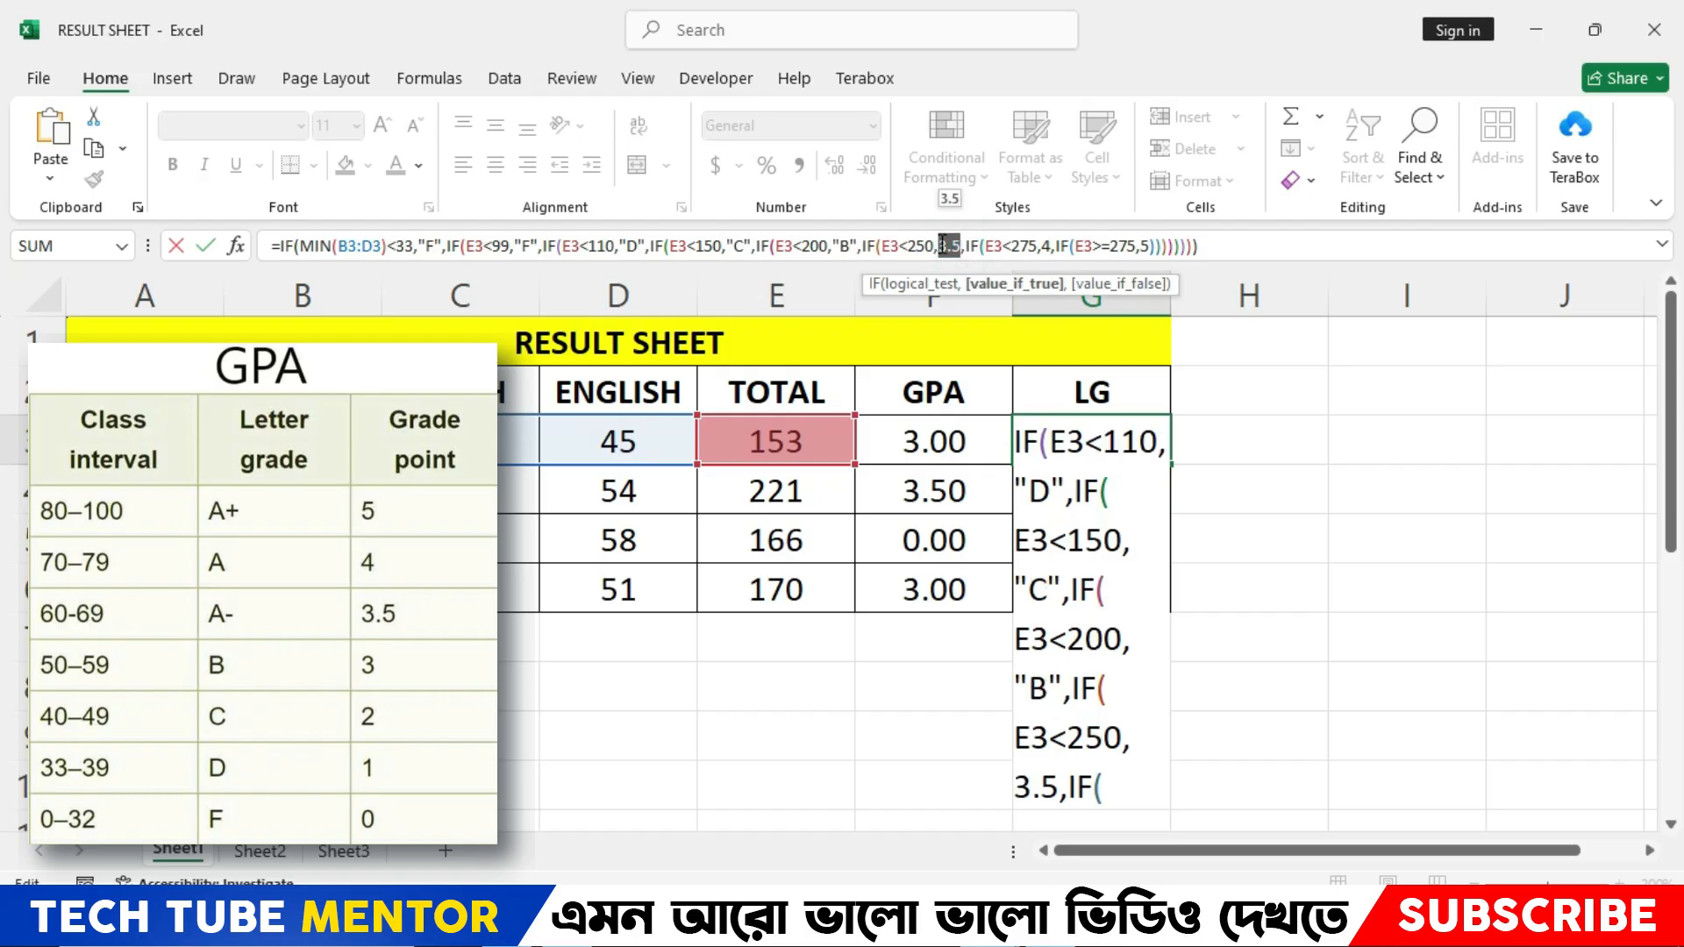
{"action": "type", "text": "\""}
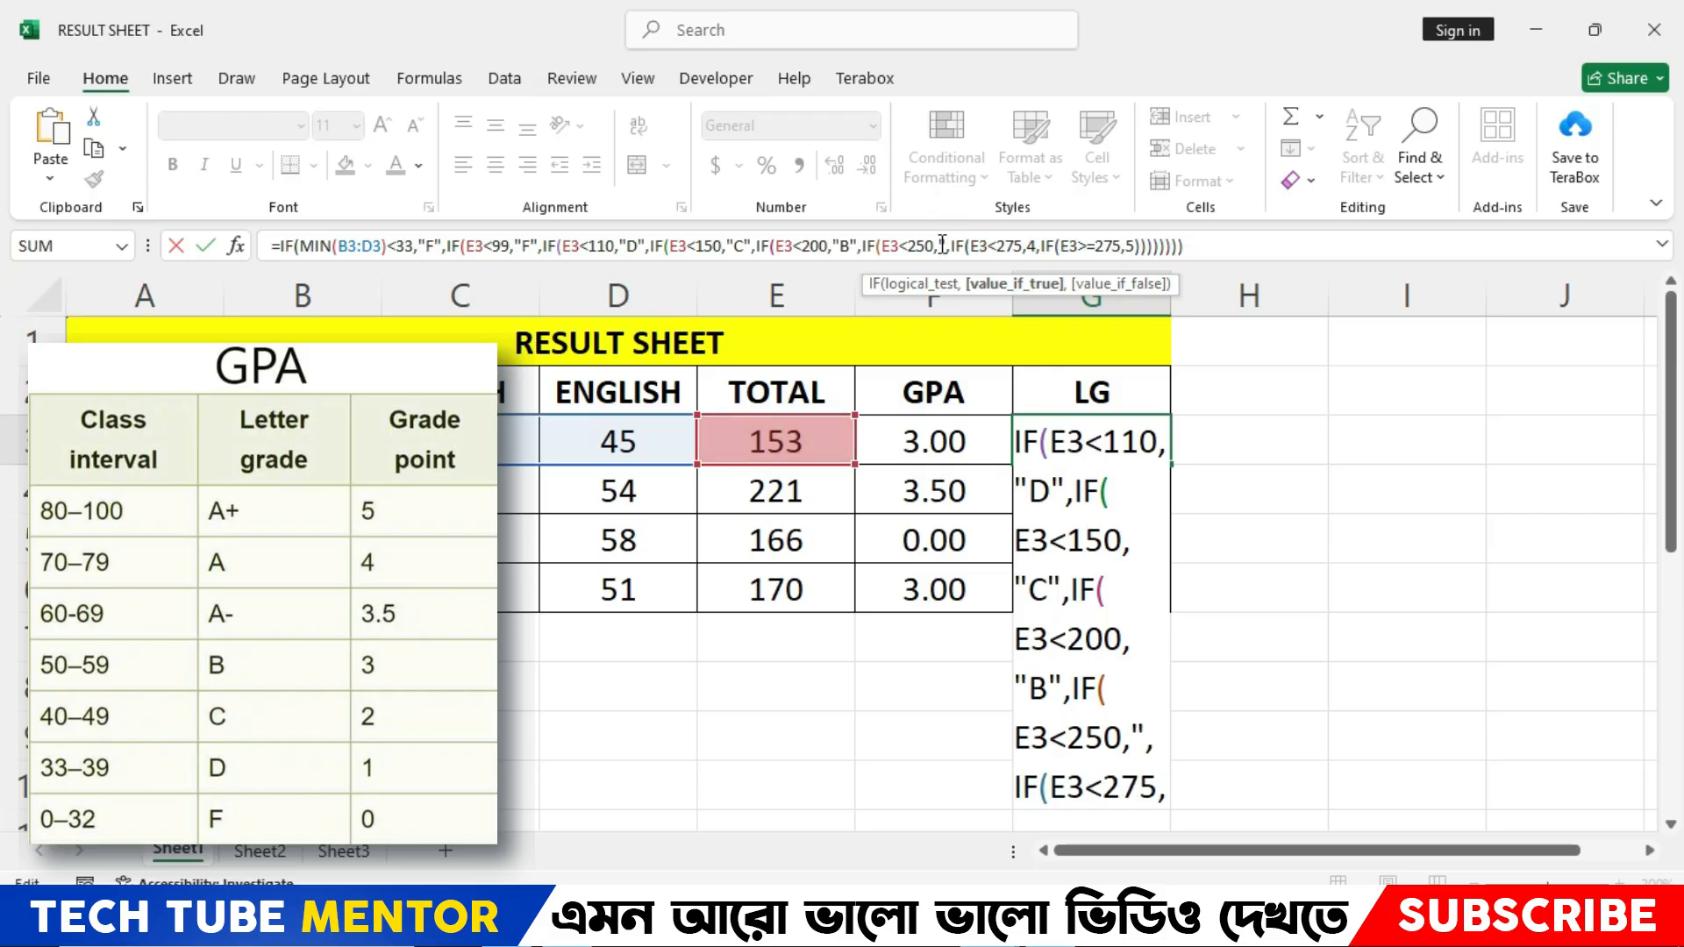
{"action": "type", "text": "A-"}
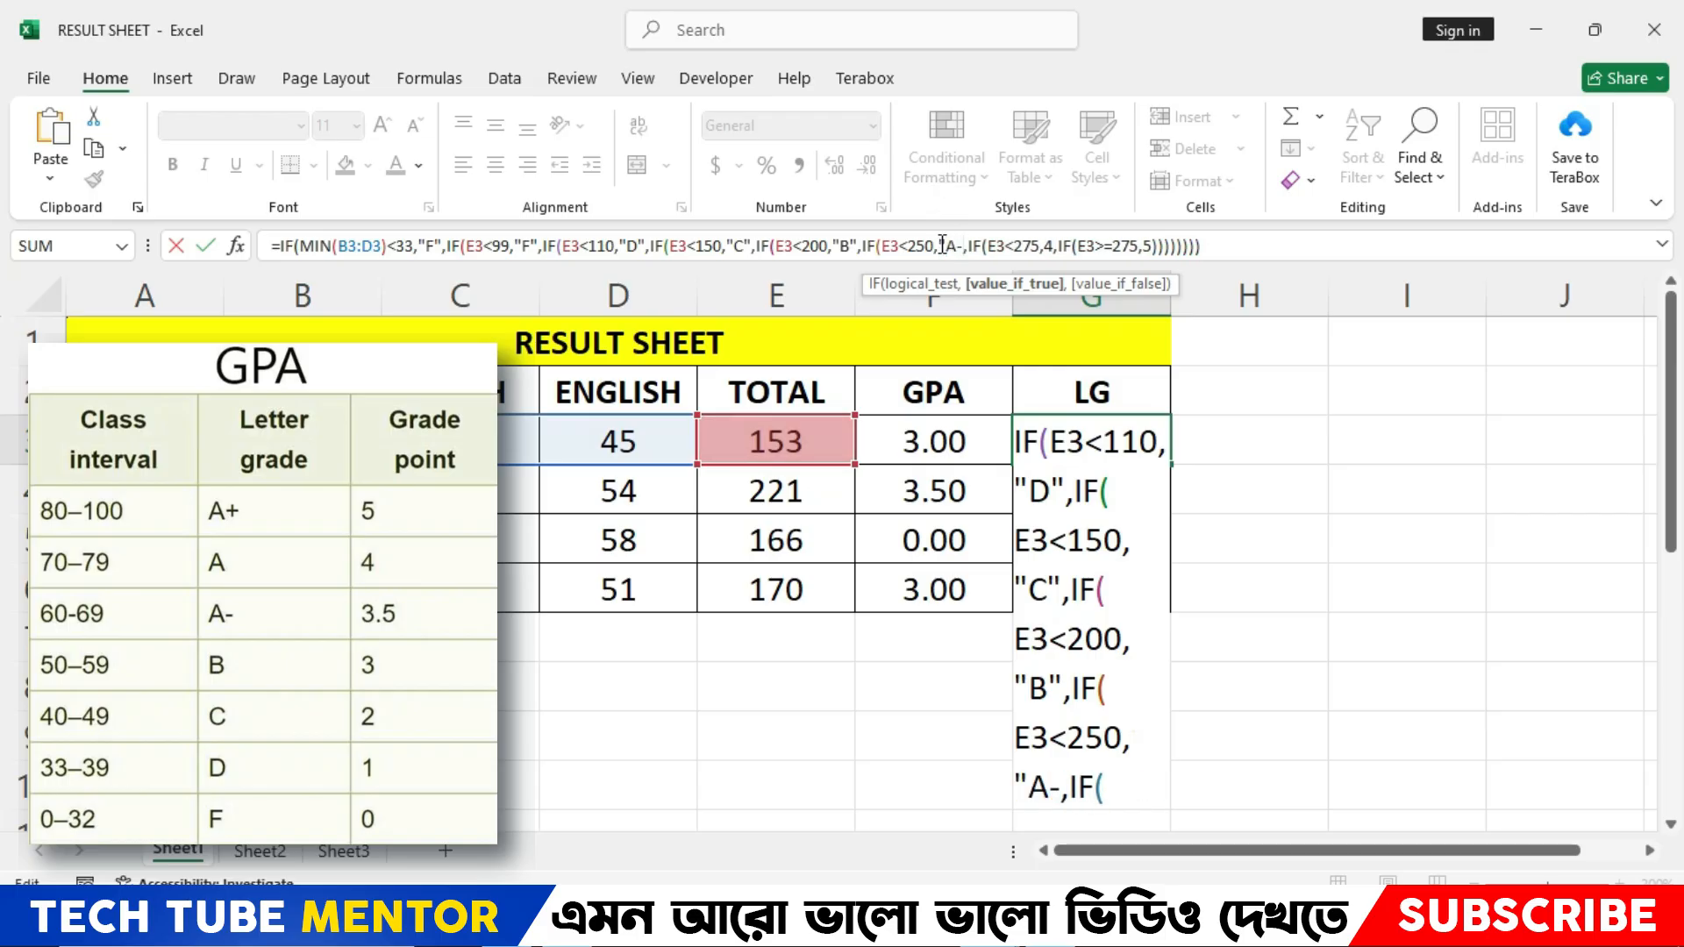
{"action": "type", "text": "\""}
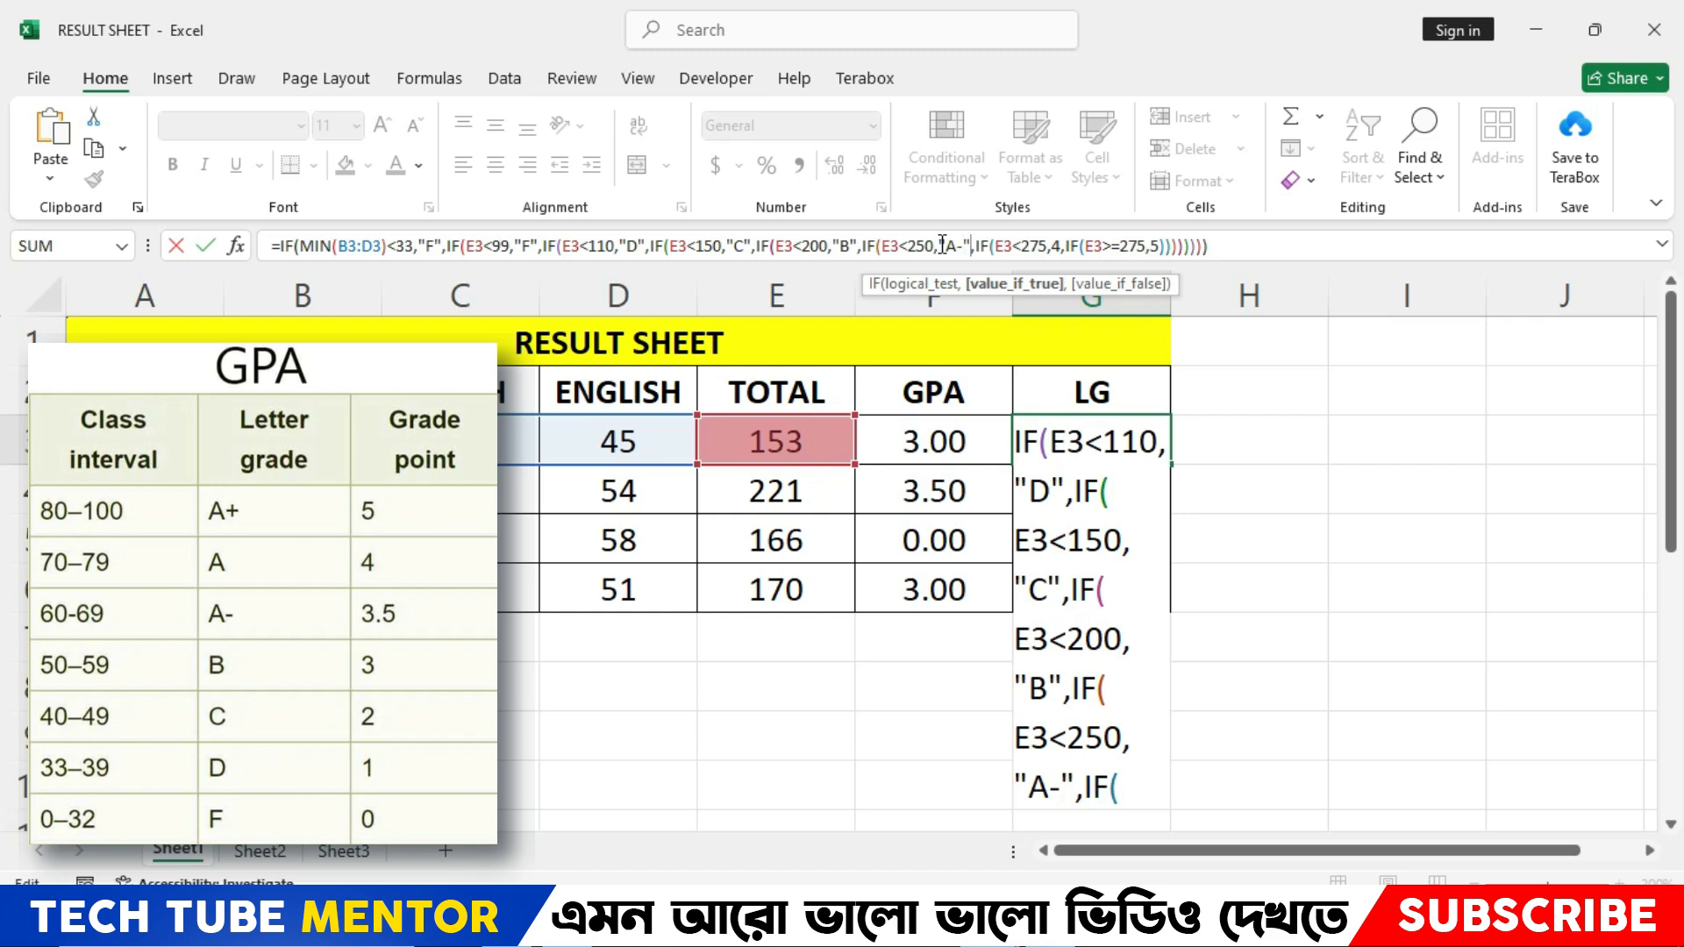
Replace the result of the E3<275 condition in G3's formula with "A".
{"action": "double_click", "coordinate": [1056, 246]}
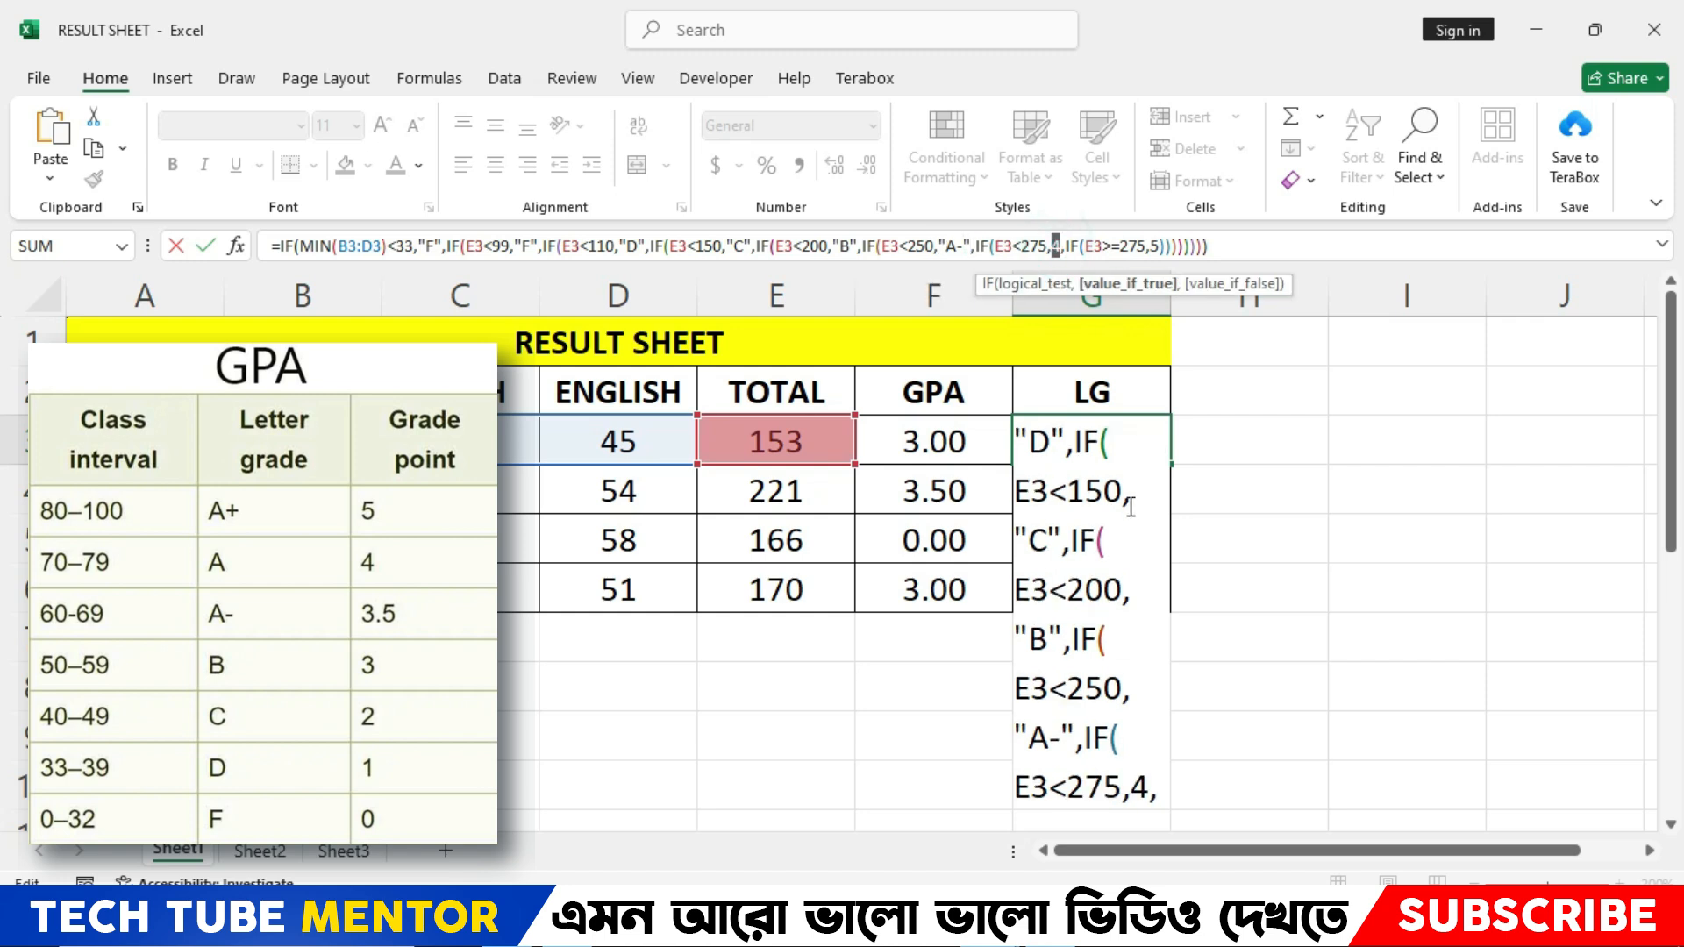
{"action": "type", "text": "\""}
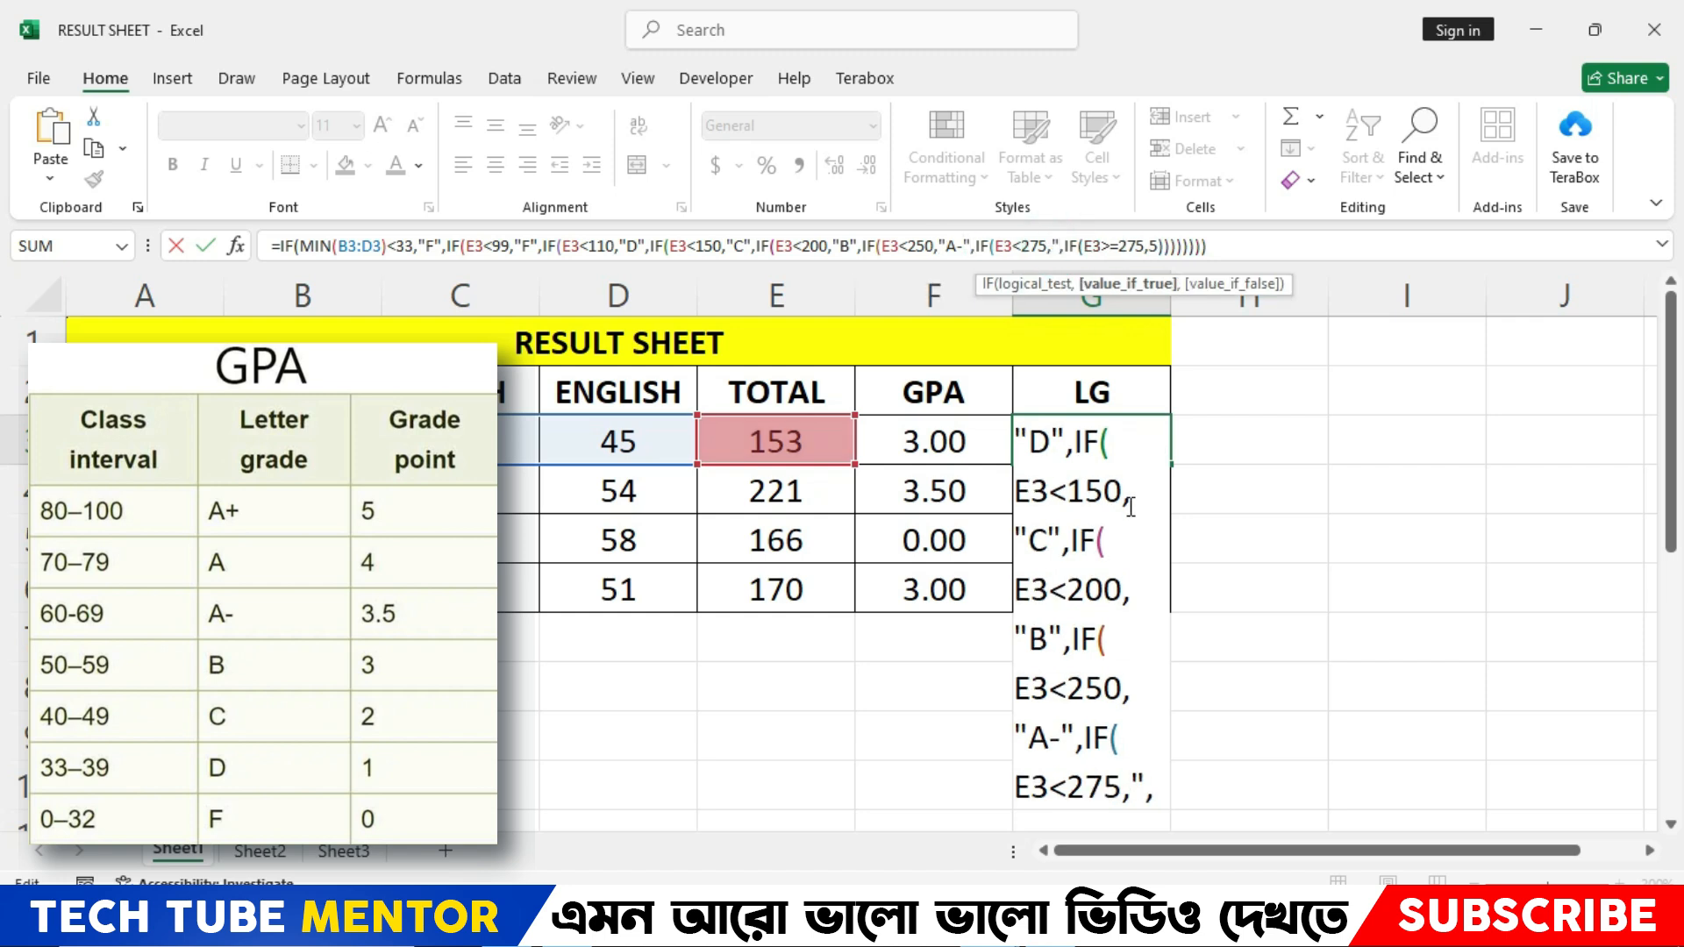
{"action": "type", "text": "A\""}
Replace the result of the E3>=275 condition in G3's formula with "A+" and commit the formula.
{"action": "left_click", "coordinate": [1178, 246]}
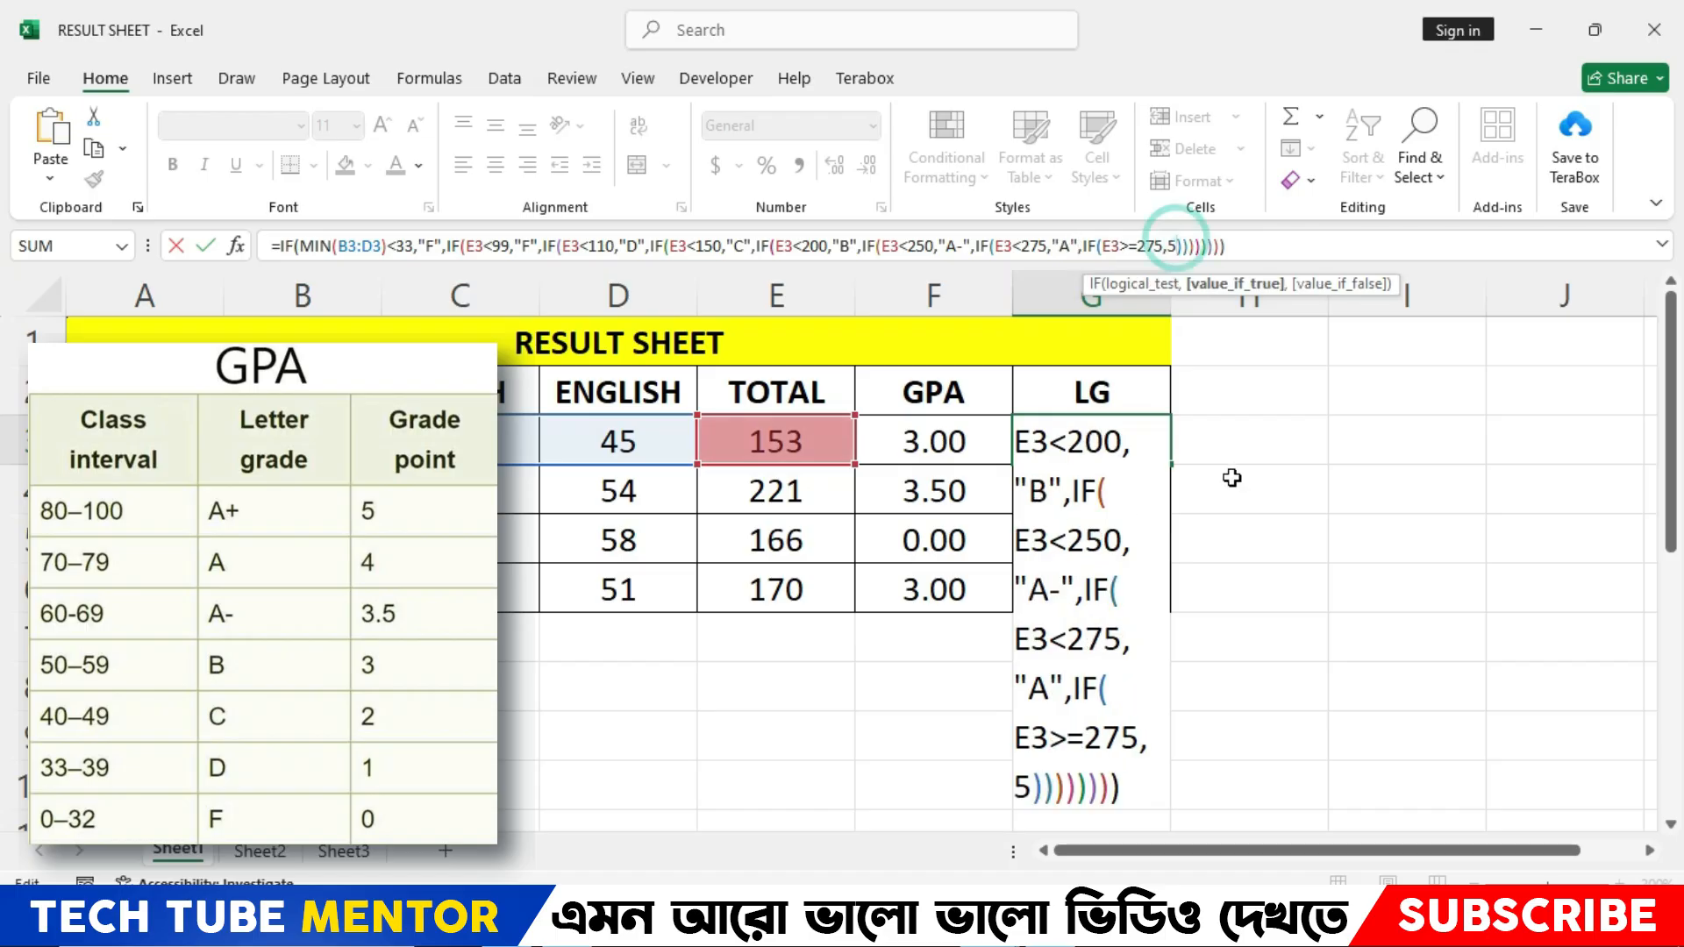
{"action": "key", "text": "BackSpace"}
{"action": "type", "text": "\""}
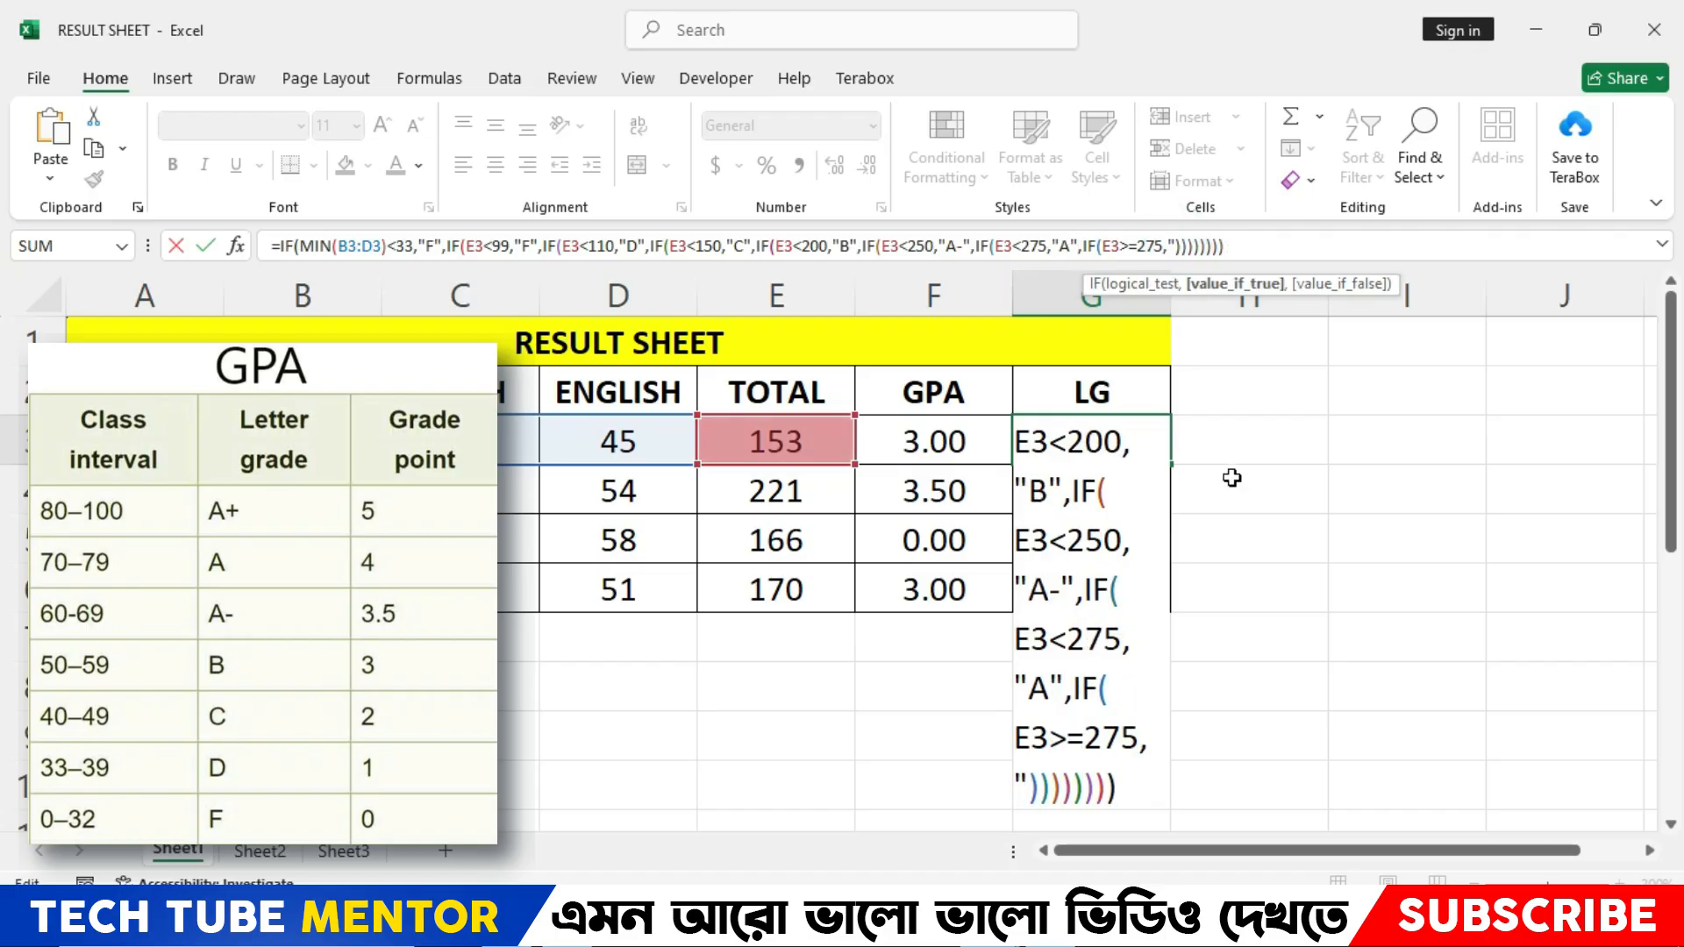
{"action": "type", "text": "A"}
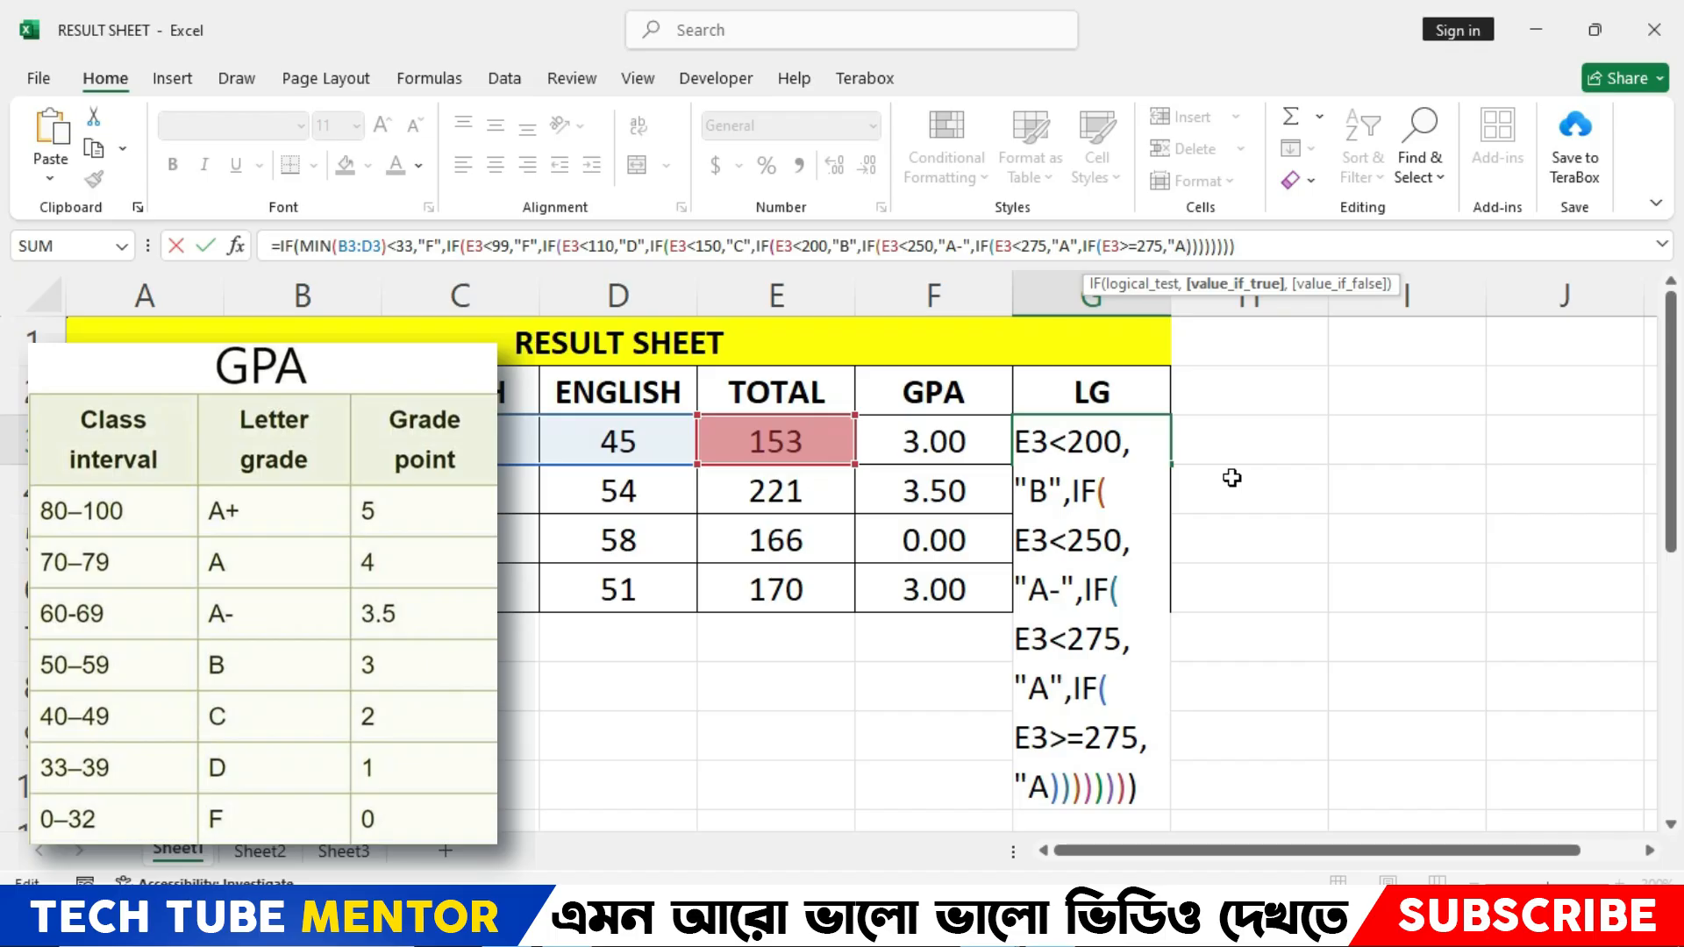
{"action": "type", "text": "+"}
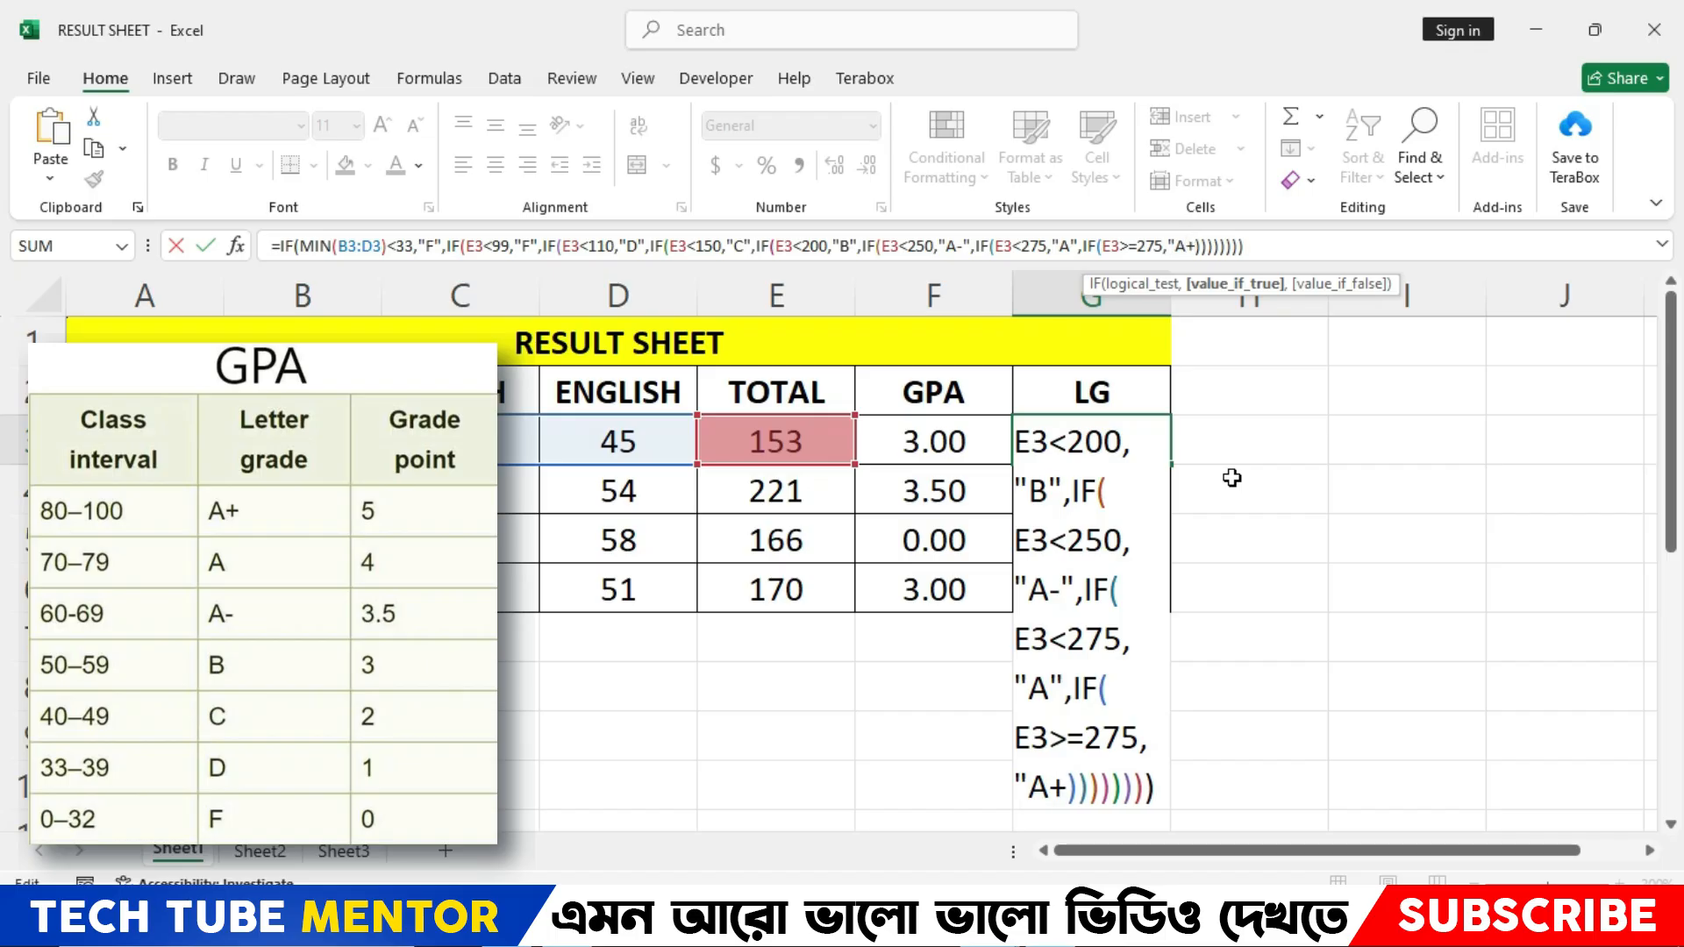
{"action": "type", "text": "\""}
{"action": "key", "text": "Return"}
{"action": "key", "text": "Up"}
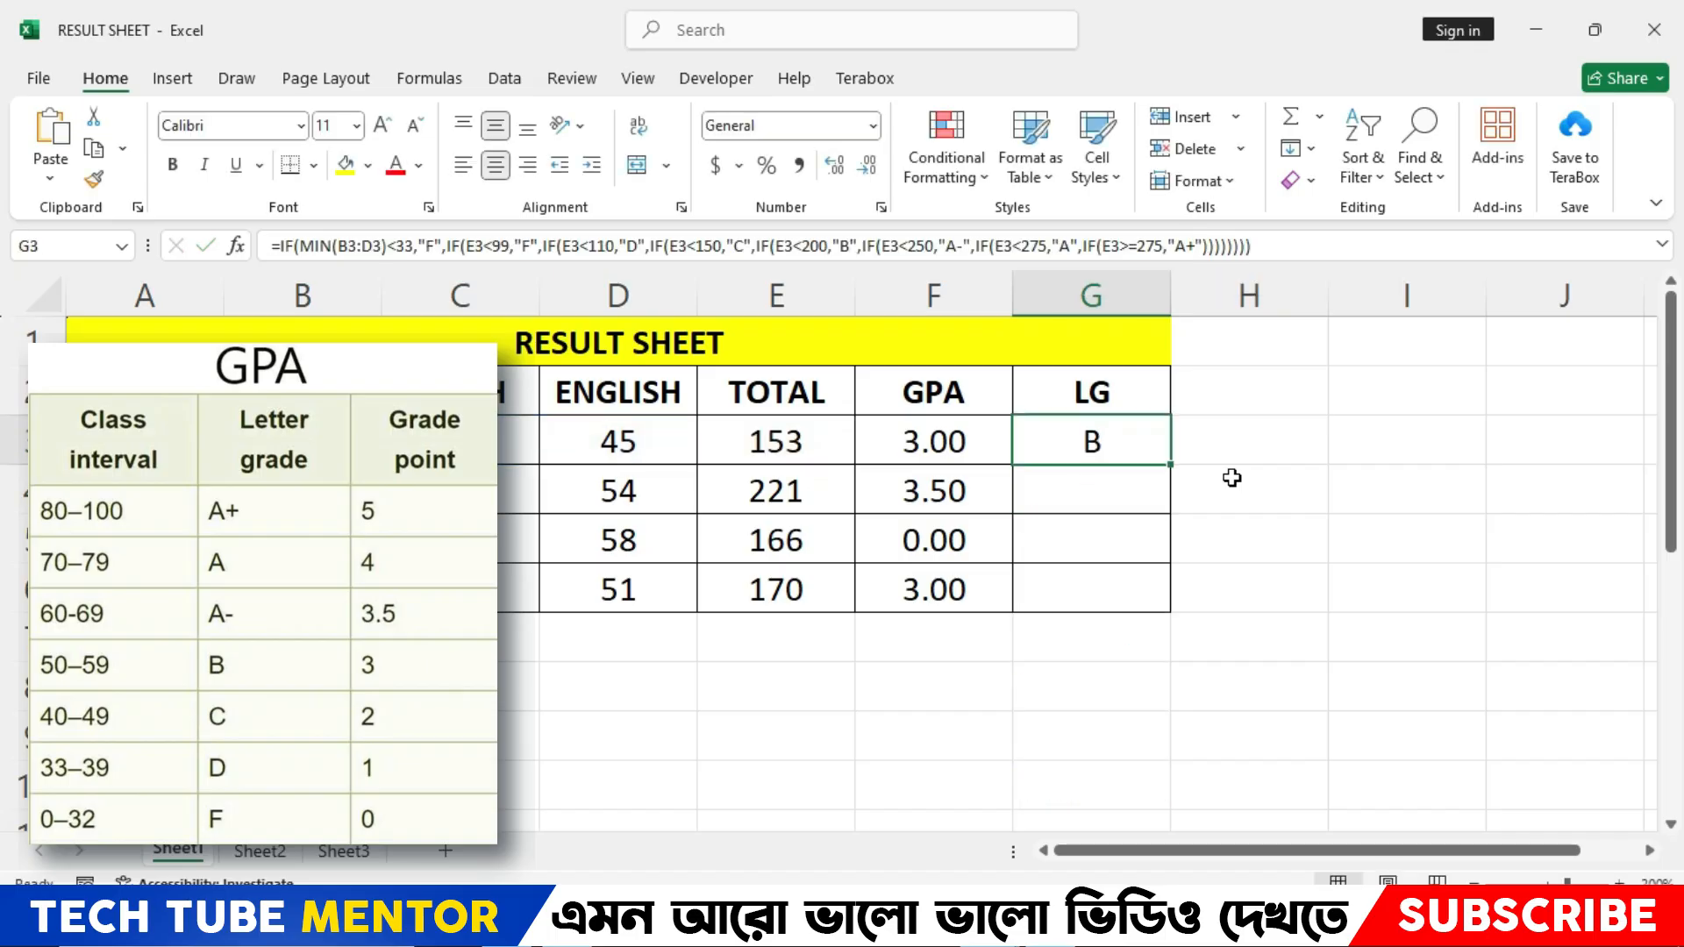
Fill the letter grade formula from G3 down to G6 in the LG column.
{"action": "double_click", "coordinate": [1178, 467]}
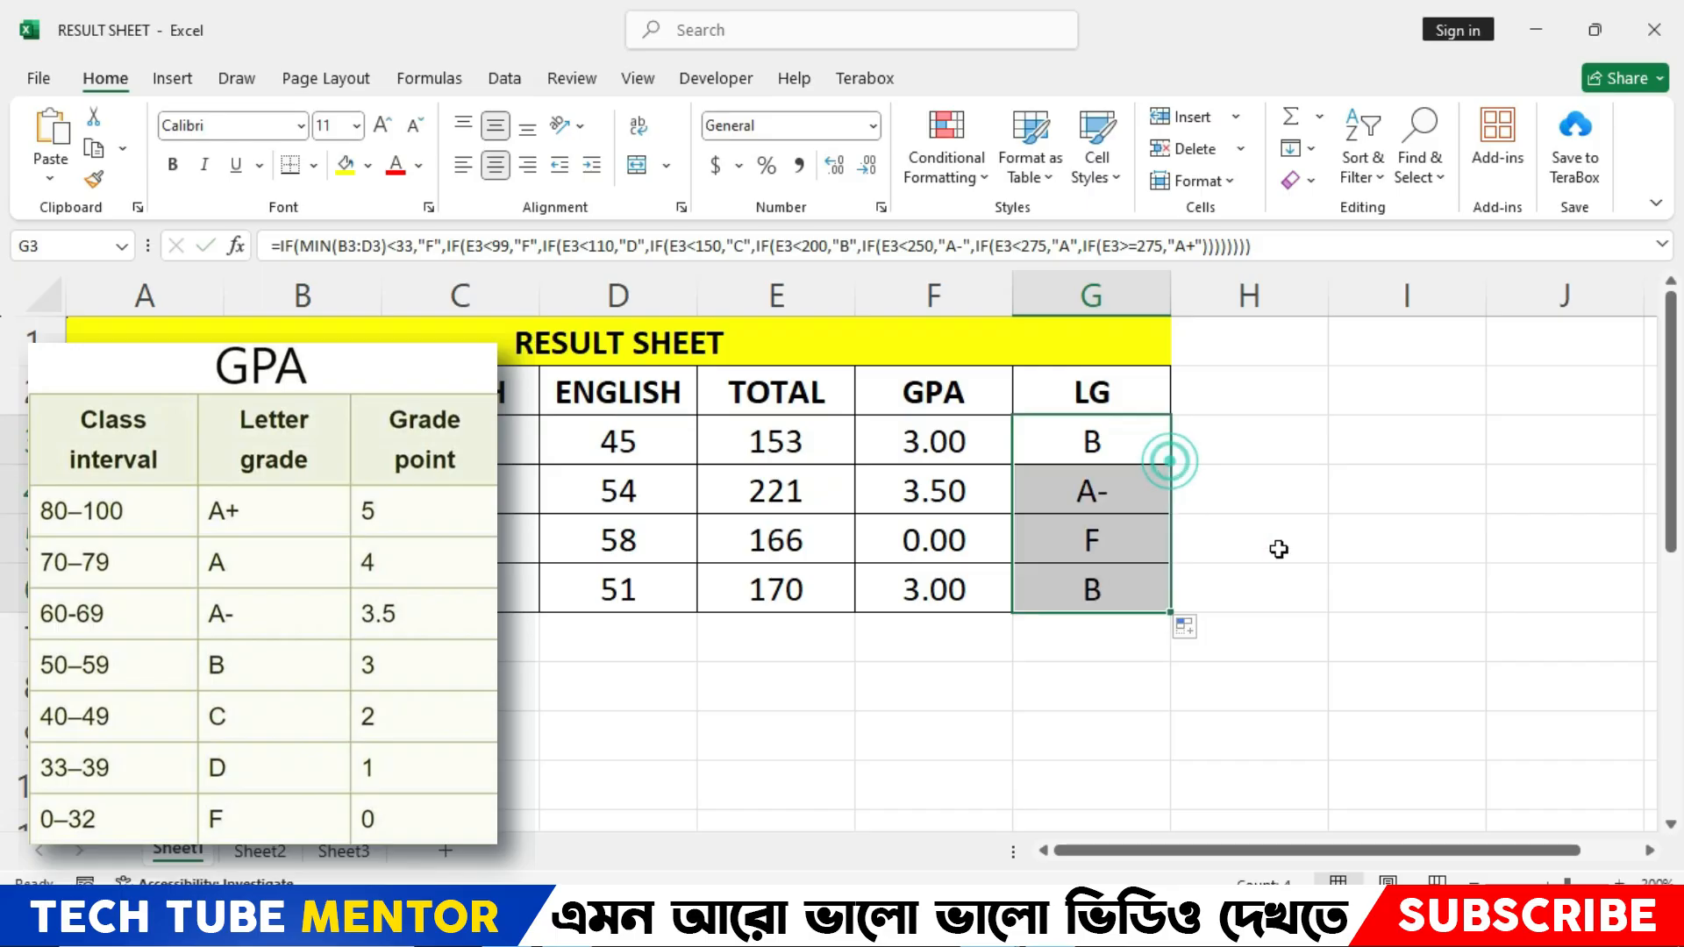
{"action": "left_click", "coordinate": [1410, 534]}
{"action": "left_click", "coordinate": [1114, 452]}
{"action": "left_click_drag", "start_coordinate": [1119, 487], "coordinate": [1120, 589]}
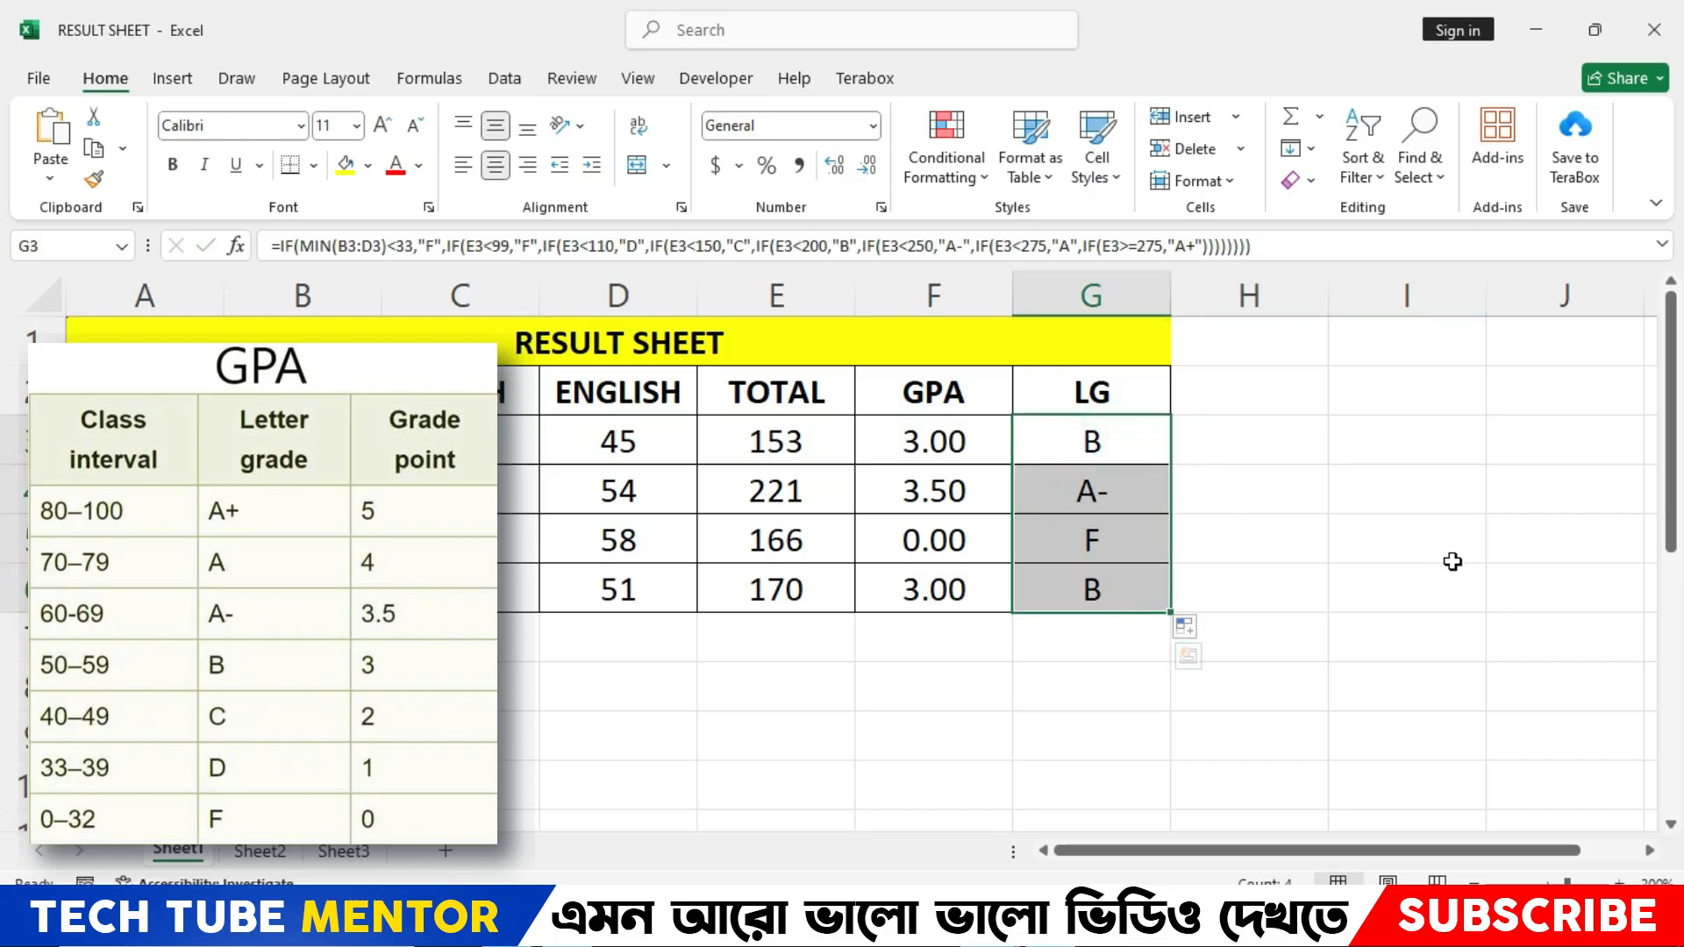
{"action": "left_click", "coordinate": [1377, 511]}
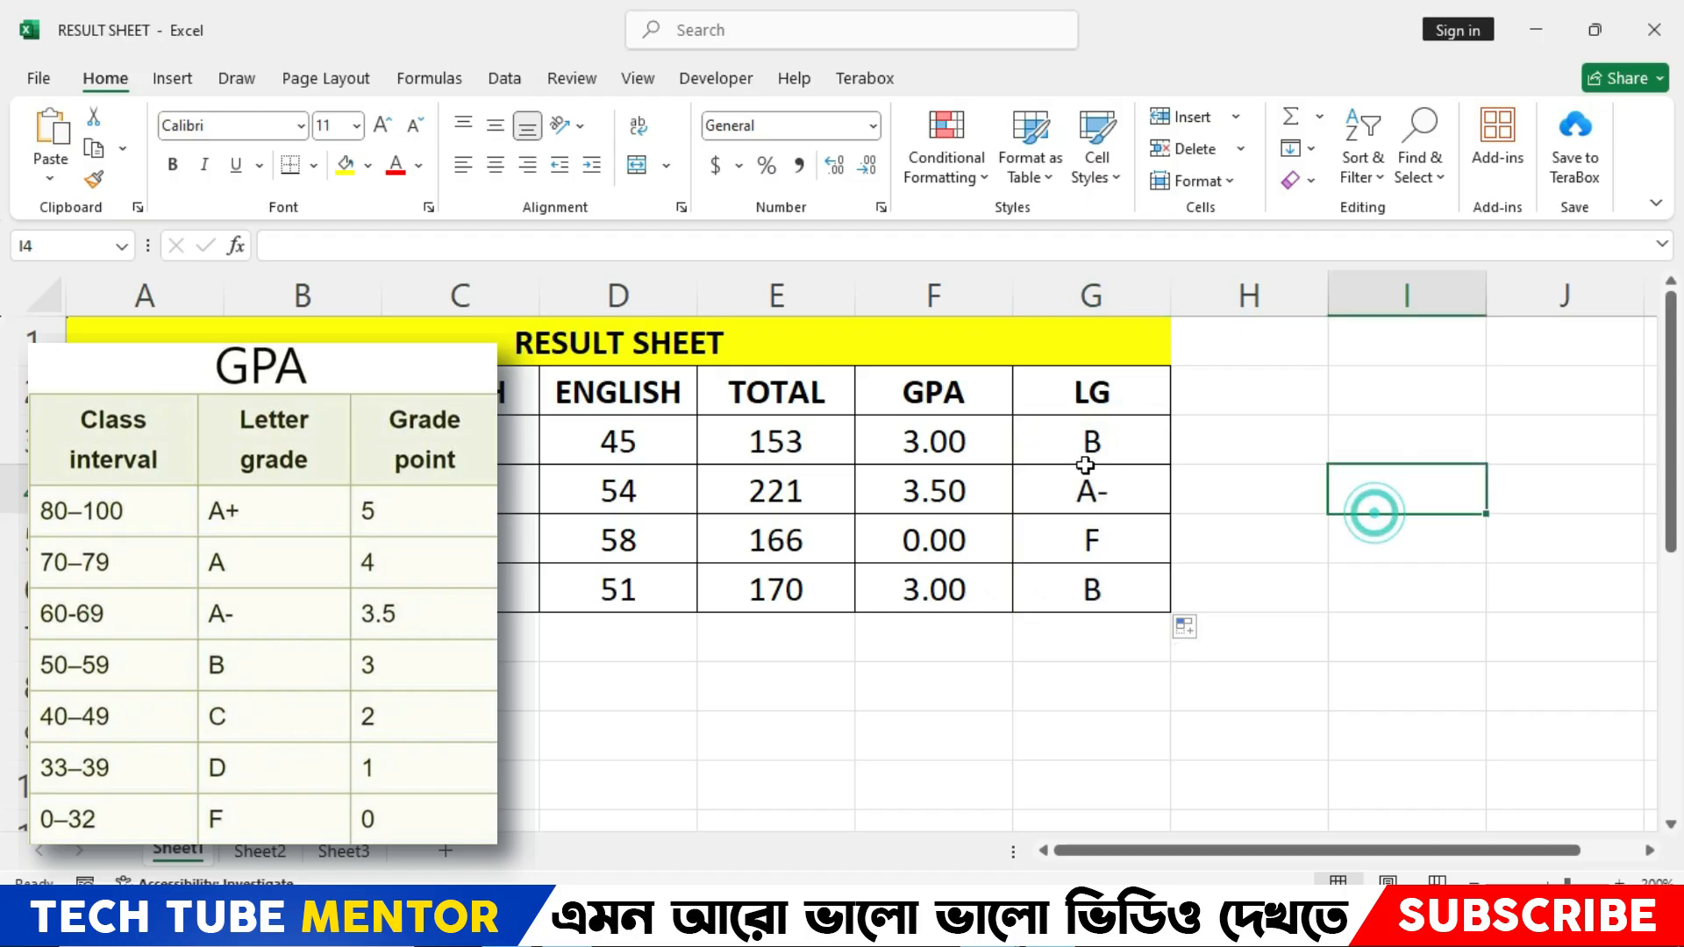
Review the nested IF formula for the GPA in F3 and leave the cell without saving any edit.
{"action": "left_click", "coordinate": [925, 441]}
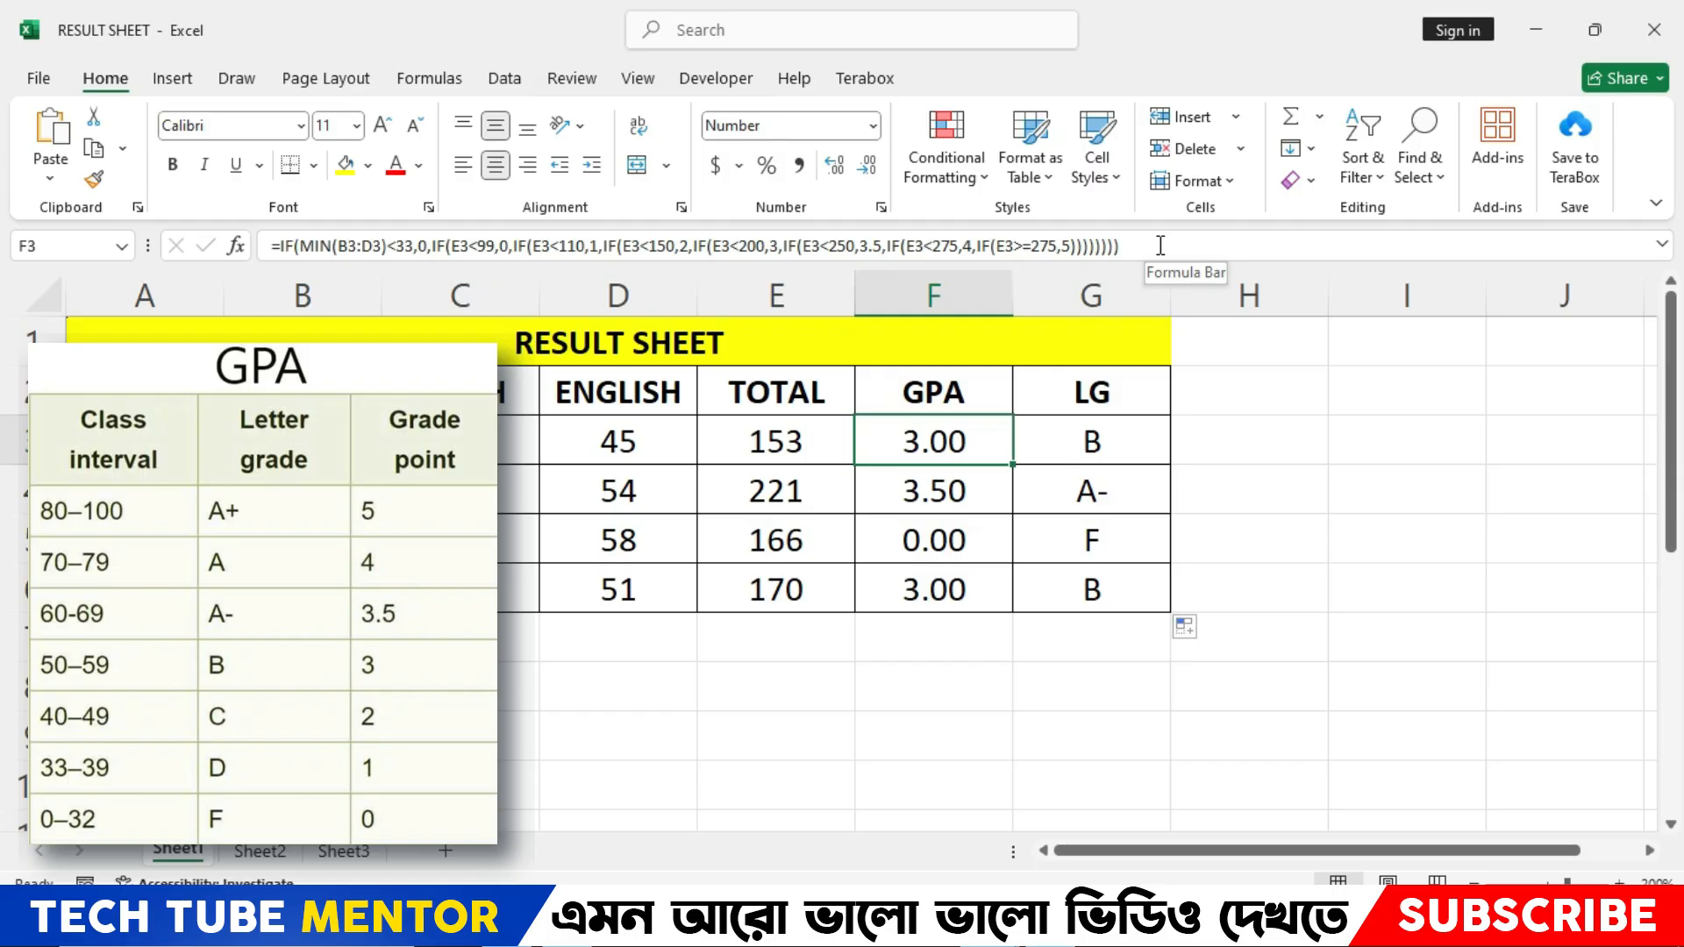
{"action": "left_click", "coordinate": [1161, 246]}
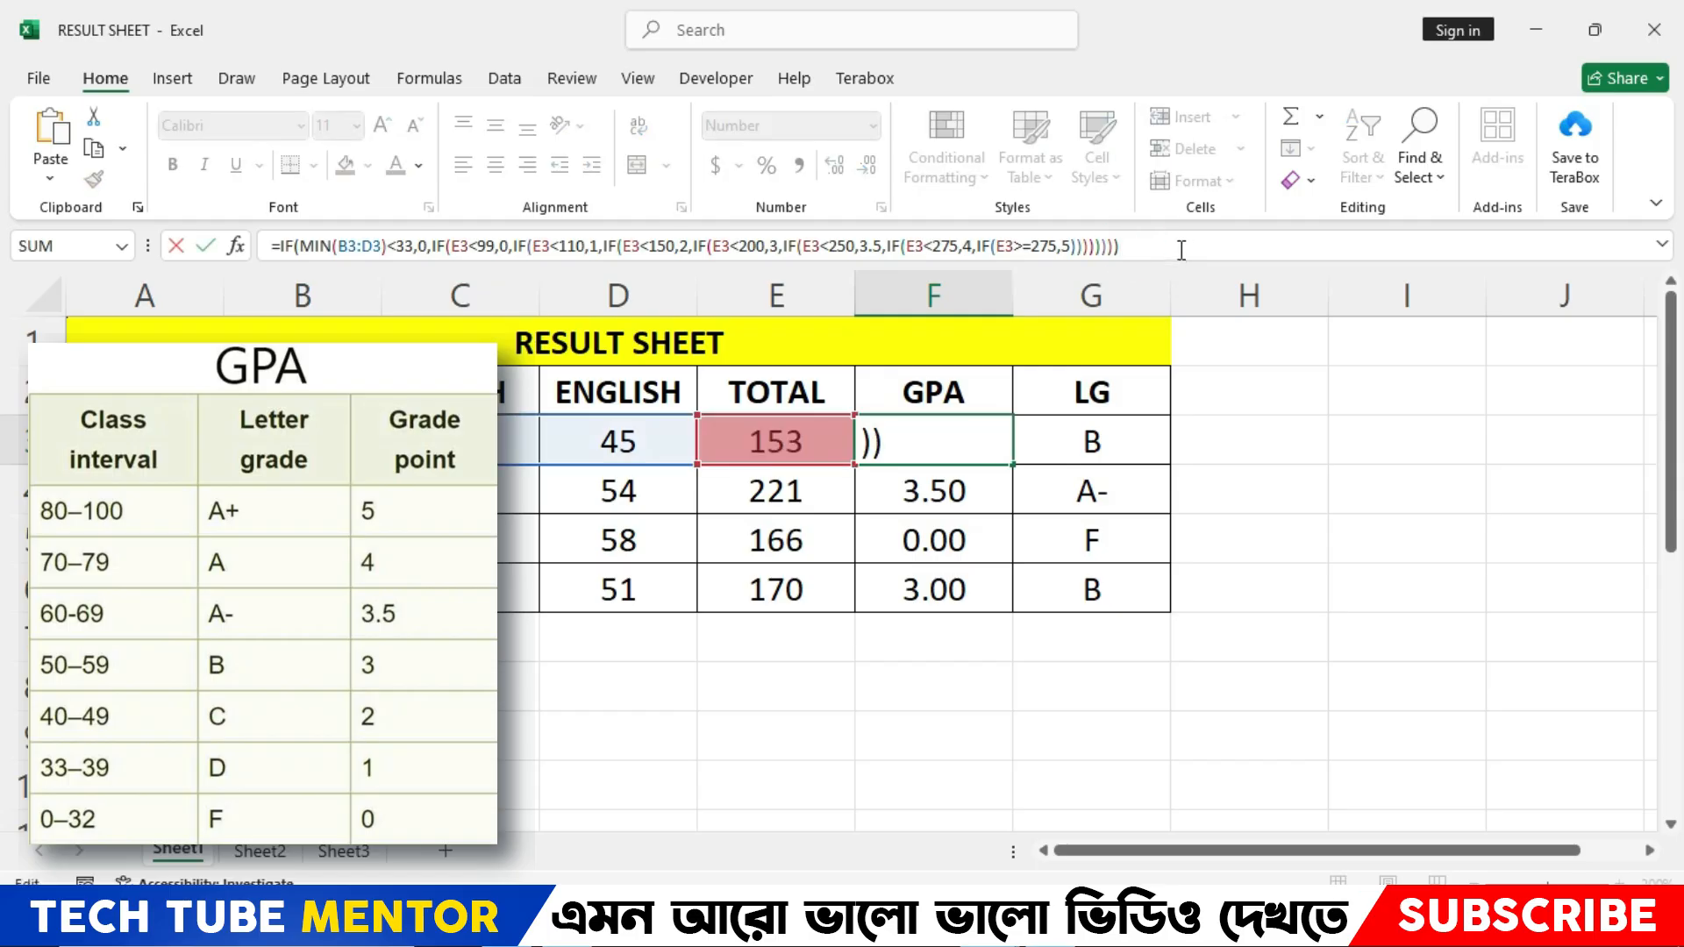
{"action": "left_click_drag", "start_coordinate": [1178, 249], "coordinate": [3, 279]}
{"action": "left_click", "coordinate": [1355, 526]}
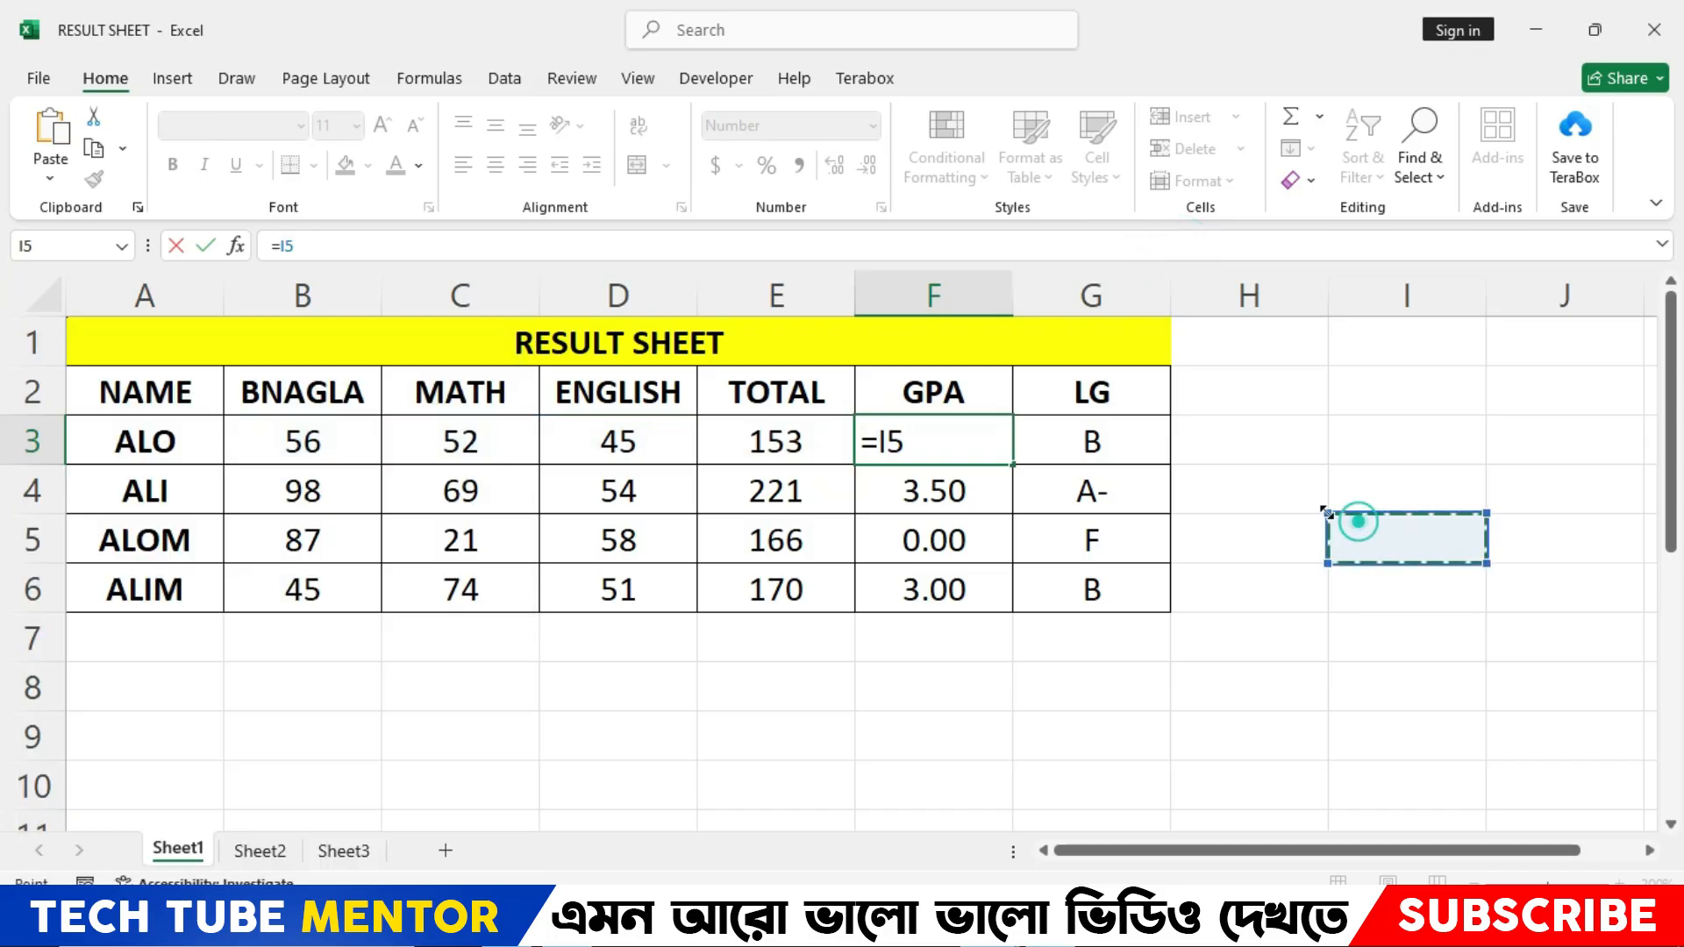
{"action": "key", "text": "Escape"}
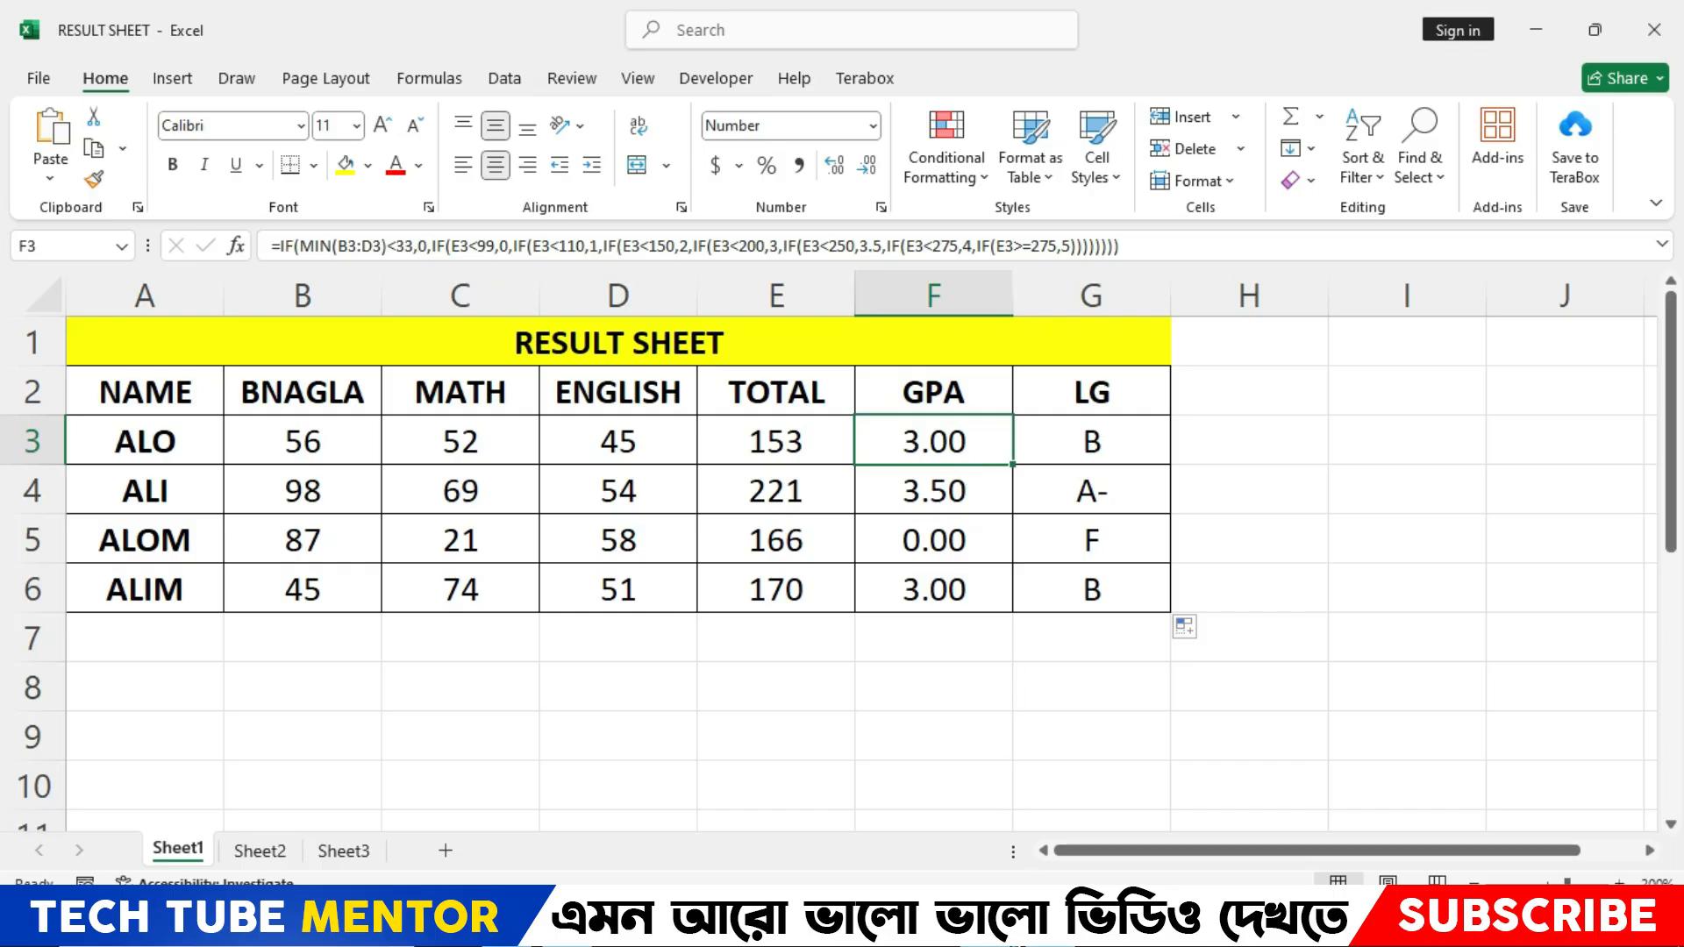
Switch to the DIVISION SHEET workbook.
{"action": "left_click", "coordinate": [992, 926]}
{"action": "left_click", "coordinate": [1067, 855]}
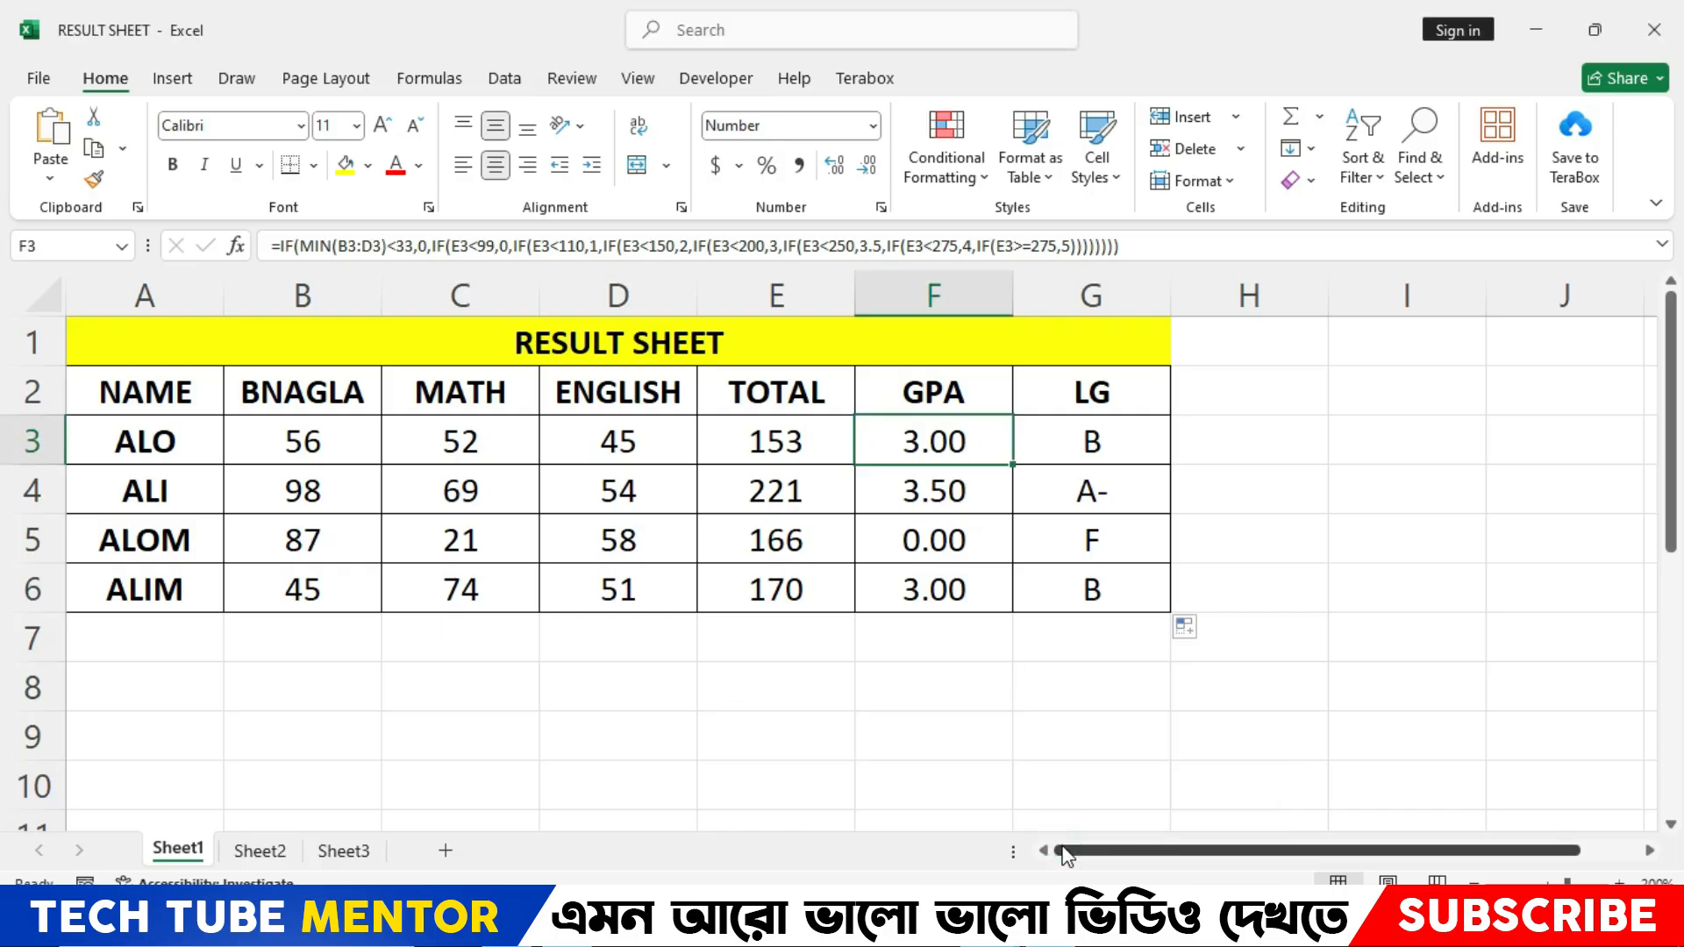
{"action": "left_click", "coordinate": [991, 926]}
{"action": "left_click", "coordinate": [896, 817]}
{"action": "left_click", "coordinate": [1140, 714]}
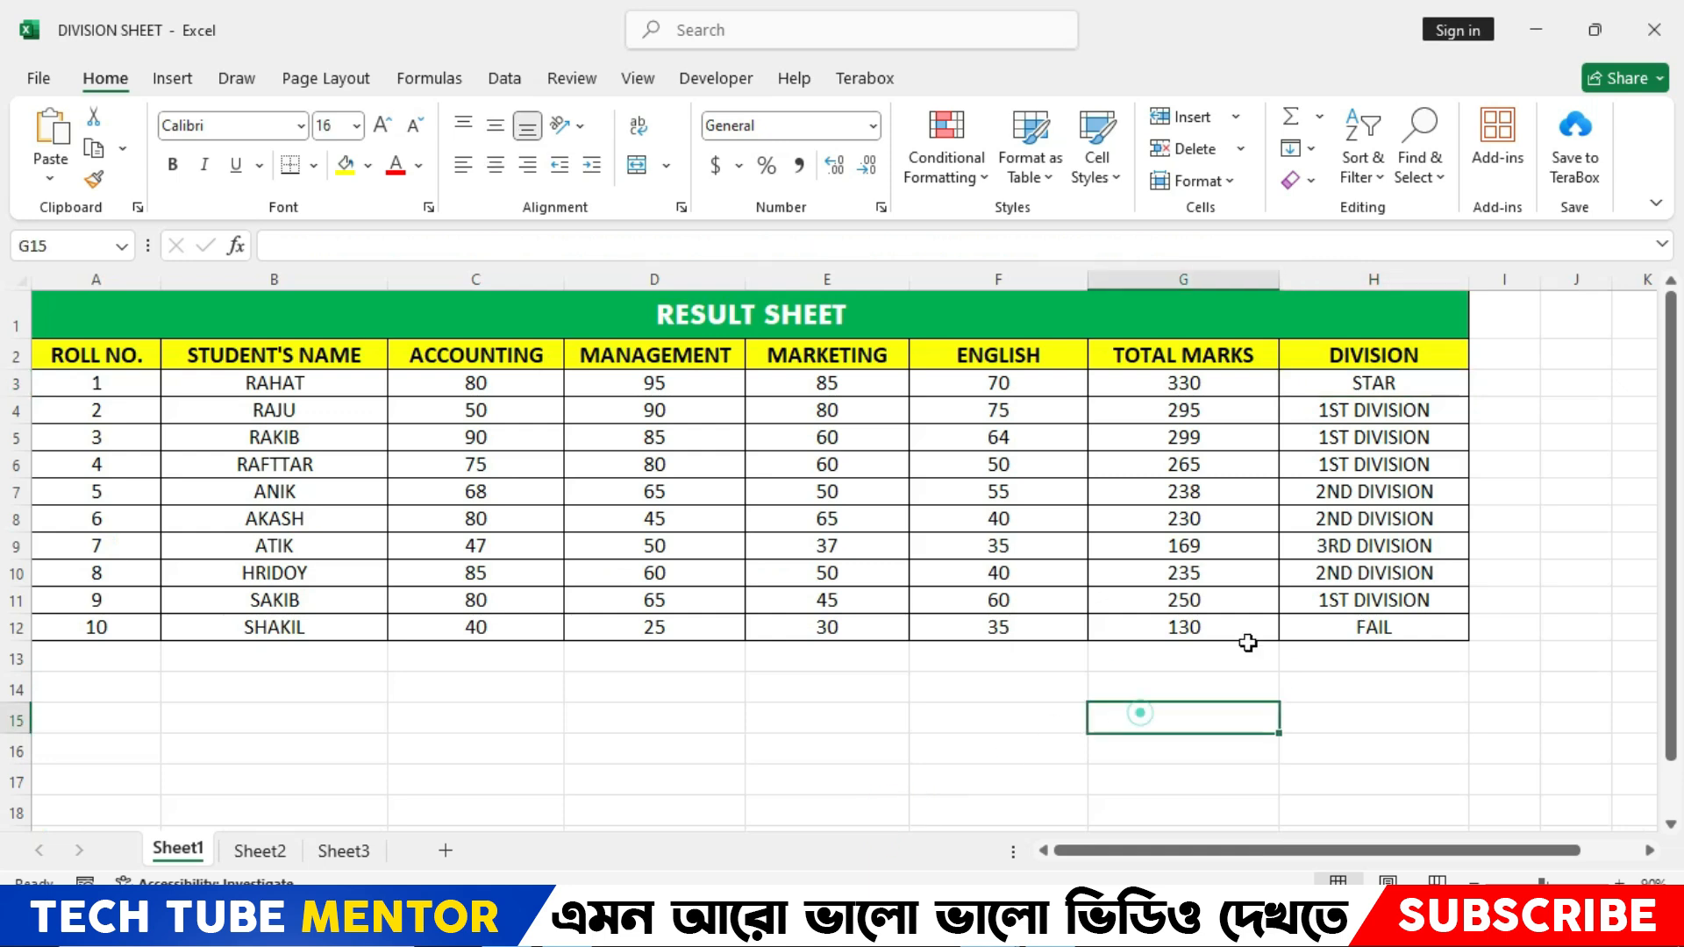
Re-enter =SUM(C3:F3) in G3 and fill it down the TOTAL MARKS column to row 12.
{"action": "left_click", "coordinate": [1186, 390]}
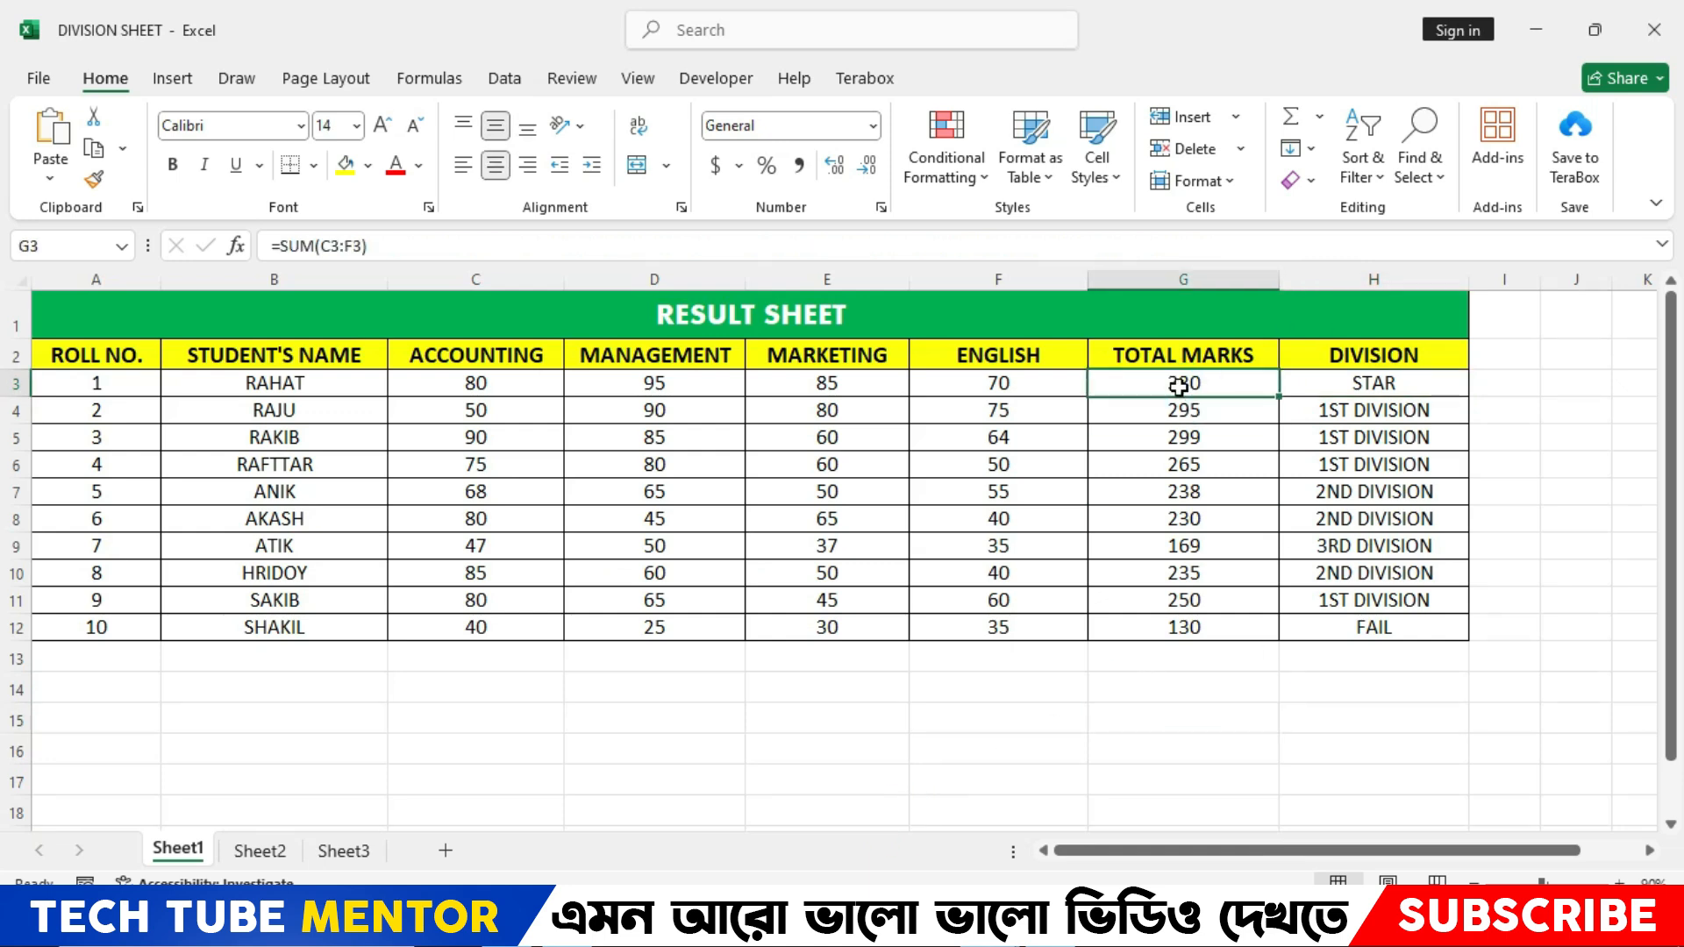
{"action": "double_click", "coordinate": [1180, 384]}
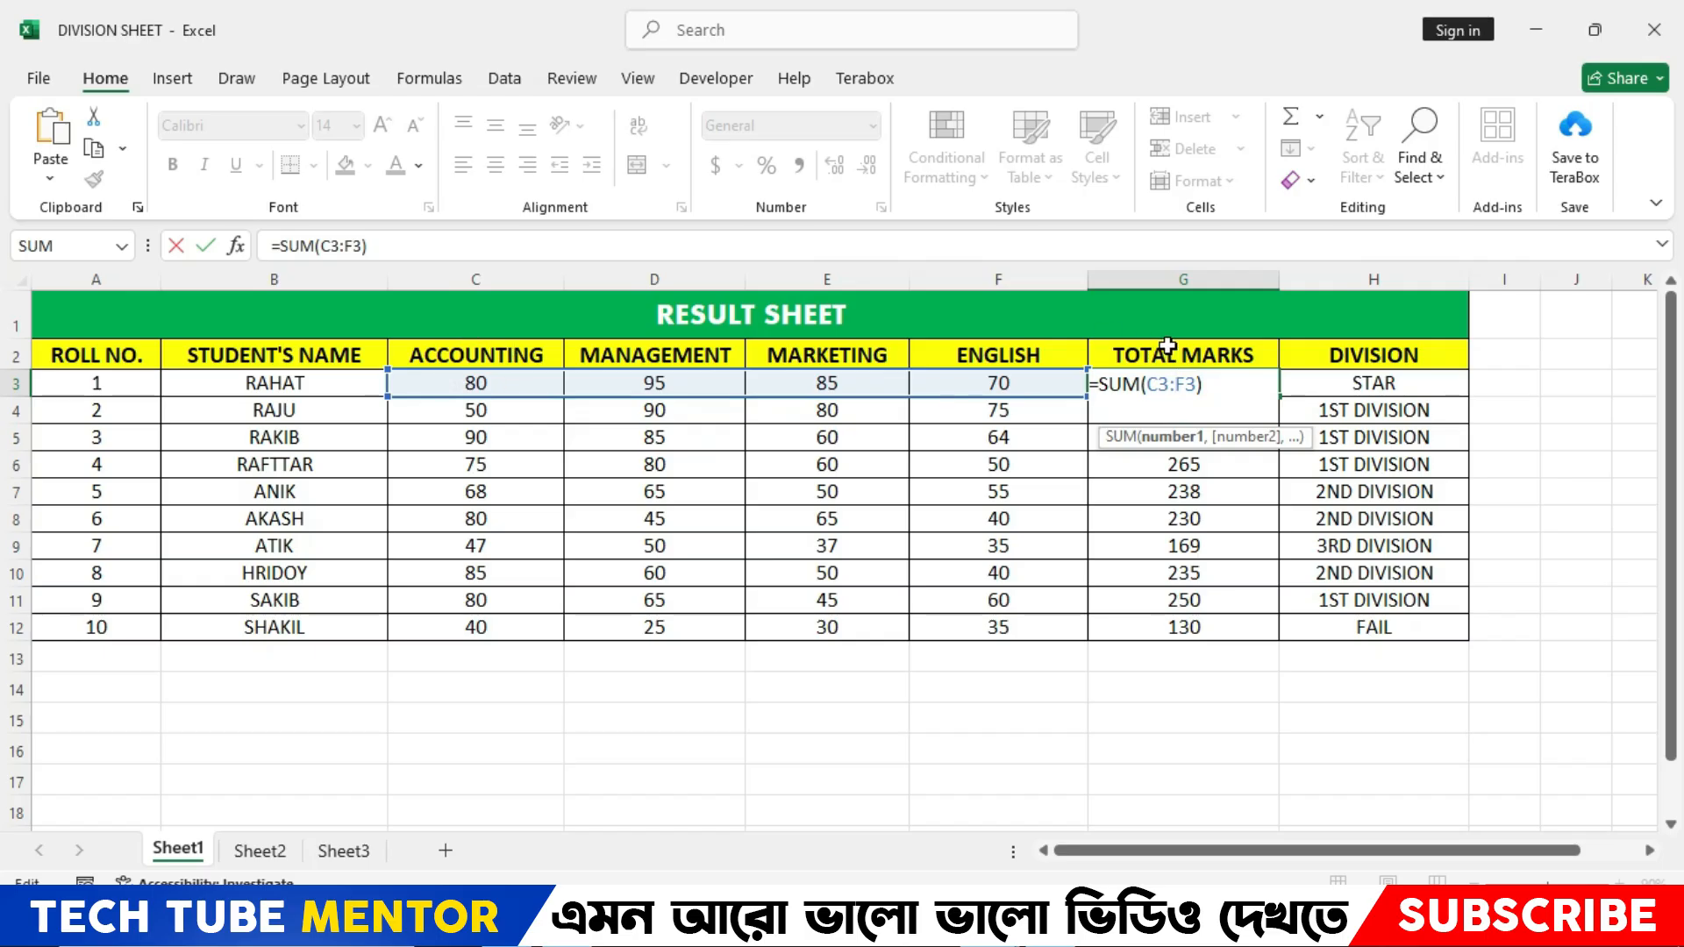
{"action": "type", "text": "\\"}
{"action": "key", "text": "BackSpace"}
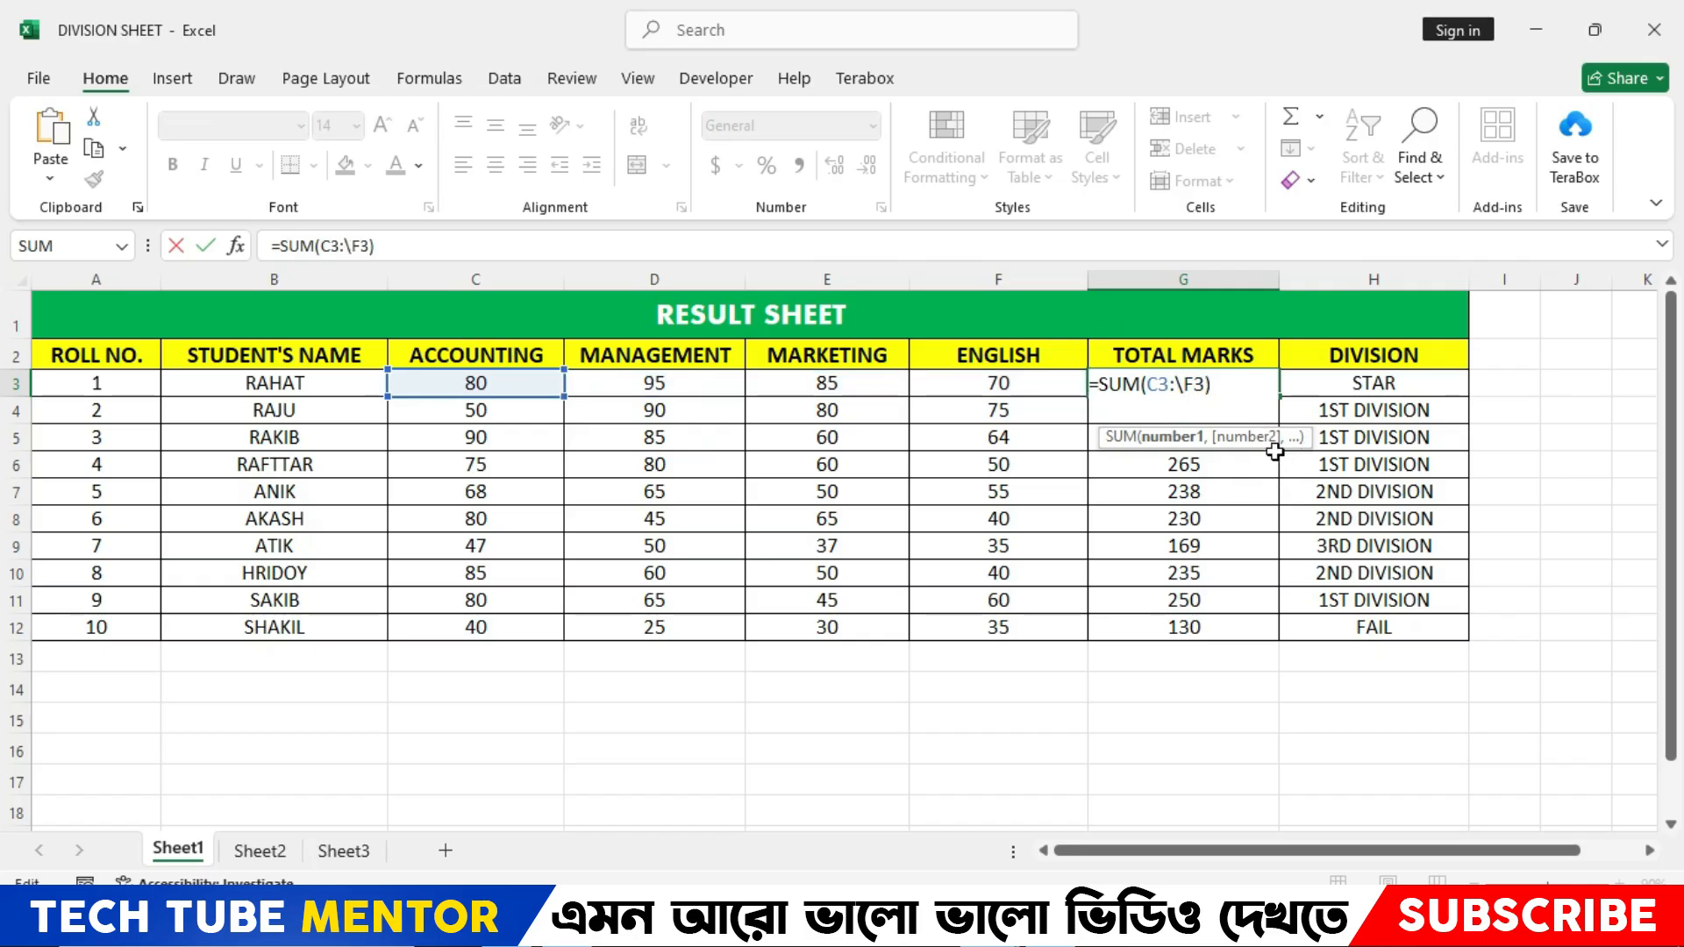
{"action": "key", "text": "Return"}
{"action": "left_click", "coordinate": [1254, 382]}
{"action": "double_click", "coordinate": [1275, 402]}
{"action": "left_click", "coordinate": [1574, 542]}
Examine the complete nested IF formula in H3 that assigns the division from the total marks.
{"action": "left_click", "coordinate": [1368, 382]}
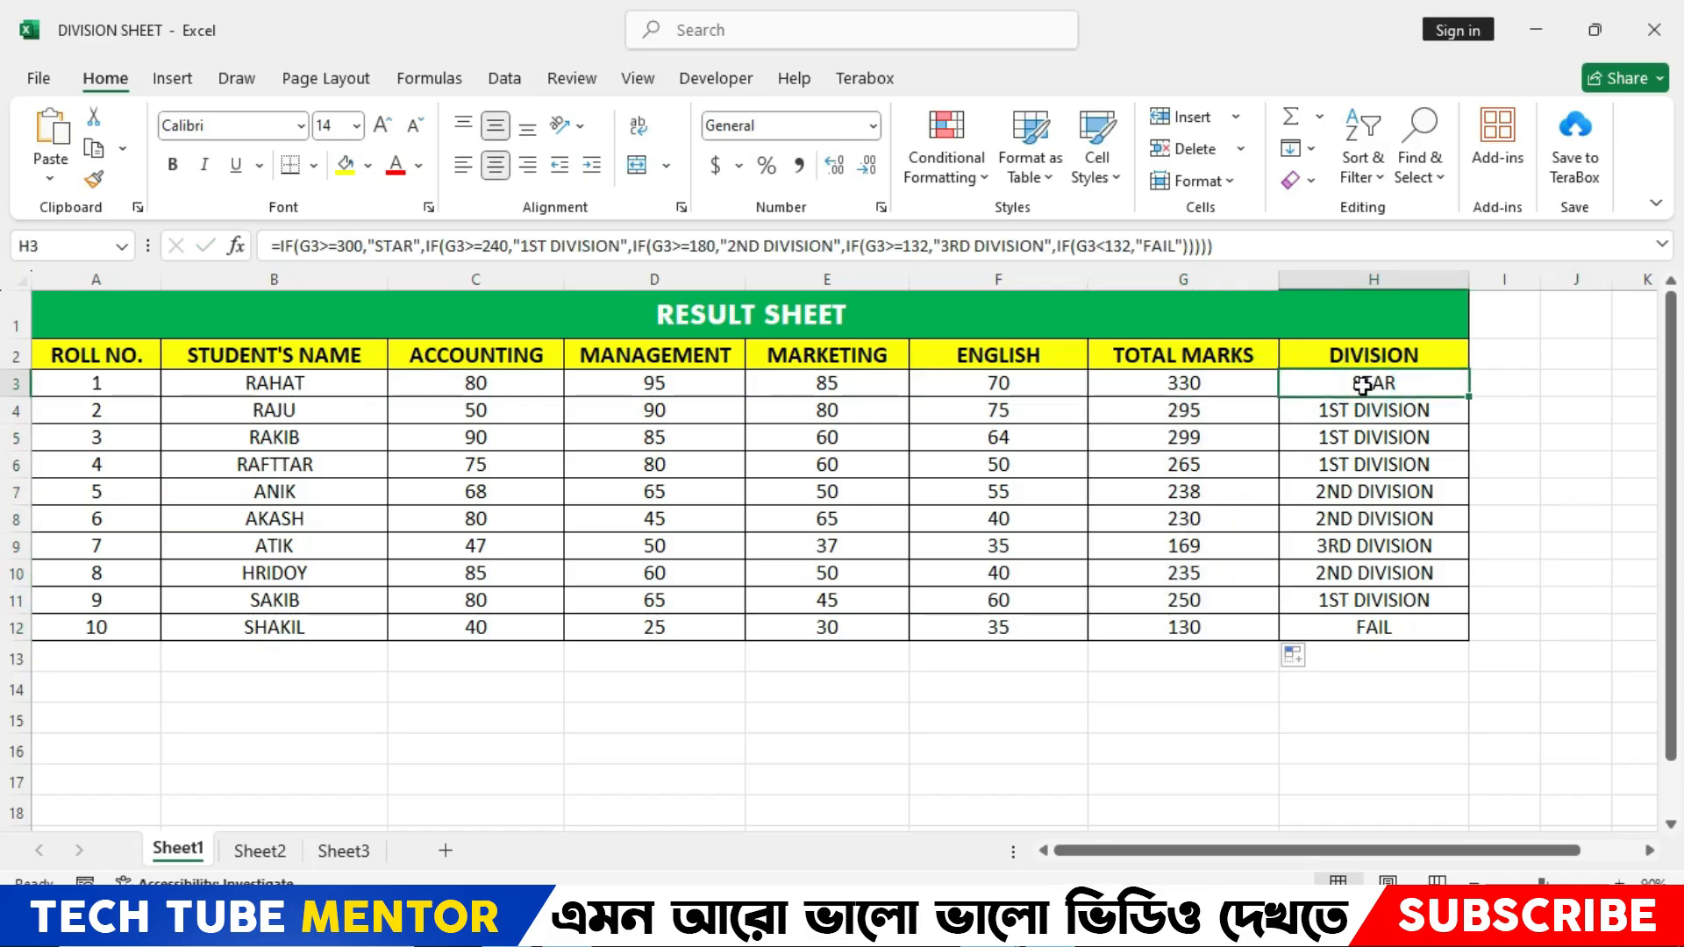
{"action": "left_click", "coordinate": [1239, 263]}
{"action": "triple_click", "coordinate": [1305, 244]}
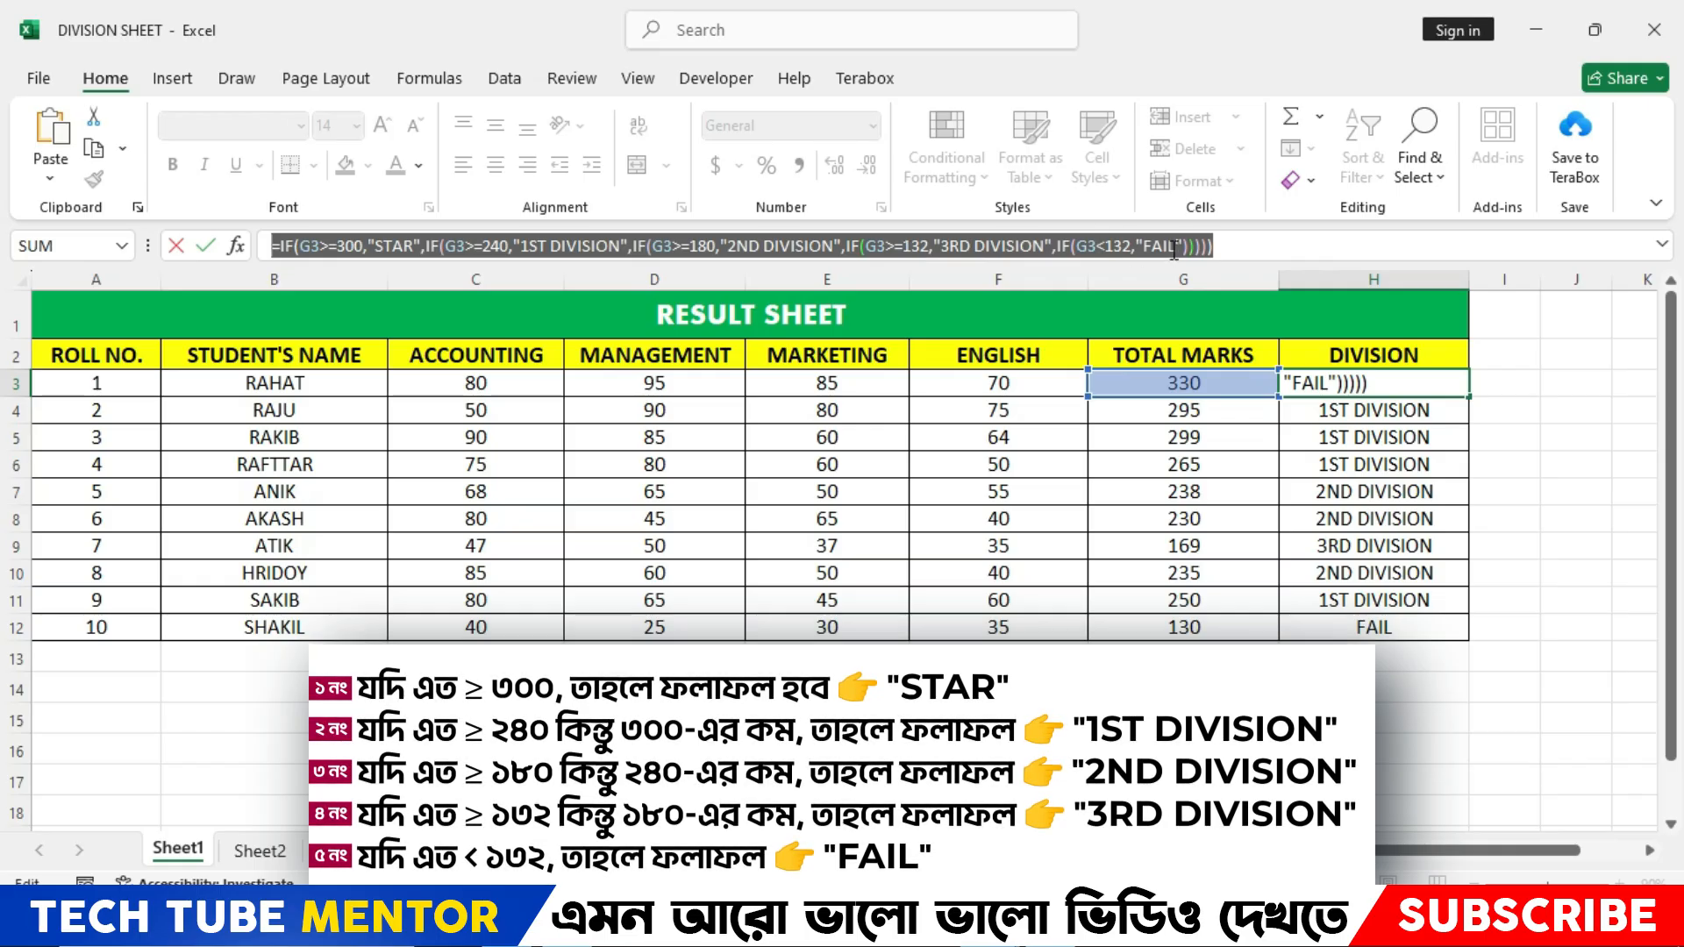
{"action": "left_click", "coordinate": [1224, 243]}
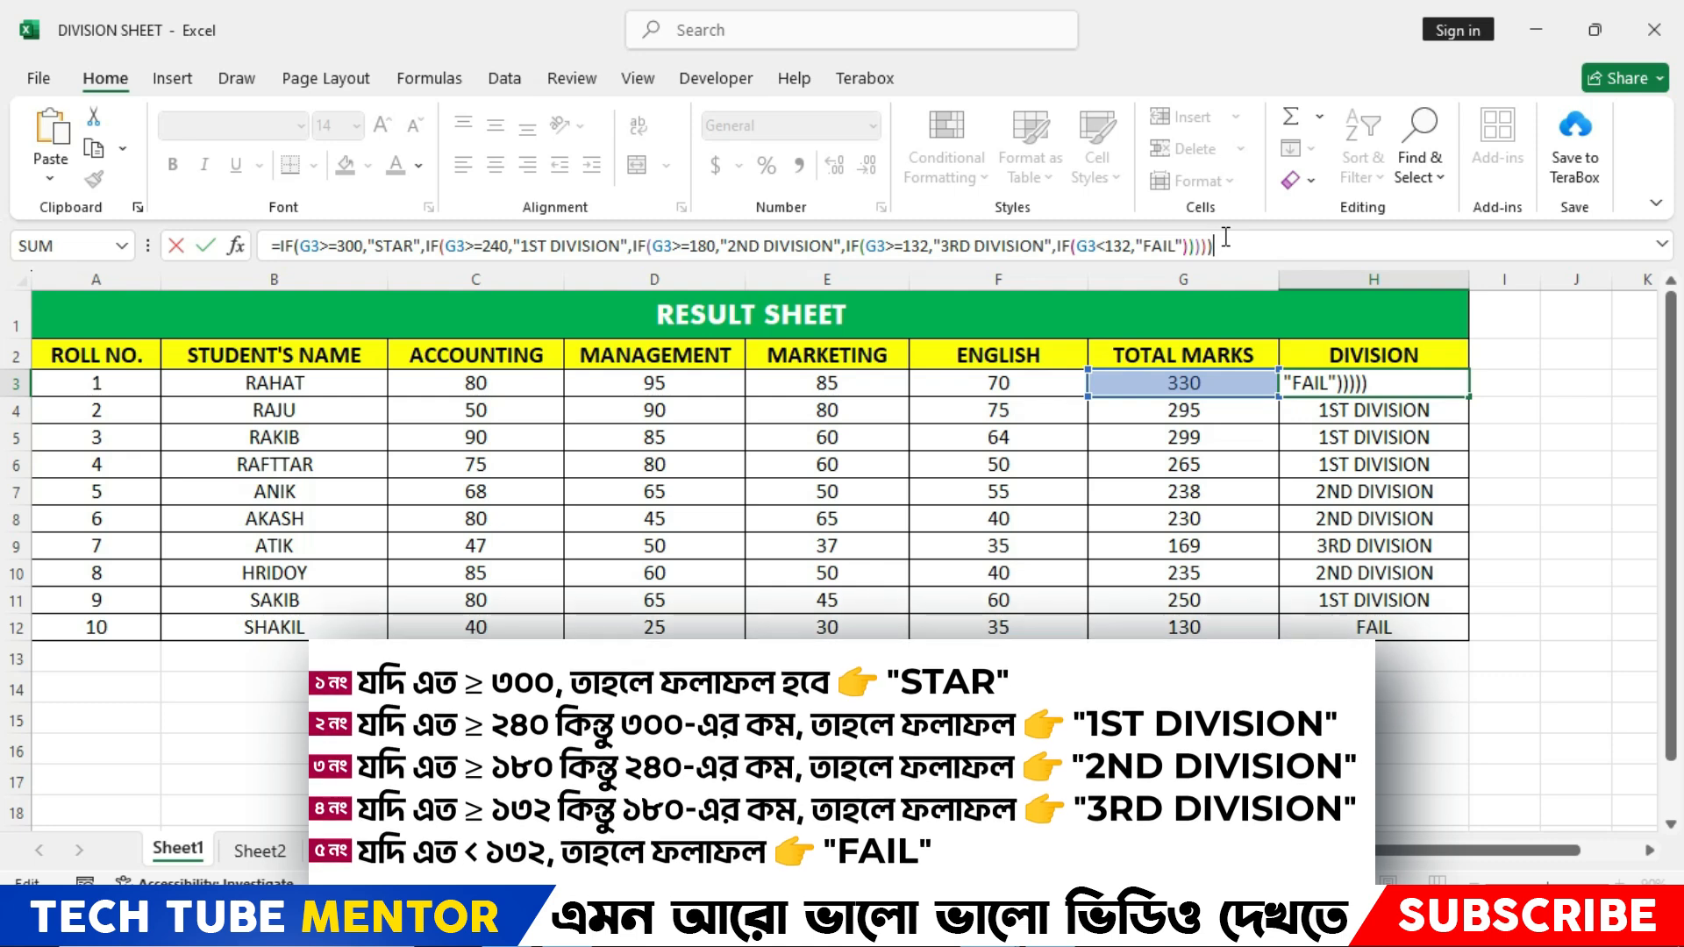
{"action": "left_click_drag", "start_coordinate": [1214, 246], "coordinate": [271, 246]}
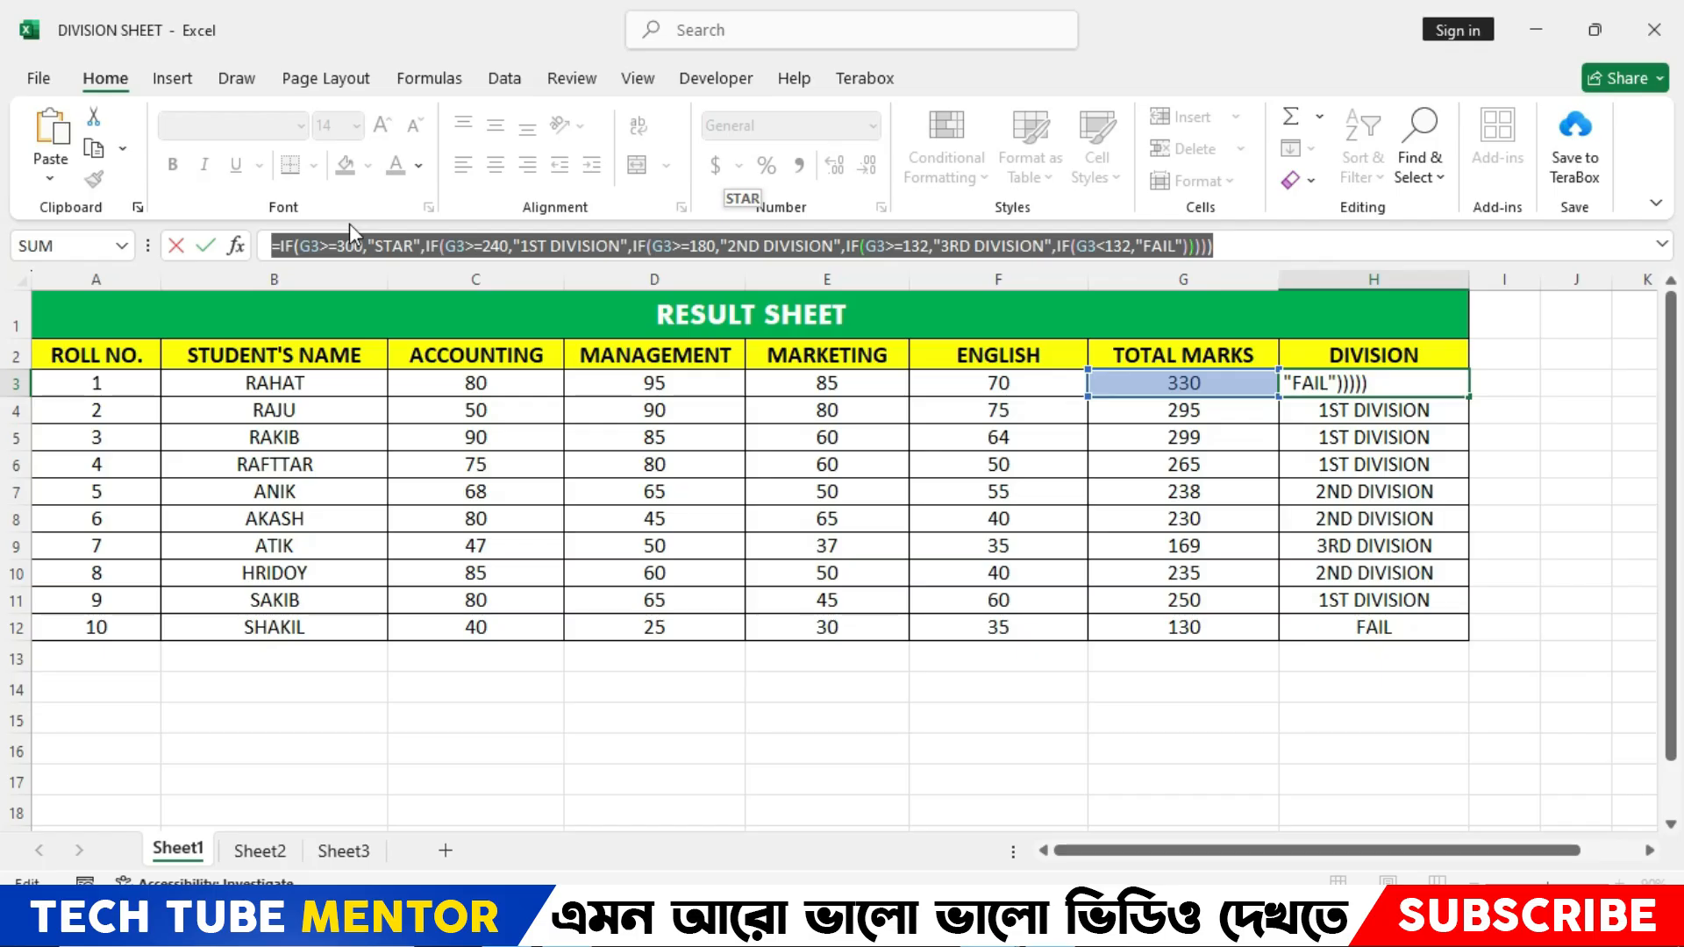
{"action": "left_click", "coordinate": [1228, 255]}
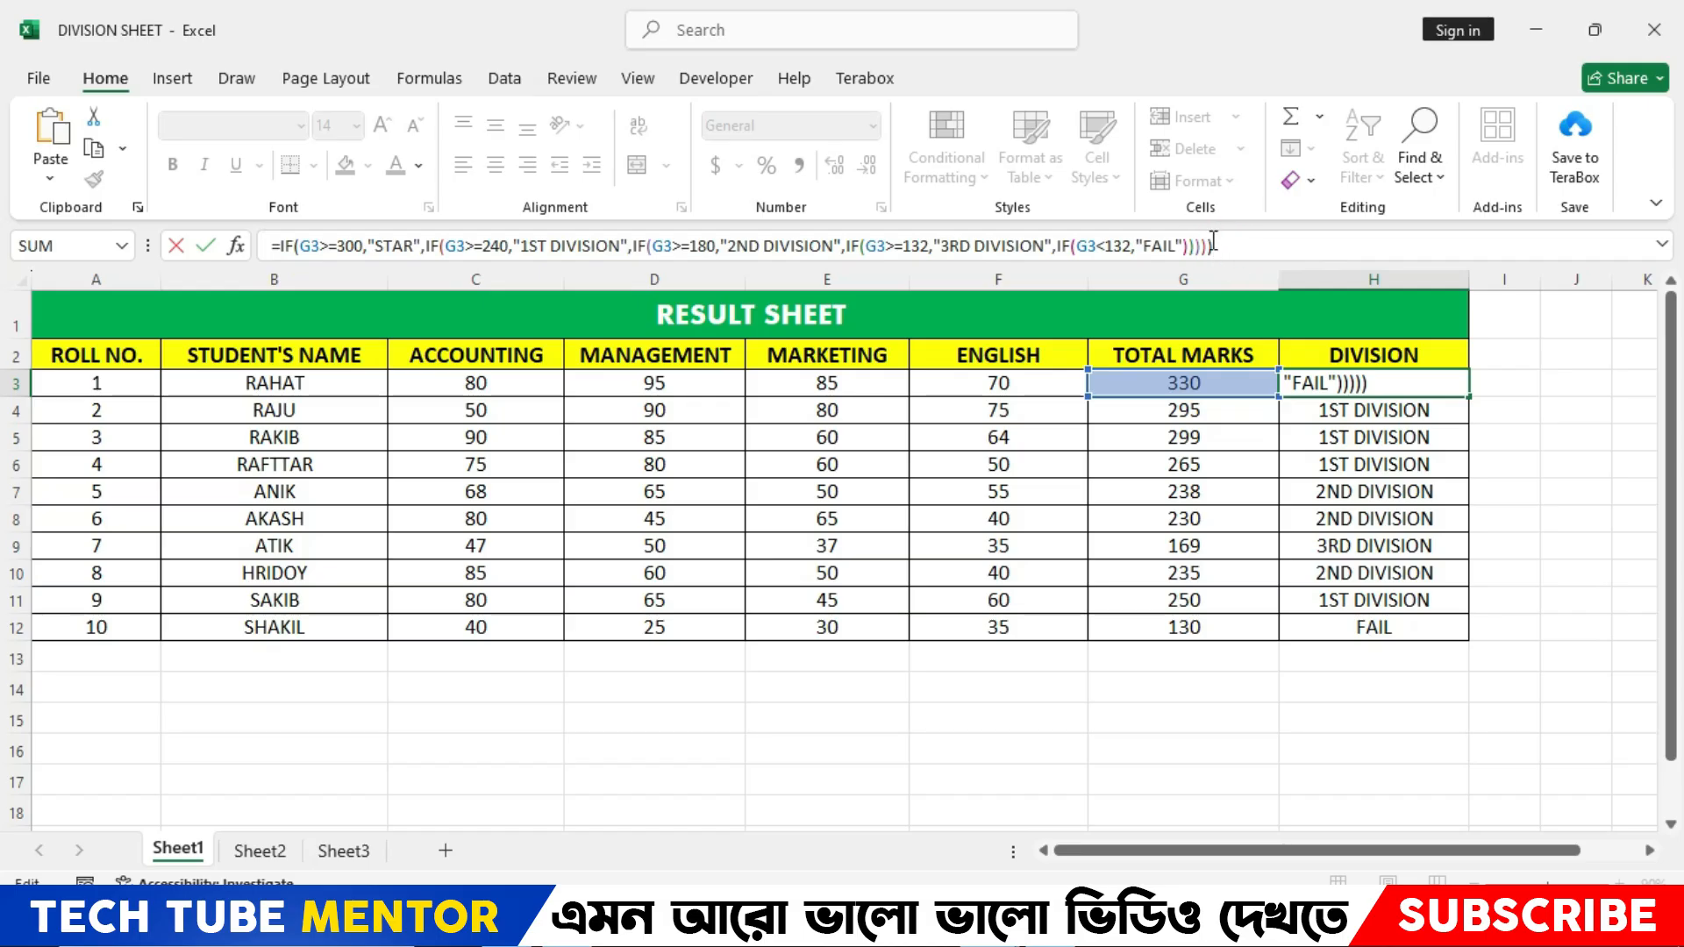
{"action": "left_click_drag", "start_coordinate": [1246, 245], "coordinate": [268, 232]}
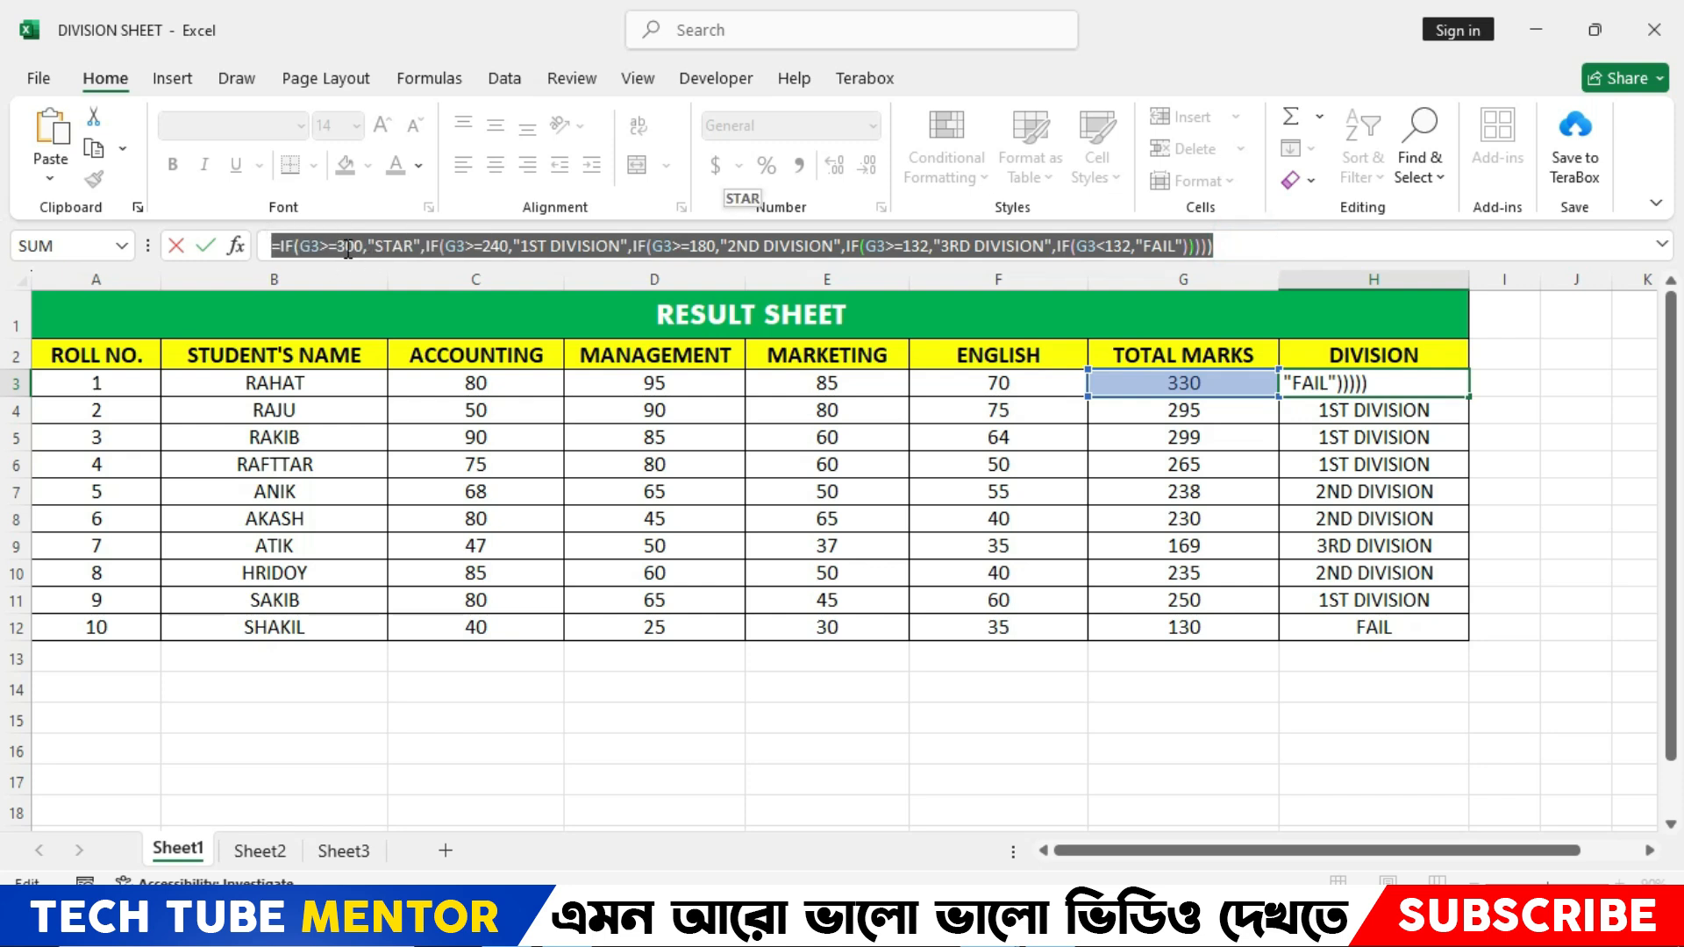
Examine the G3>=300 condition and its "STAR" result in H3's formula, then the results down the DIVISION column.
{"action": "left_click", "coordinate": [341, 246]}
{"action": "left_click", "coordinate": [330, 243]}
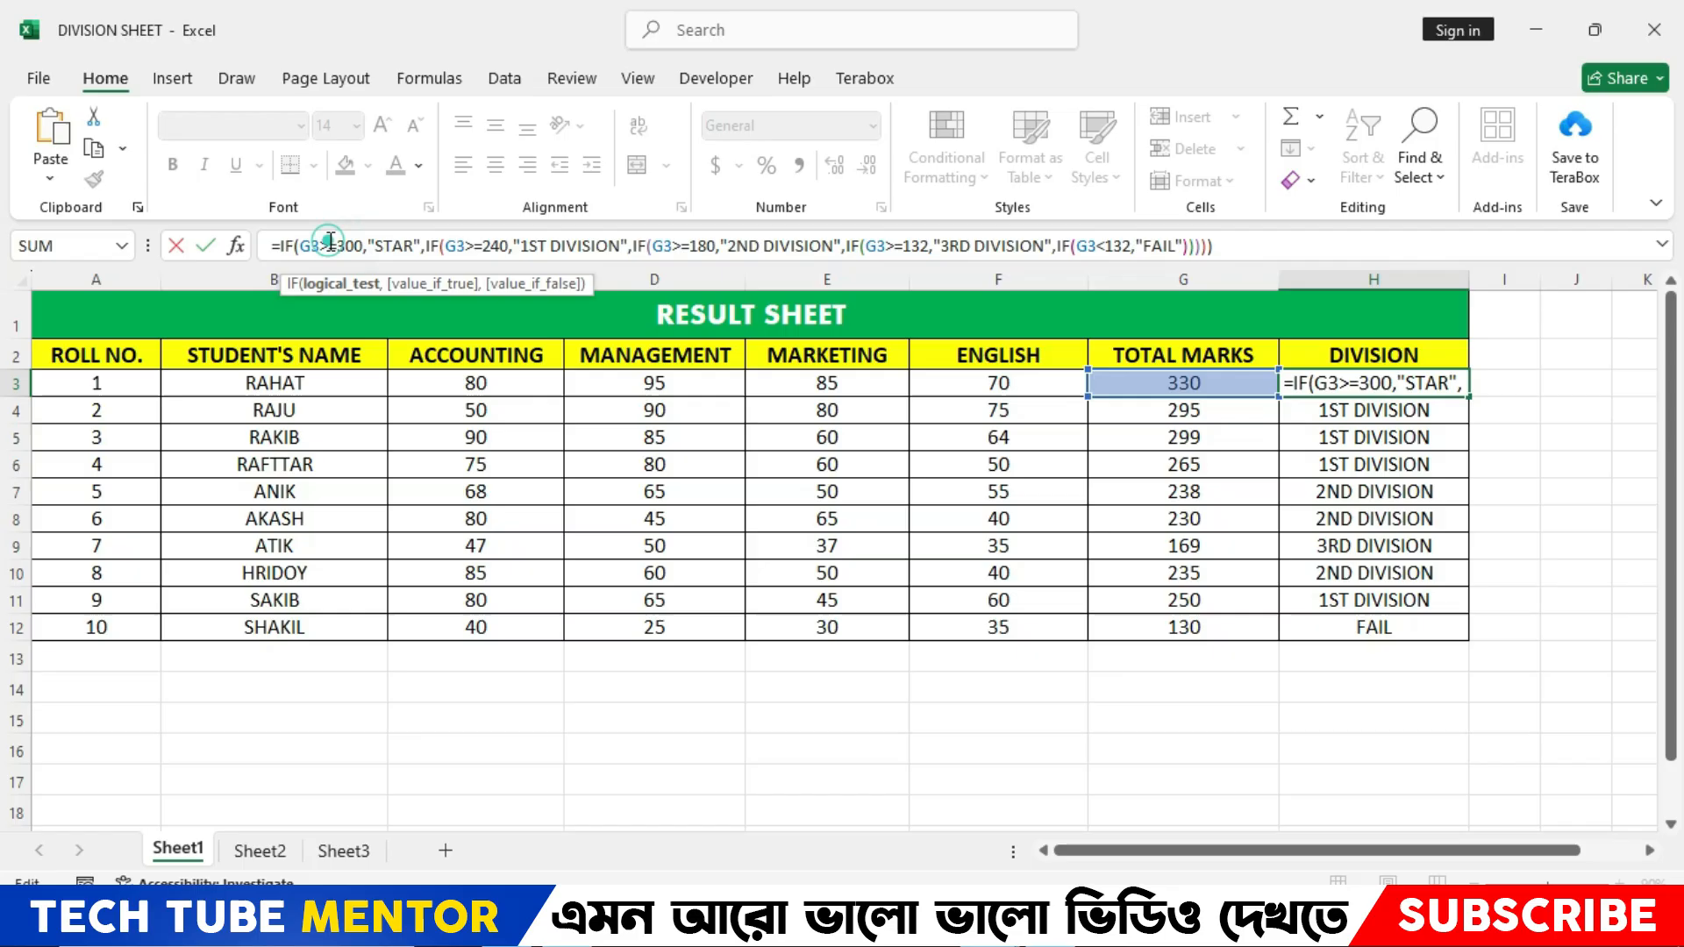
{"action": "left_click", "coordinate": [423, 245]}
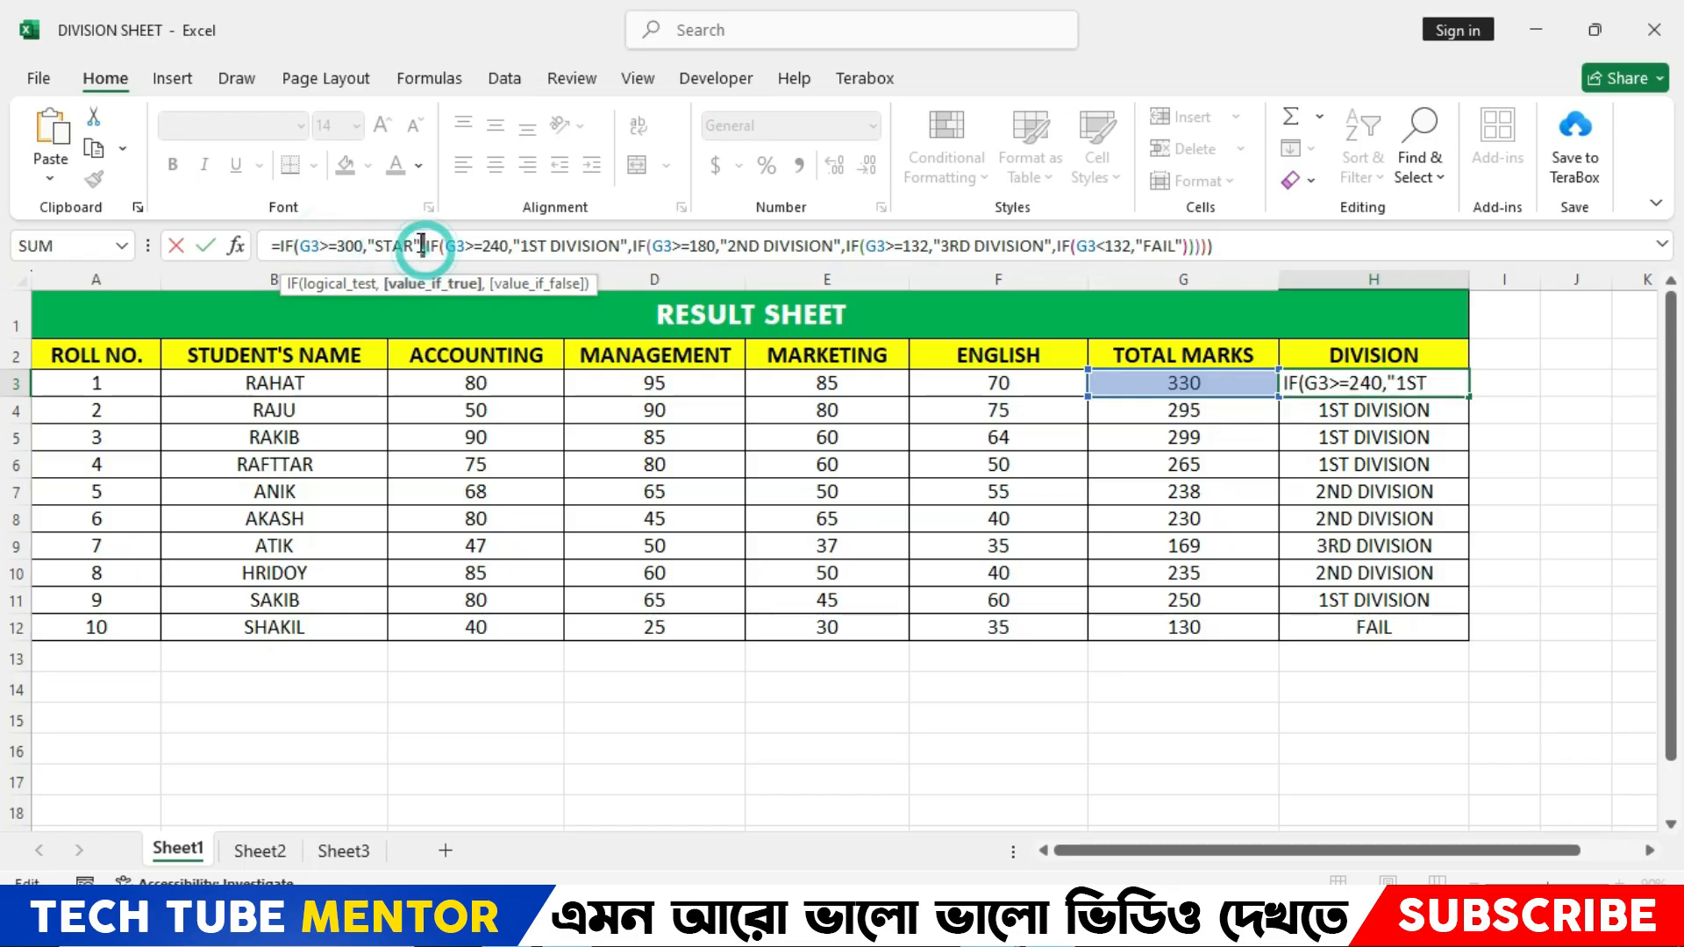
{"action": "left_click", "coordinate": [362, 246]}
{"action": "left_click", "coordinate": [361, 239]}
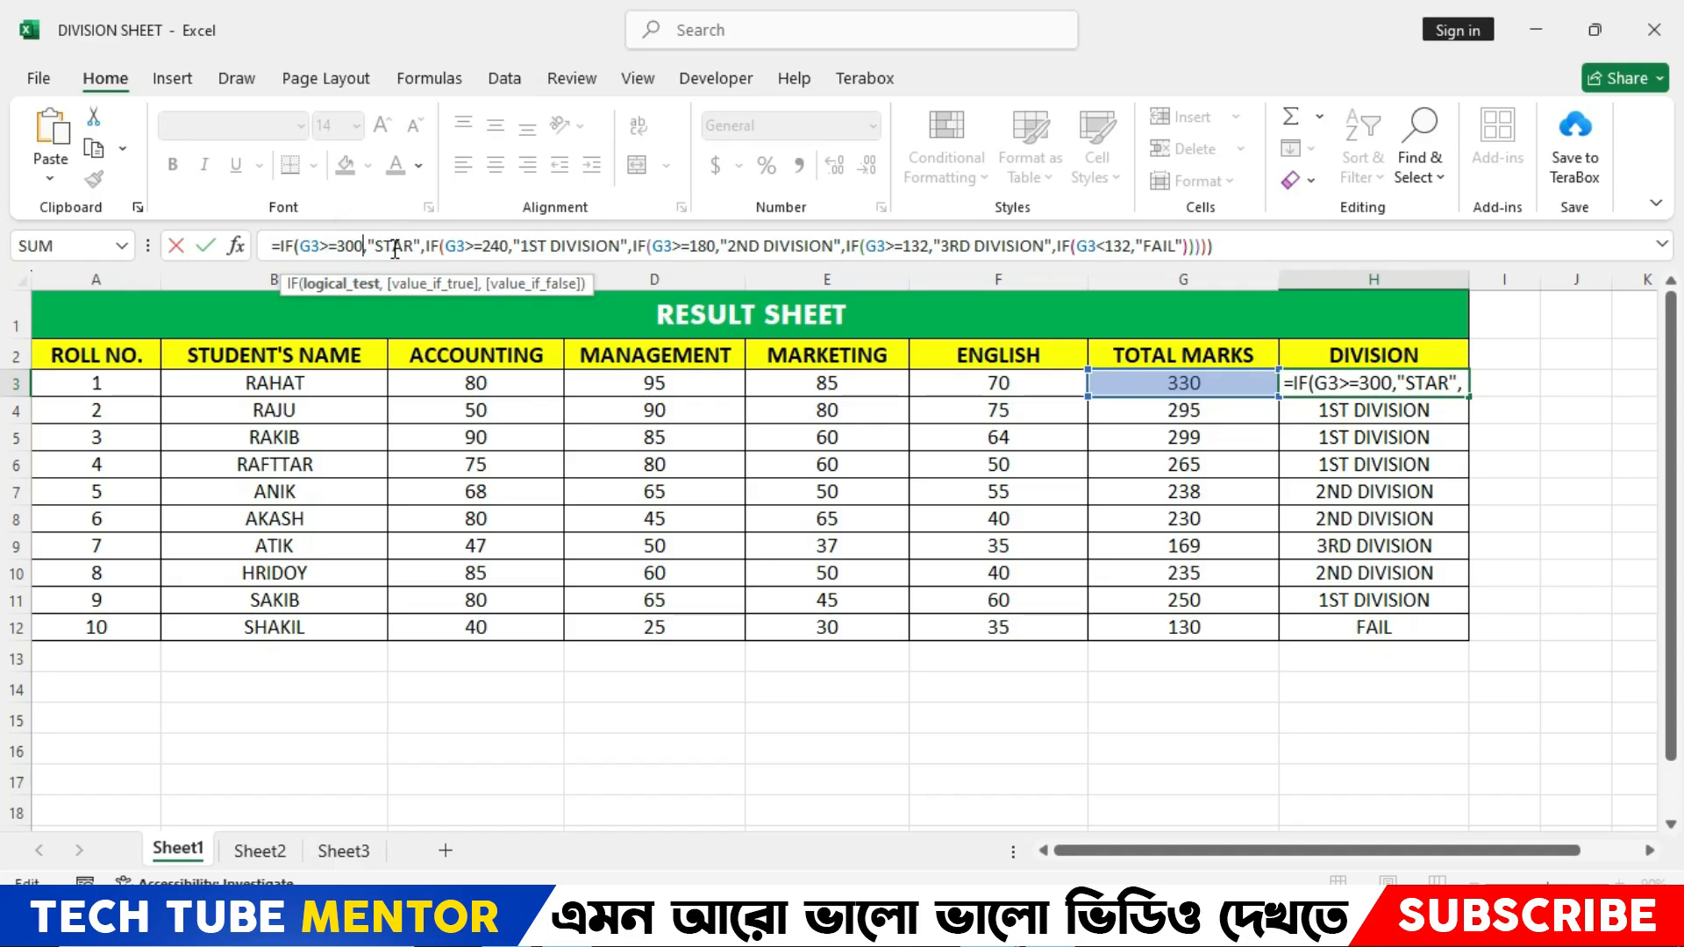
{"action": "left_click", "coordinate": [1256, 247]}
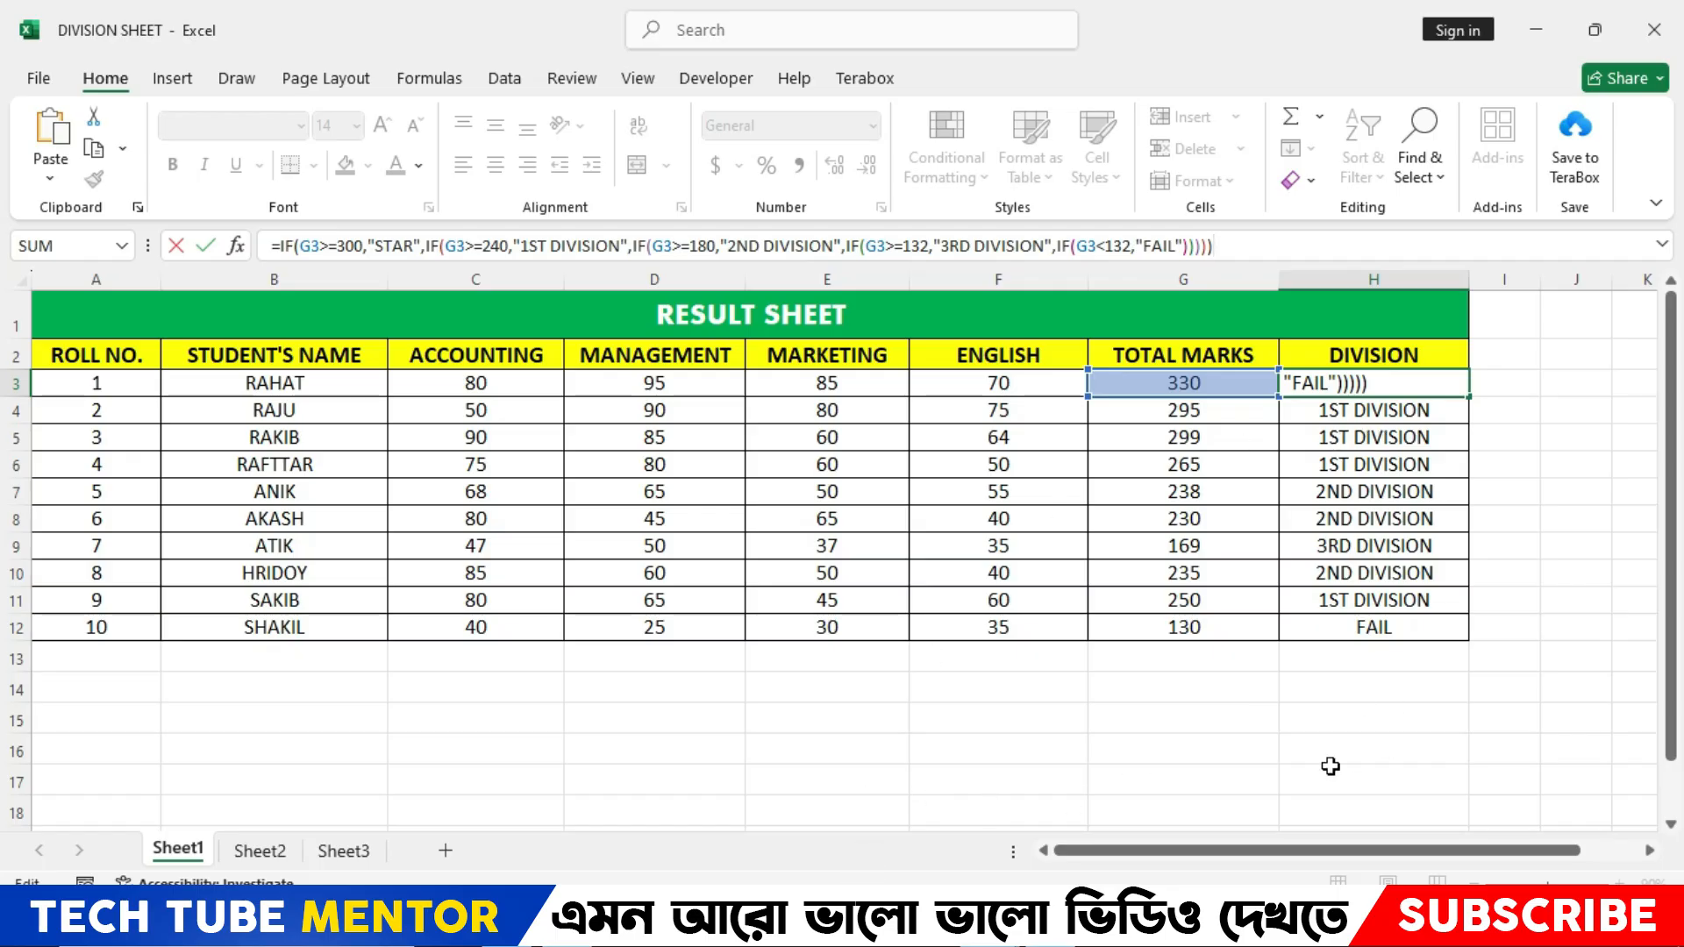
{"action": "key", "text": "ctrl+Return"}
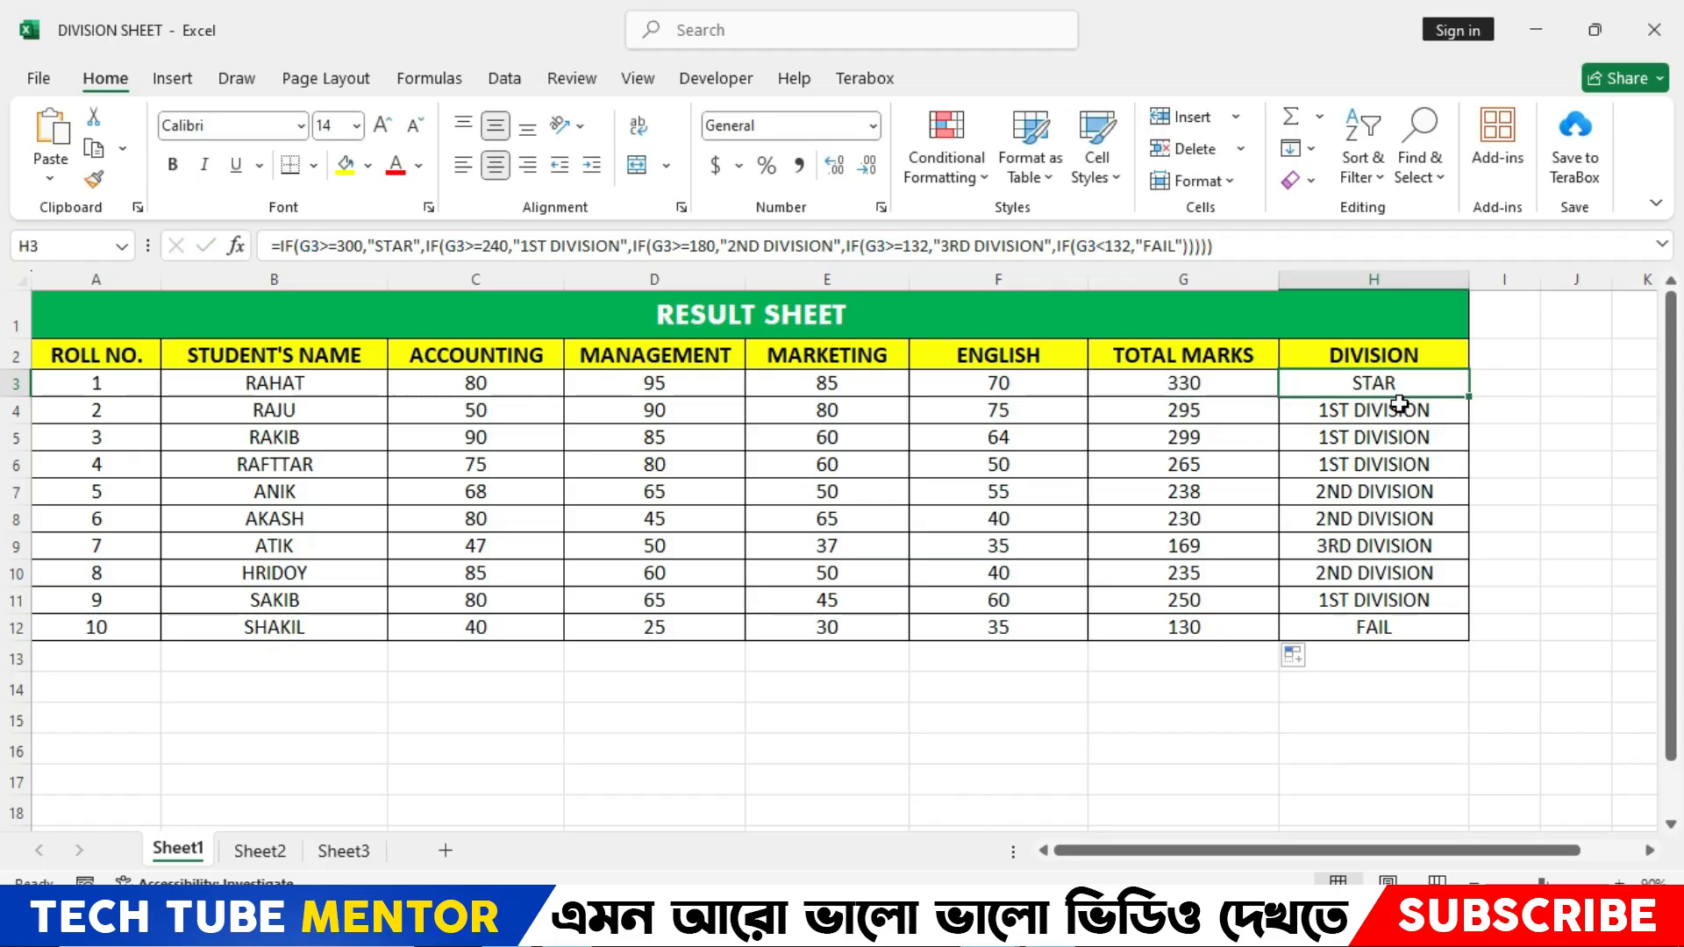
{"action": "left_click_drag", "start_coordinate": [1394, 383], "coordinate": [1400, 630]}
{"action": "left_click", "coordinate": [1524, 493]}
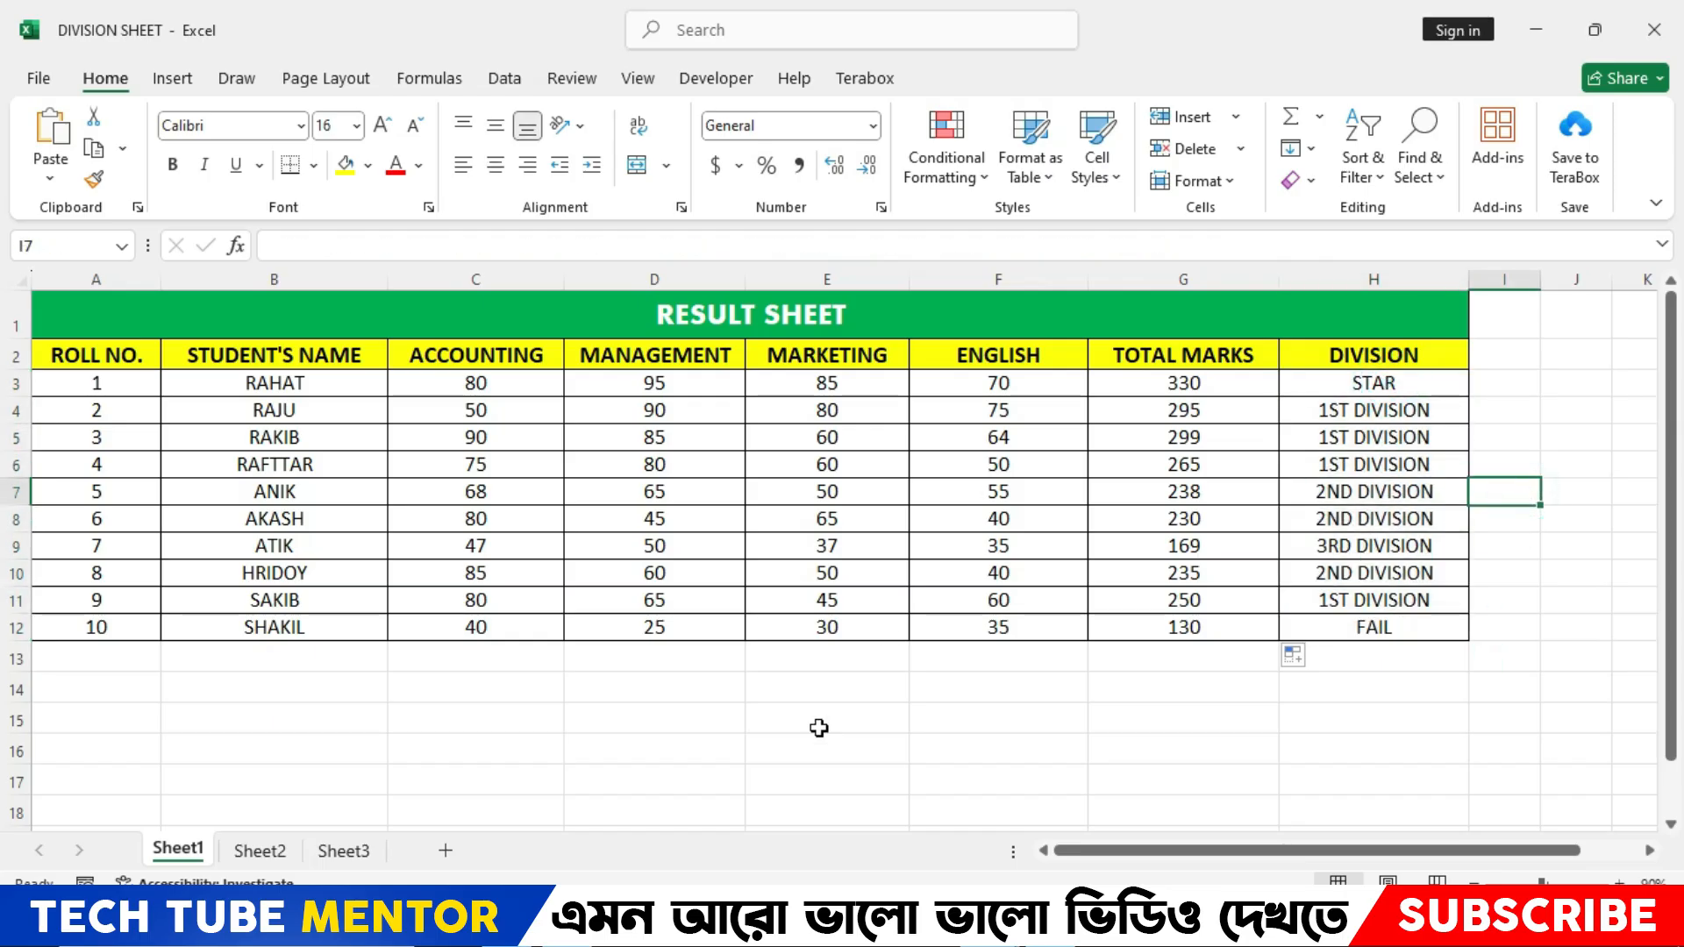
Switch to the RESULT SHEET workbook and examine the IF(MIN(...)<33 condition in the GPA formulas of F3 and F4.
{"action": "mouse_move", "coordinate": [1034, 930]}
{"action": "left_click", "coordinate": [1120, 797]}
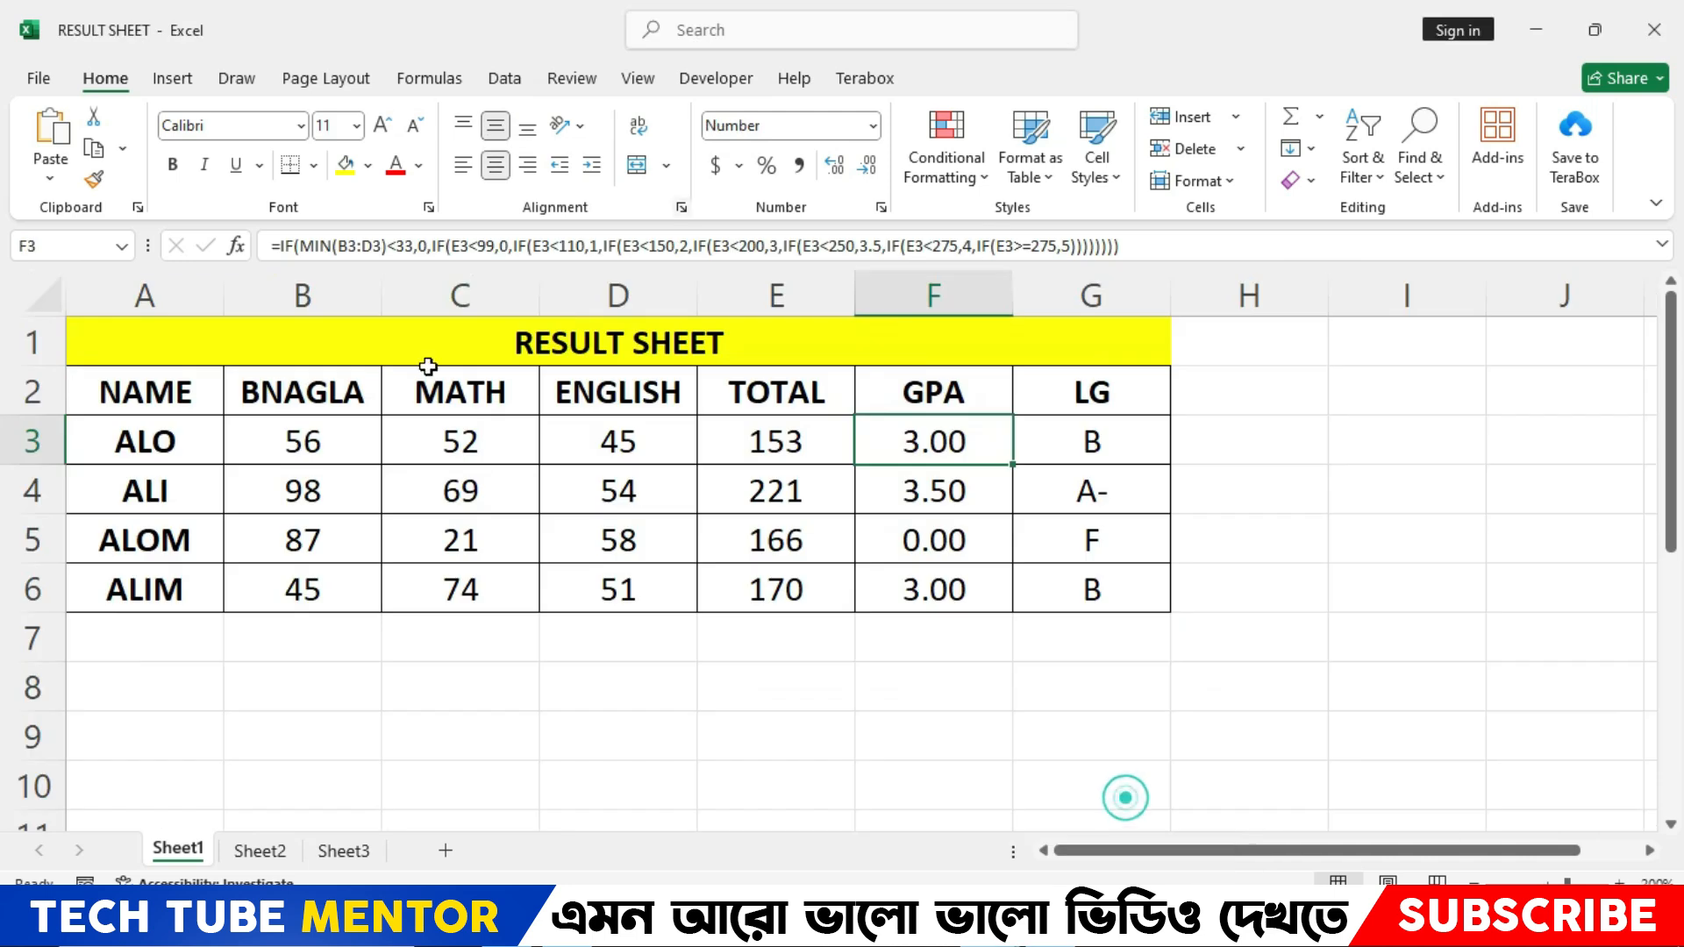
{"action": "left_click", "coordinate": [943, 441]}
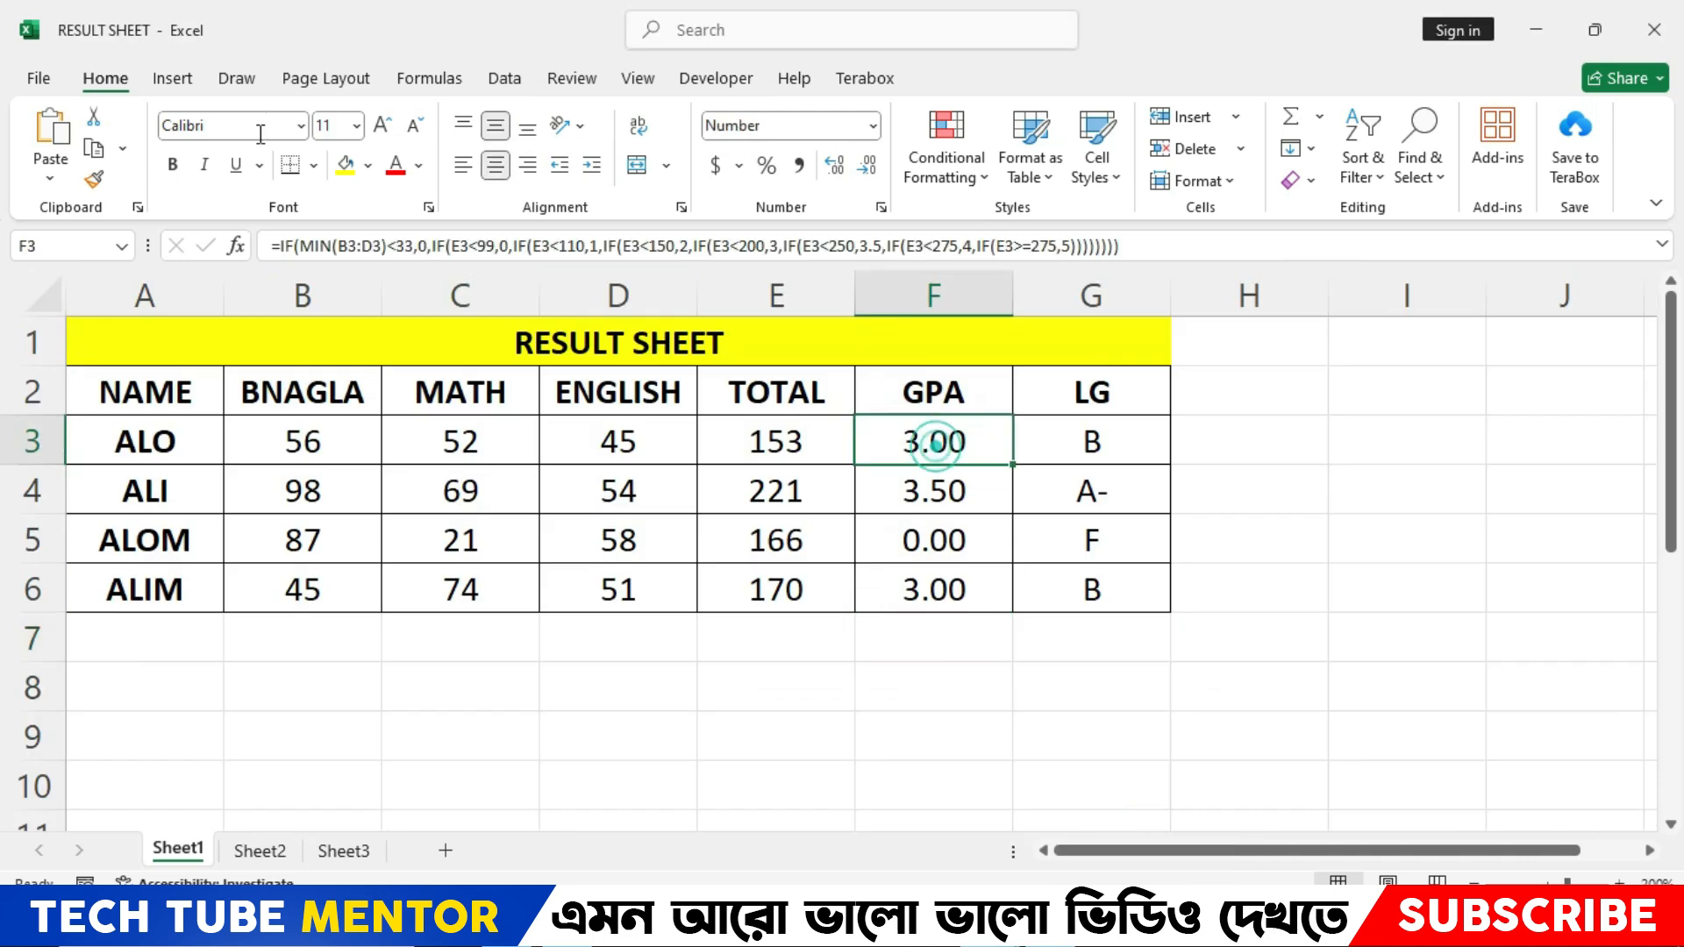
{"action": "left_click", "coordinate": [414, 246]}
{"action": "left_click_drag", "start_coordinate": [413, 246], "coordinate": [279, 245]}
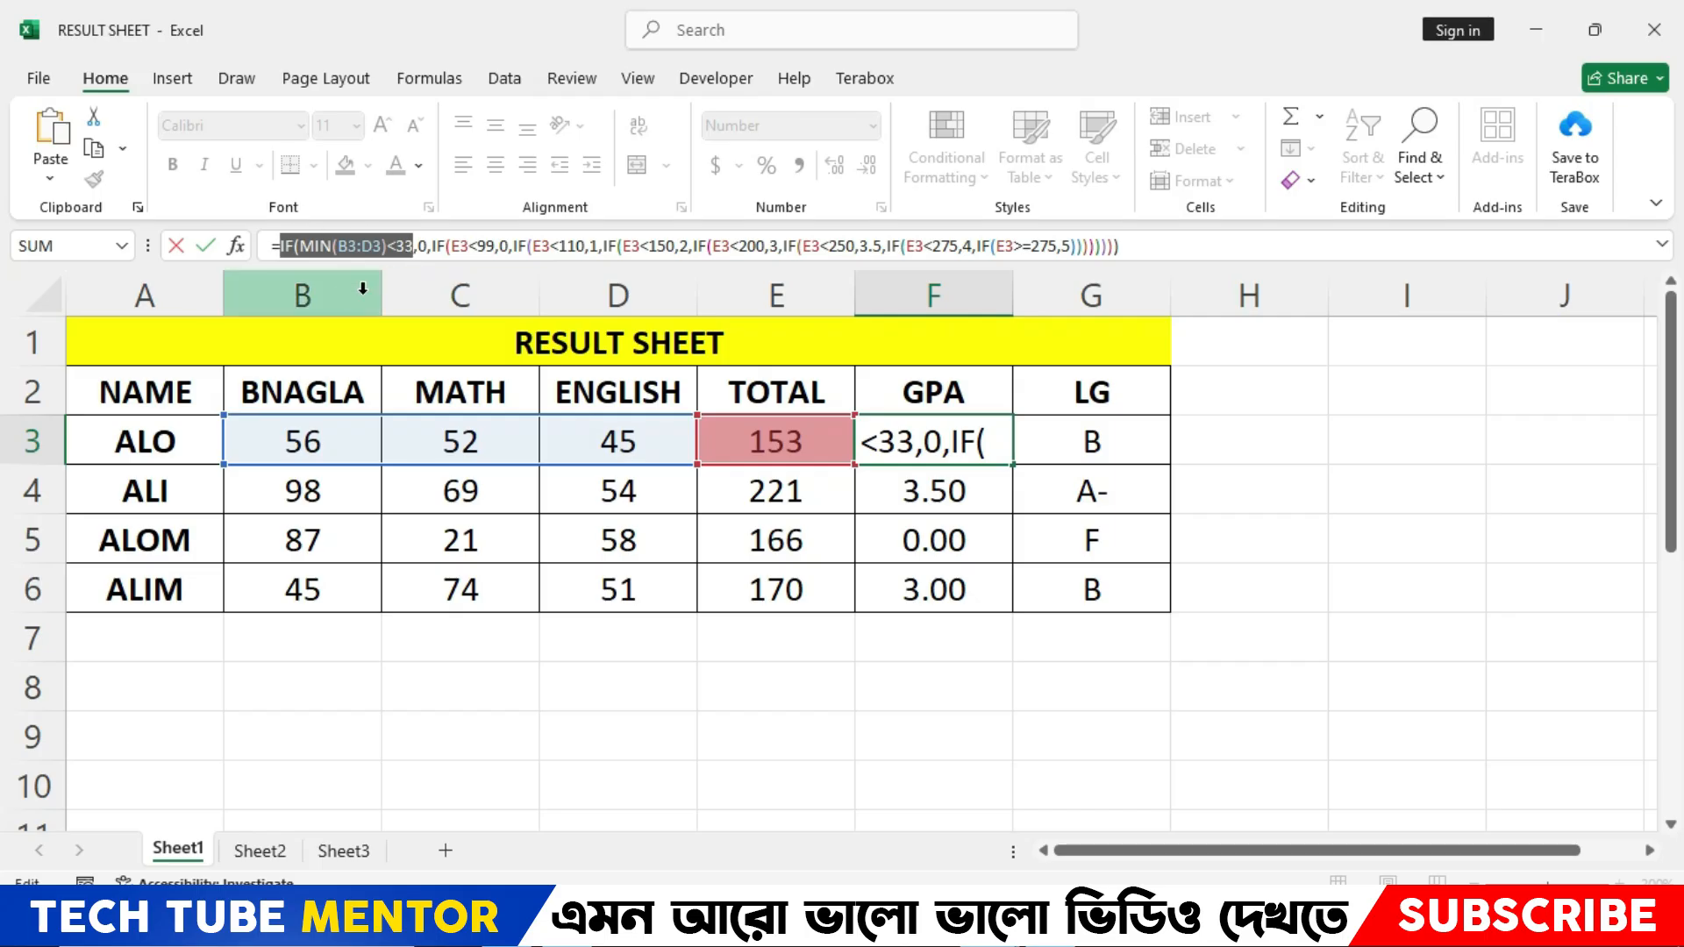
{"action": "key", "text": "Return"}
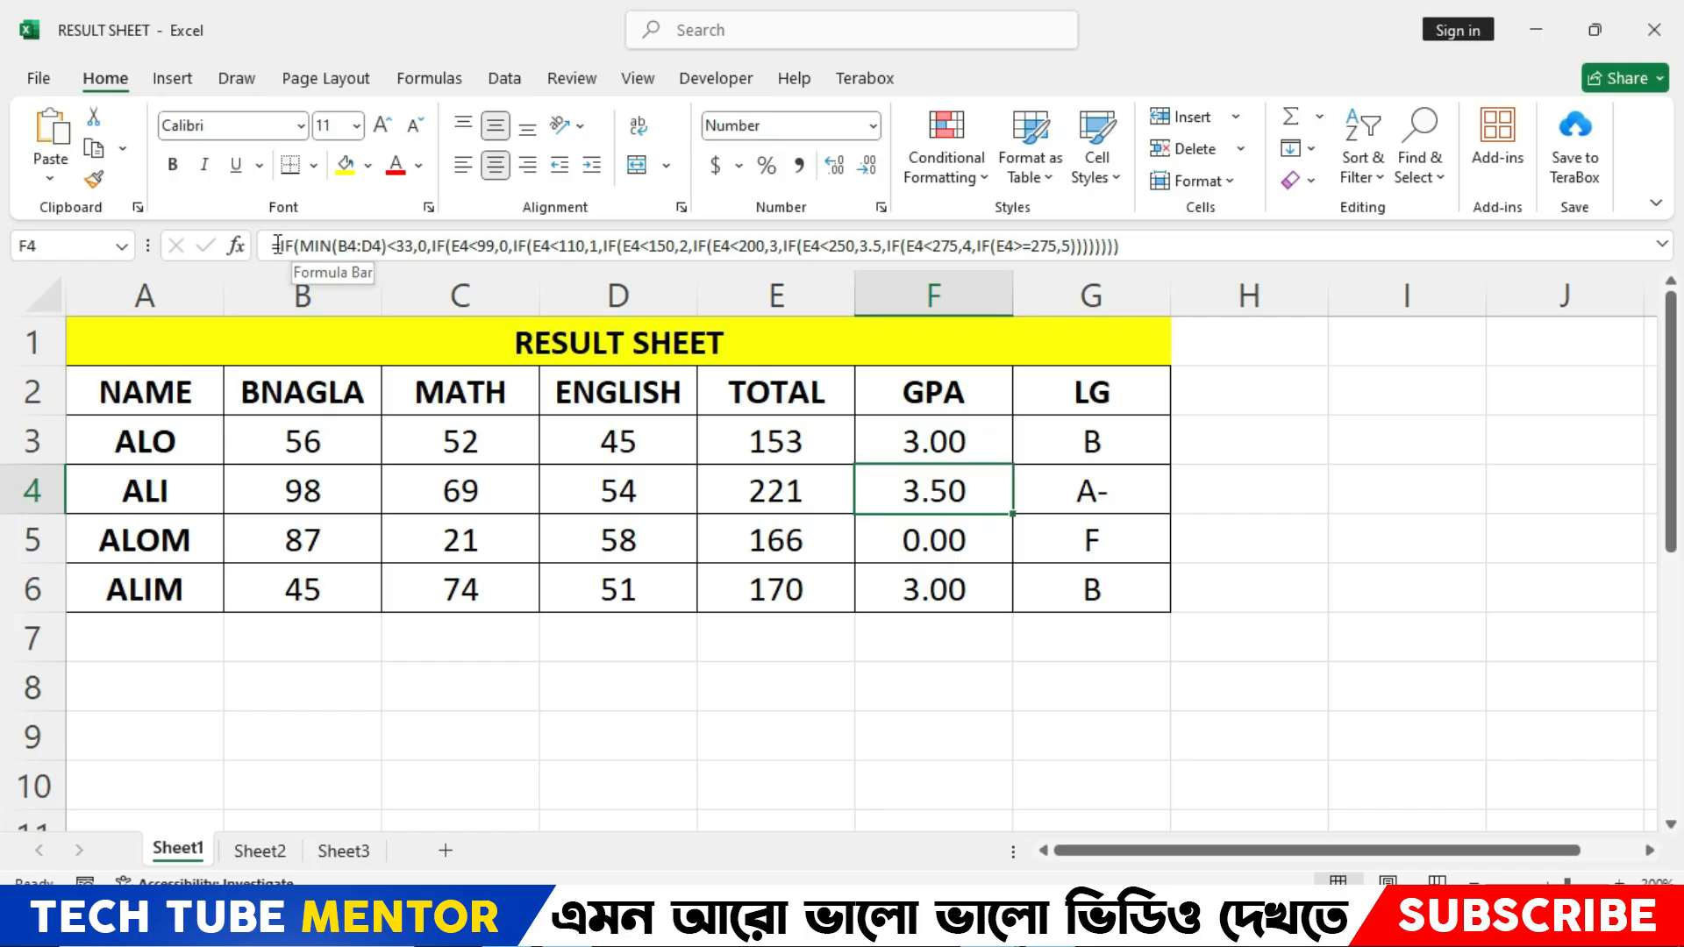
{"action": "left_click_drag", "start_coordinate": [281, 246], "coordinate": [414, 245]}
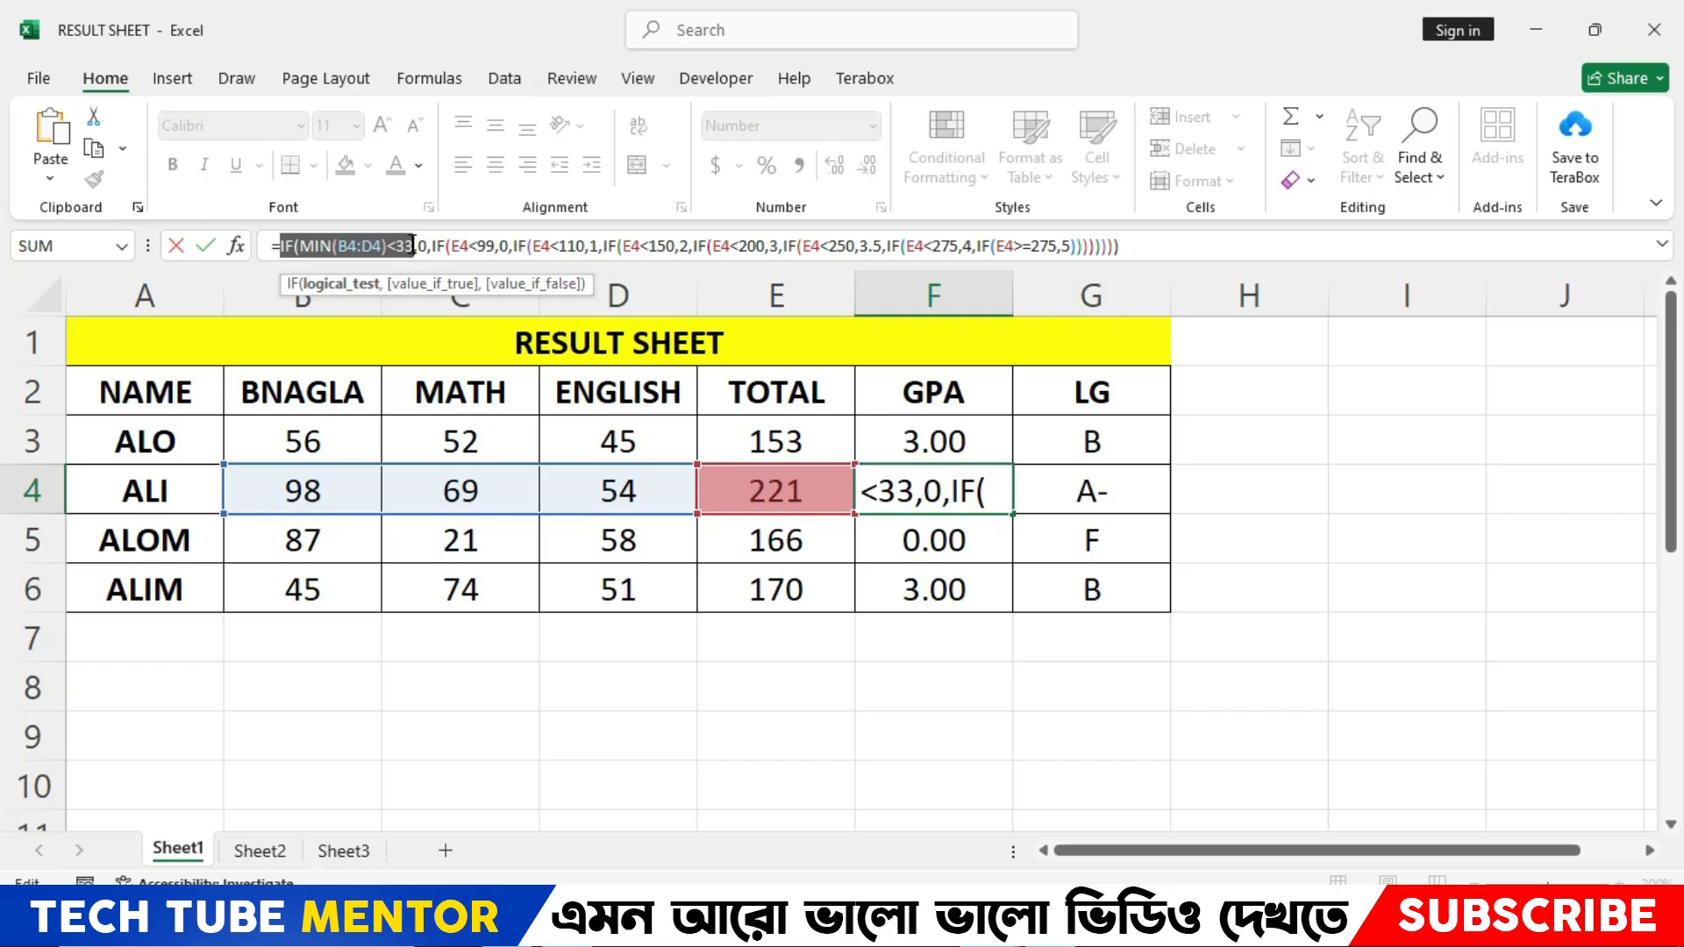
{"action": "key", "text": "Return"}
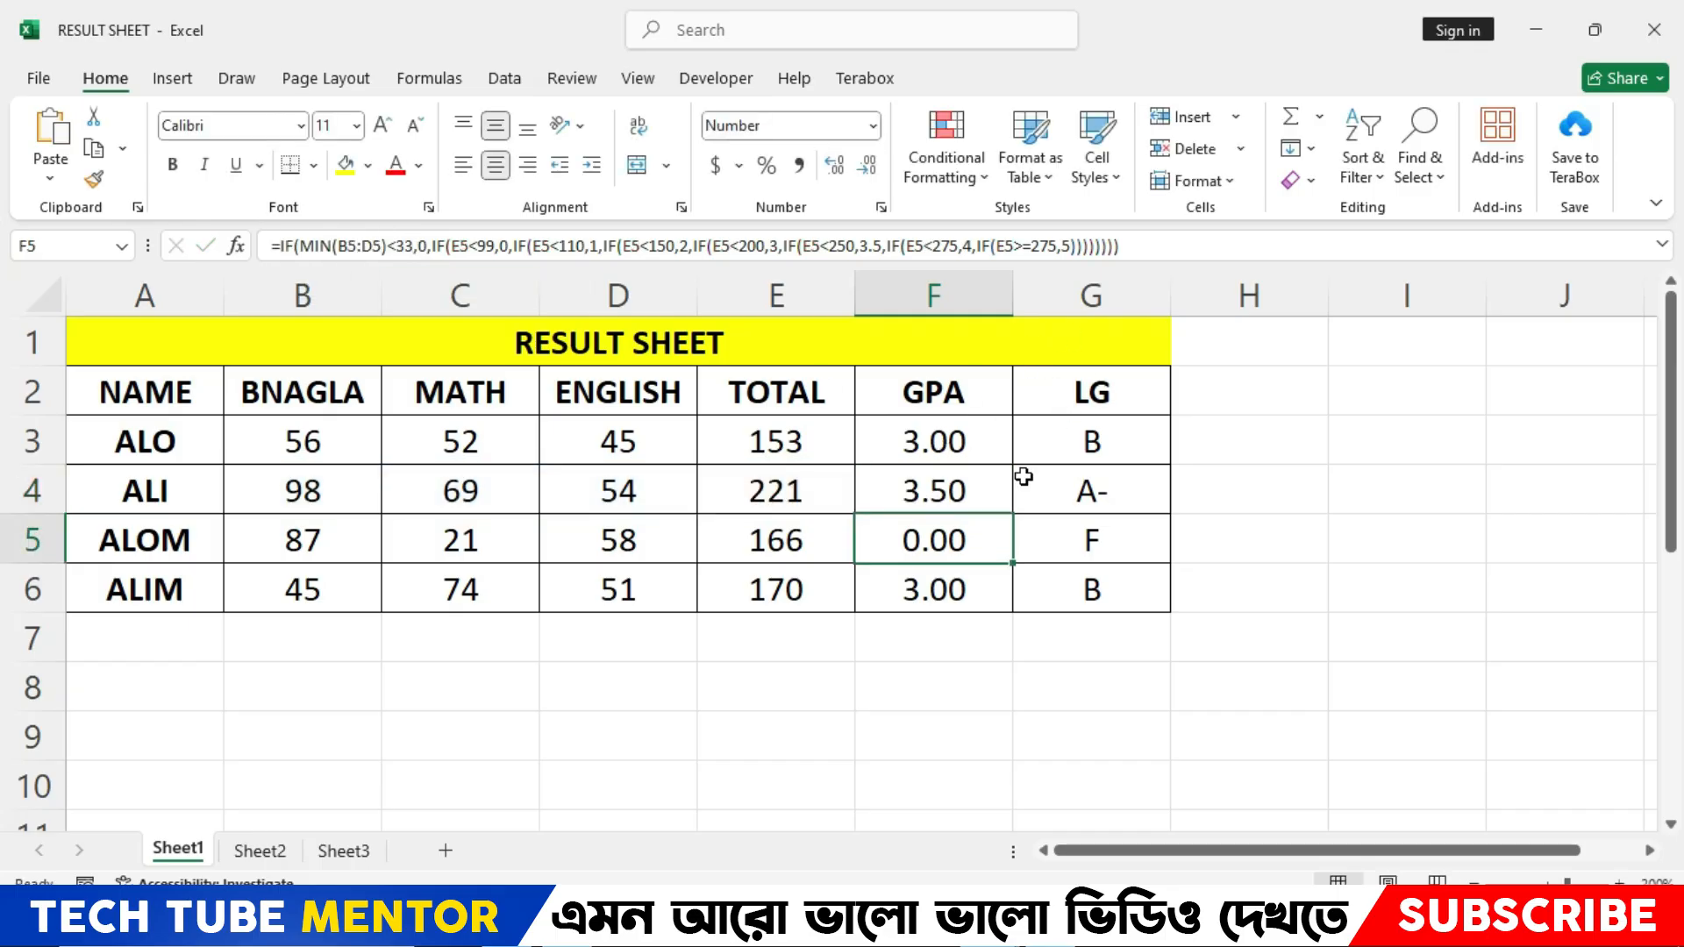
Switch to Course Overview.pdf in the browser and look through the Excel class list from Class 14 to Class 23.
{"action": "left_click", "coordinate": [574, 923]}
{"action": "left_click", "coordinate": [735, 453]}
{"action": "scroll", "coordinate": [735, 453], "scroll_direction": "up", "scroll_amount": 3}
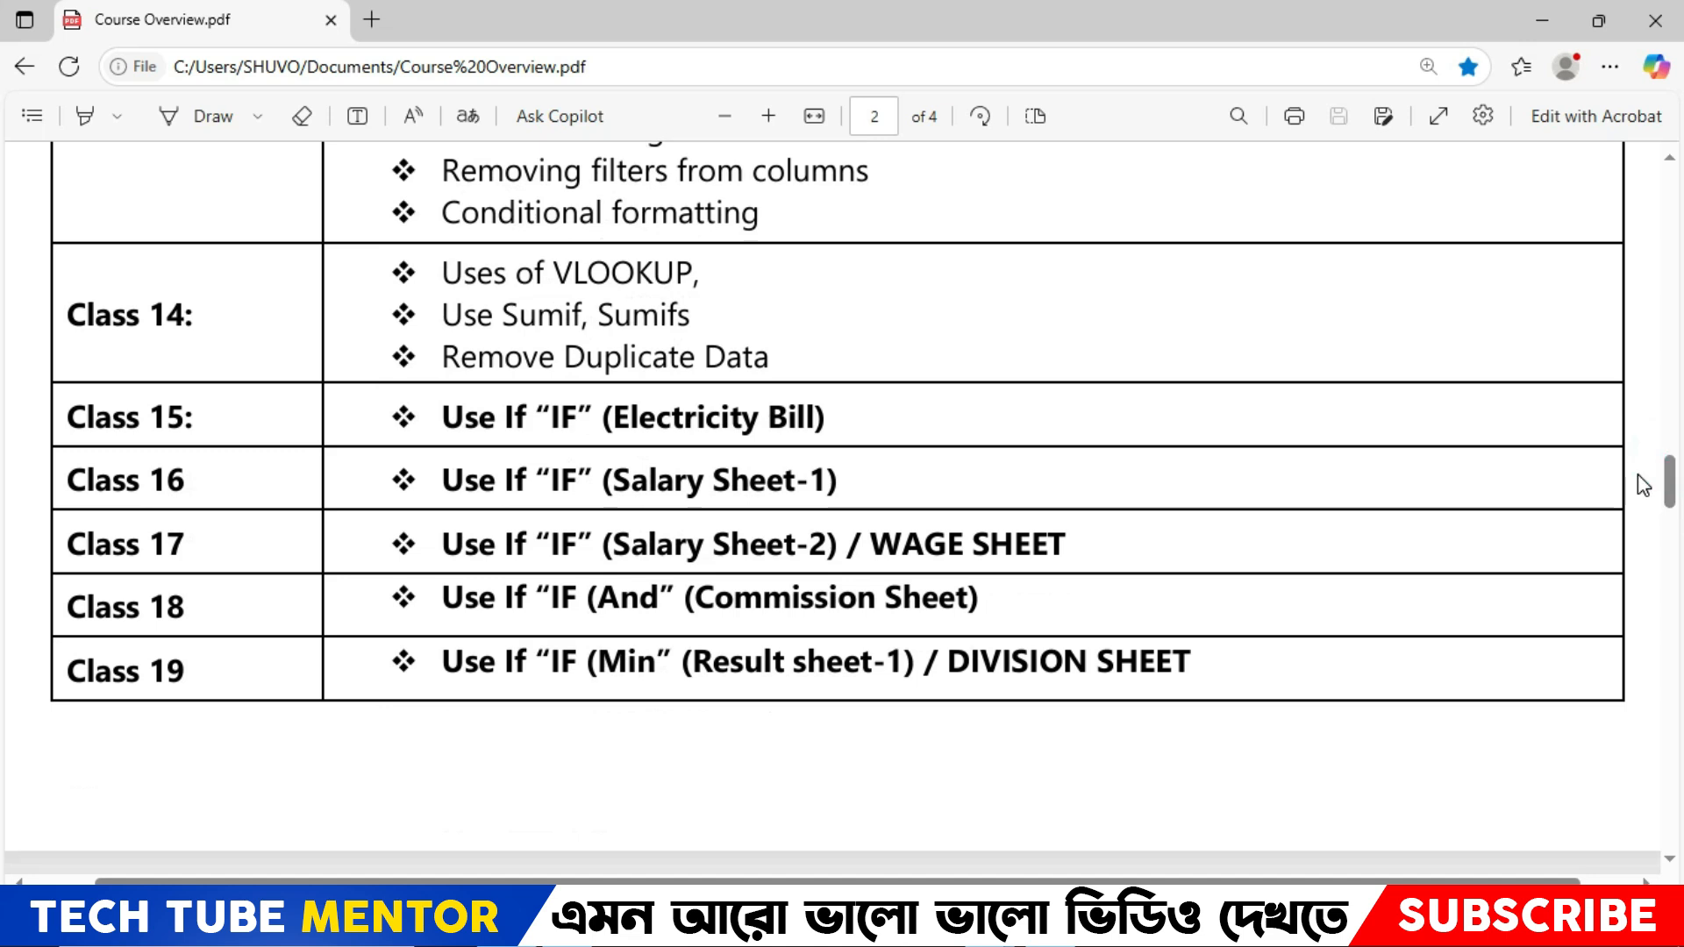
{"action": "scroll", "coordinate": [1670, 487], "scroll_direction": "down", "scroll_amount": 5}
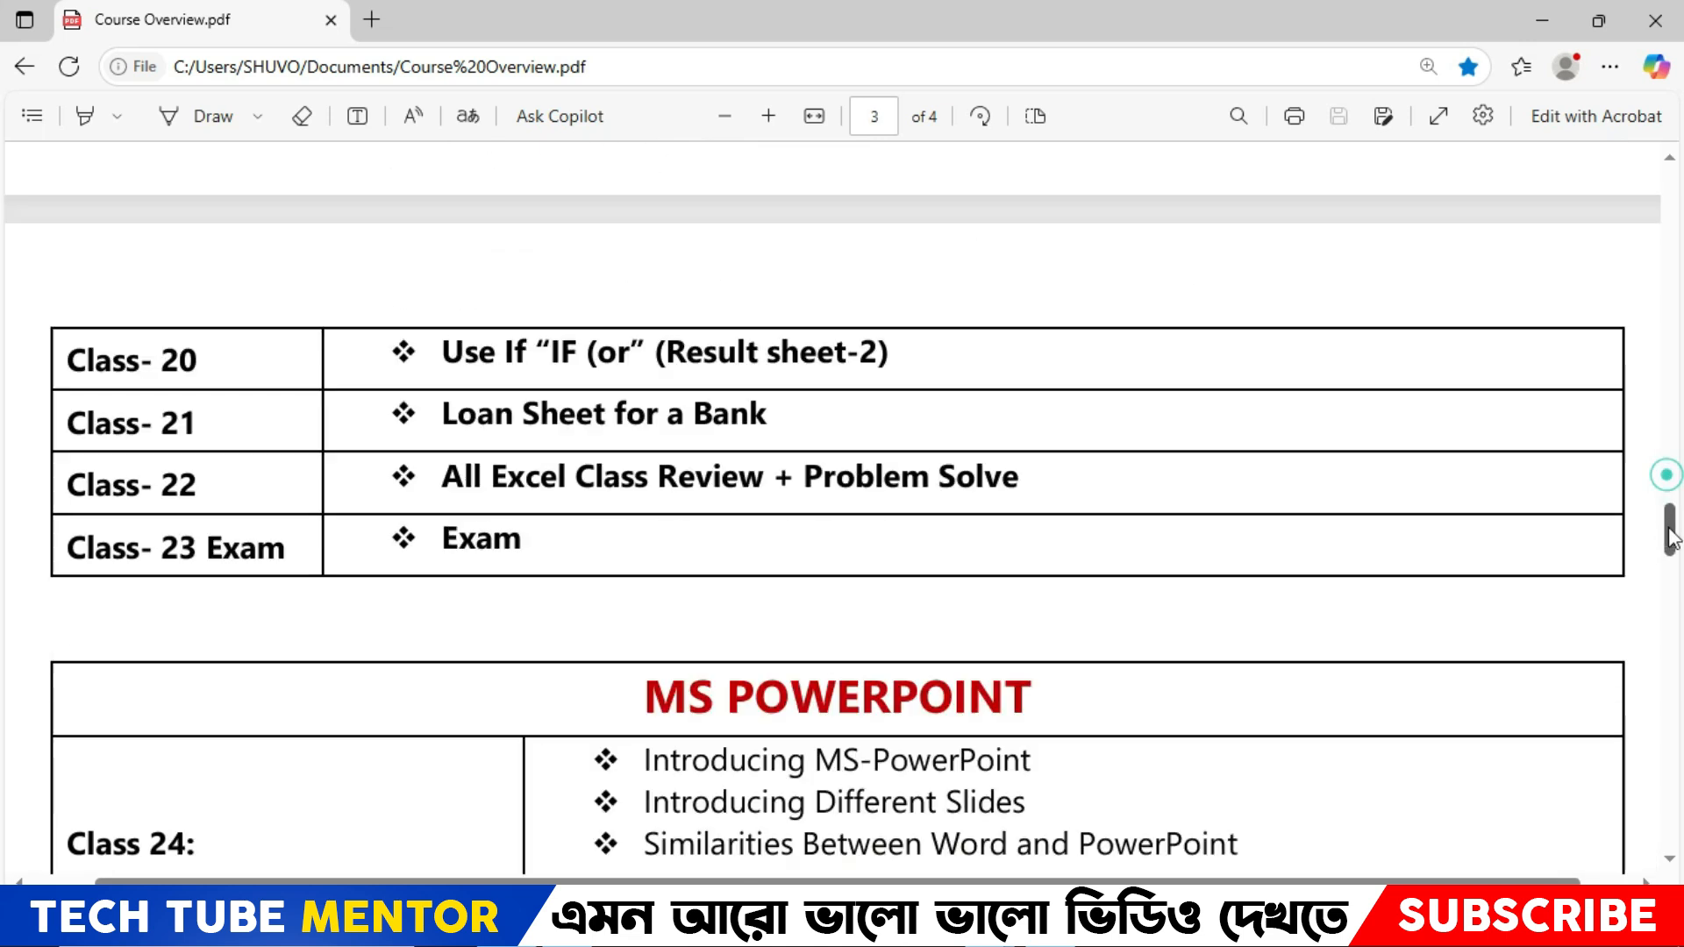